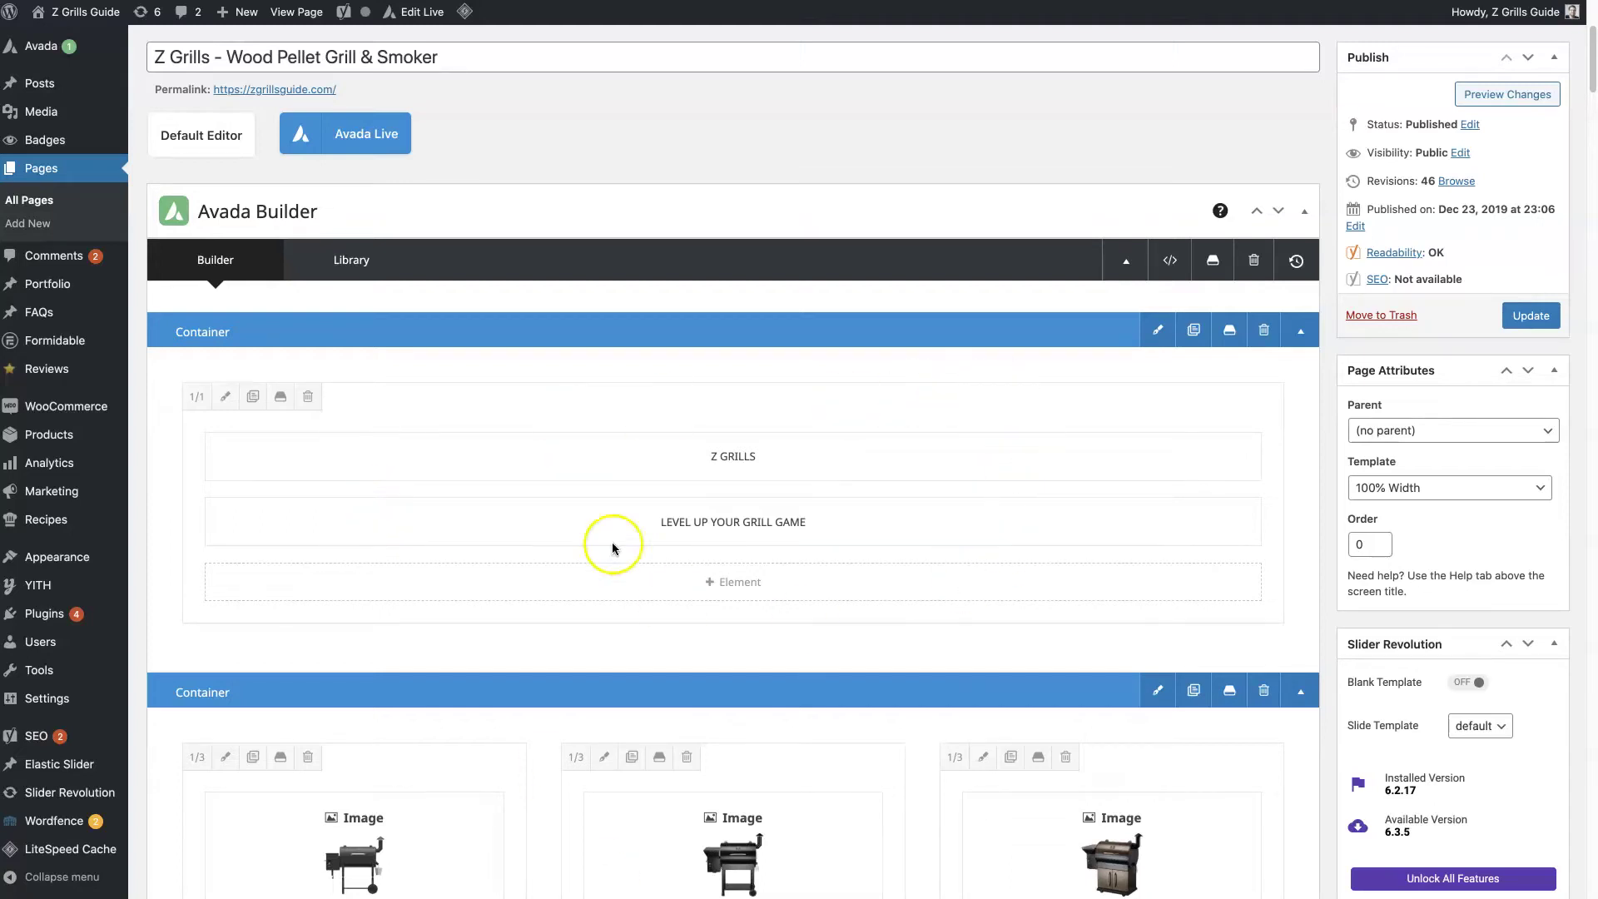
Open and close the Z GRILLS text block's settings unchanged, then scroll through the page.
{"action": "left_click", "coordinate": [690, 458]}
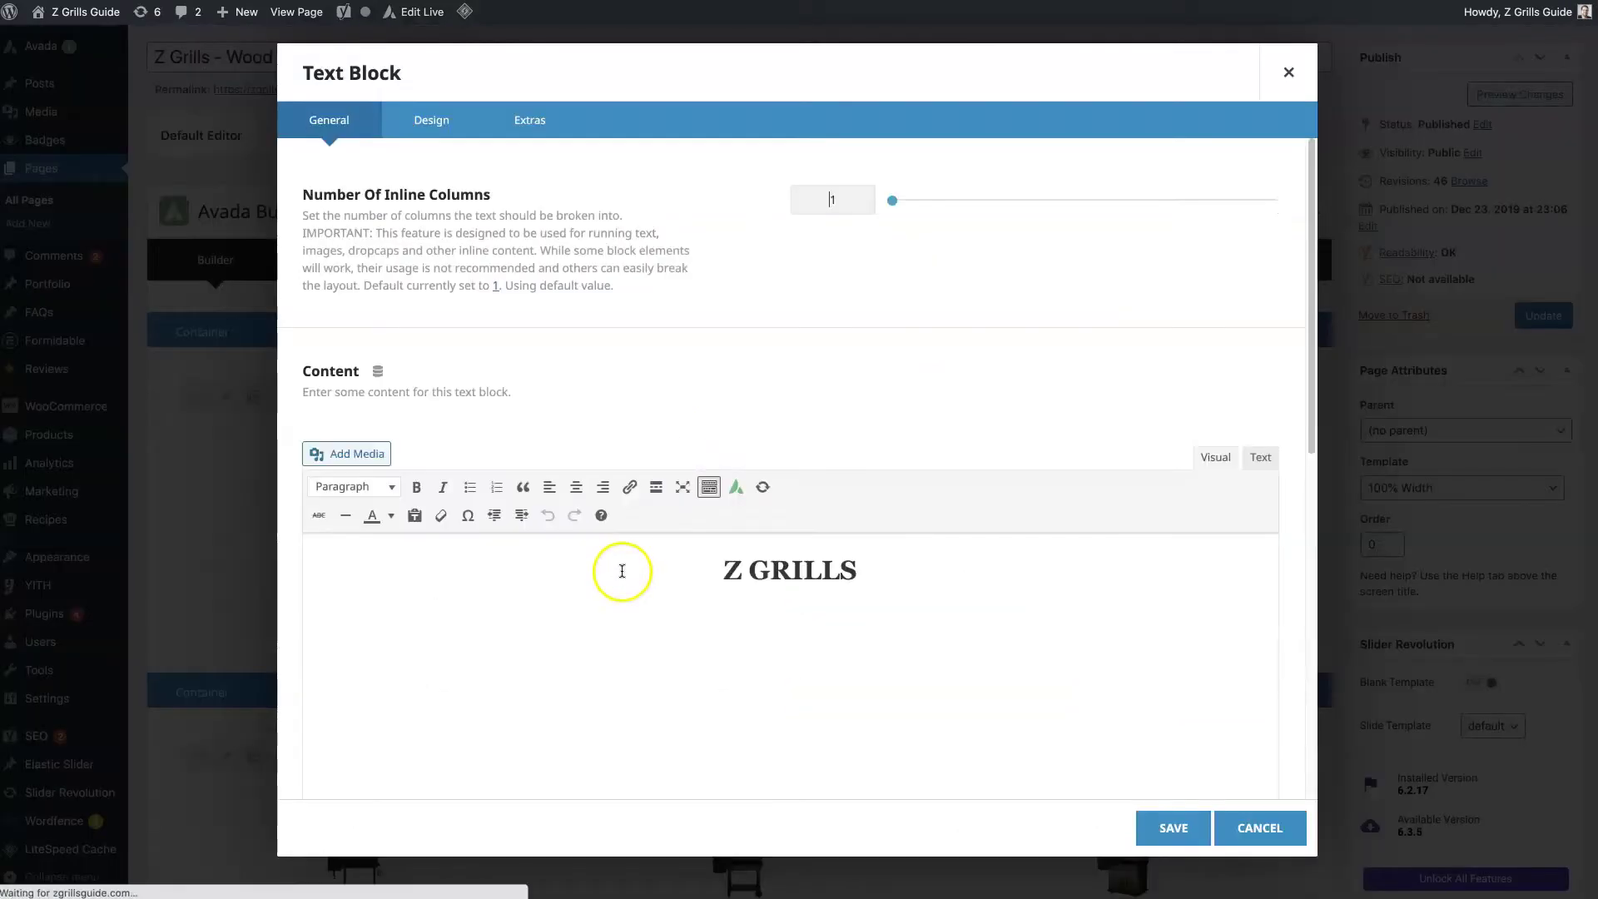
{"action": "left_click", "coordinate": [1289, 73]}
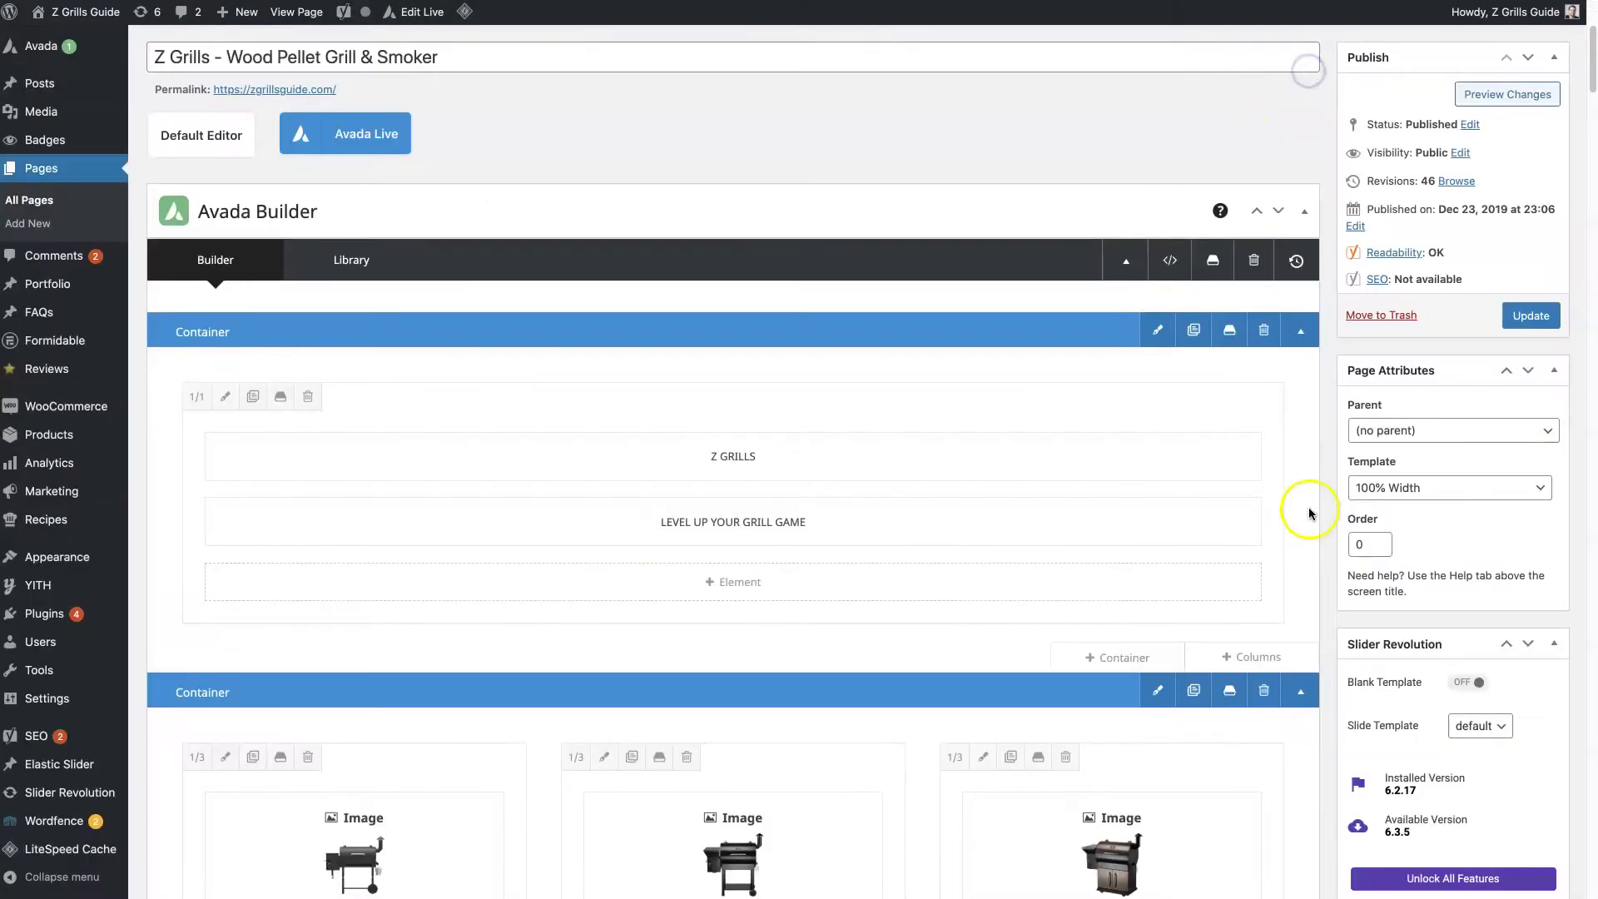
{"action": "scroll", "coordinate": [1301, 511], "scroll_direction": "down", "scroll_amount": 2}
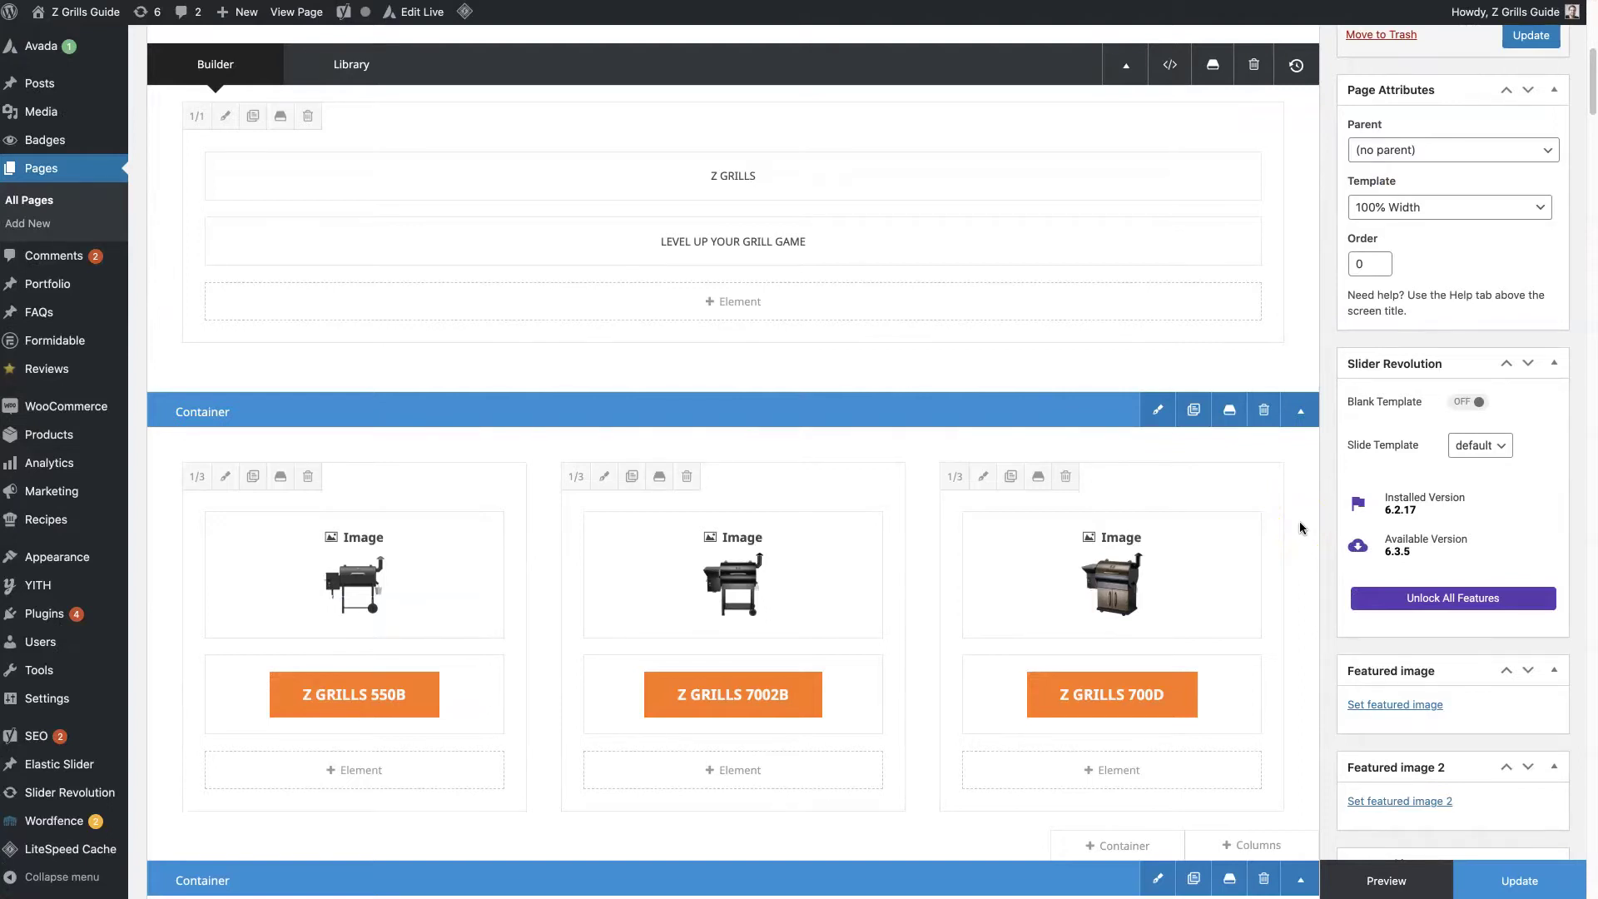
{"action": "scroll", "coordinate": [1302, 528], "scroll_direction": "down", "scroll_amount": 1}
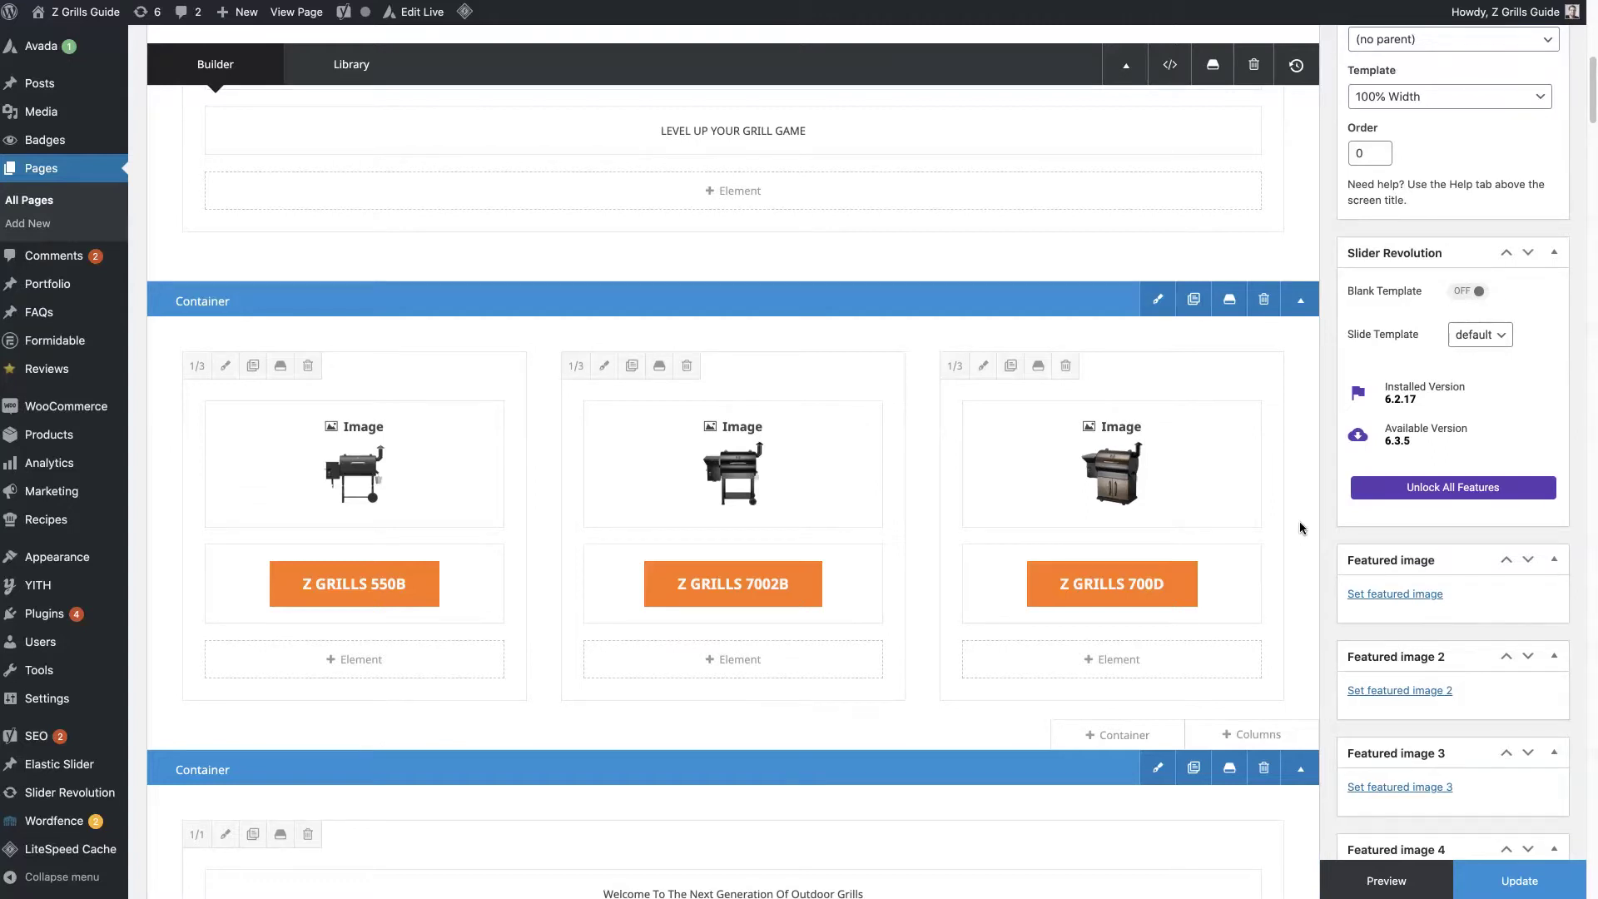
{"action": "left_click", "coordinate": [1263, 60]}
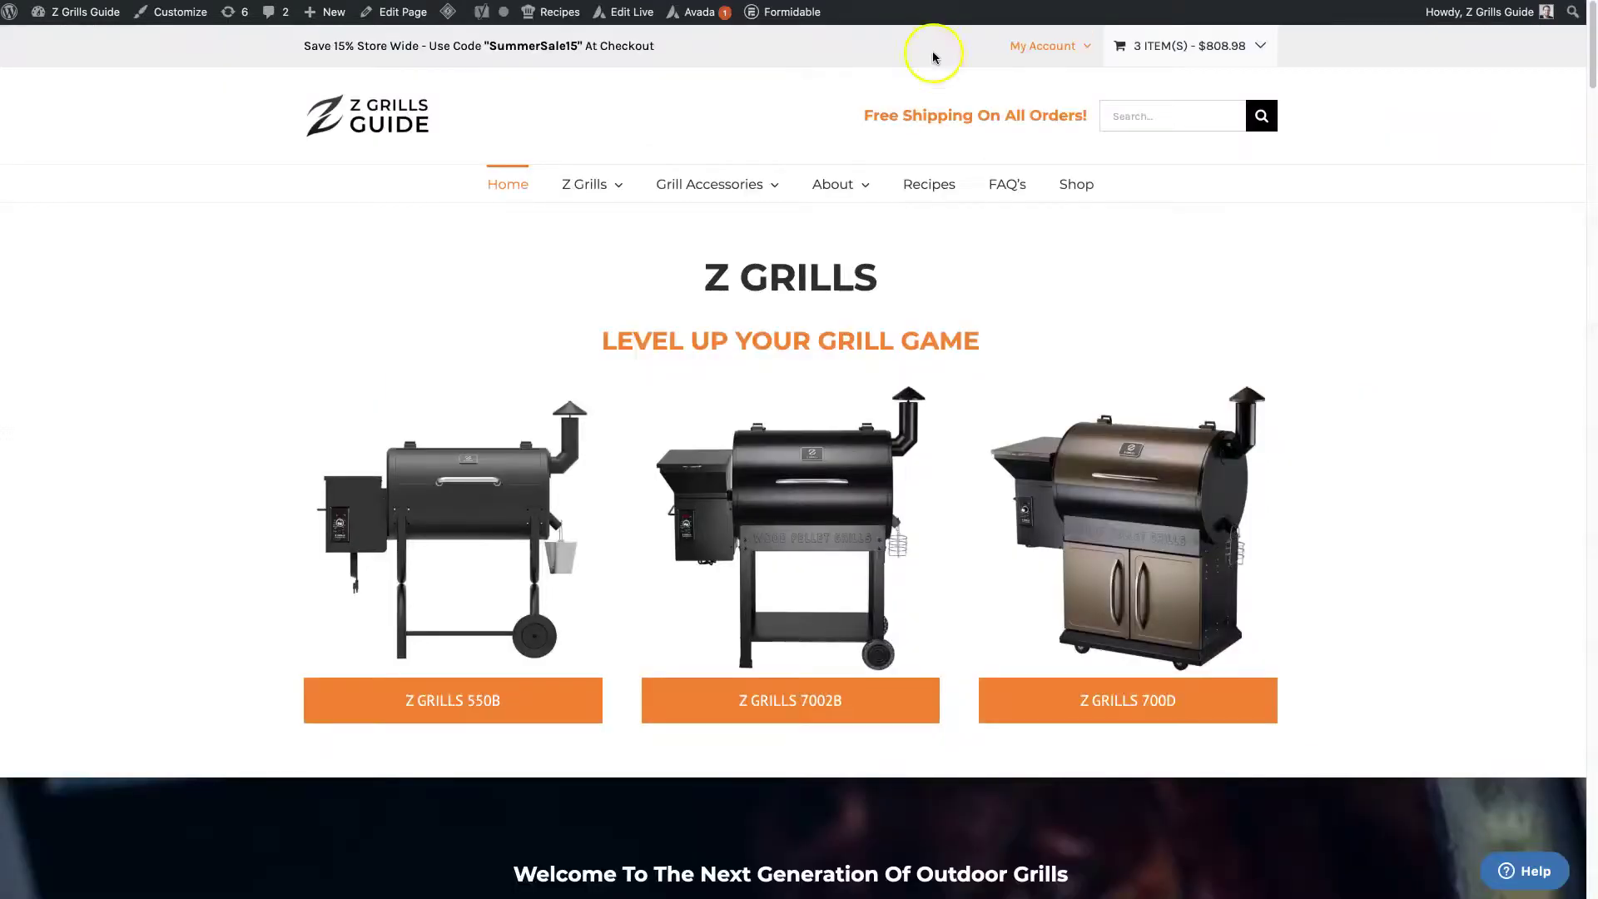
{"action": "scroll", "coordinate": [1366, 457], "scroll_direction": "down", "scroll_amount": 15}
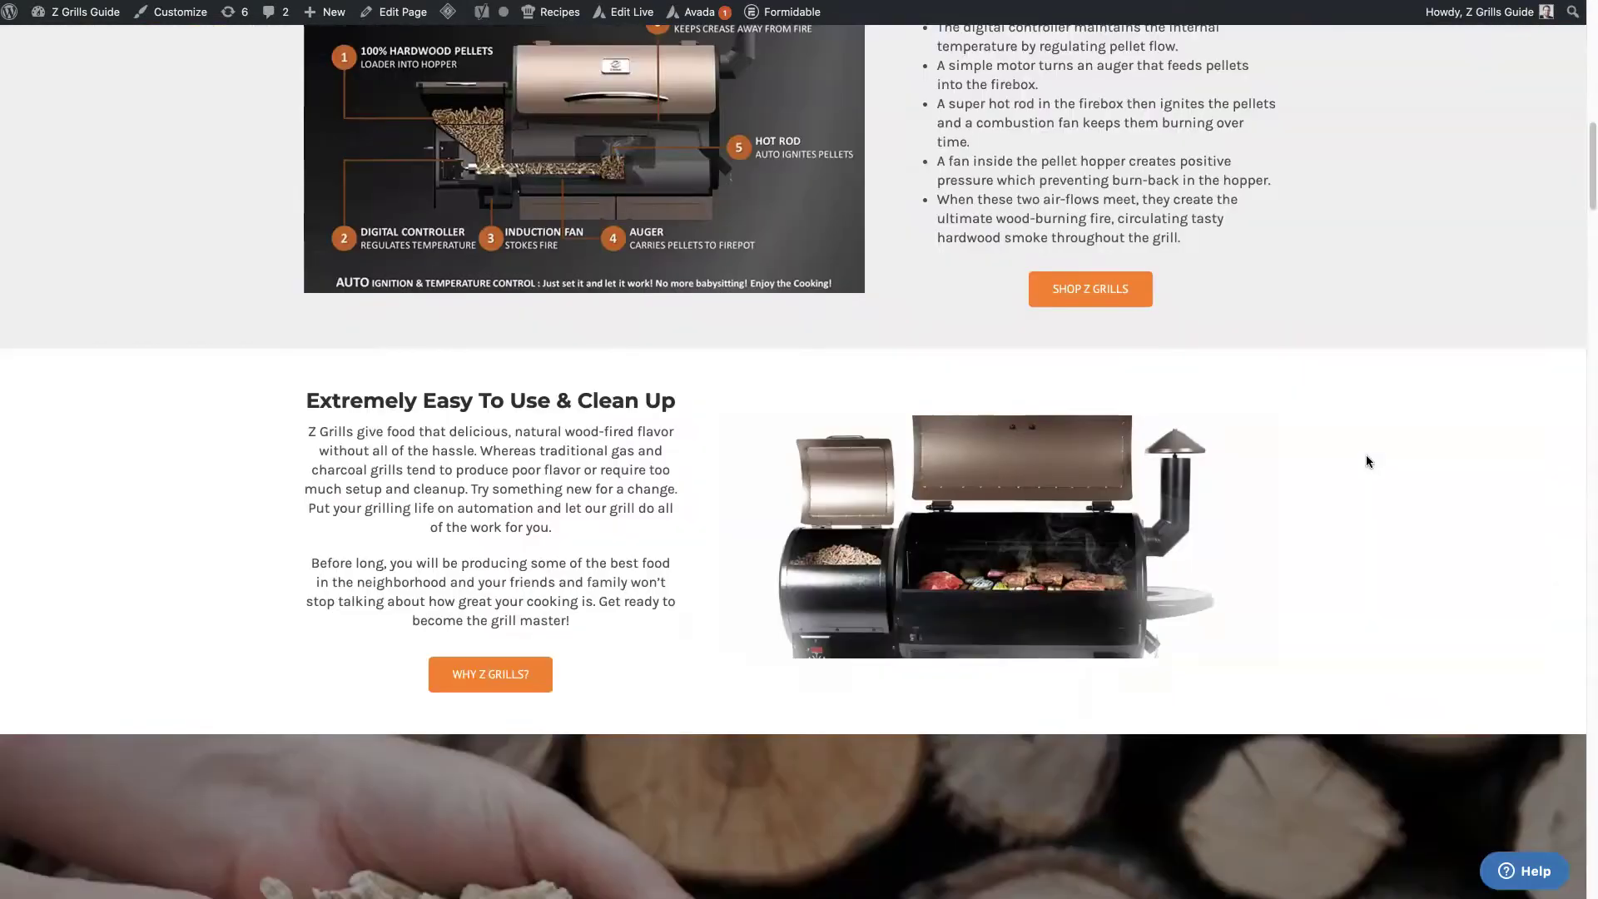
{"action": "scroll", "coordinate": [1365, 459], "scroll_direction": "down", "scroll_amount": 20}
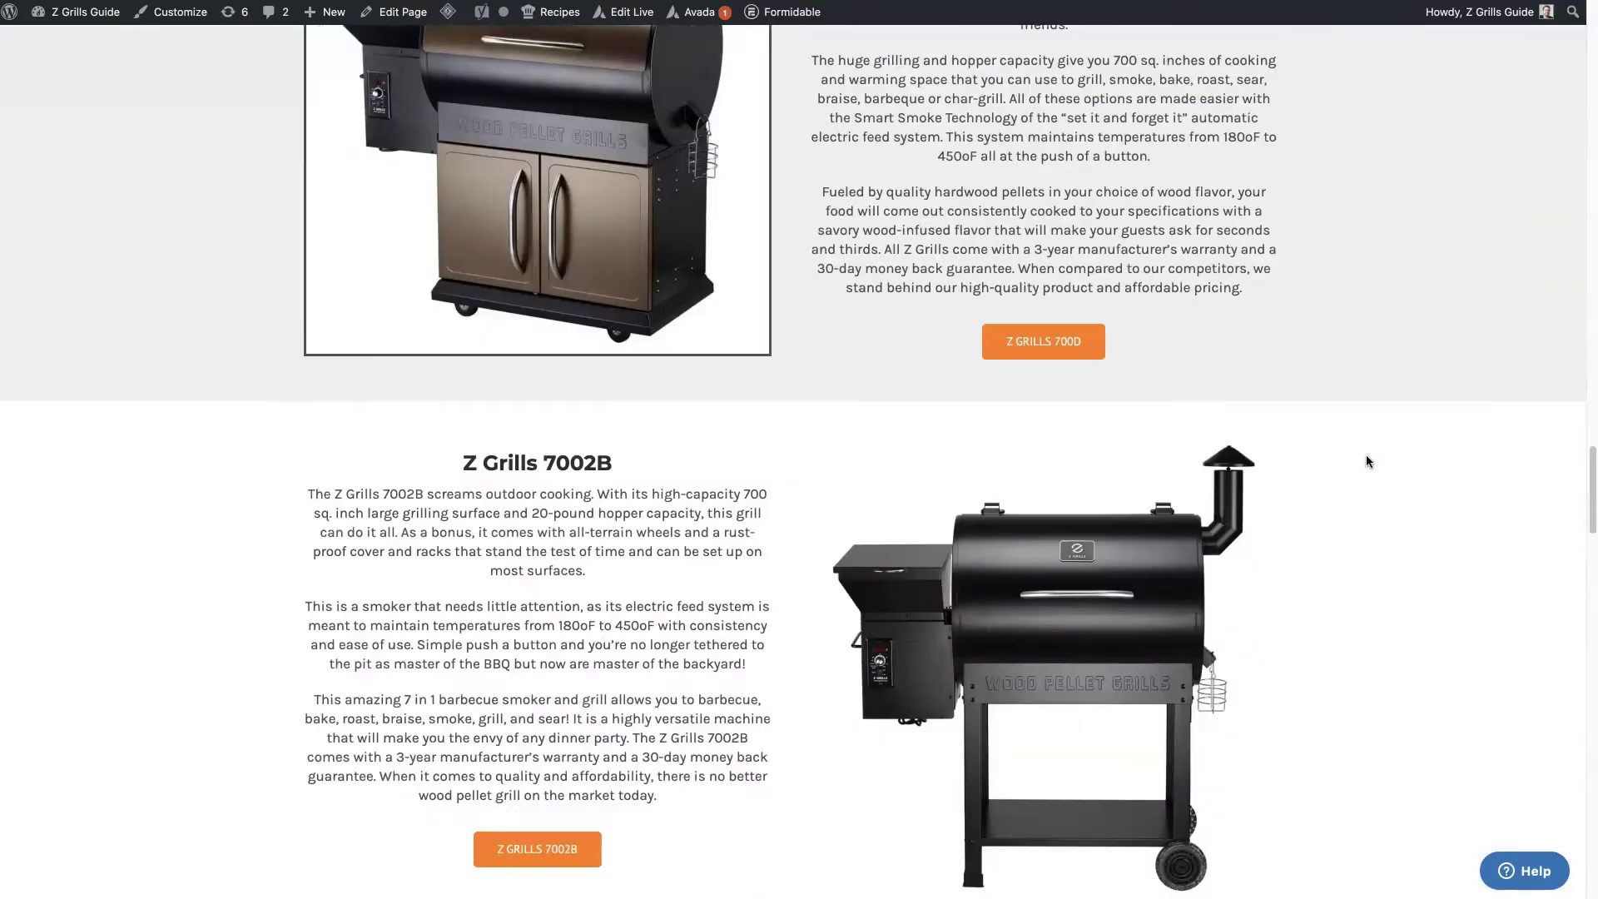
{"action": "scroll", "coordinate": [1365, 461], "scroll_direction": "down", "scroll_amount": 5}
{"action": "scroll", "coordinate": [1366, 461], "scroll_direction": "up", "scroll_amount": 20}
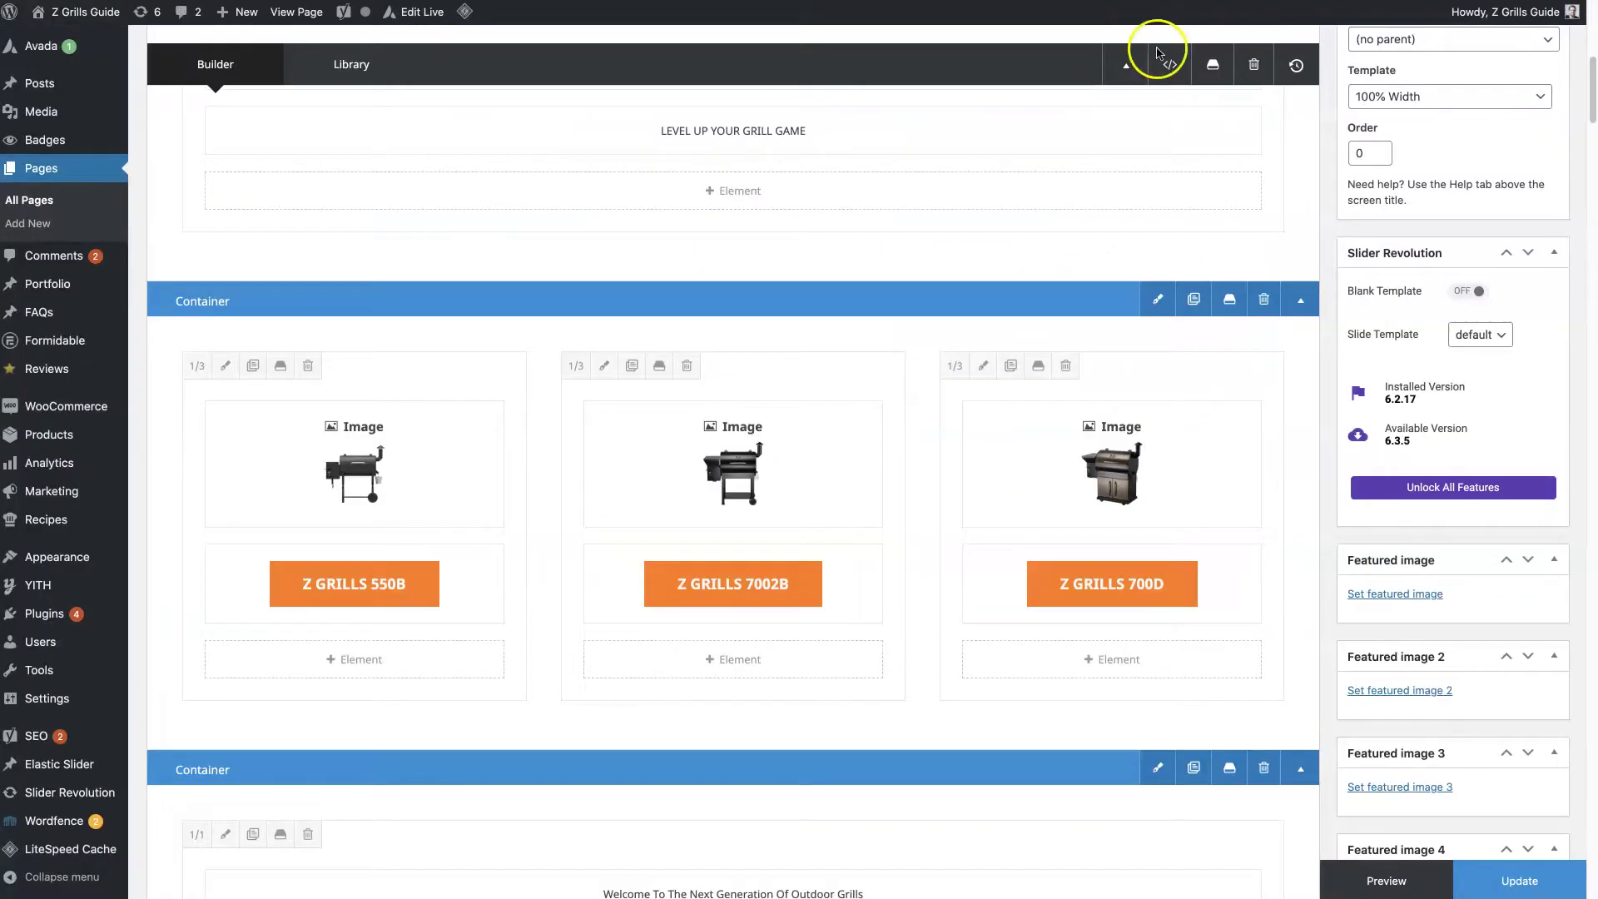
{"action": "scroll", "coordinate": [791, 499], "scroll_direction": "up", "scroll_amount": 7}
{"action": "scroll", "coordinate": [799, 499], "scroll_direction": "down", "scroll_amount": 3}
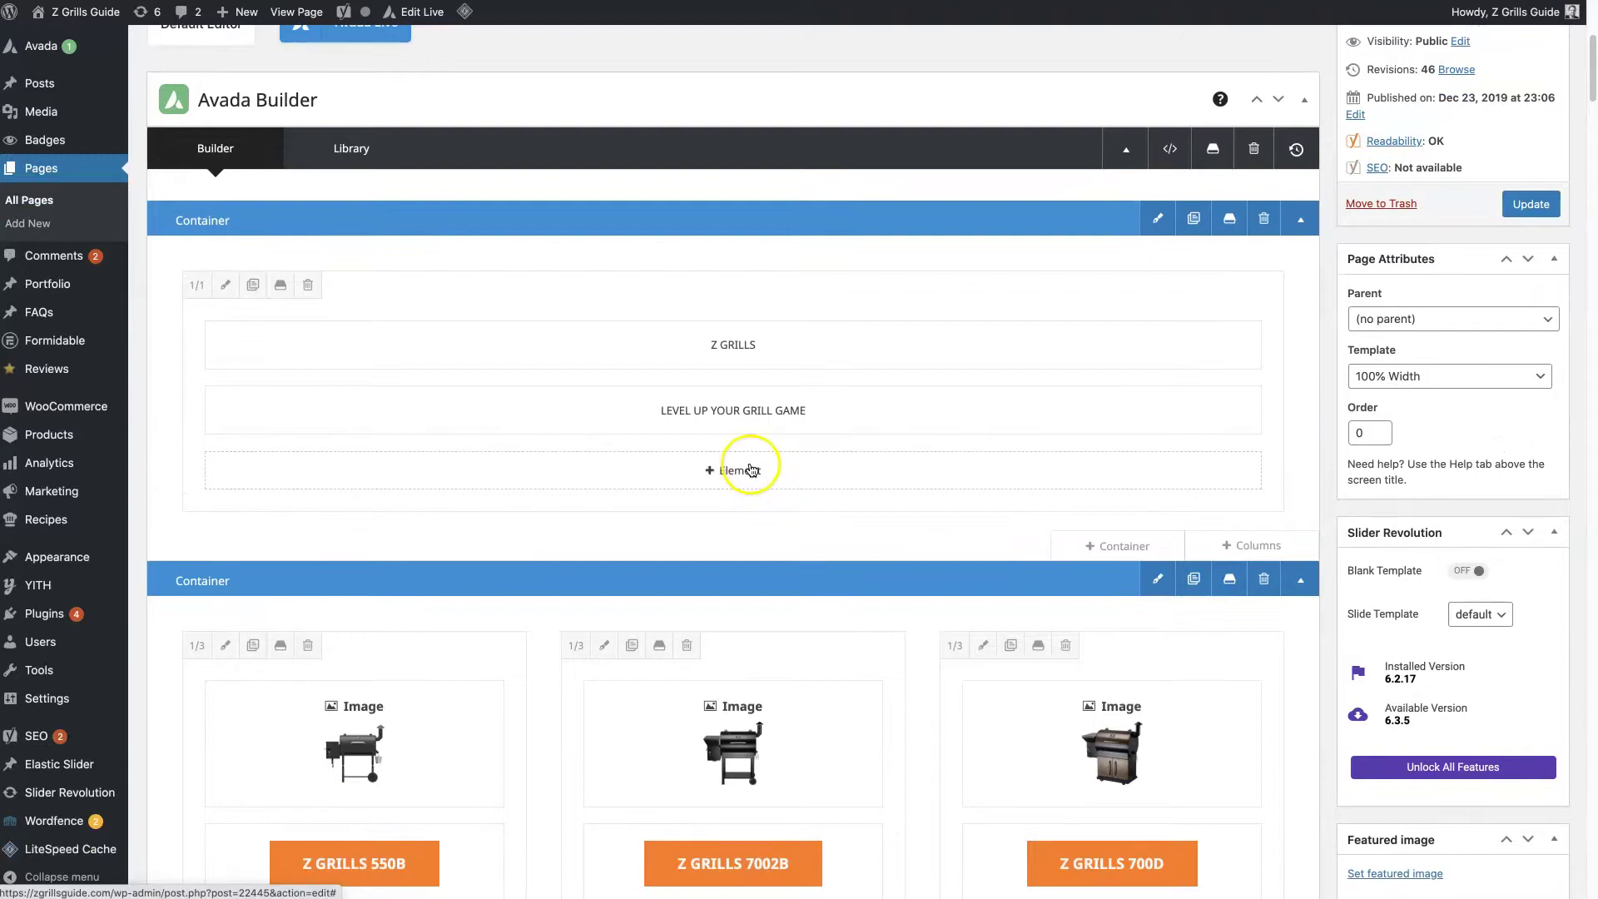
Try left and center alignment on the Z GRILLS text block, then restore Text Flow.
{"action": "left_click", "coordinate": [691, 346]}
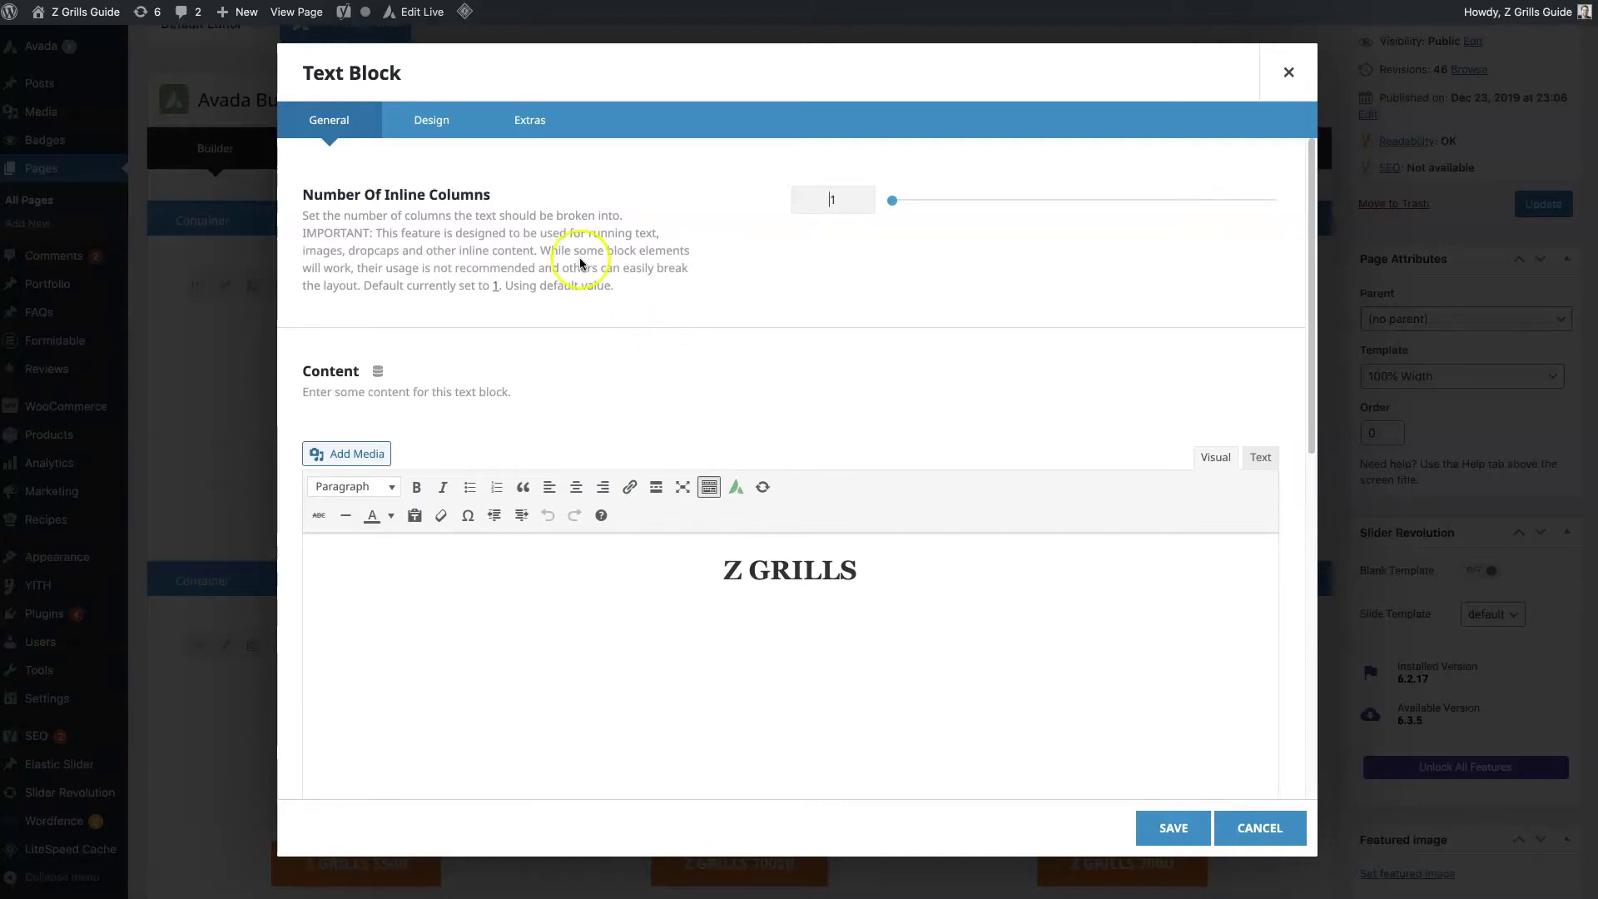
{"action": "scroll", "coordinate": [935, 482], "scroll_direction": "down", "scroll_amount": 3}
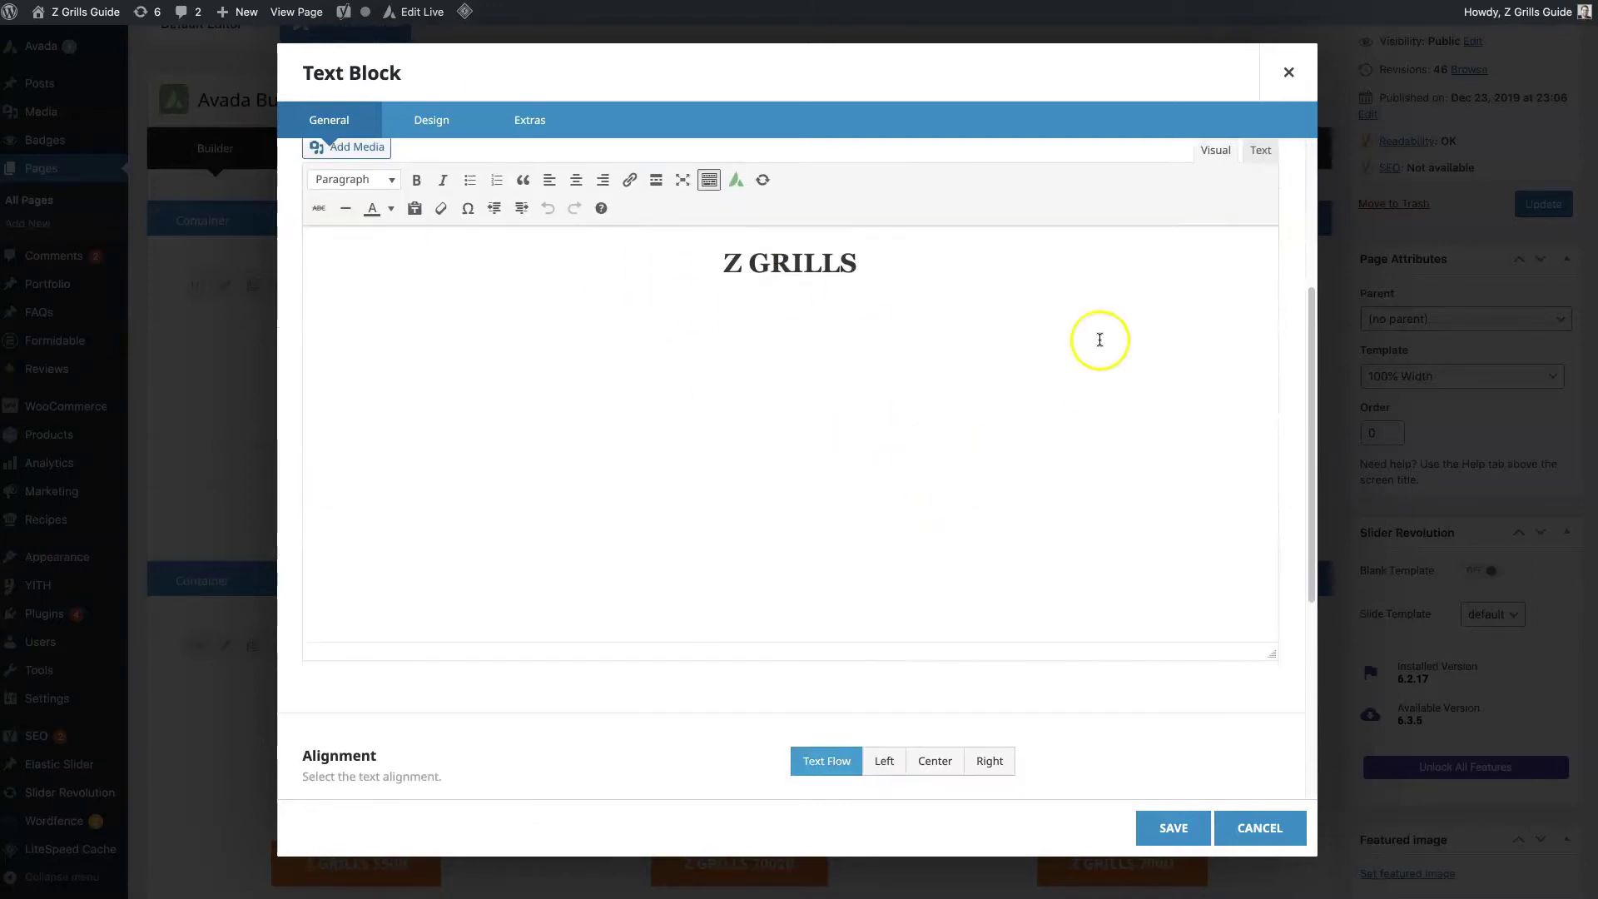
{"action": "scroll", "coordinate": [921, 413], "scroll_direction": "down", "scroll_amount": 4}
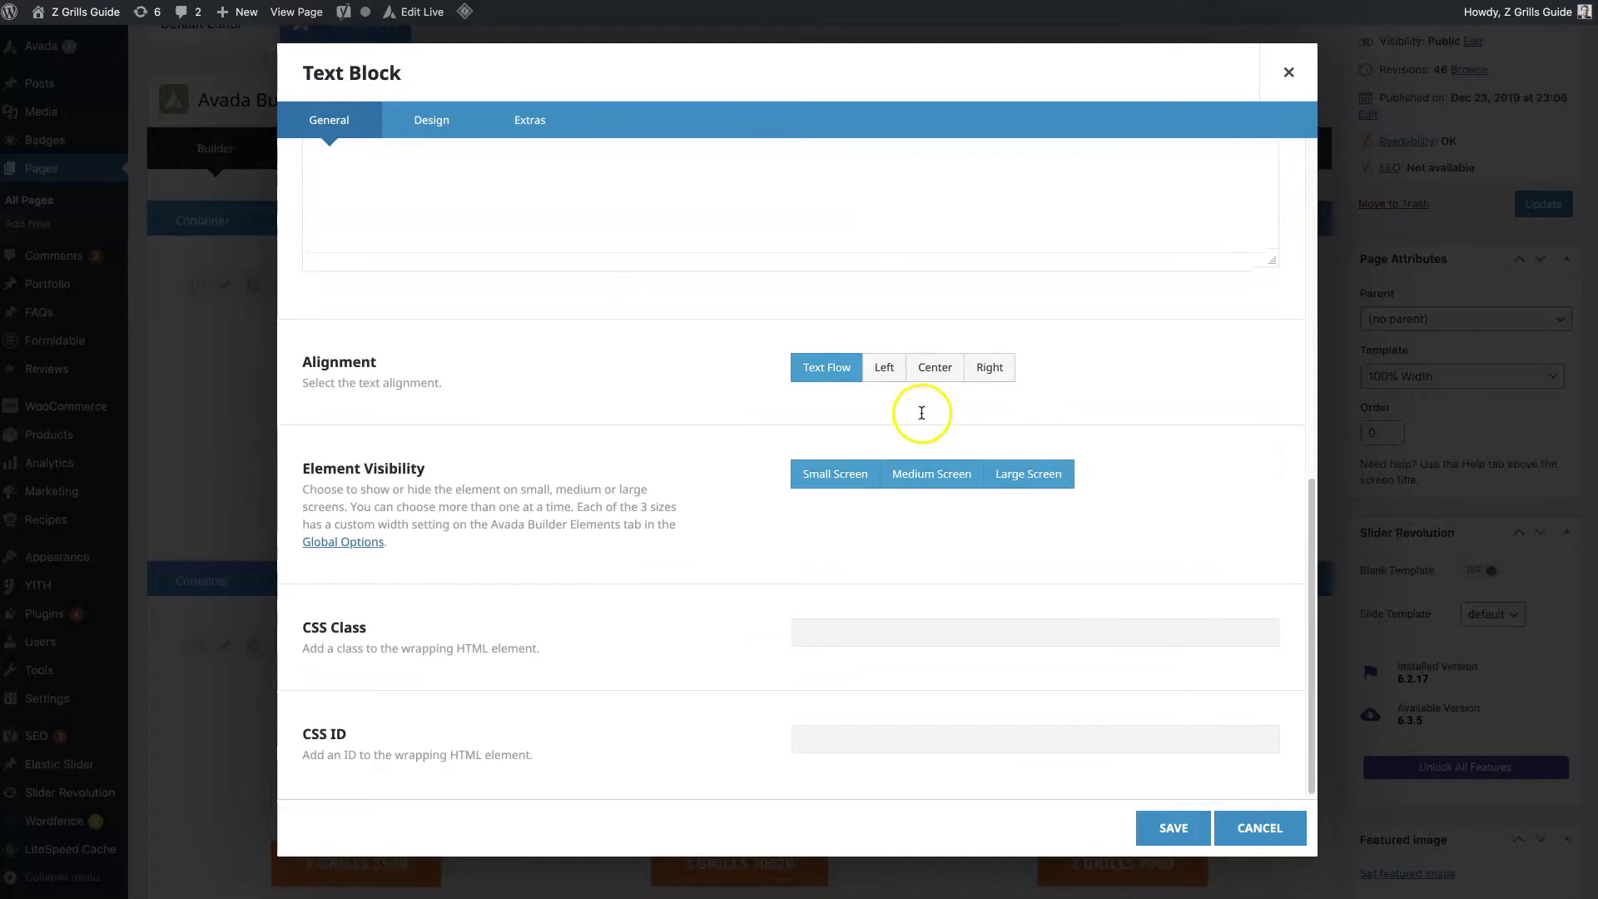
{"action": "left_click", "coordinate": [889, 370]}
{"action": "left_click", "coordinate": [934, 367]}
{"action": "left_click", "coordinate": [847, 369]}
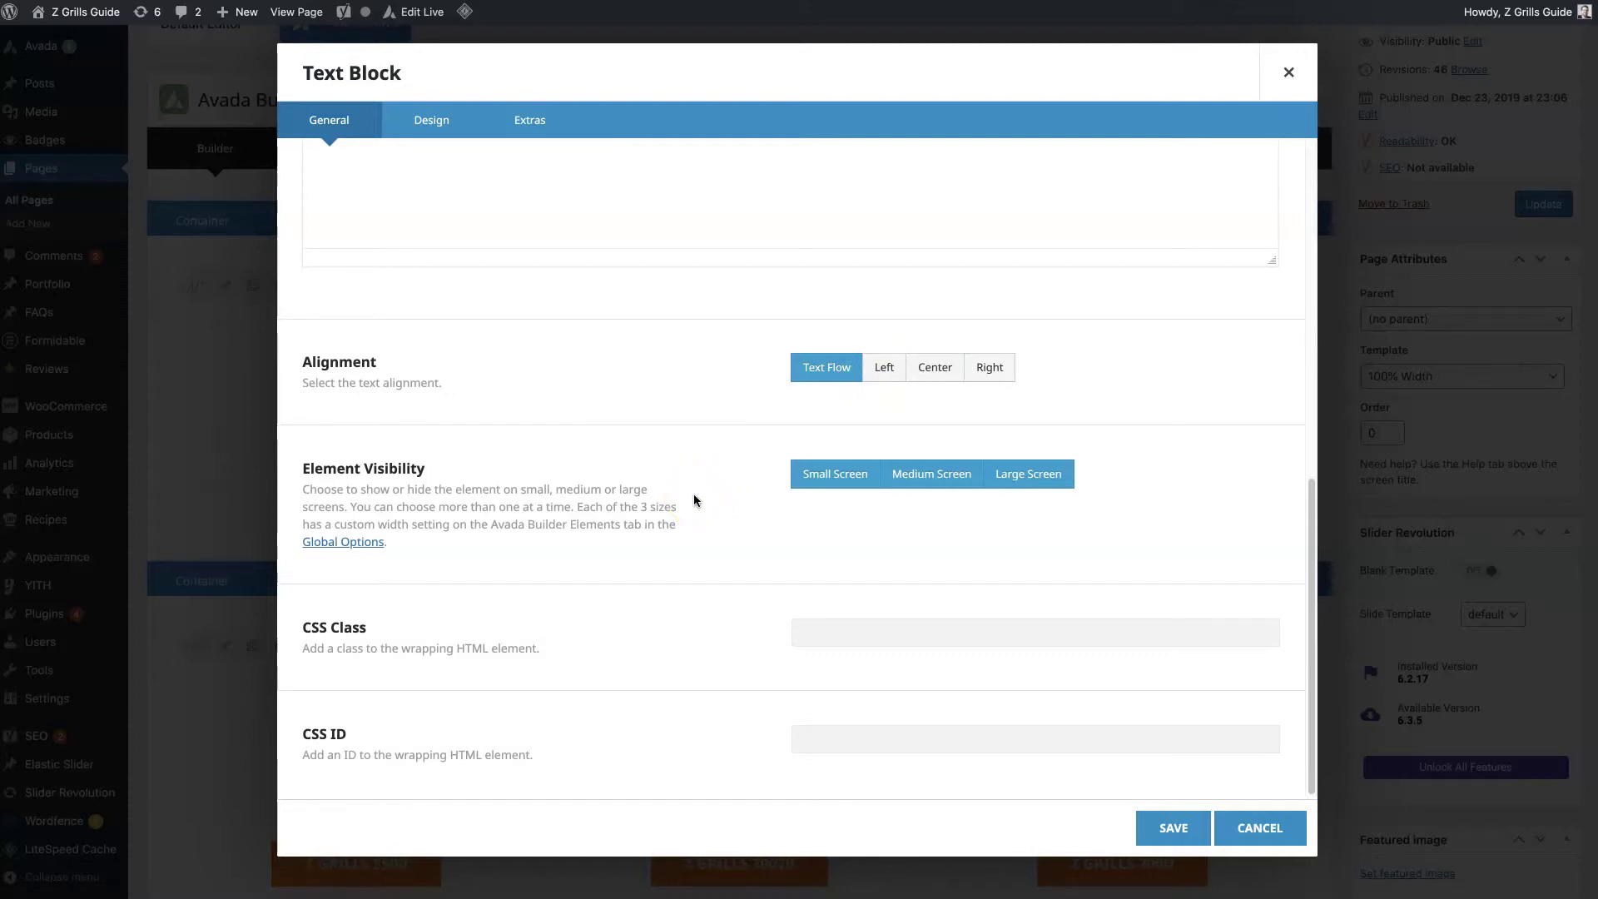
Deselect Small Screen under Element Visibility and save the text block.
{"action": "left_click_drag", "start_coordinate": [300, 468], "coordinate": [413, 468]}
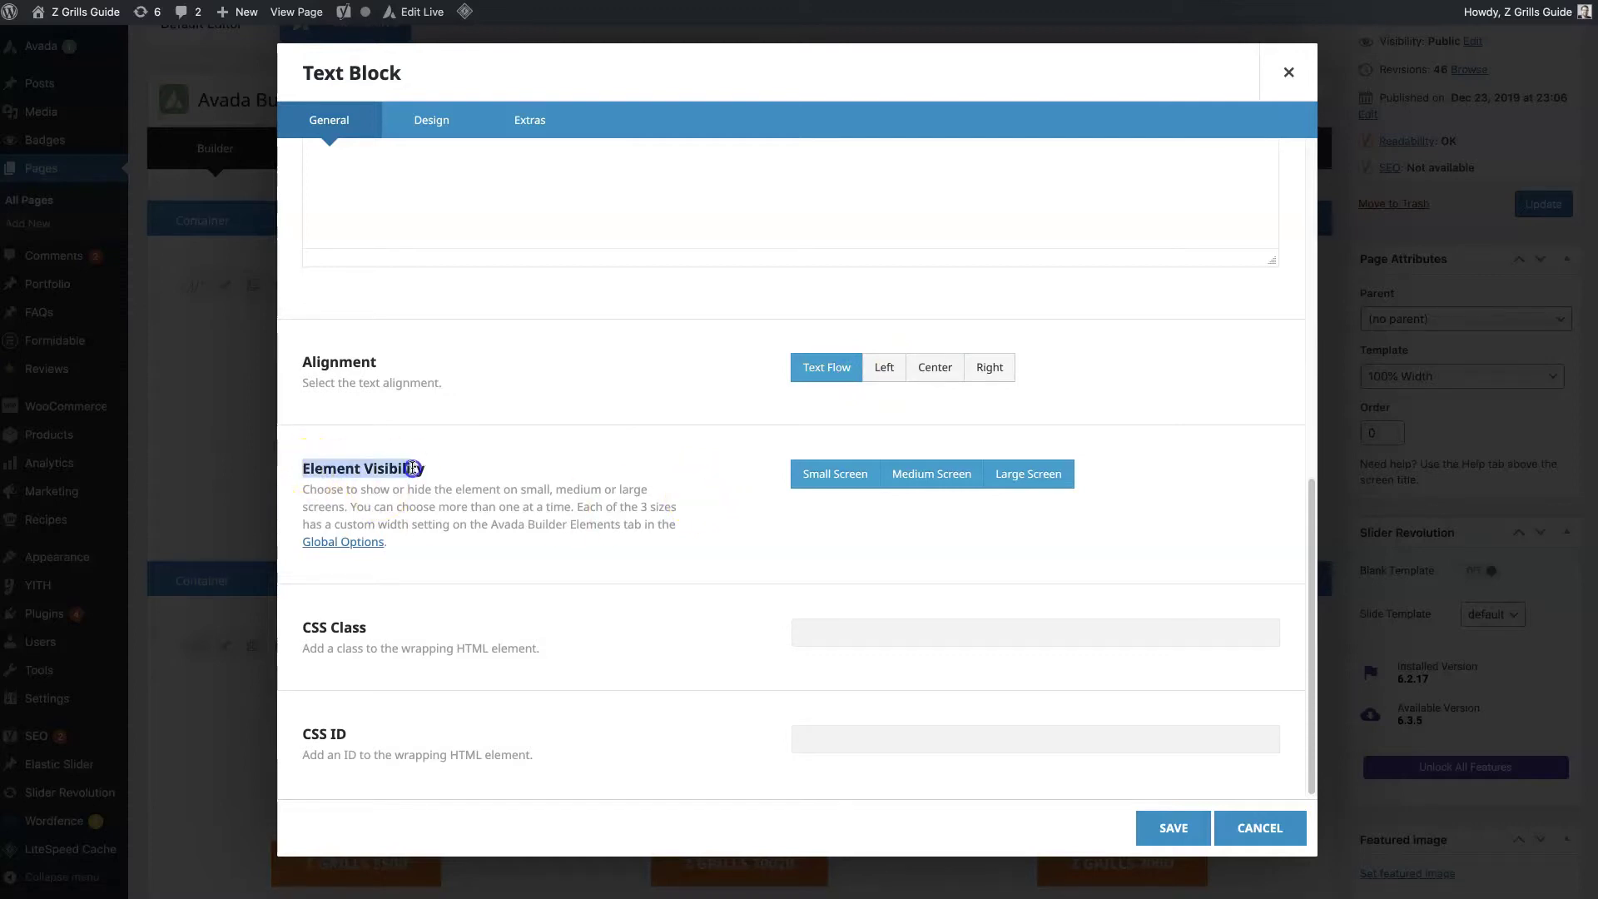
{"action": "left_click", "coordinate": [434, 473]}
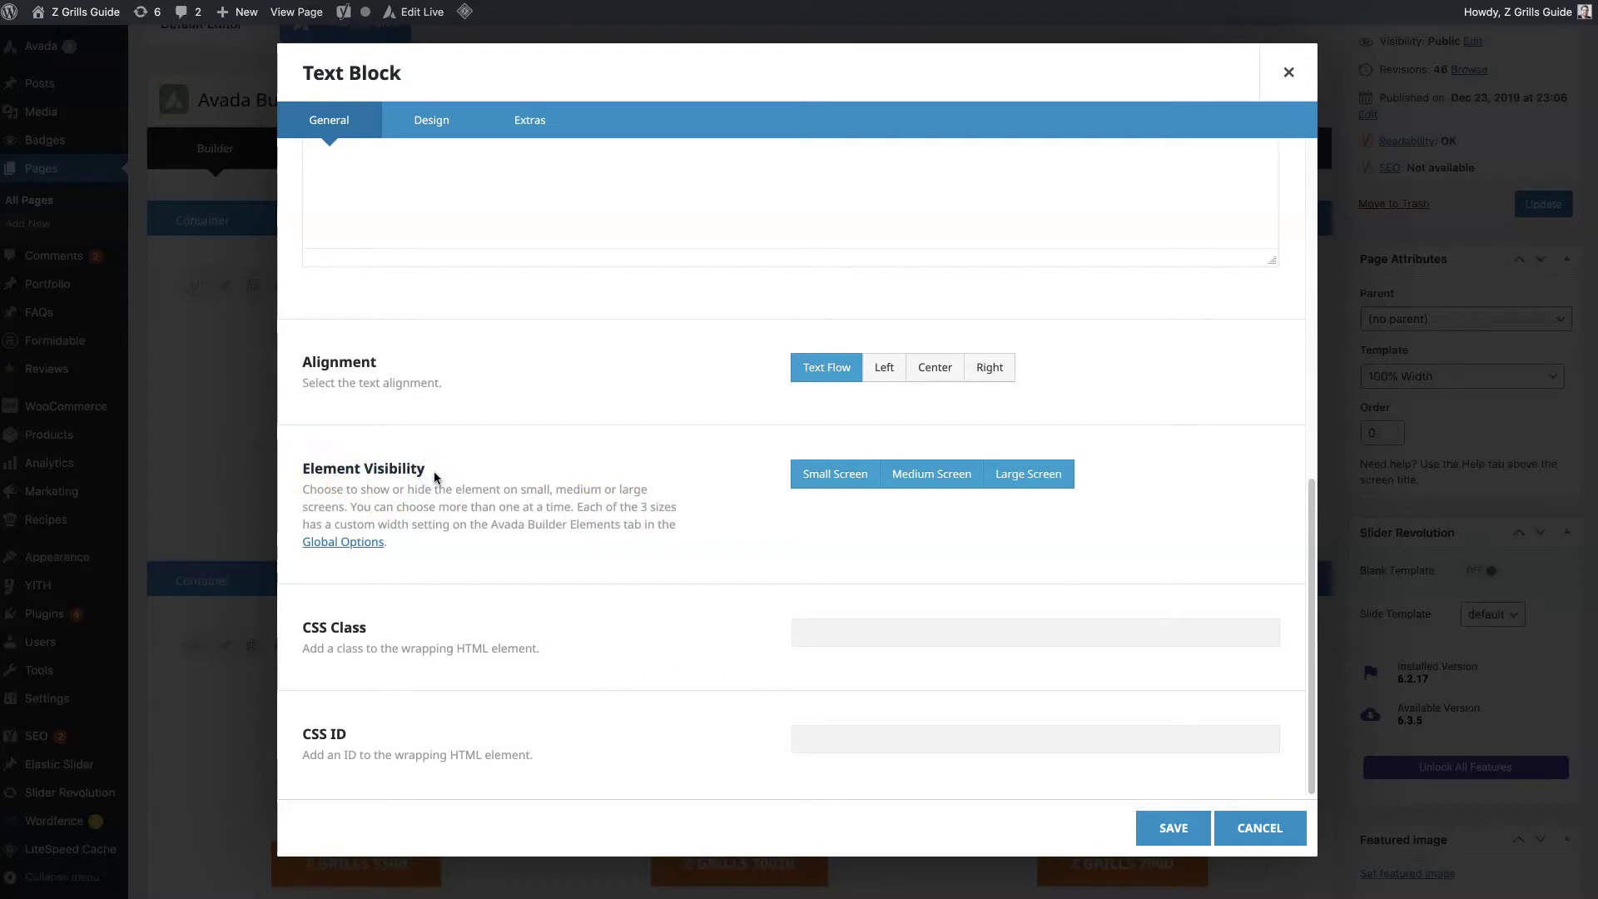
{"action": "scroll", "coordinate": [582, 499], "scroll_direction": "up", "scroll_amount": 8}
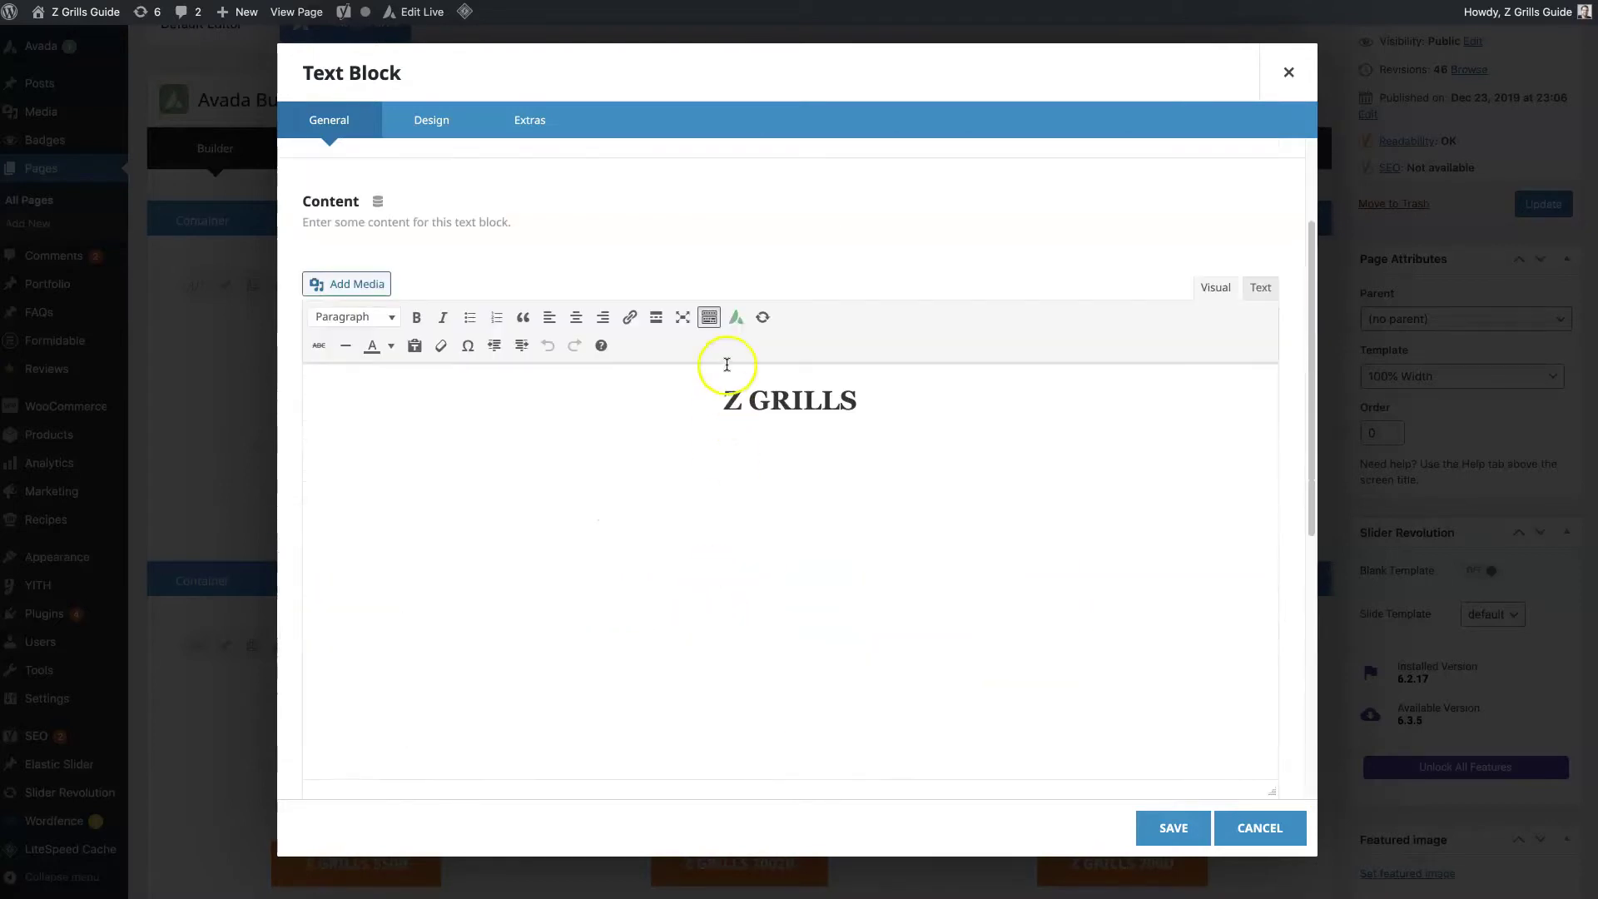
{"action": "scroll", "coordinate": [870, 516], "scroll_direction": "down", "scroll_amount": 7}
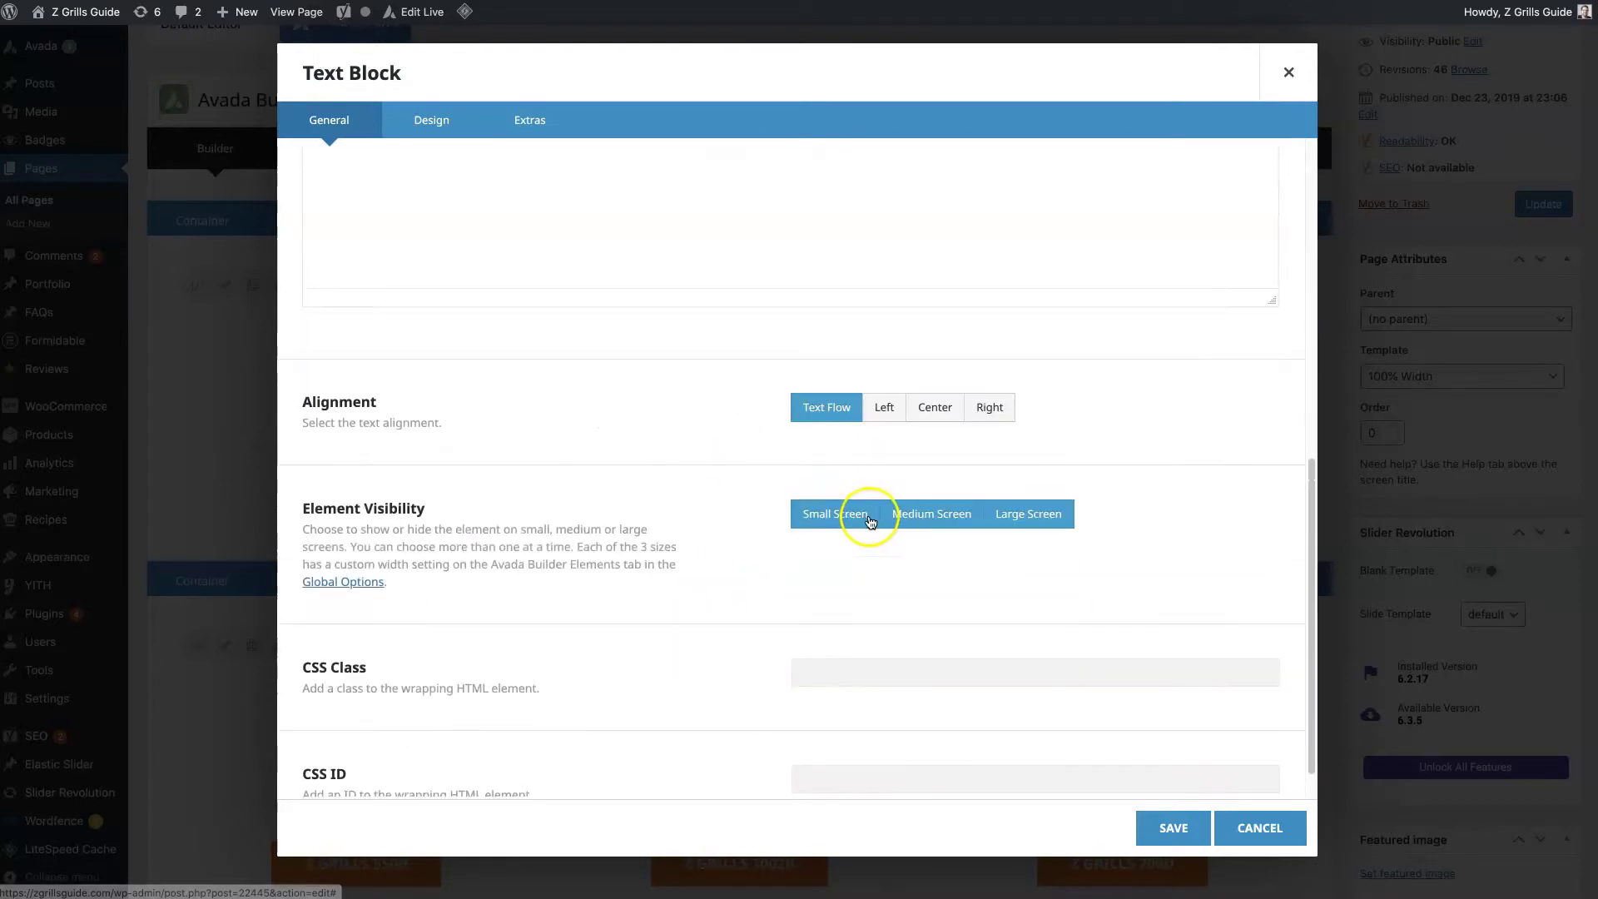
{"action": "left_click", "coordinate": [838, 525]}
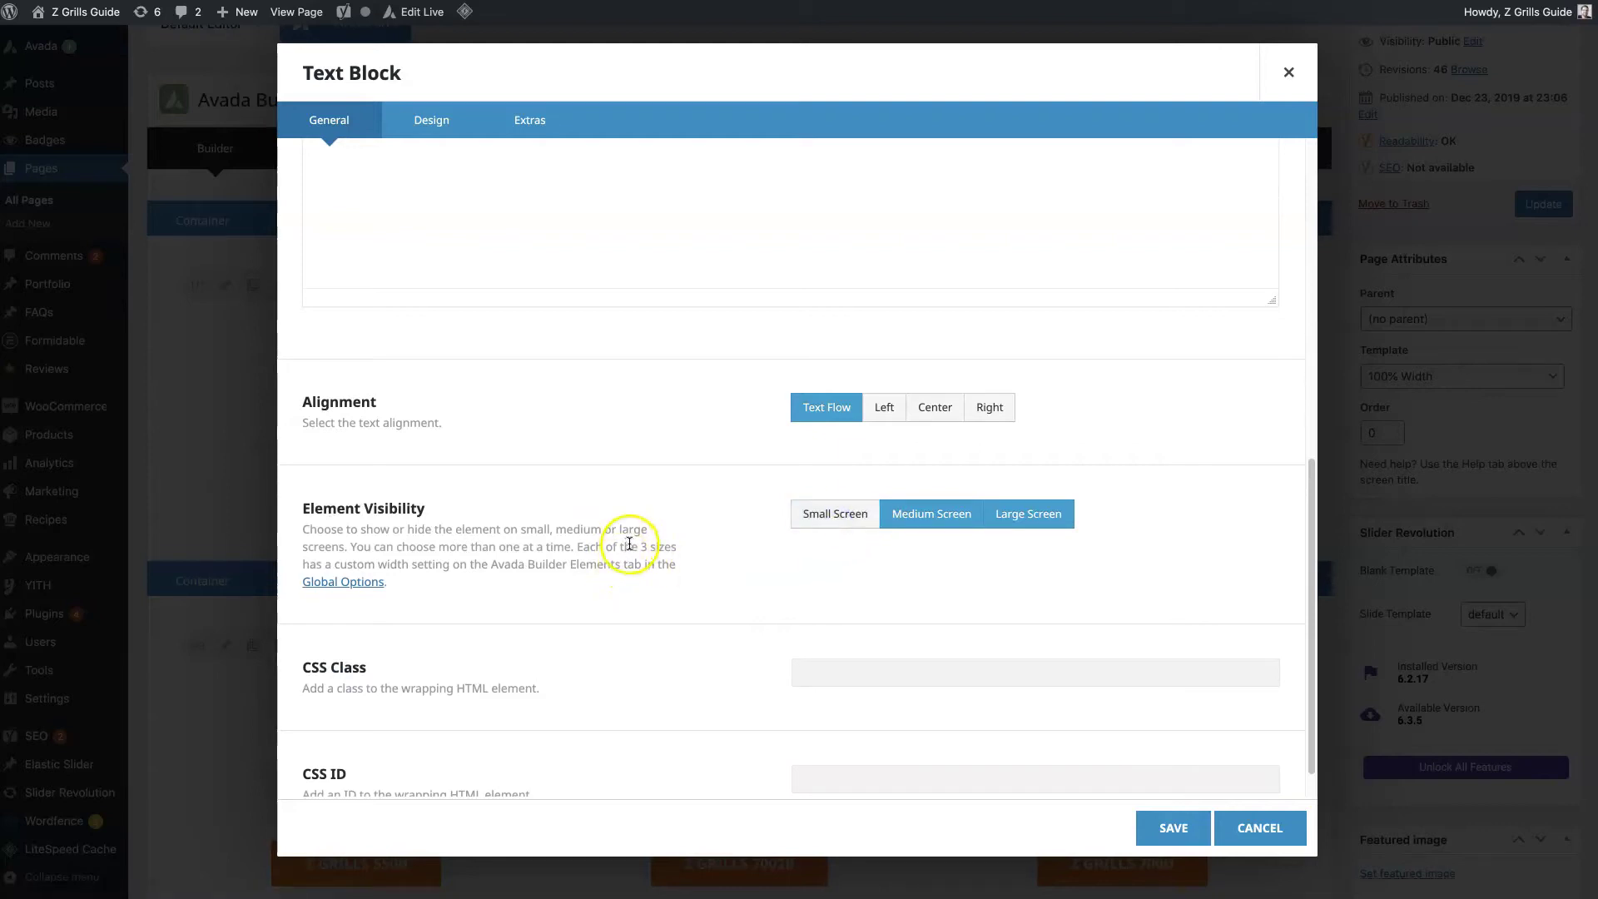
{"action": "left_click", "coordinate": [1169, 829]}
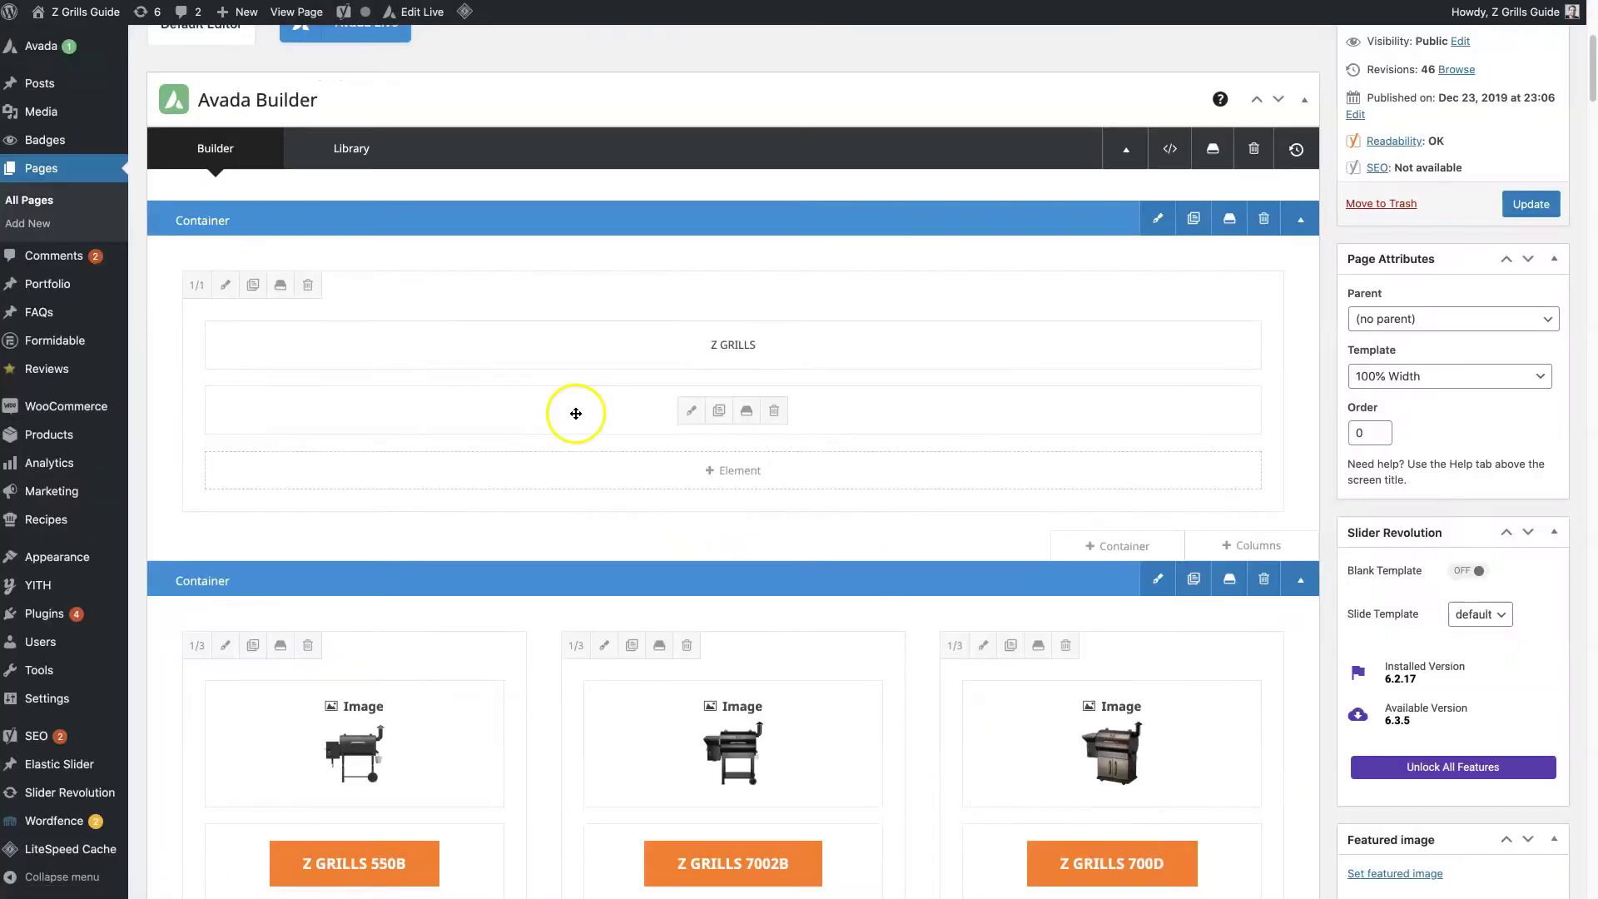
Duplicate the Z GRILLS text and make the copy visible only on small screens, then save.
{"action": "left_click", "coordinate": [719, 345]}
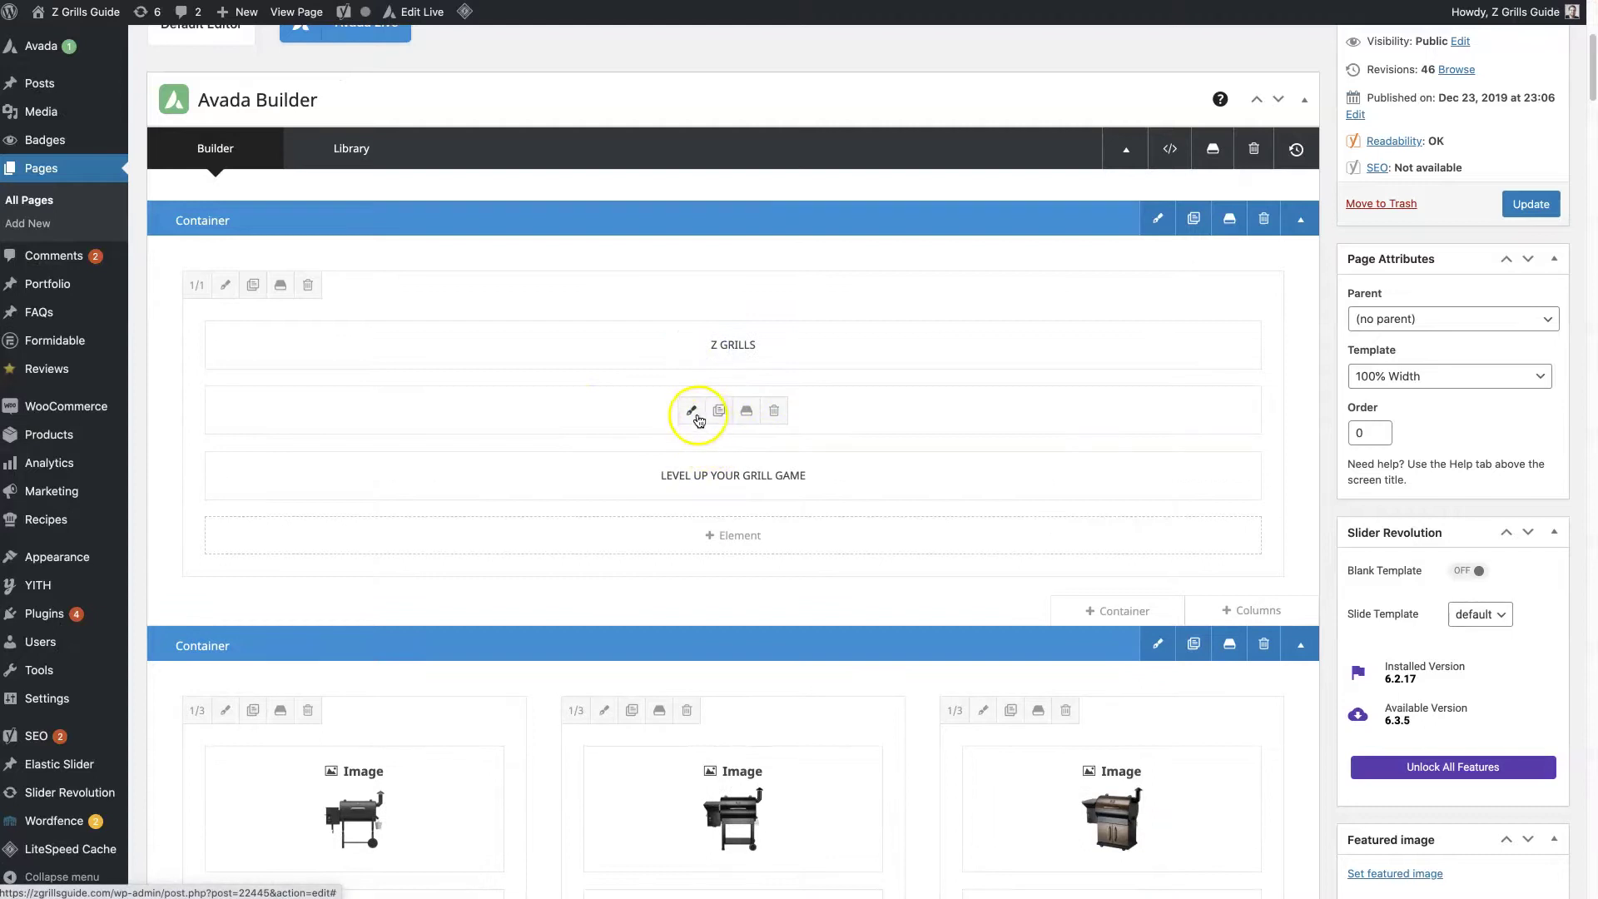
{"action": "left_click", "coordinate": [692, 411]}
{"action": "scroll", "coordinate": [699, 541], "scroll_direction": "down", "scroll_amount": 10}
{"action": "left_click", "coordinate": [838, 477]}
{"action": "left_click", "coordinate": [913, 480]}
{"action": "left_click", "coordinate": [1033, 472]}
{"action": "left_click", "coordinate": [1160, 832]}
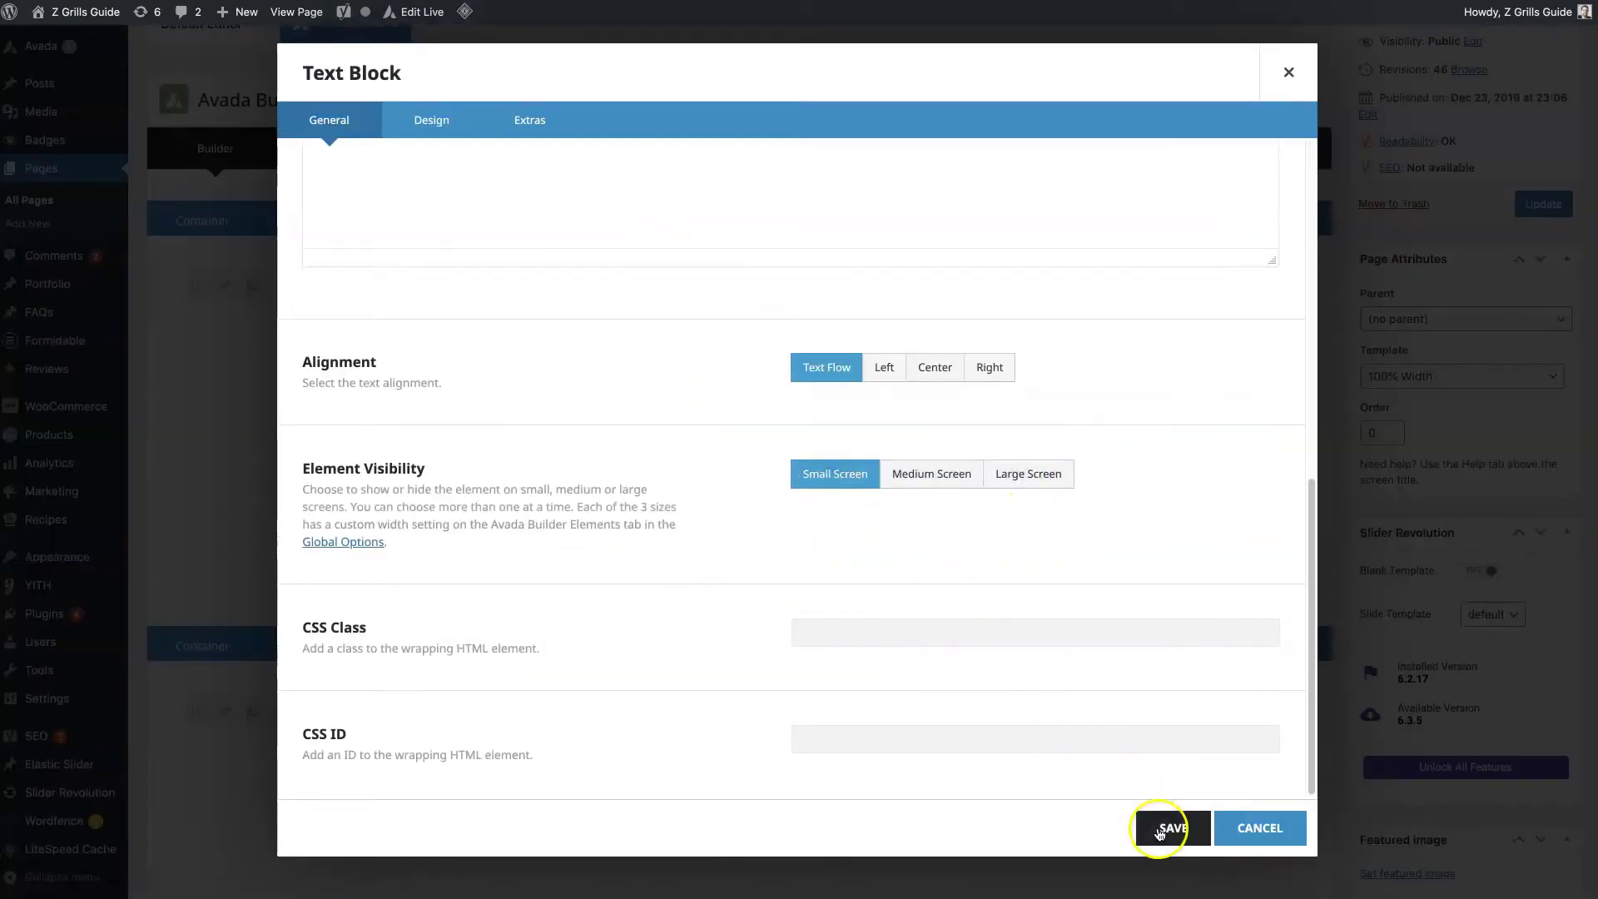
Review the text block's settings and close them without saving.
{"action": "left_click", "coordinate": [690, 412]}
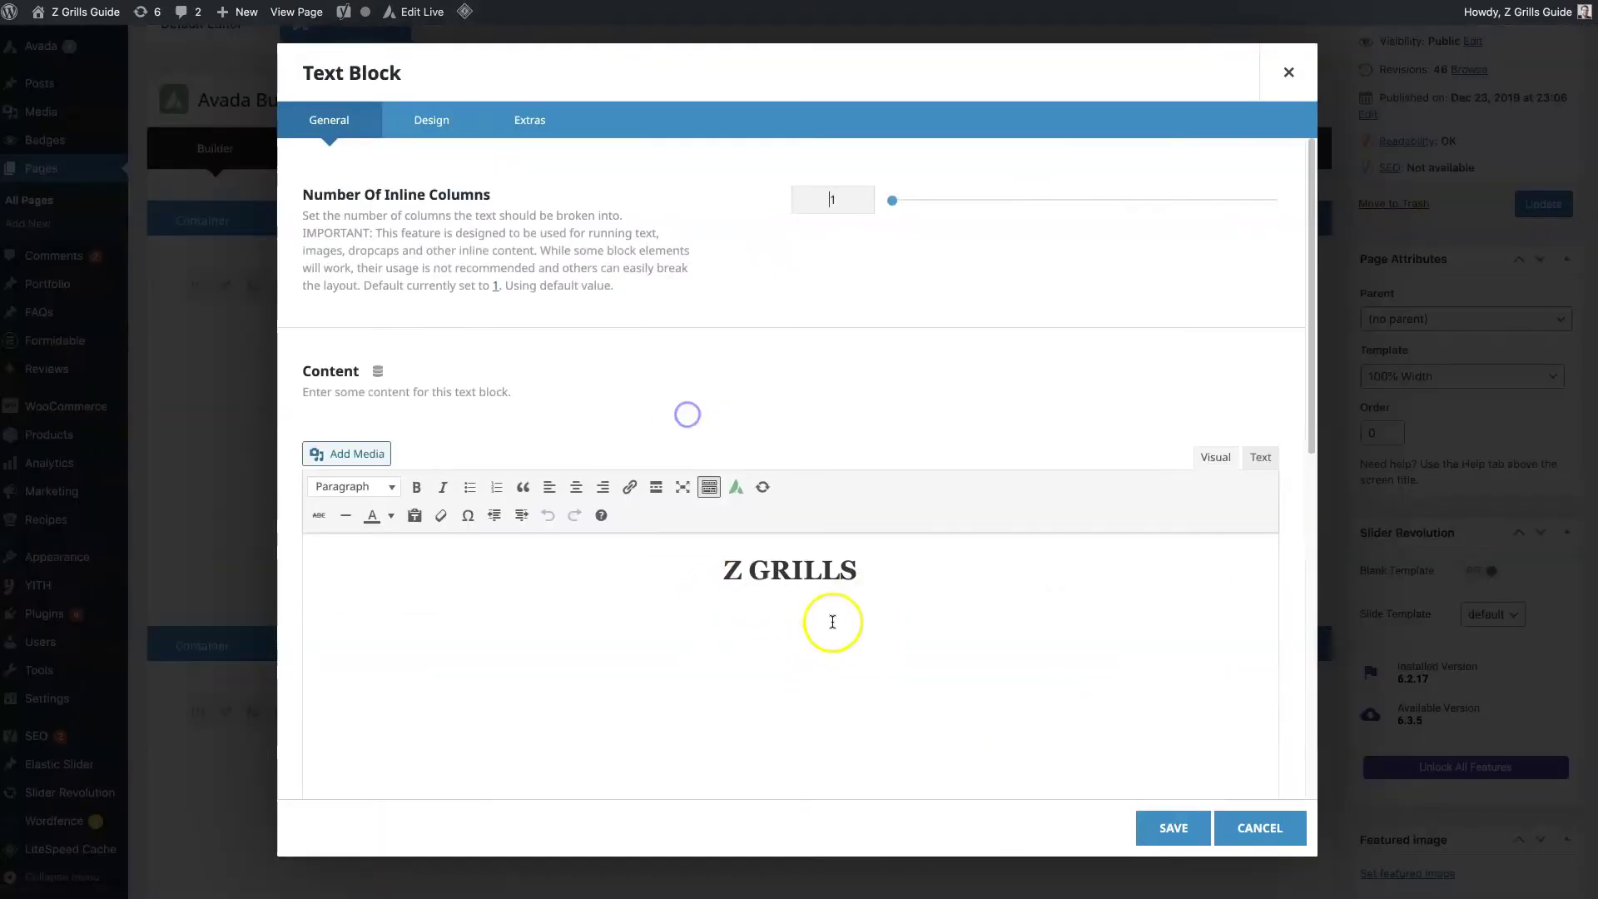
{"action": "left_click_drag", "start_coordinate": [857, 571], "coordinate": [564, 542]}
{"action": "scroll", "coordinate": [909, 682], "scroll_direction": "down", "scroll_amount": 3}
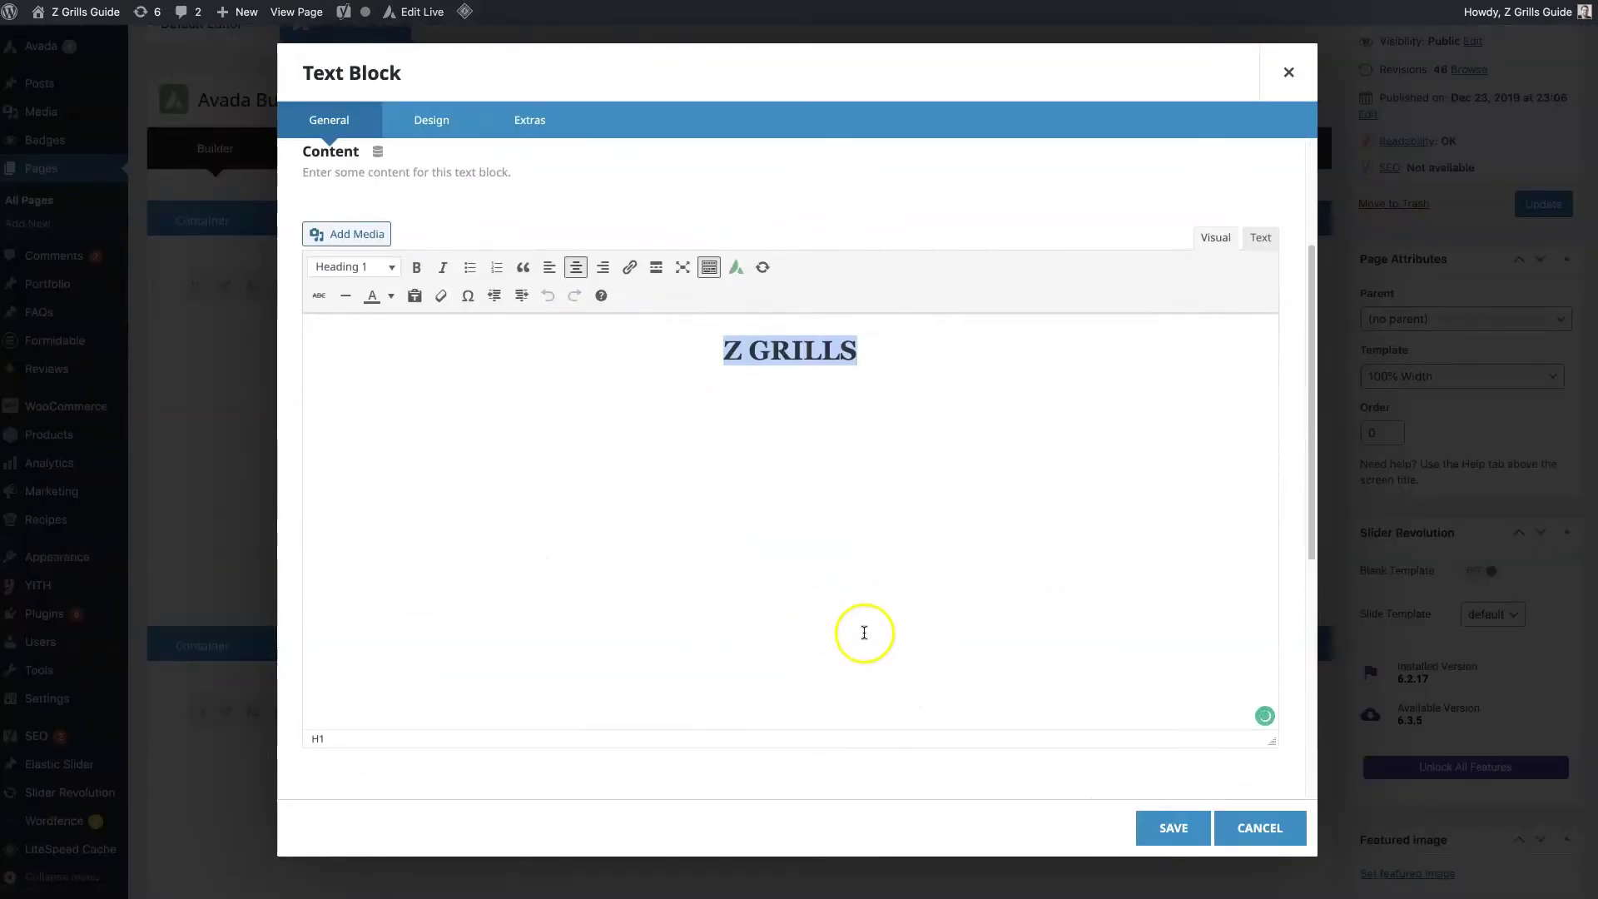
{"action": "scroll", "coordinate": [864, 625], "scroll_direction": "down", "scroll_amount": 5}
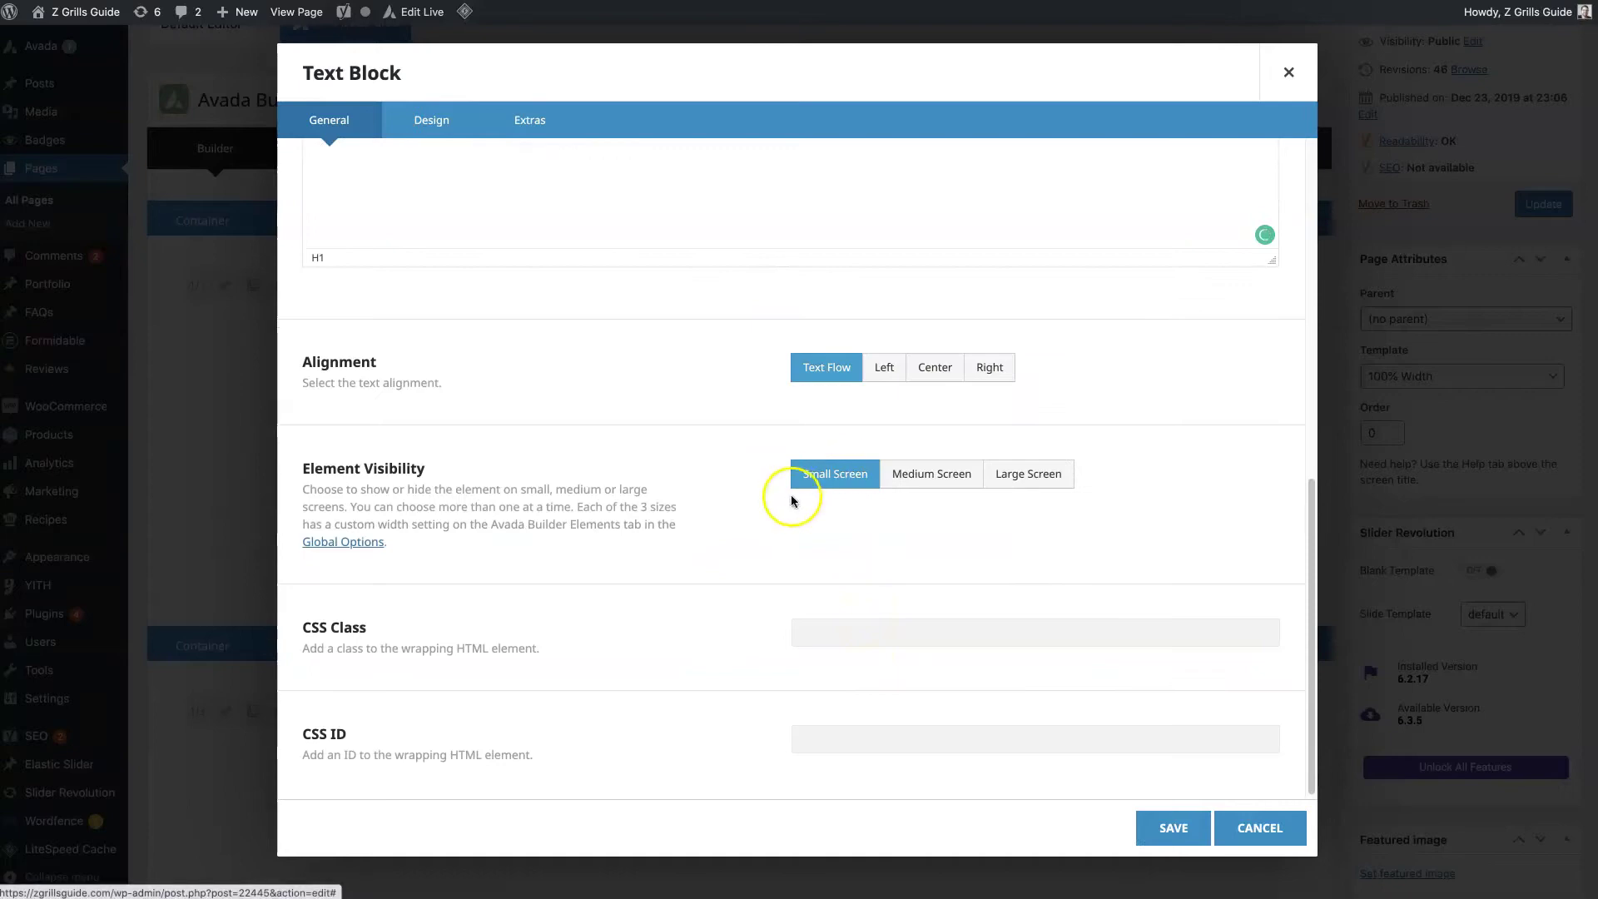
{"action": "scroll", "coordinate": [816, 527], "scroll_direction": "up", "scroll_amount": 8}
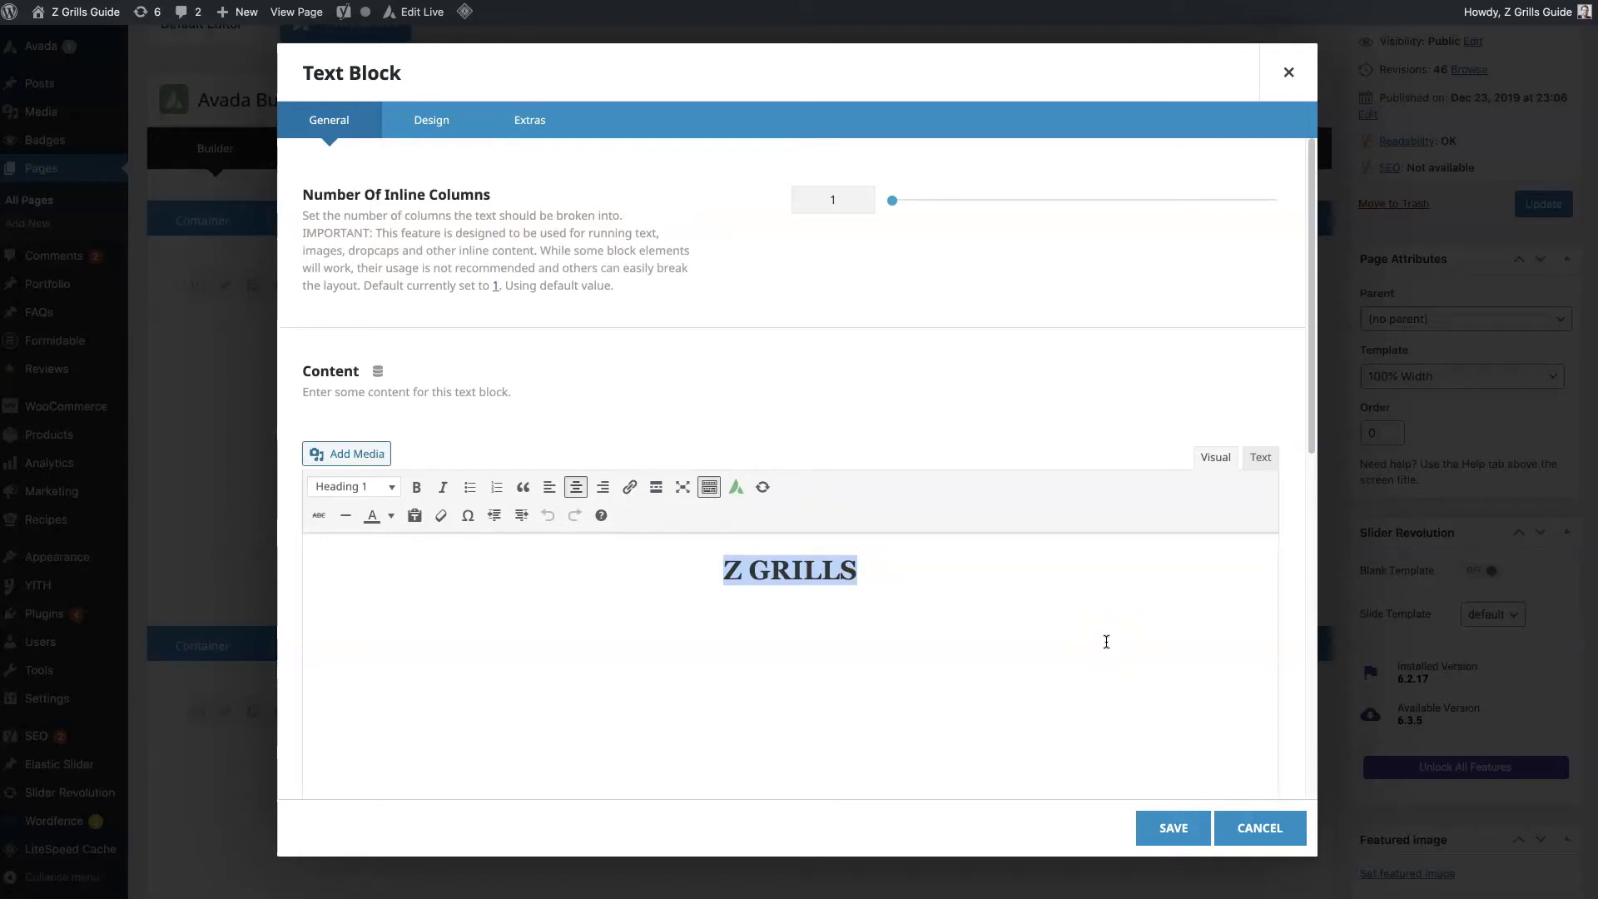
{"action": "left_click", "coordinate": [1265, 827]}
Delete the empty element below Z GRILLS and open the Z GRILLS block's Design tab.
{"action": "left_click", "coordinate": [773, 410]}
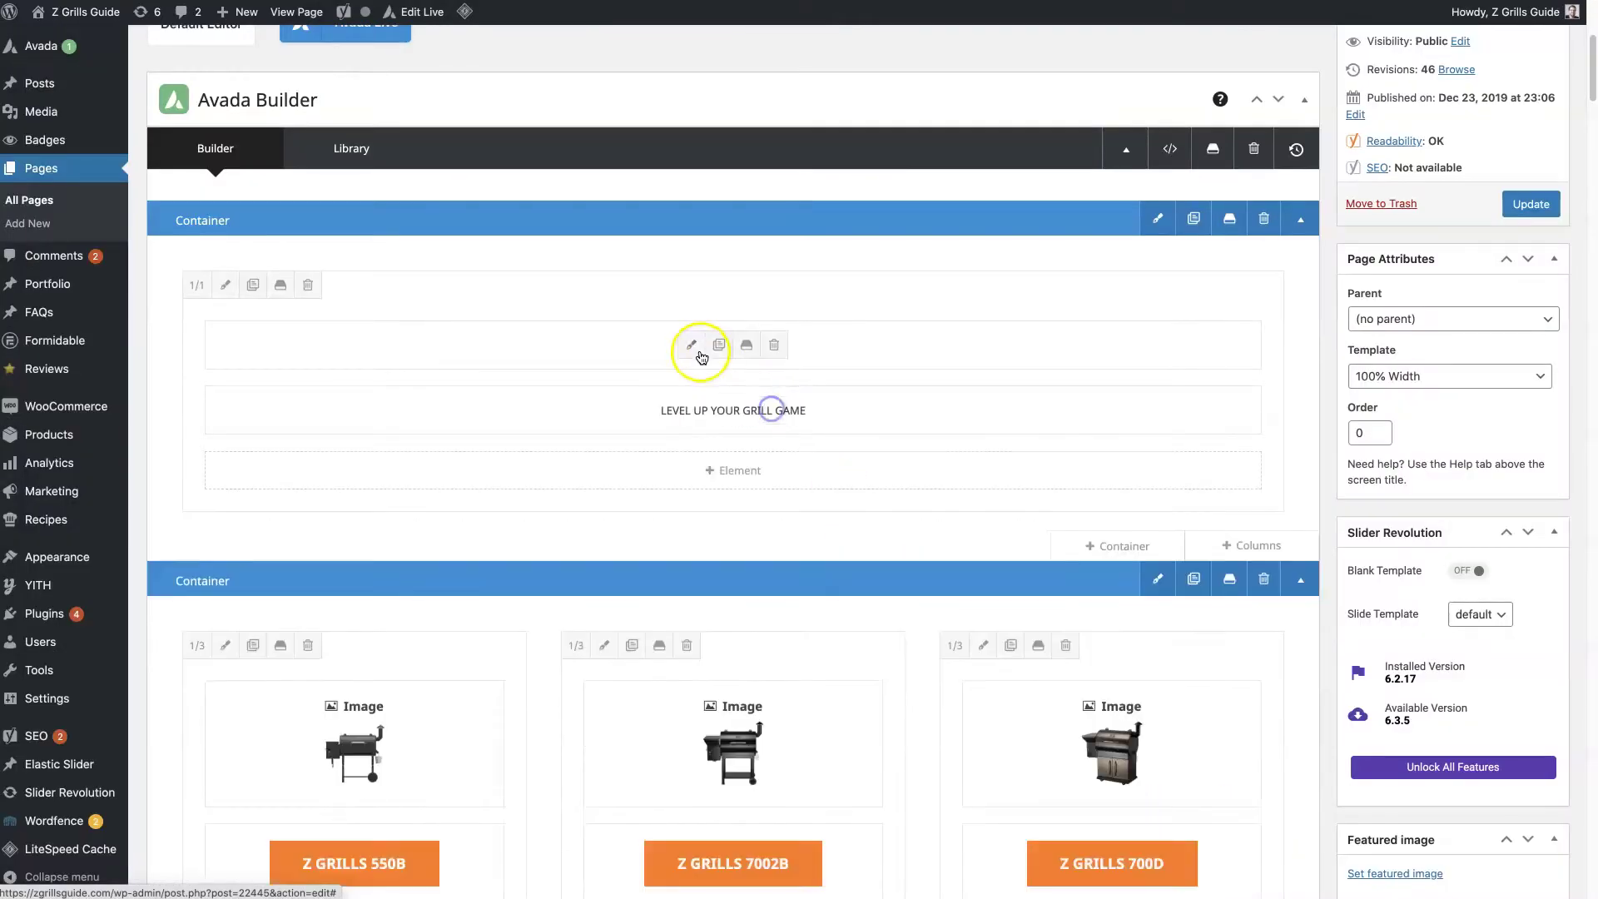
{"action": "left_click", "coordinate": [691, 344]}
{"action": "scroll", "coordinate": [638, 556], "scroll_direction": "down", "scroll_amount": 5}
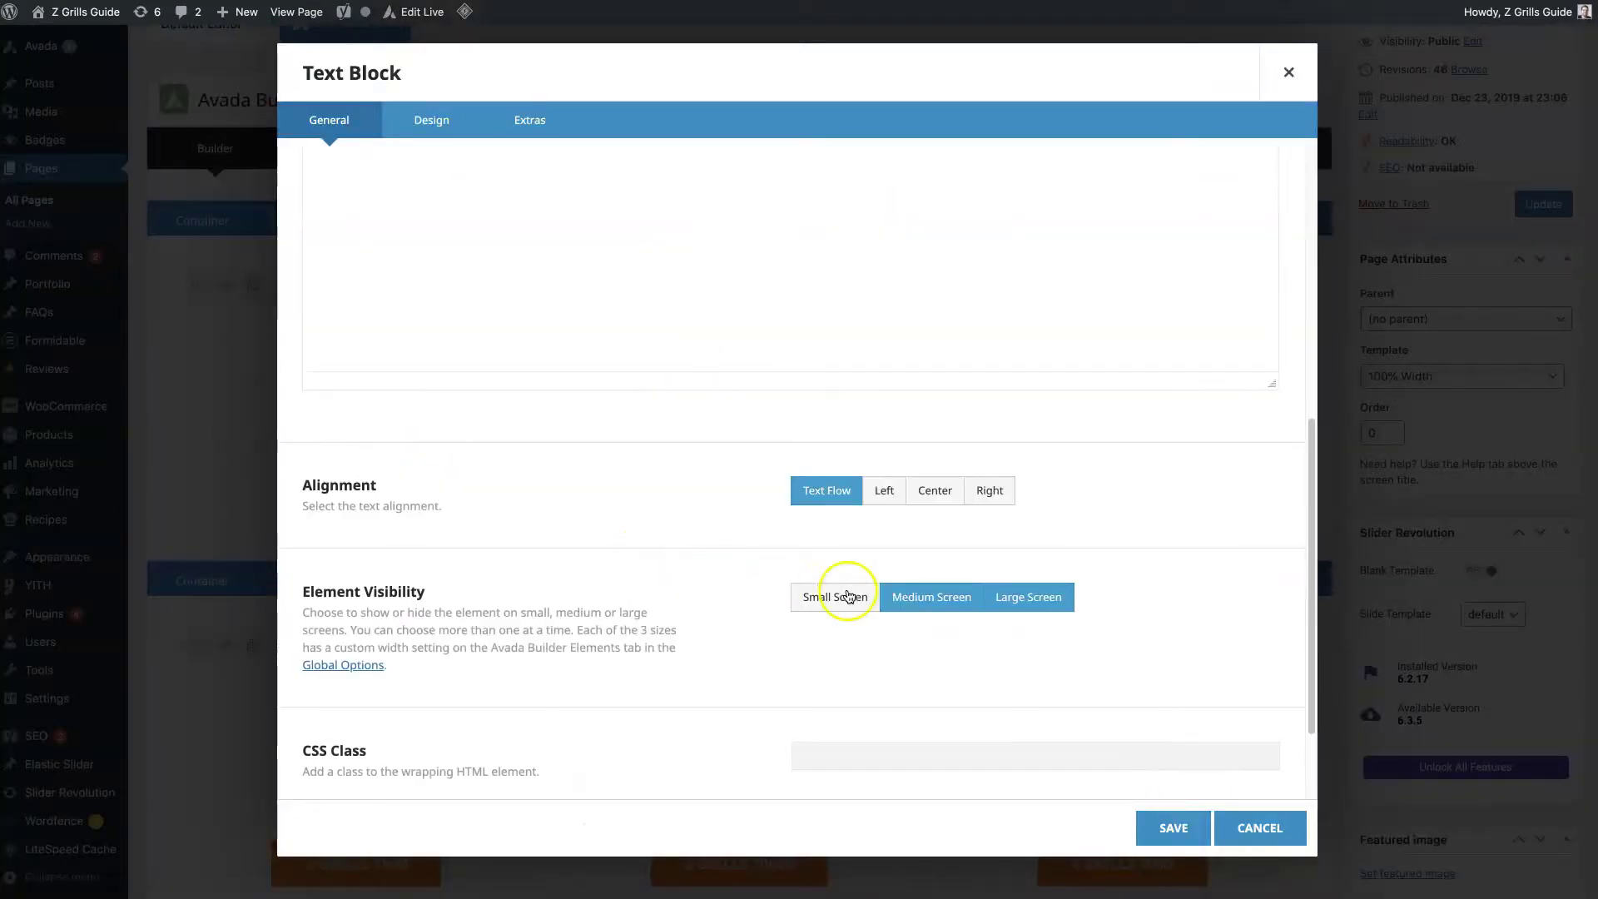
{"action": "scroll", "coordinate": [753, 683], "scroll_direction": "down", "scroll_amount": 2}
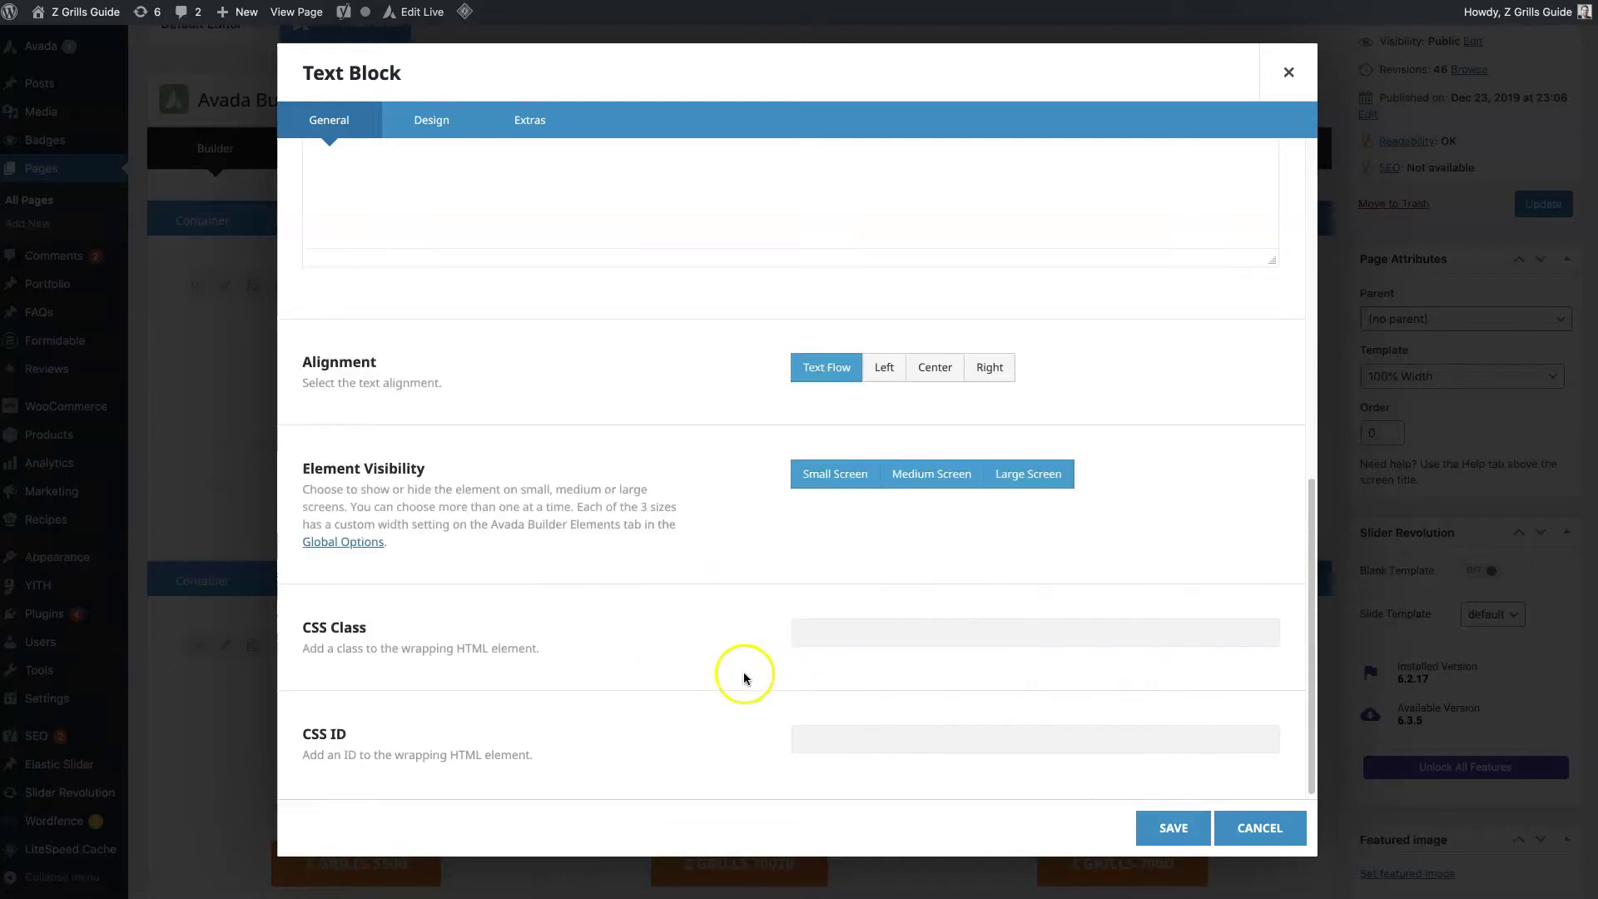
{"action": "scroll", "coordinate": [689, 672], "scroll_direction": "up", "scroll_amount": 2}
{"action": "scroll", "coordinate": [689, 674], "scroll_direction": "up", "scroll_amount": 5}
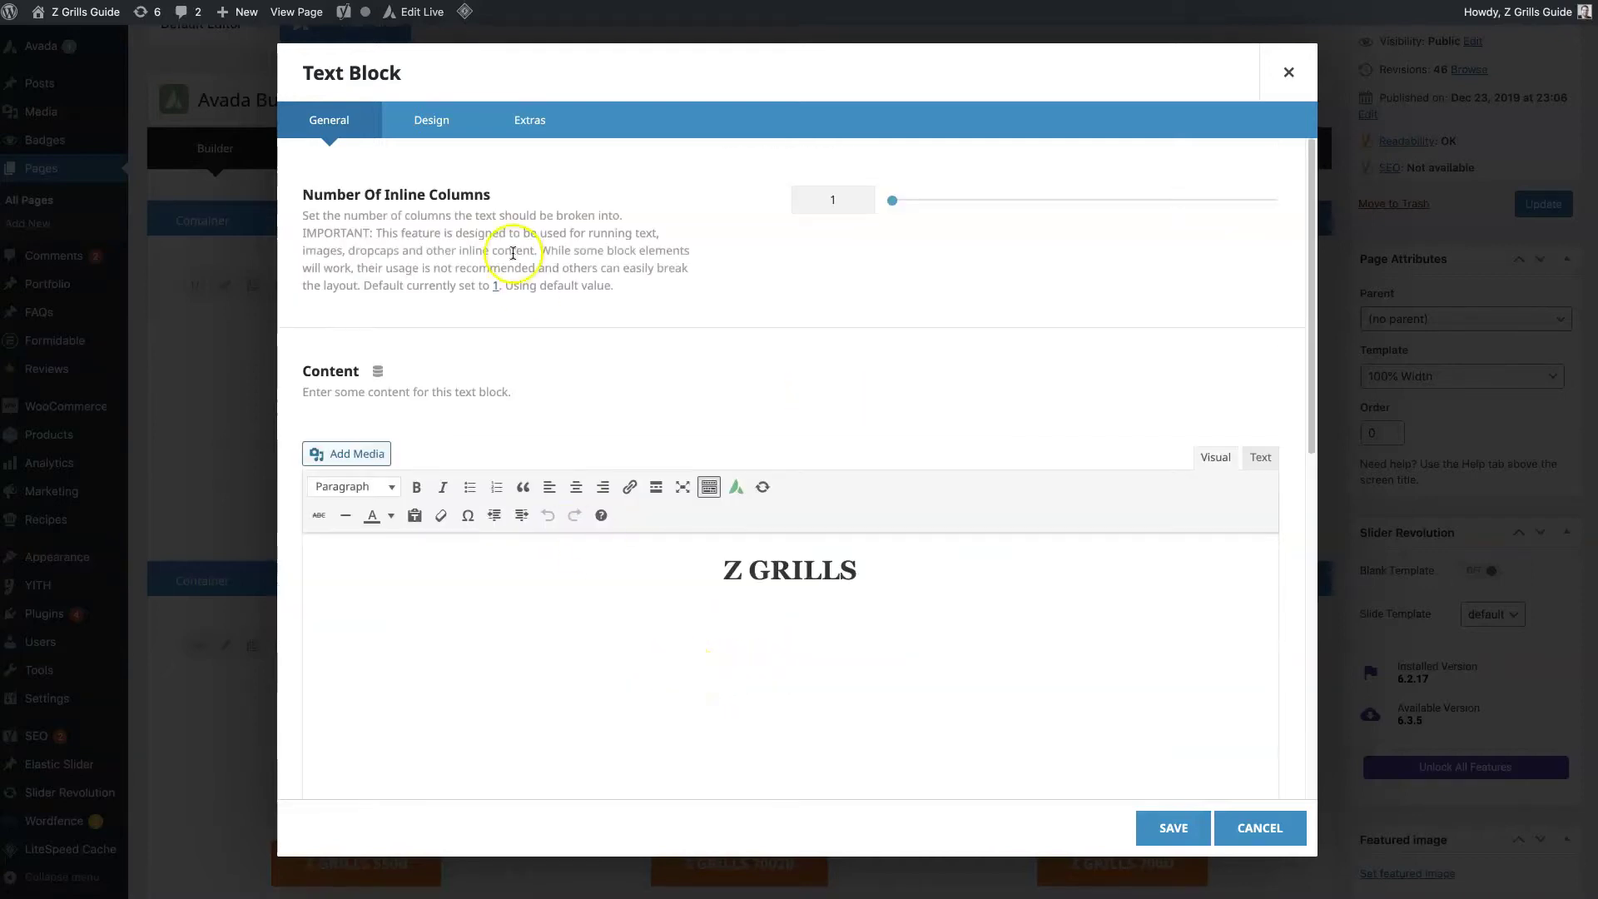
{"action": "left_click", "coordinate": [434, 122]}
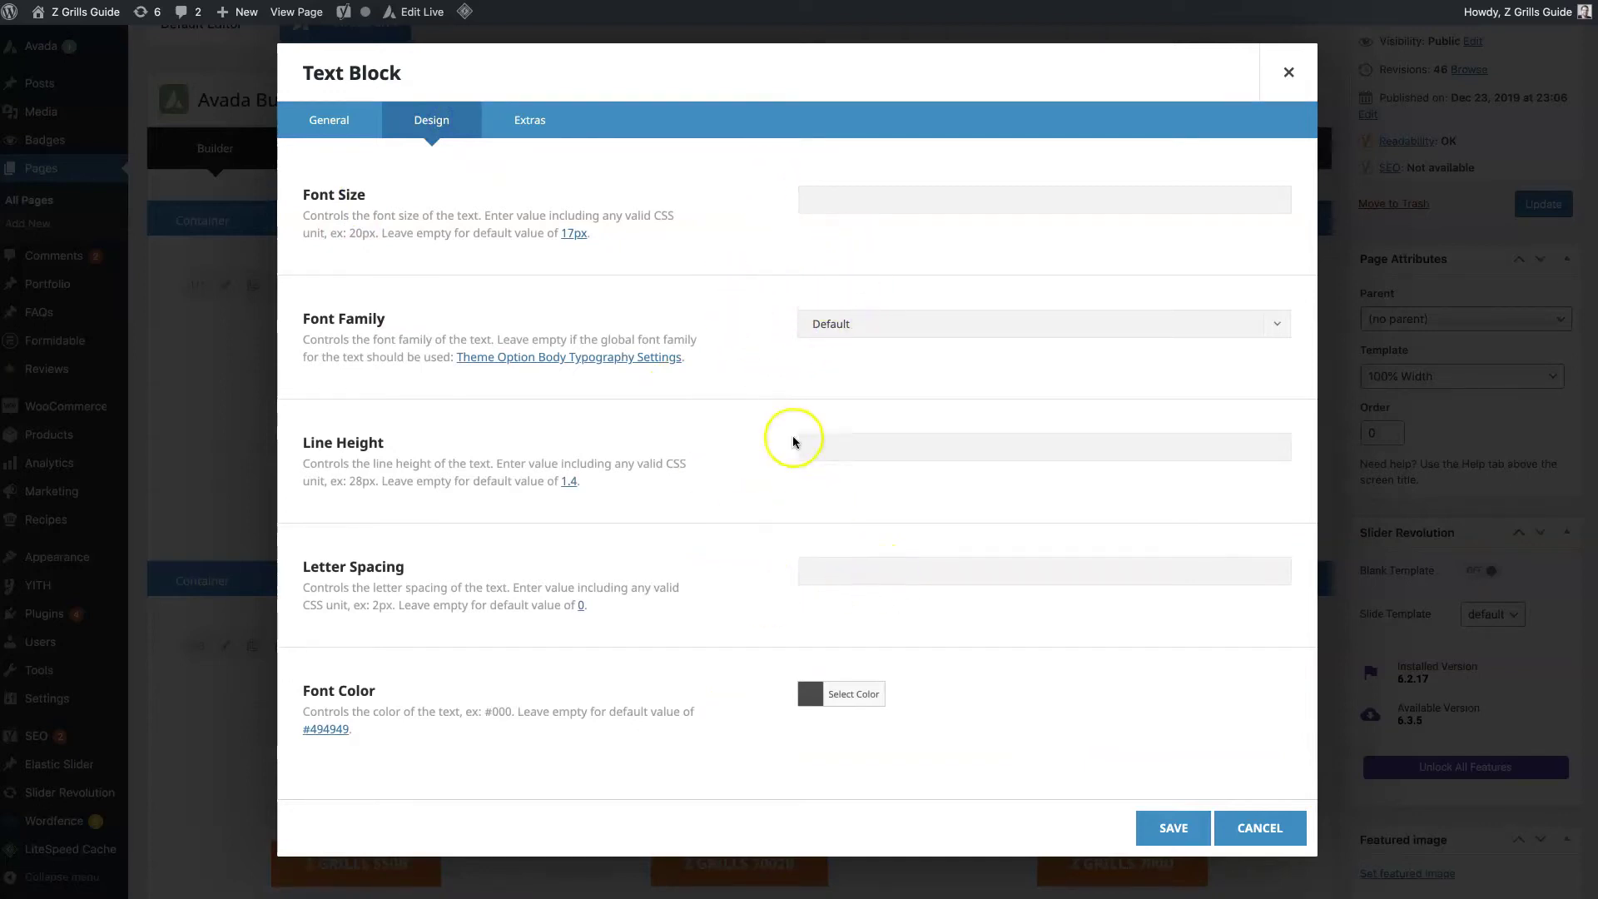
Leave the Extras tab's Animation Type at None, look over the General and Design tabs, and save.
{"action": "left_click", "coordinate": [533, 124]}
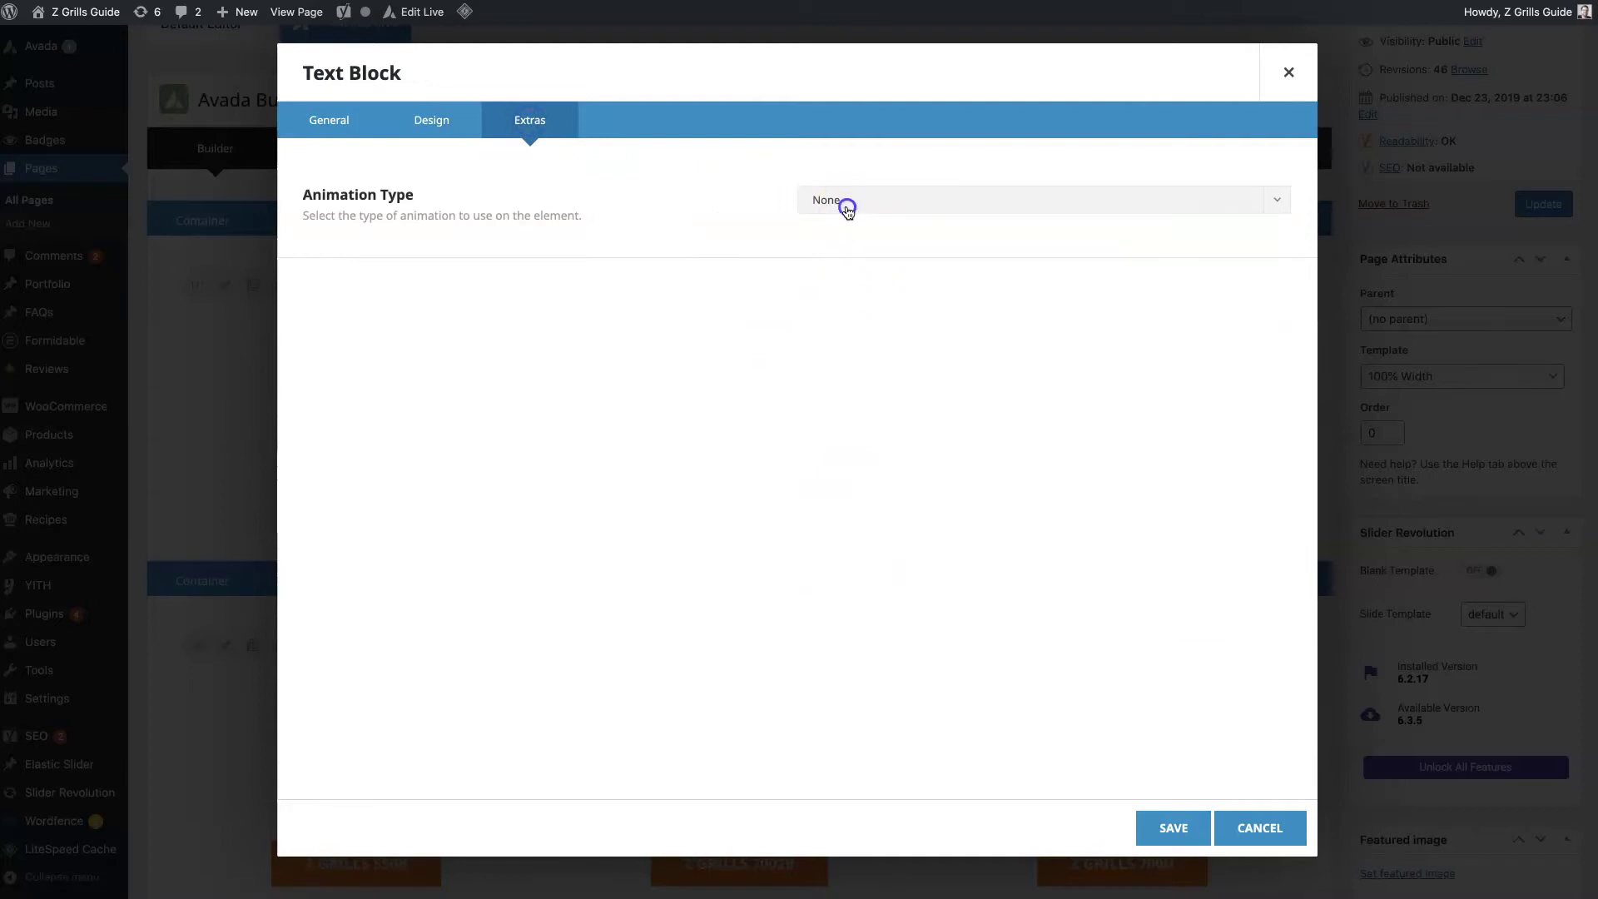
{"action": "left_click", "coordinate": [846, 202]}
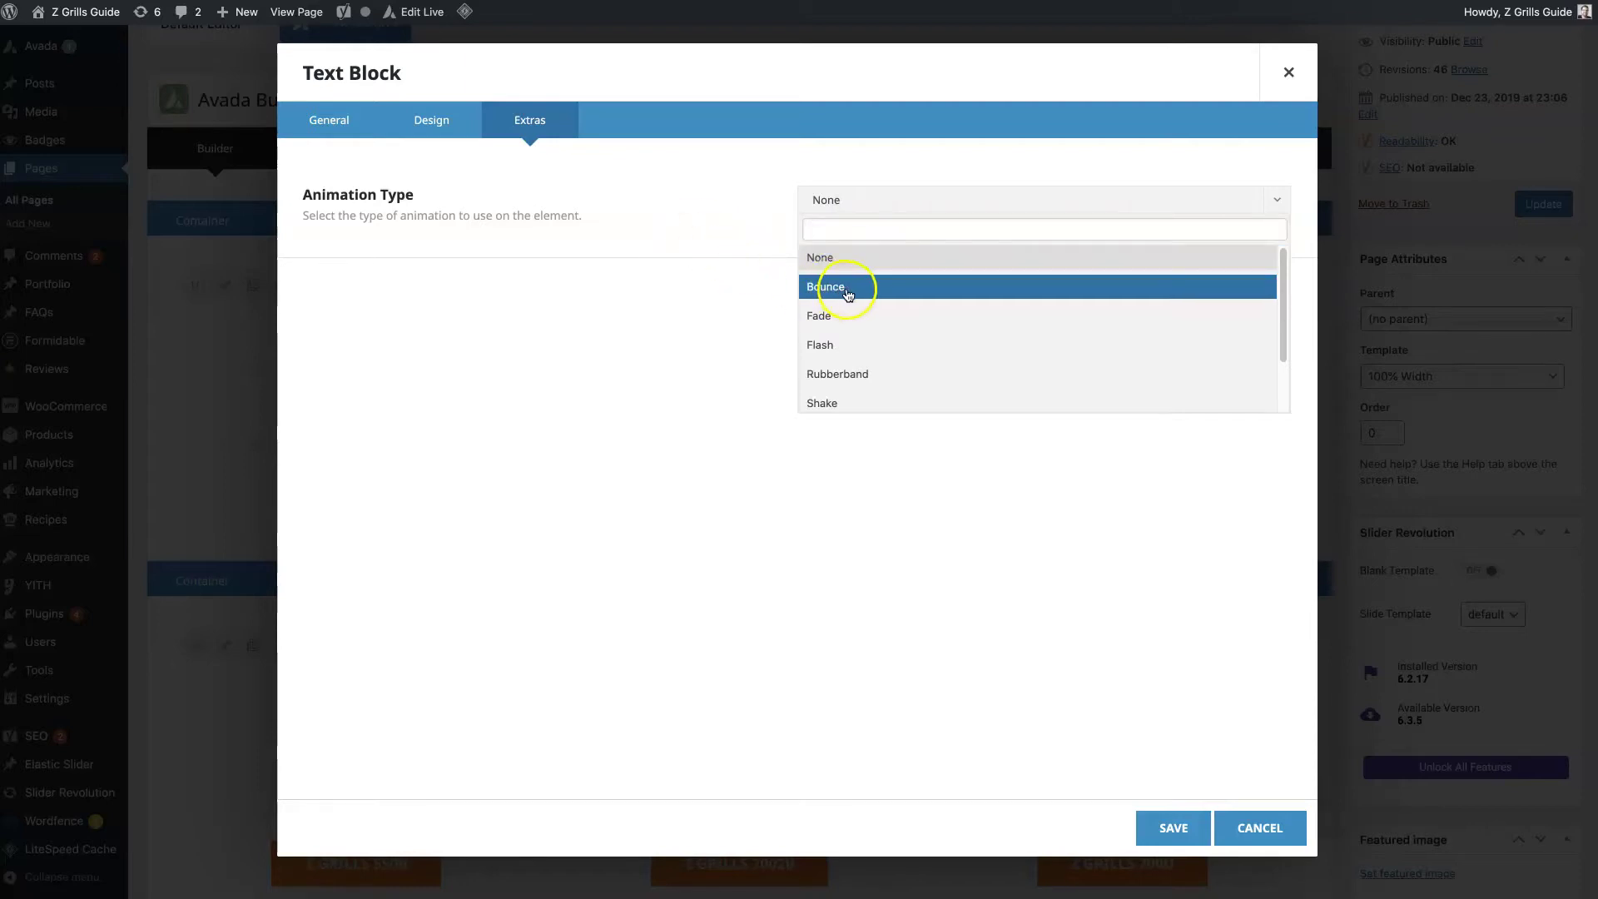
{"action": "left_click", "coordinate": [676, 172]}
{"action": "left_click", "coordinate": [343, 121]}
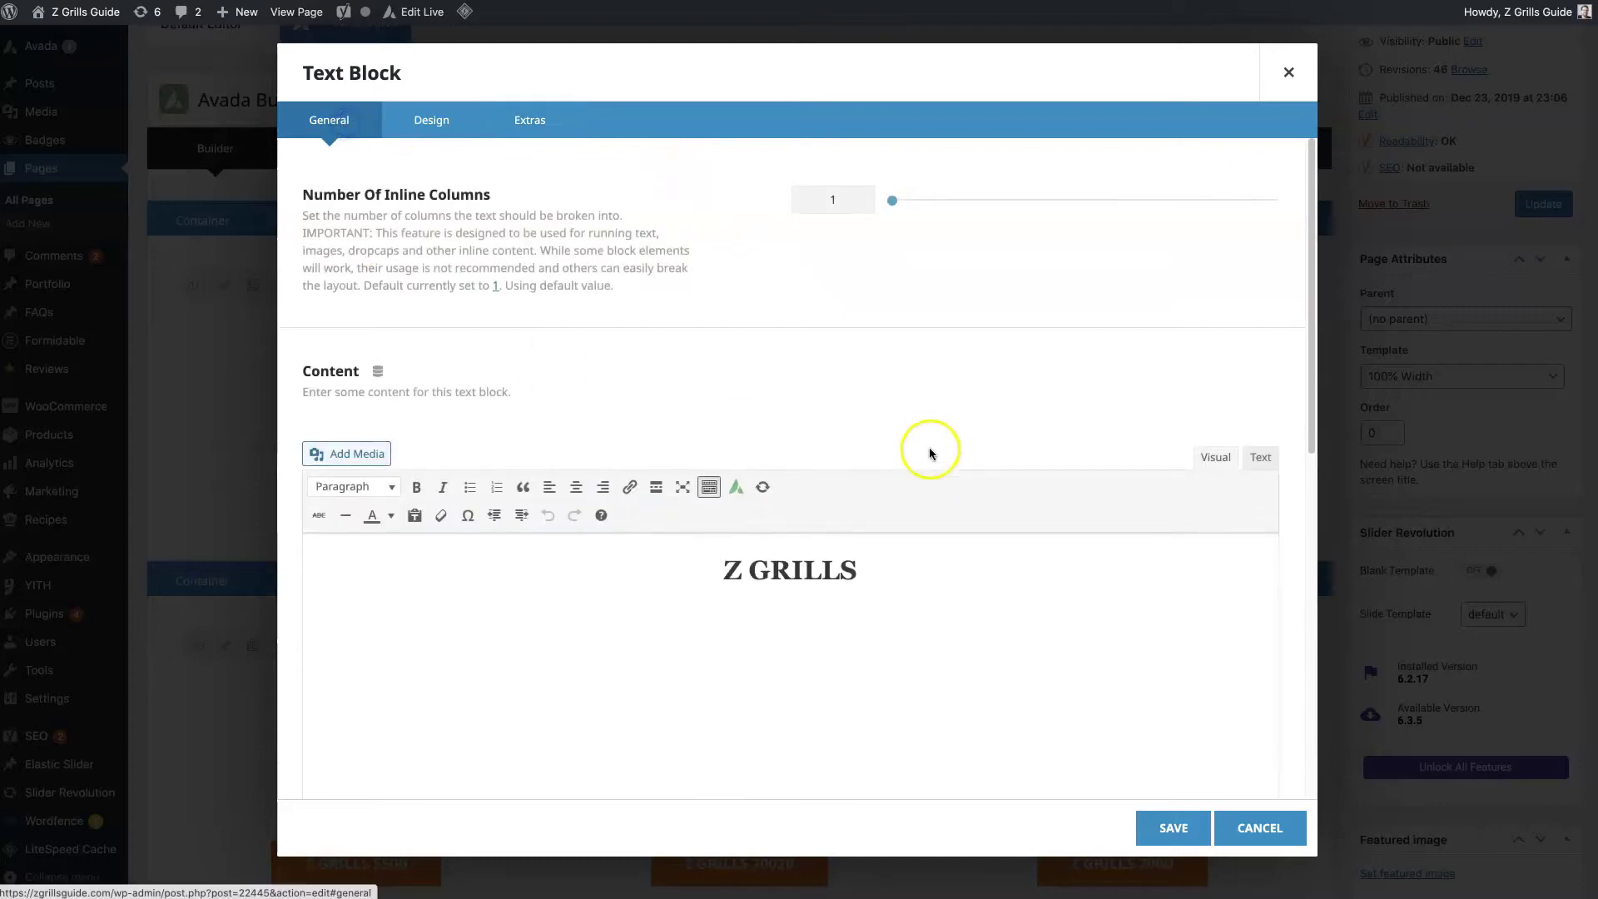
{"action": "left_click", "coordinate": [529, 120]}
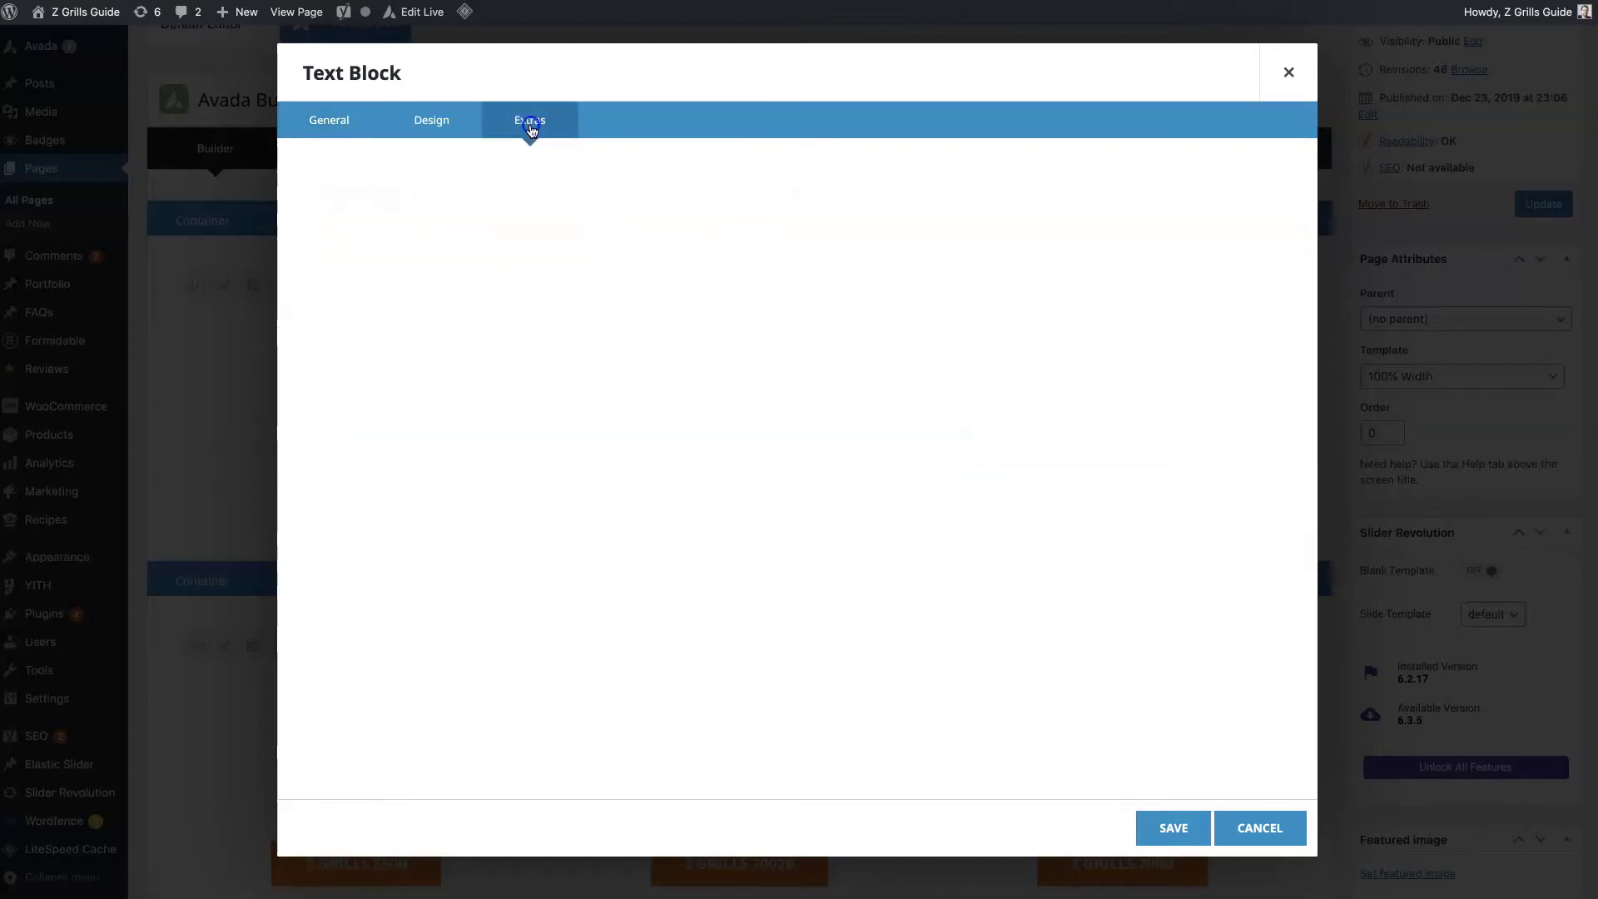
{"action": "left_click", "coordinate": [447, 125]}
{"action": "left_click", "coordinate": [522, 123]}
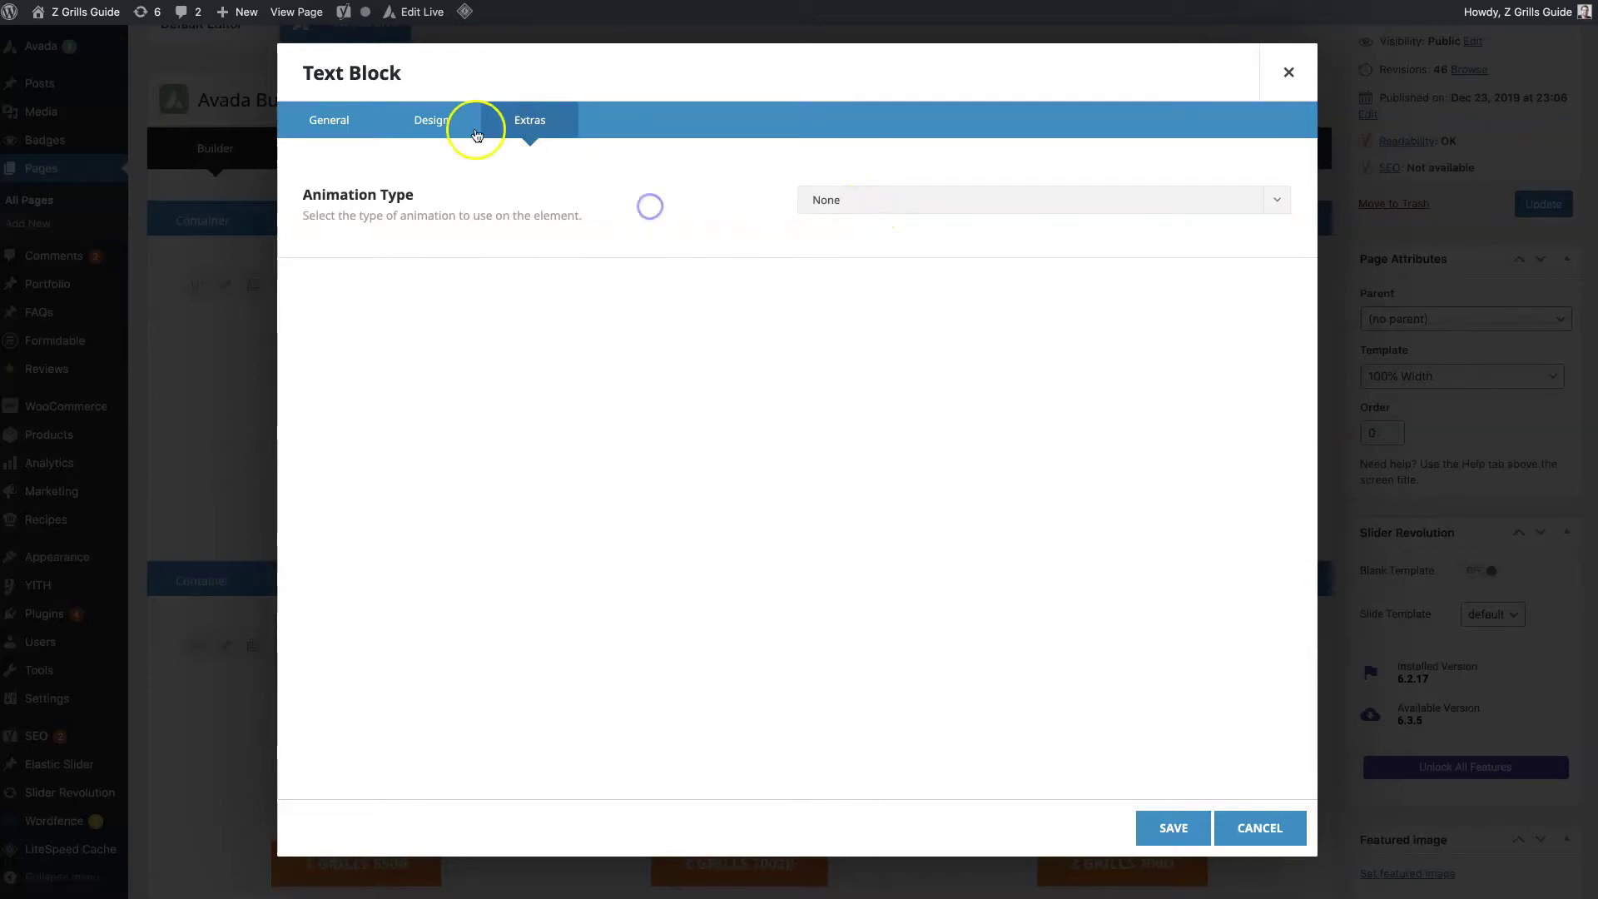
{"action": "left_click", "coordinate": [329, 120]}
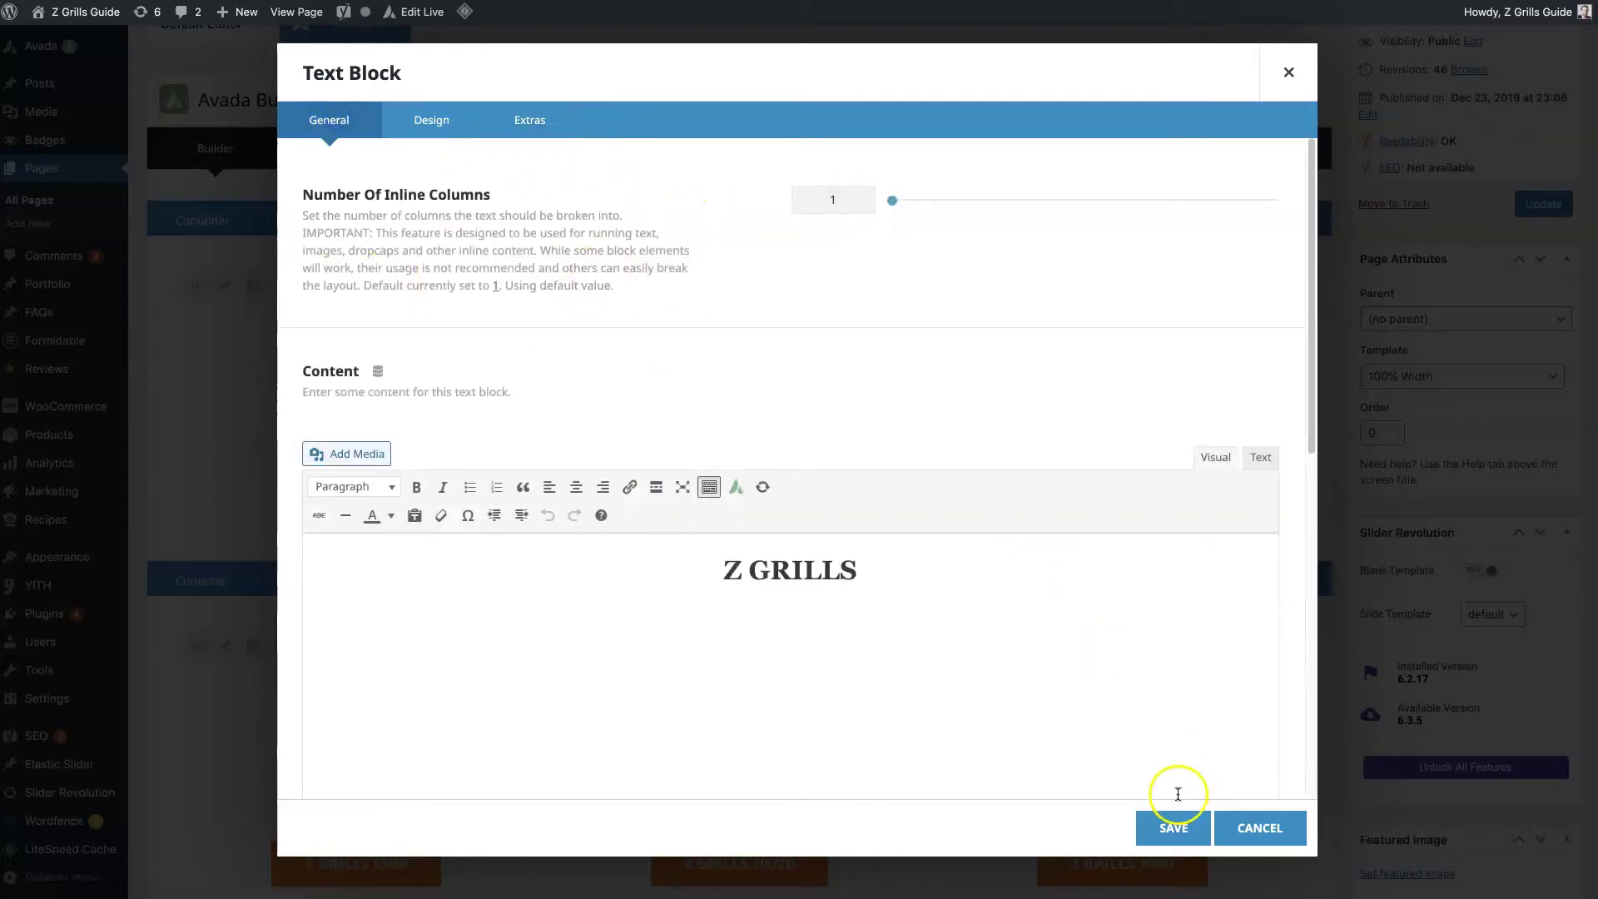
{"action": "left_click", "coordinate": [1163, 830]}
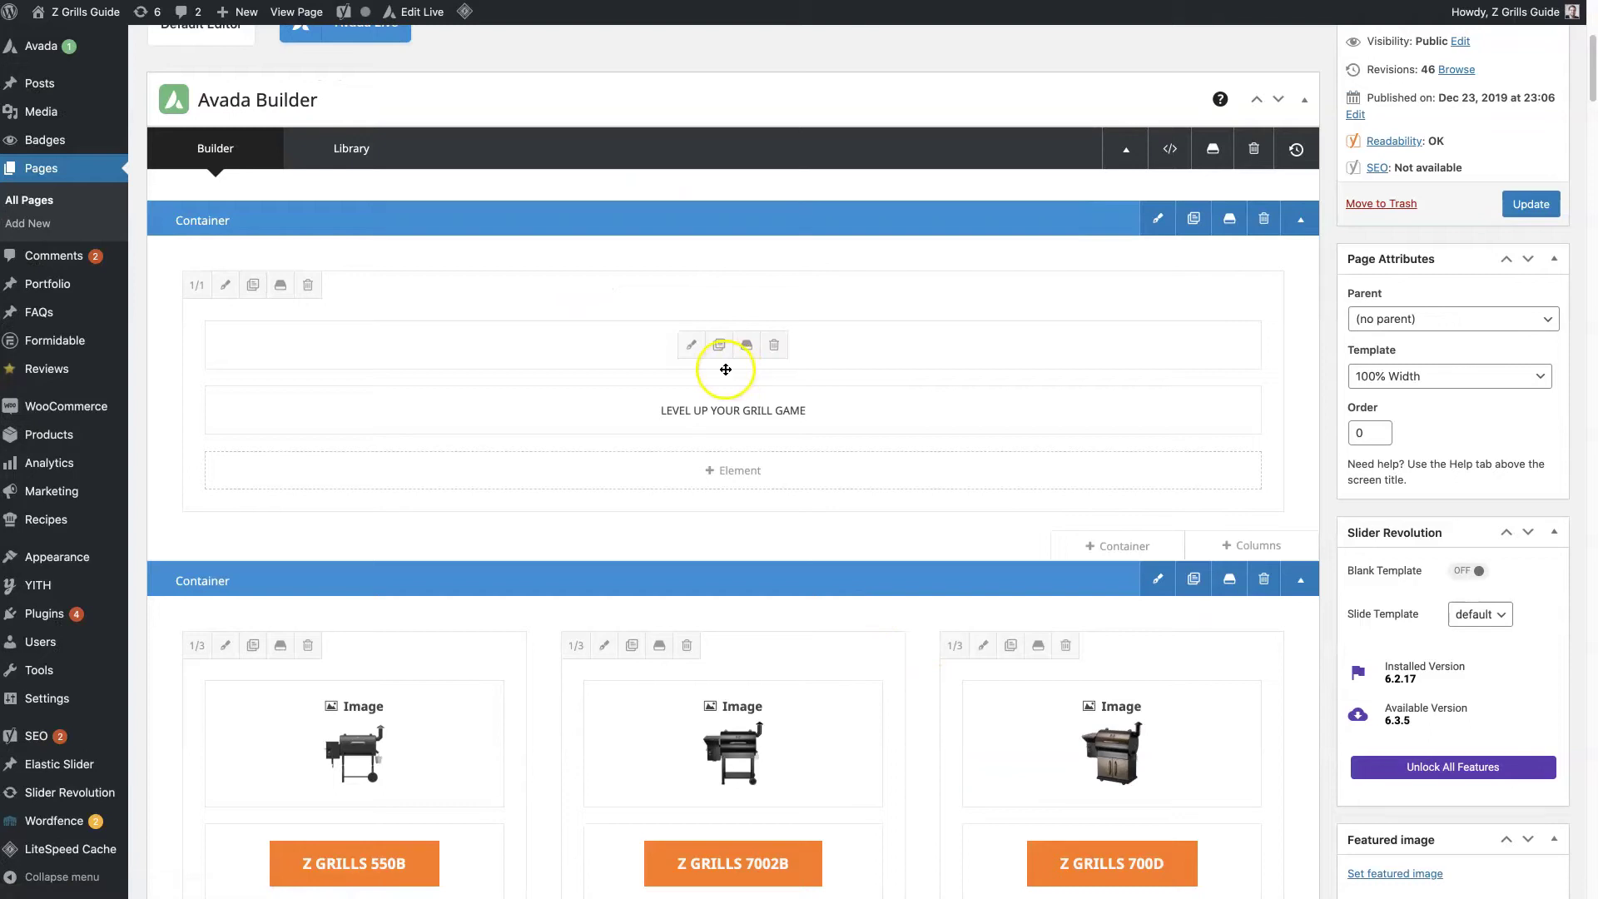
Add a Title element to the column by searching 'title'.
{"action": "left_click", "coordinate": [731, 473]}
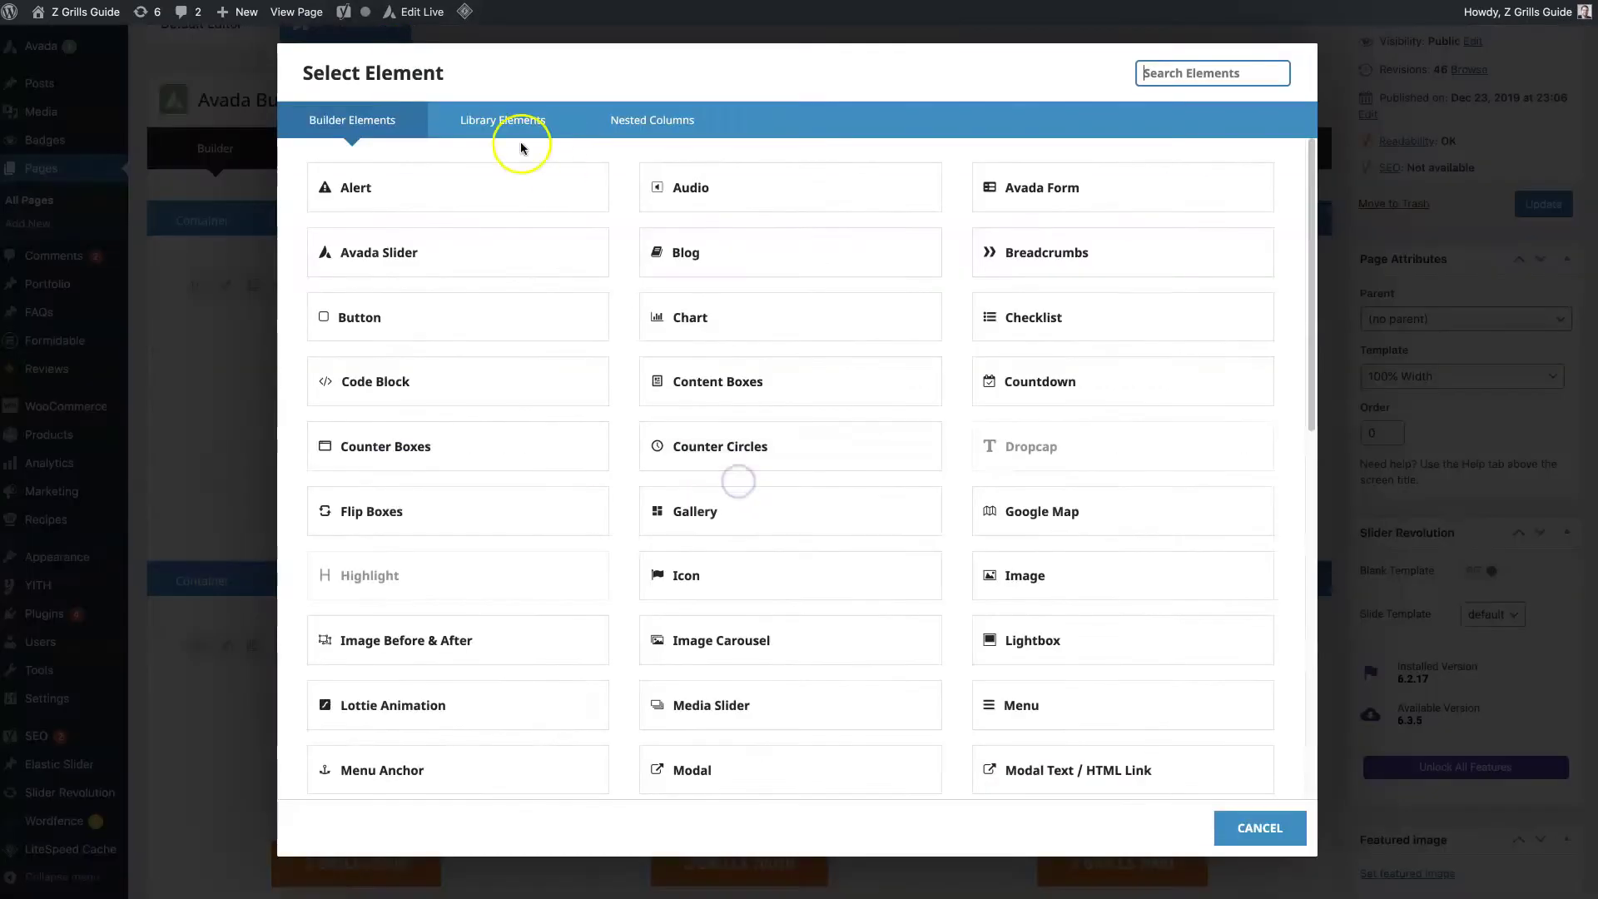
{"action": "left_click", "coordinate": [1221, 81]}
{"action": "type", "text": "title"}
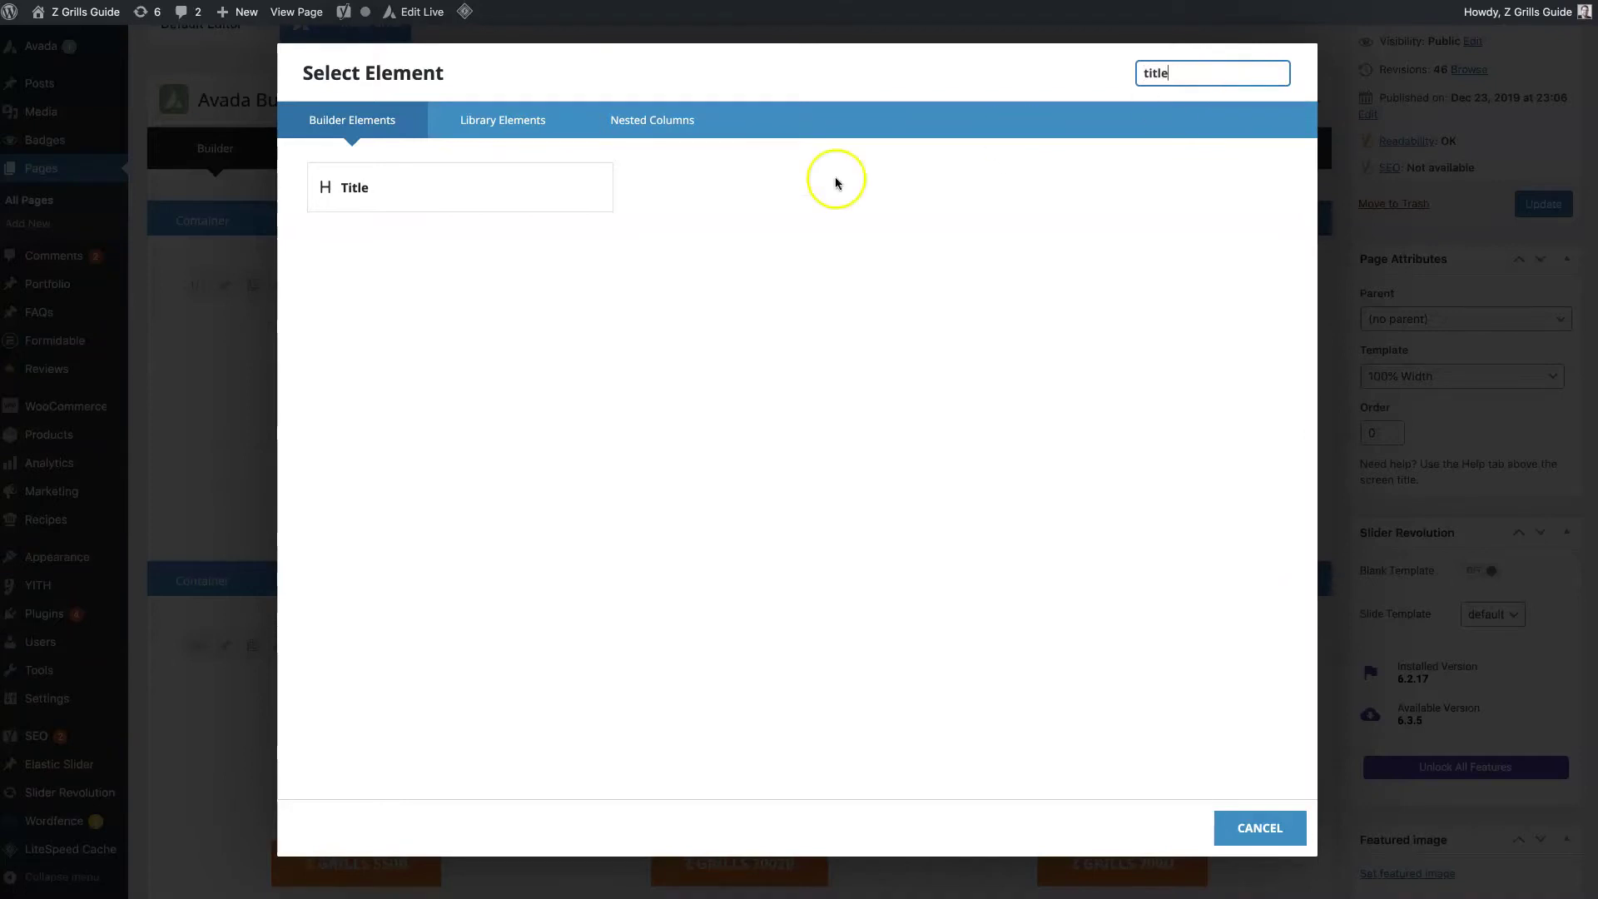
{"action": "left_click", "coordinate": [530, 198]}
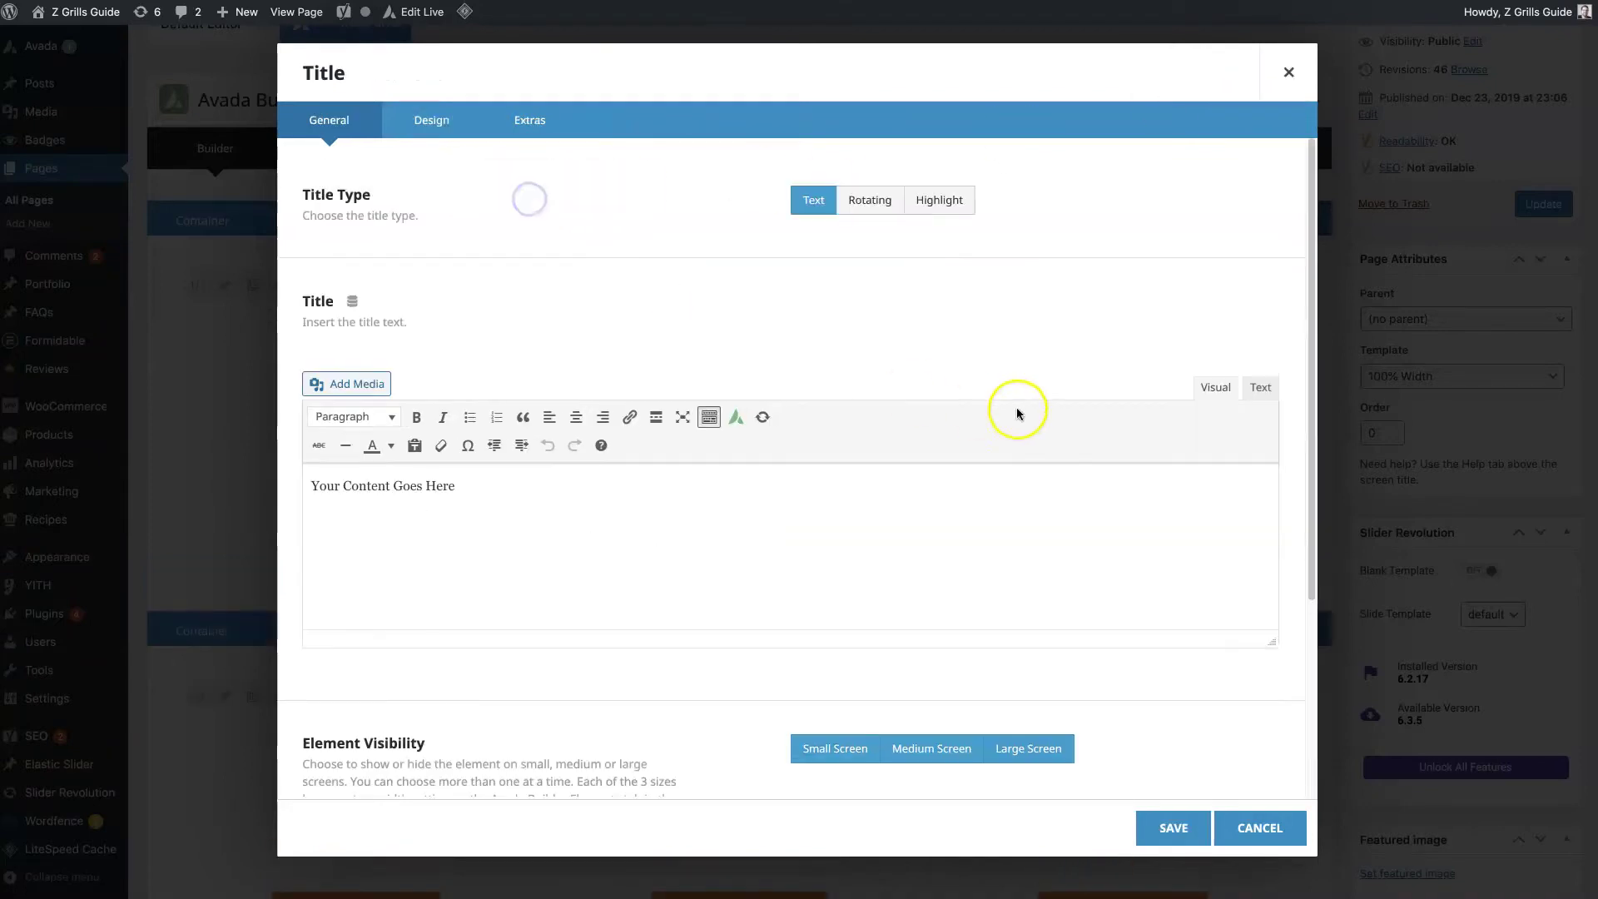
Replace the placeholder with 'Z Grills', try Heading 1 then revert to Paragraph, and open Design.
{"action": "left_click", "coordinate": [654, 504]}
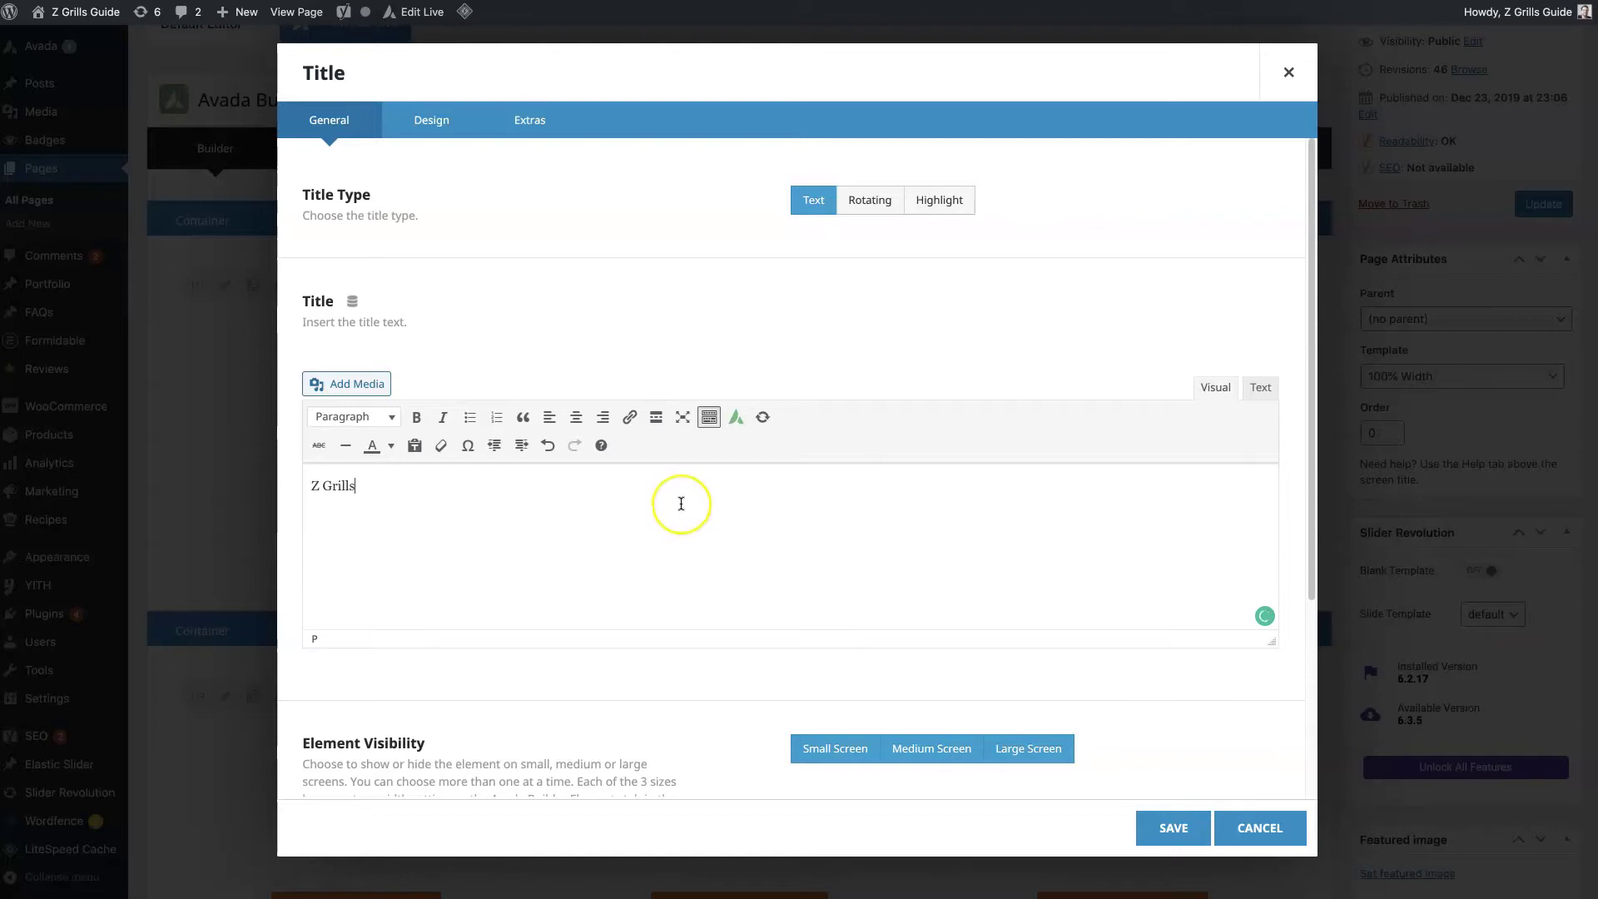
{"action": "triple_click", "coordinate": [679, 503]}
{"action": "left_click", "coordinate": [371, 417]}
{"action": "left_click", "coordinate": [405, 475]}
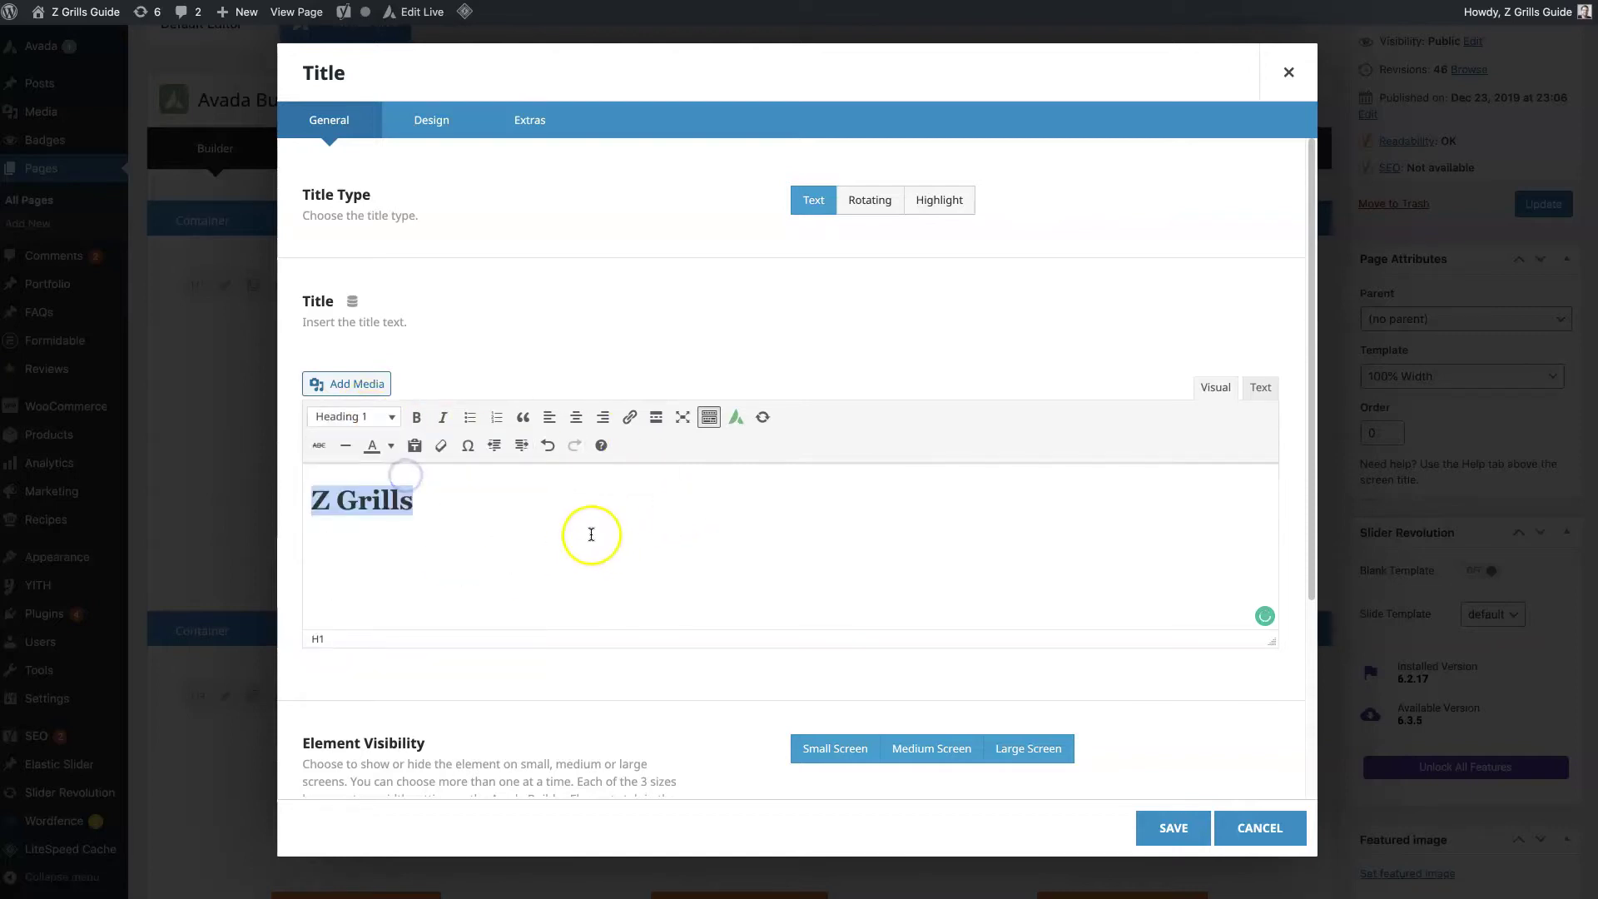
{"action": "left_click", "coordinate": [350, 417]}
{"action": "left_click", "coordinate": [371, 443]}
{"action": "left_click", "coordinate": [517, 530]}
{"action": "left_click", "coordinate": [432, 121]}
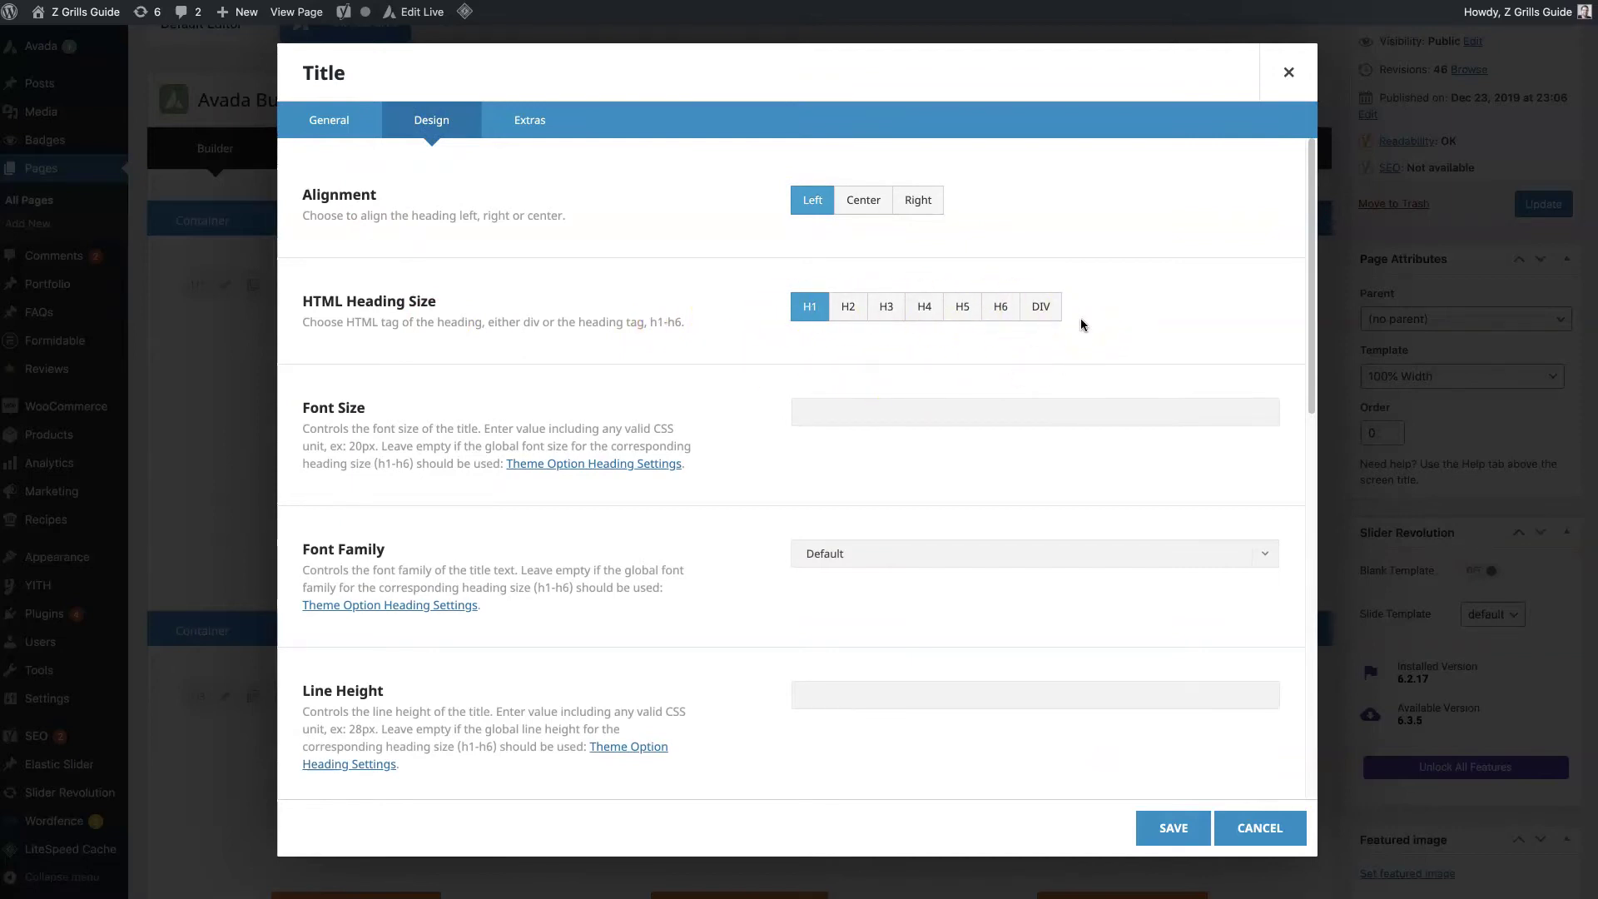
Centre-align the title and try the H4, H2, H1 and DIV heading sizes.
{"action": "left_click", "coordinate": [843, 214]}
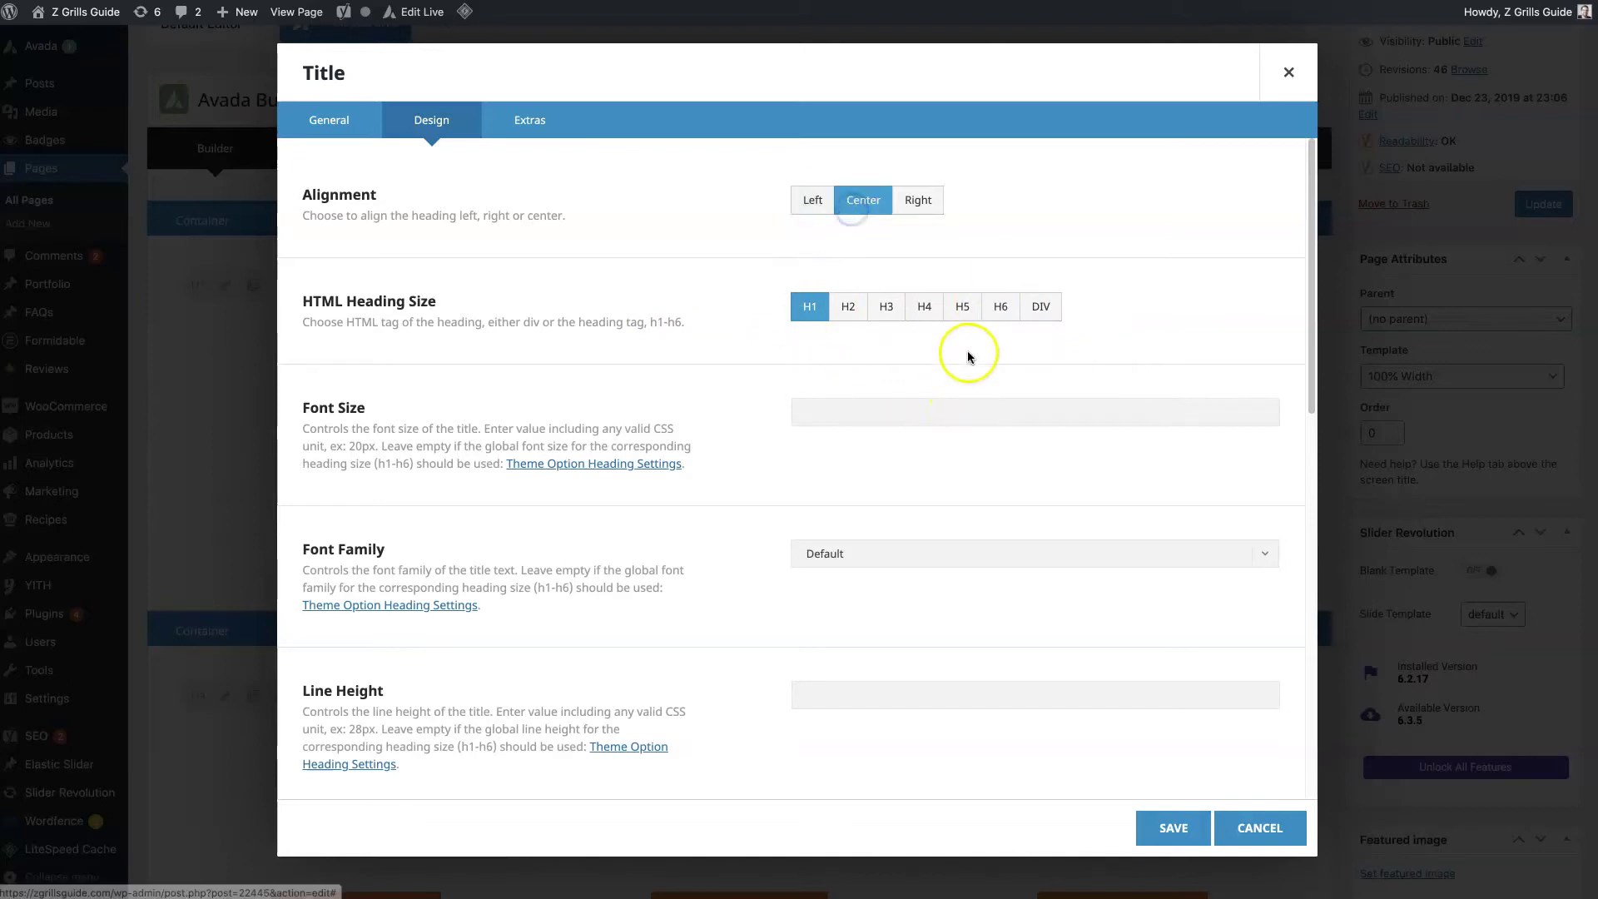
{"action": "left_click", "coordinate": [922, 312]}
{"action": "left_click", "coordinate": [847, 309]}
{"action": "left_click", "coordinate": [811, 312]}
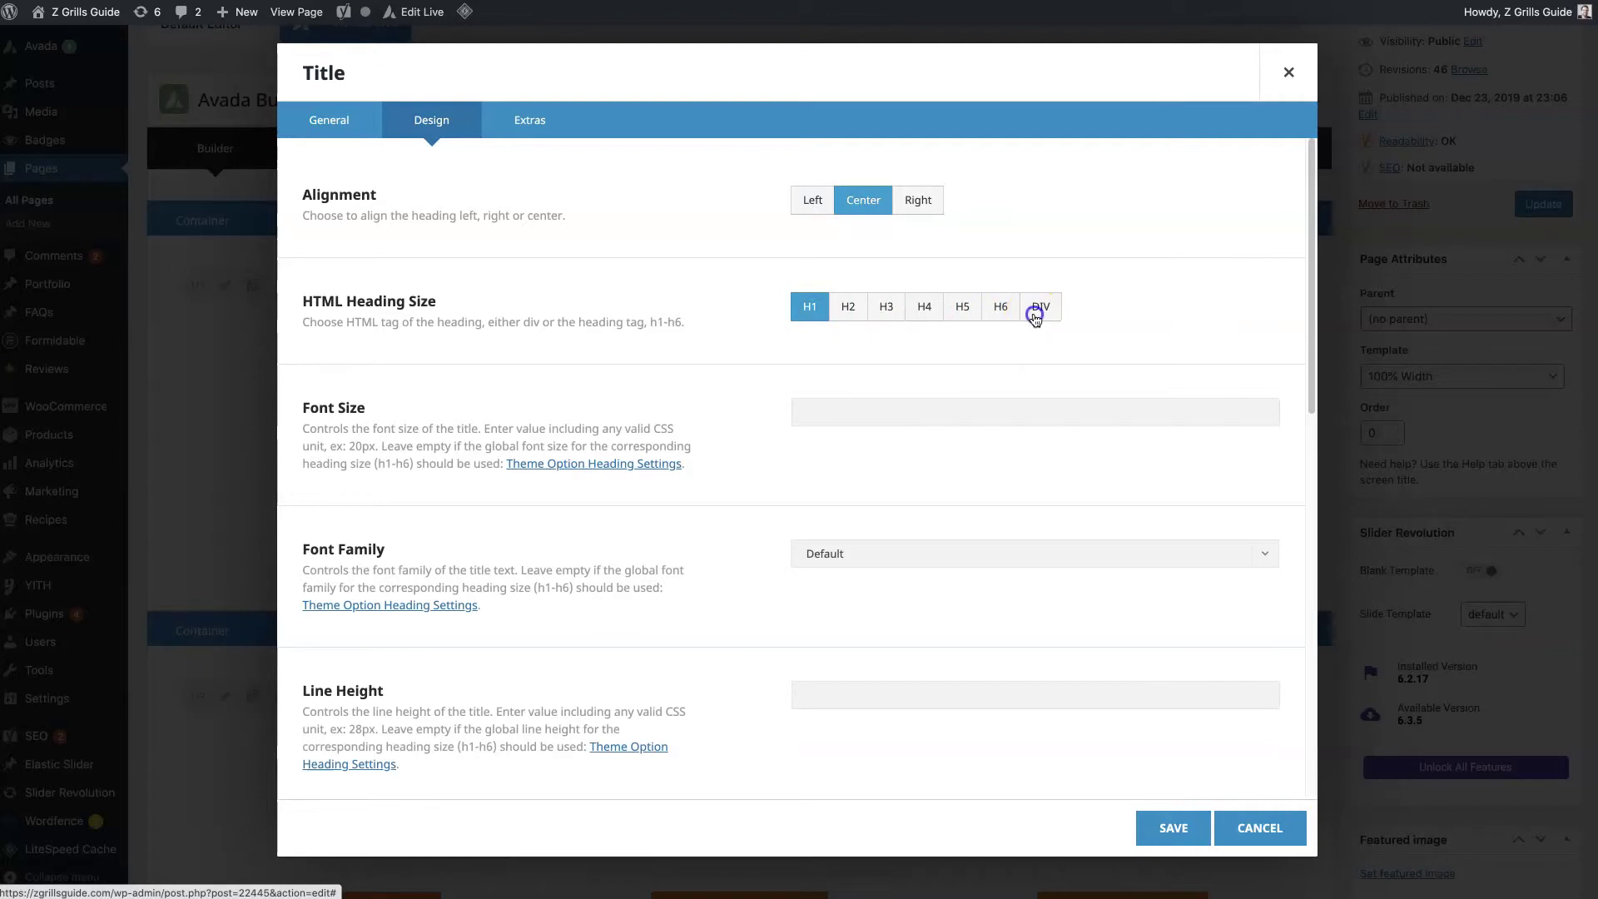
{"action": "left_click", "coordinate": [1035, 319]}
Set the title's font size to 30px, return the heading size to H1, and review remaining options.
{"action": "left_click", "coordinate": [828, 406]}
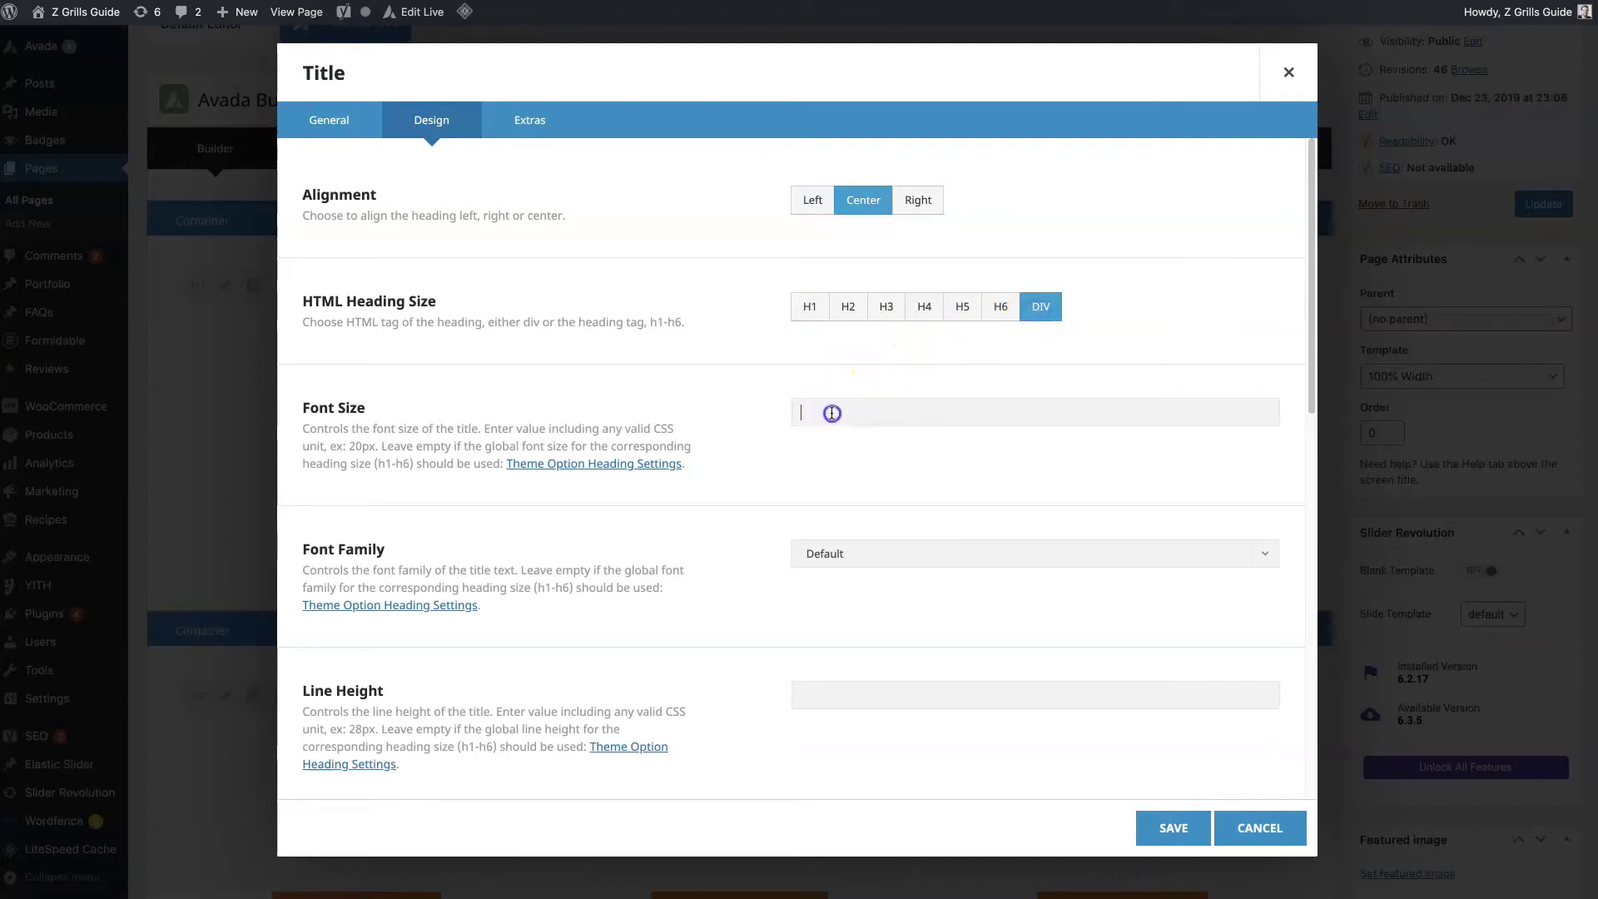
{"action": "left_click", "coordinate": [816, 450]}
{"action": "left_click", "coordinate": [721, 327]}
{"action": "left_click", "coordinate": [878, 354]}
{"action": "left_click", "coordinate": [809, 308]}
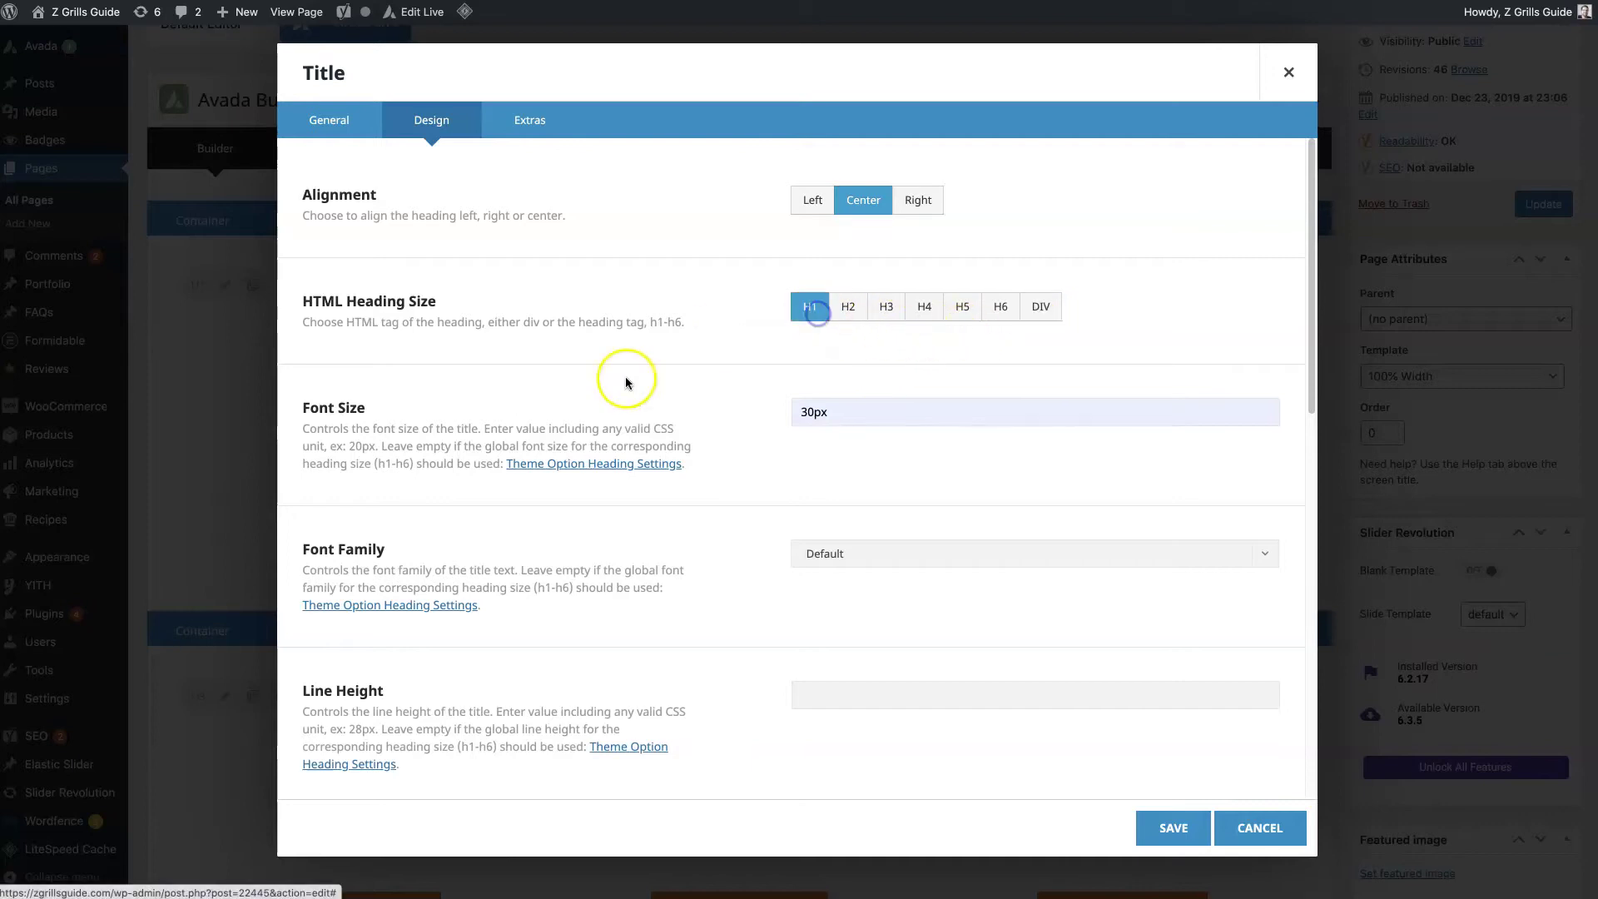
{"action": "left_click", "coordinate": [787, 462]}
{"action": "scroll", "coordinate": [772, 501], "scroll_direction": "down", "scroll_amount": 3}
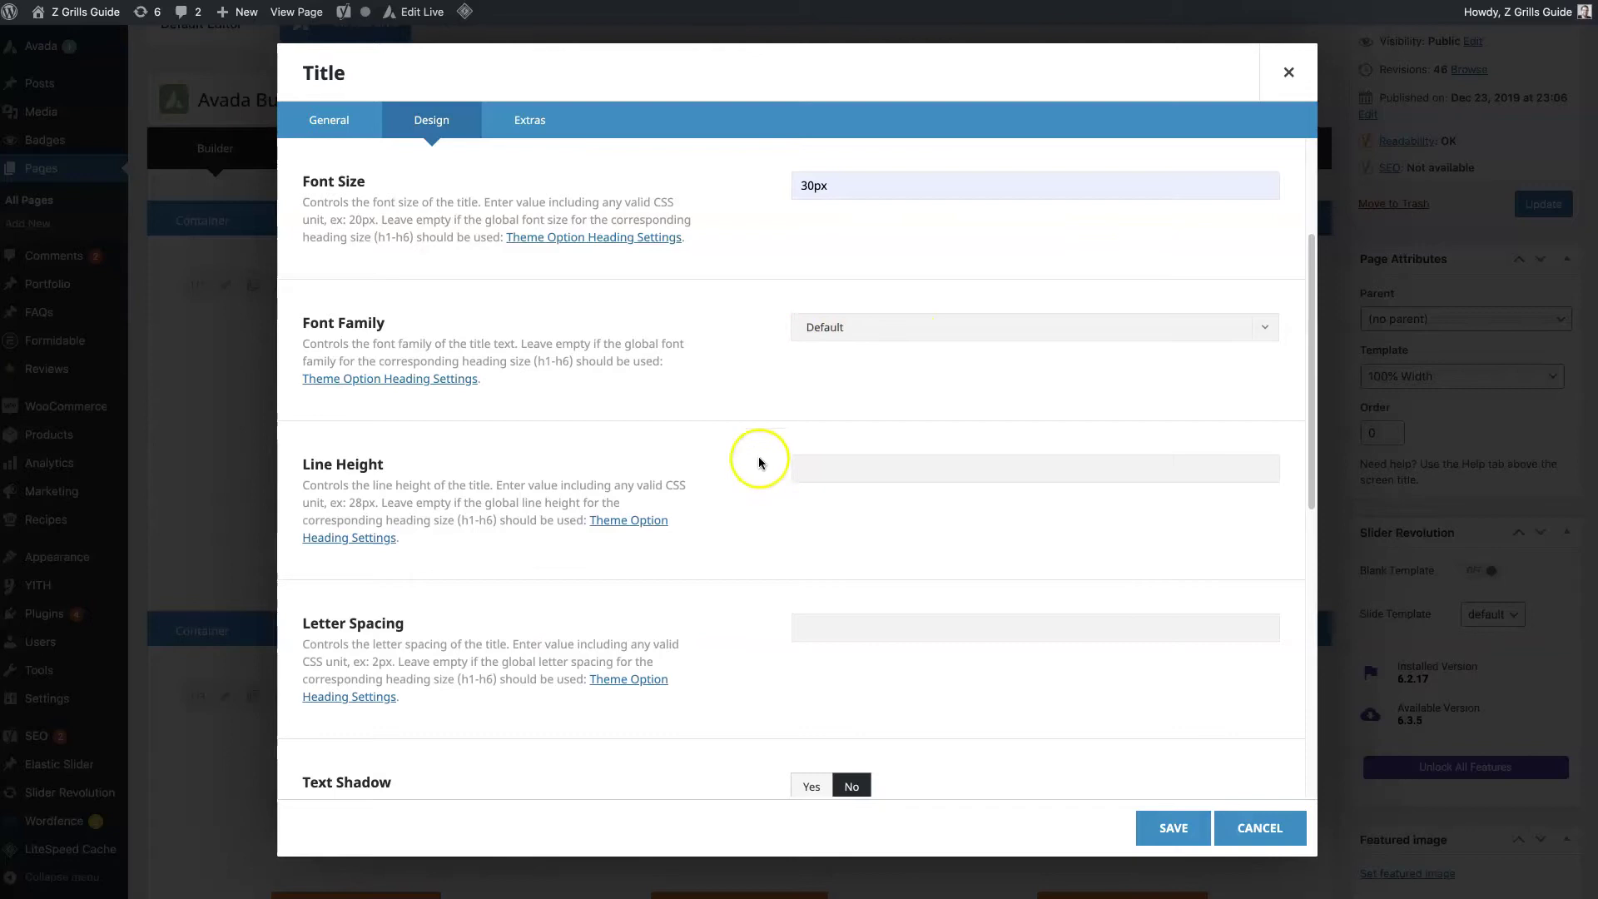
{"action": "scroll", "coordinate": [757, 624], "scroll_direction": "down", "scroll_amount": 4}
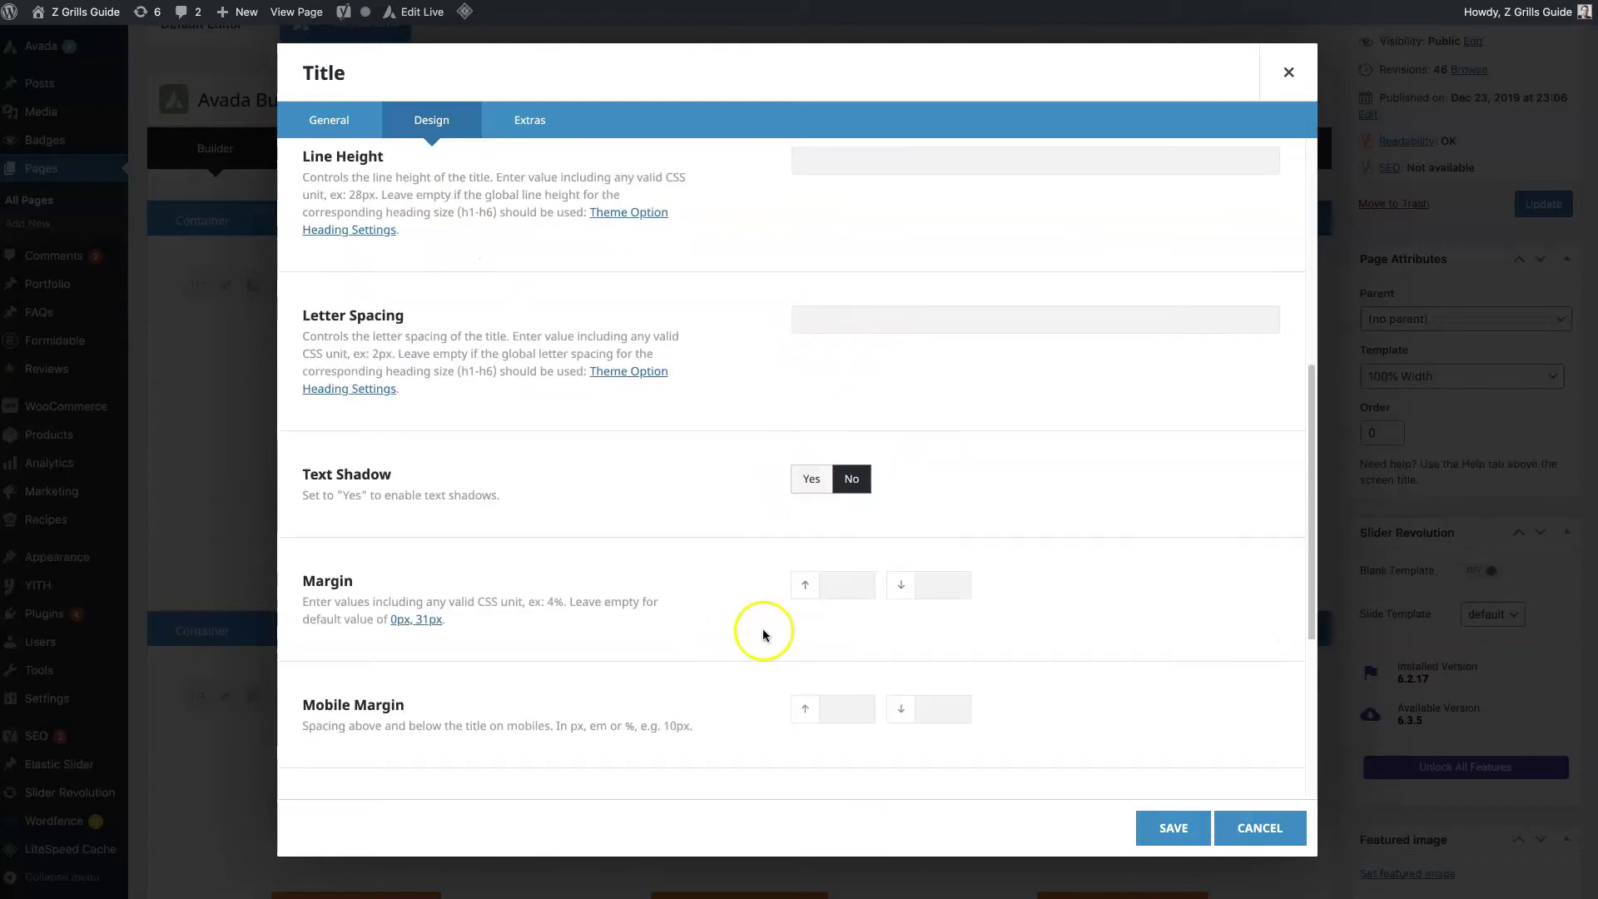
{"action": "scroll", "coordinate": [751, 581], "scroll_direction": "down", "scroll_amount": 1}
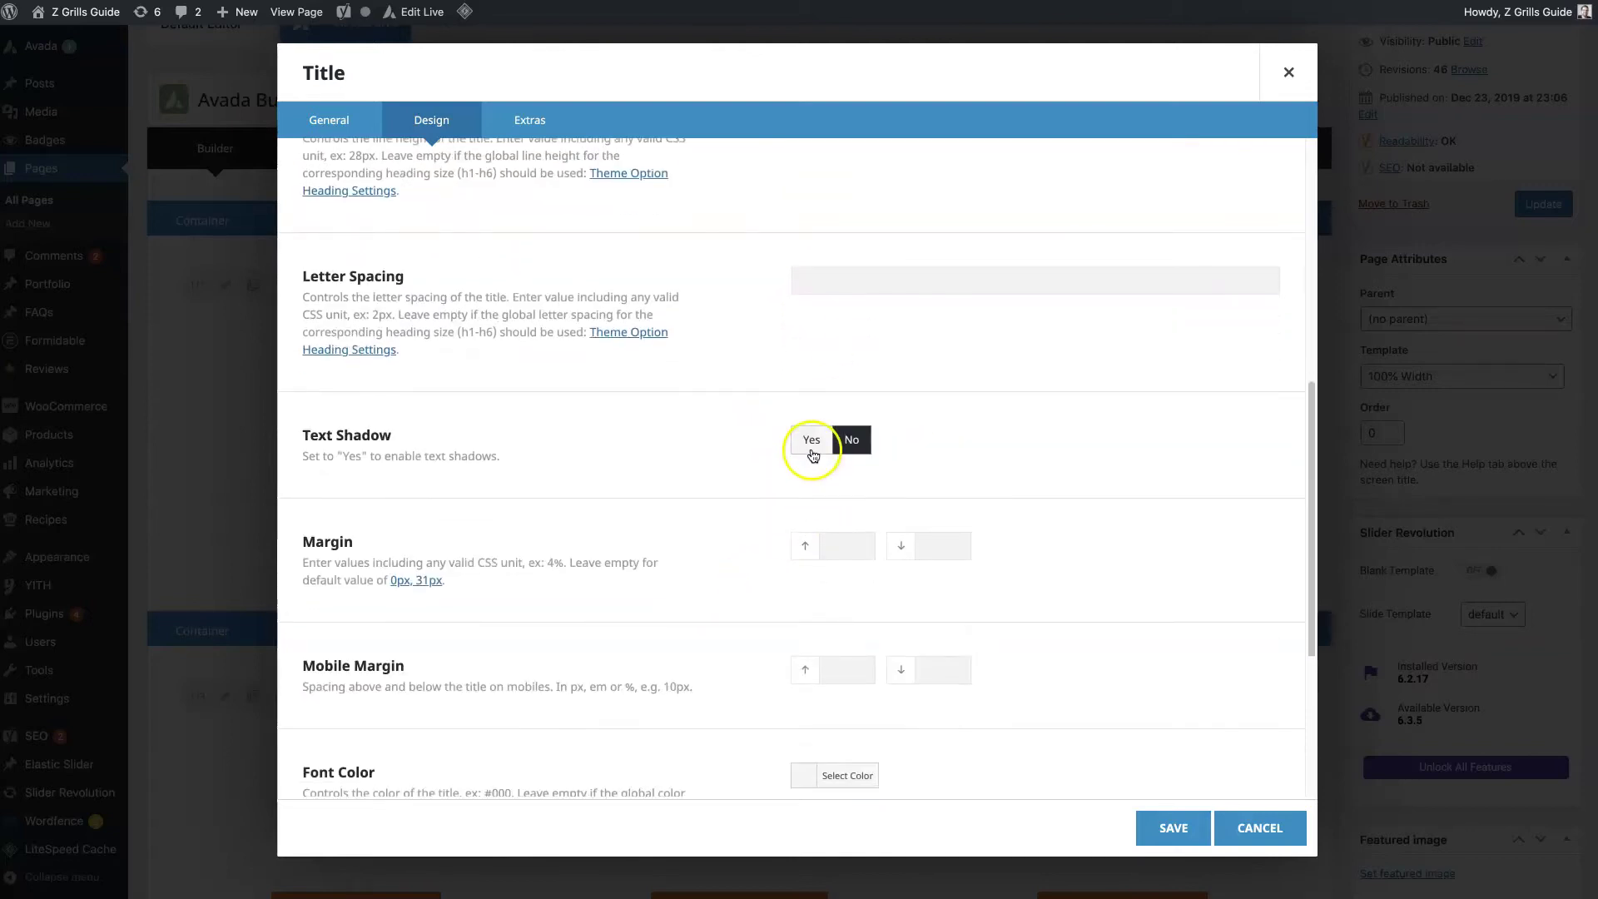
{"action": "scroll", "coordinate": [688, 407], "scroll_direction": "down", "scroll_amount": 4}
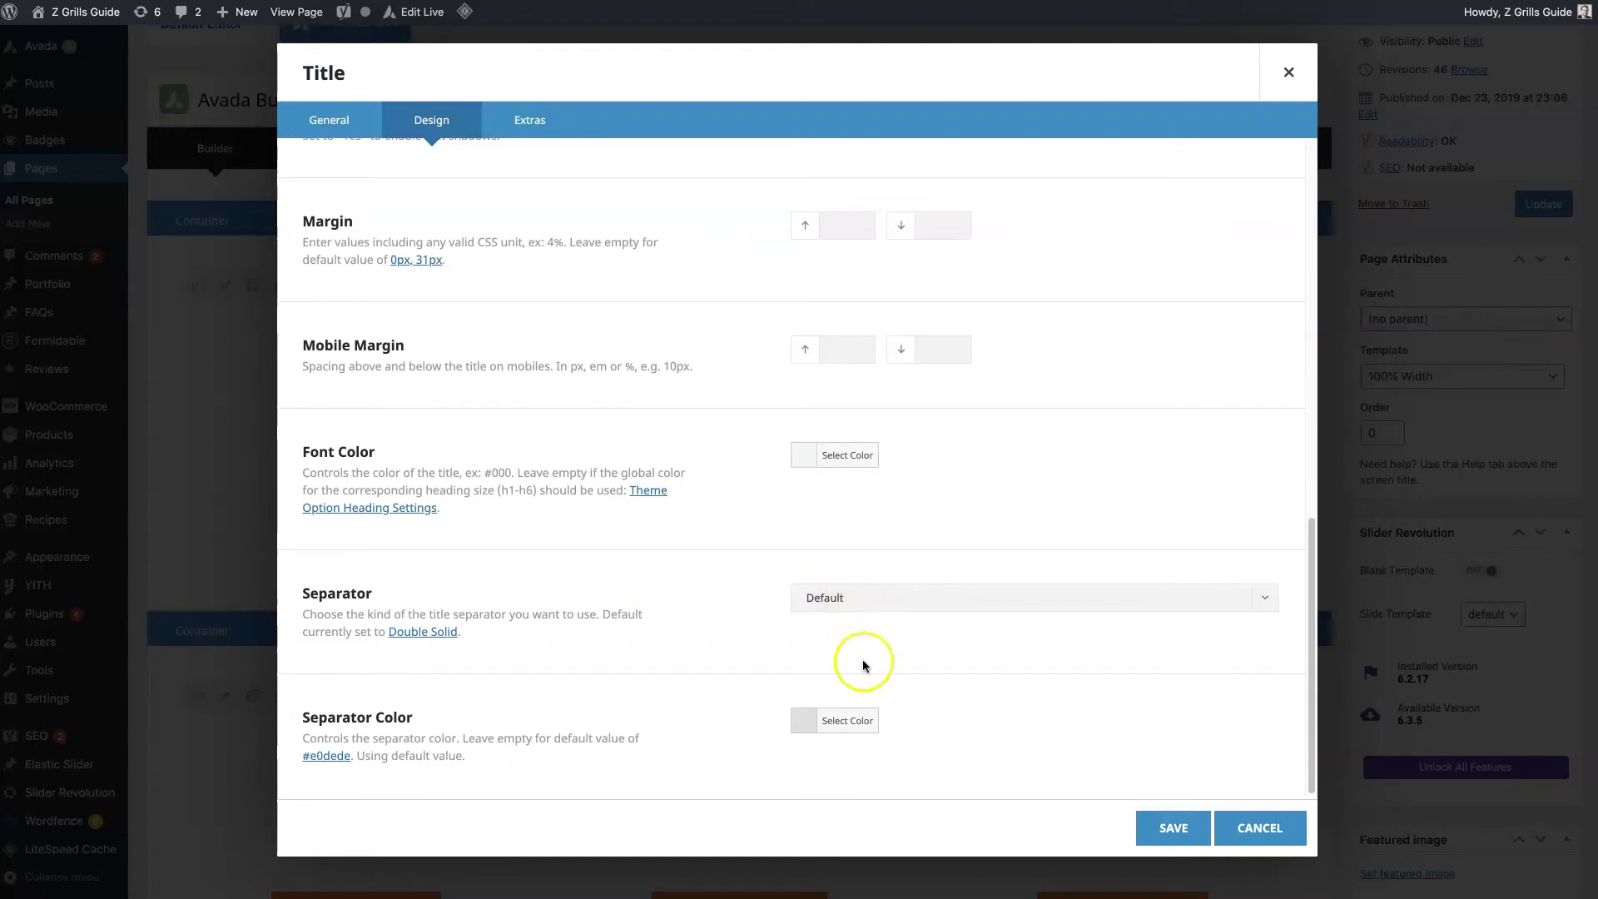
Save the Z Grills title, drag it to the top of the column, and scroll the live homepage.
{"action": "left_click", "coordinate": [1147, 830]}
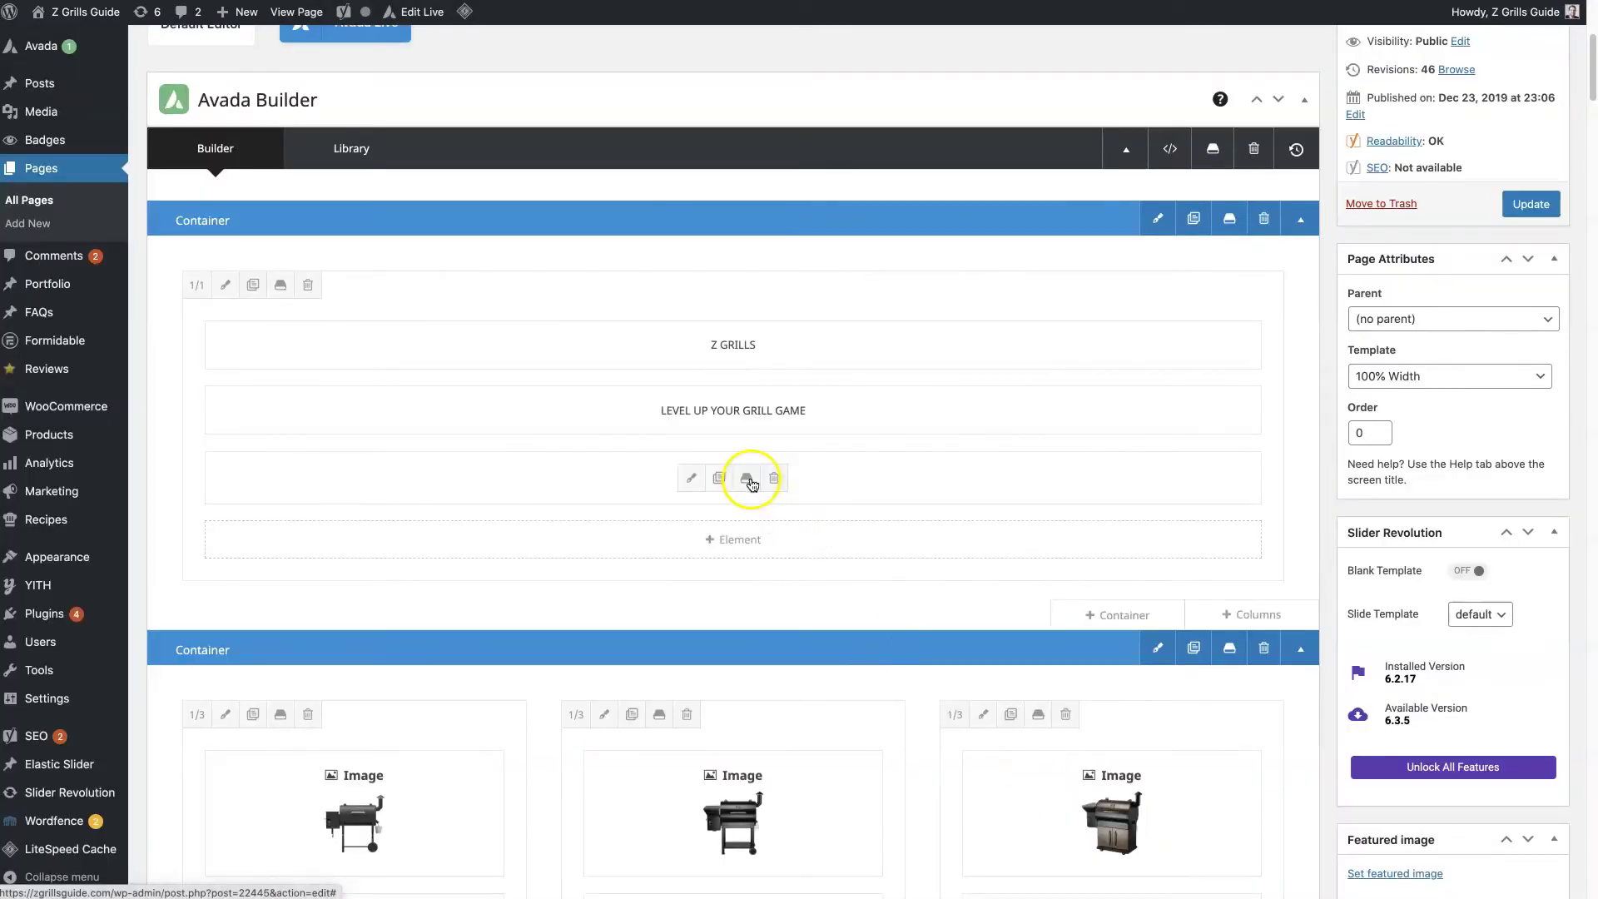
{"action": "left_click_drag", "start_coordinate": [913, 482], "coordinate": [1041, 403]}
{"action": "scroll", "coordinate": [1041, 403], "scroll_direction": "up", "scroll_amount": 1}
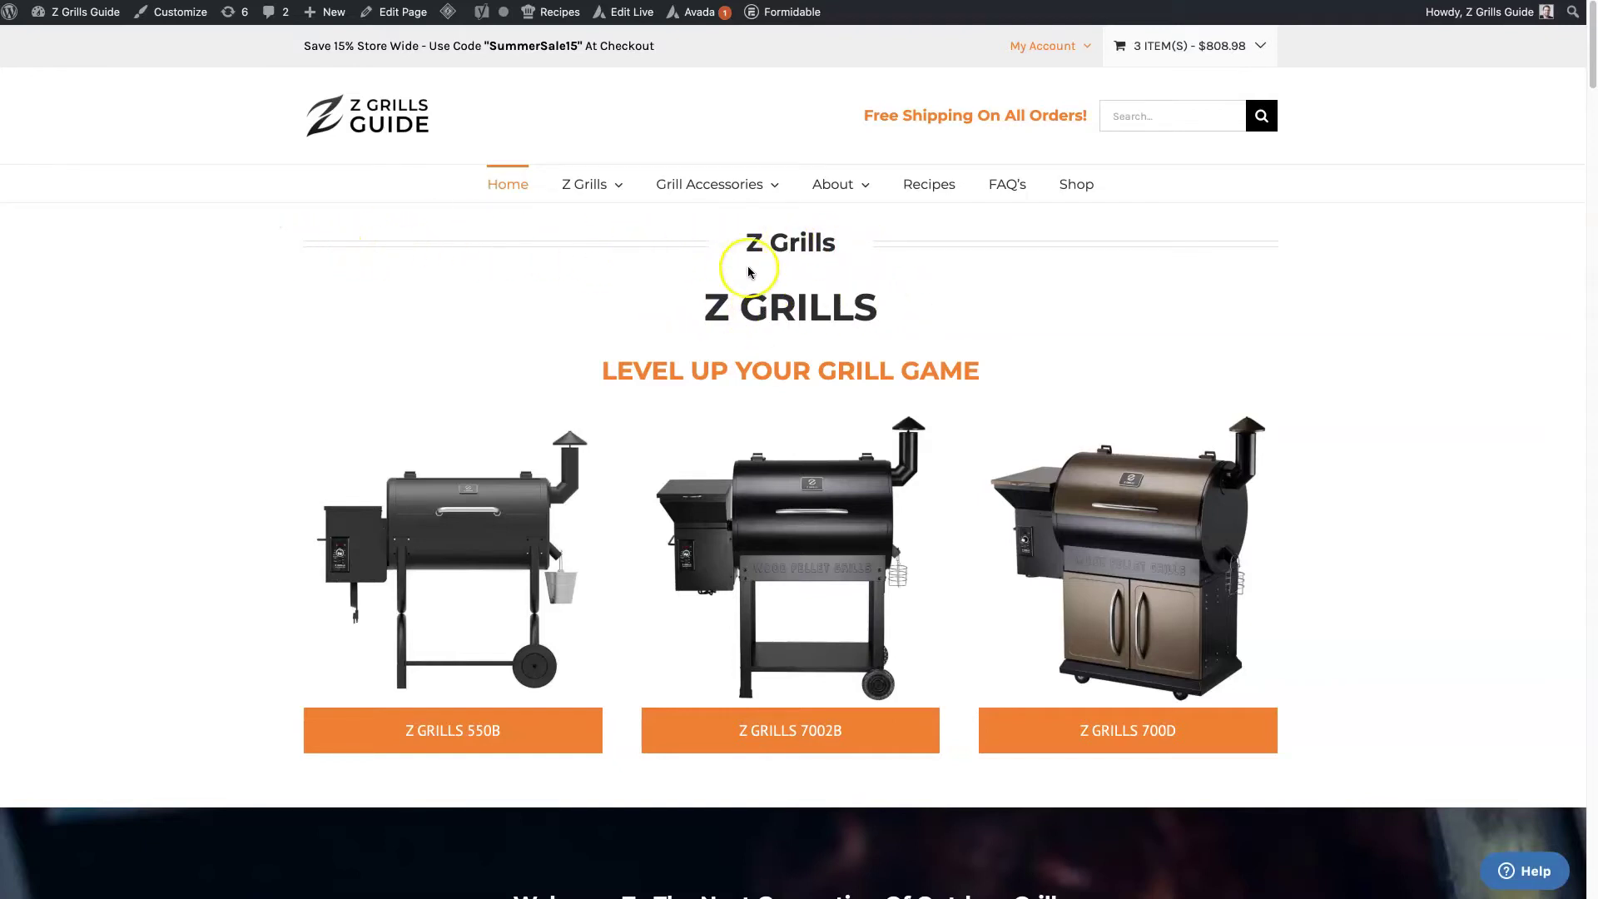
{"action": "scroll", "coordinate": [1388, 352], "scroll_direction": "down", "scroll_amount": 15}
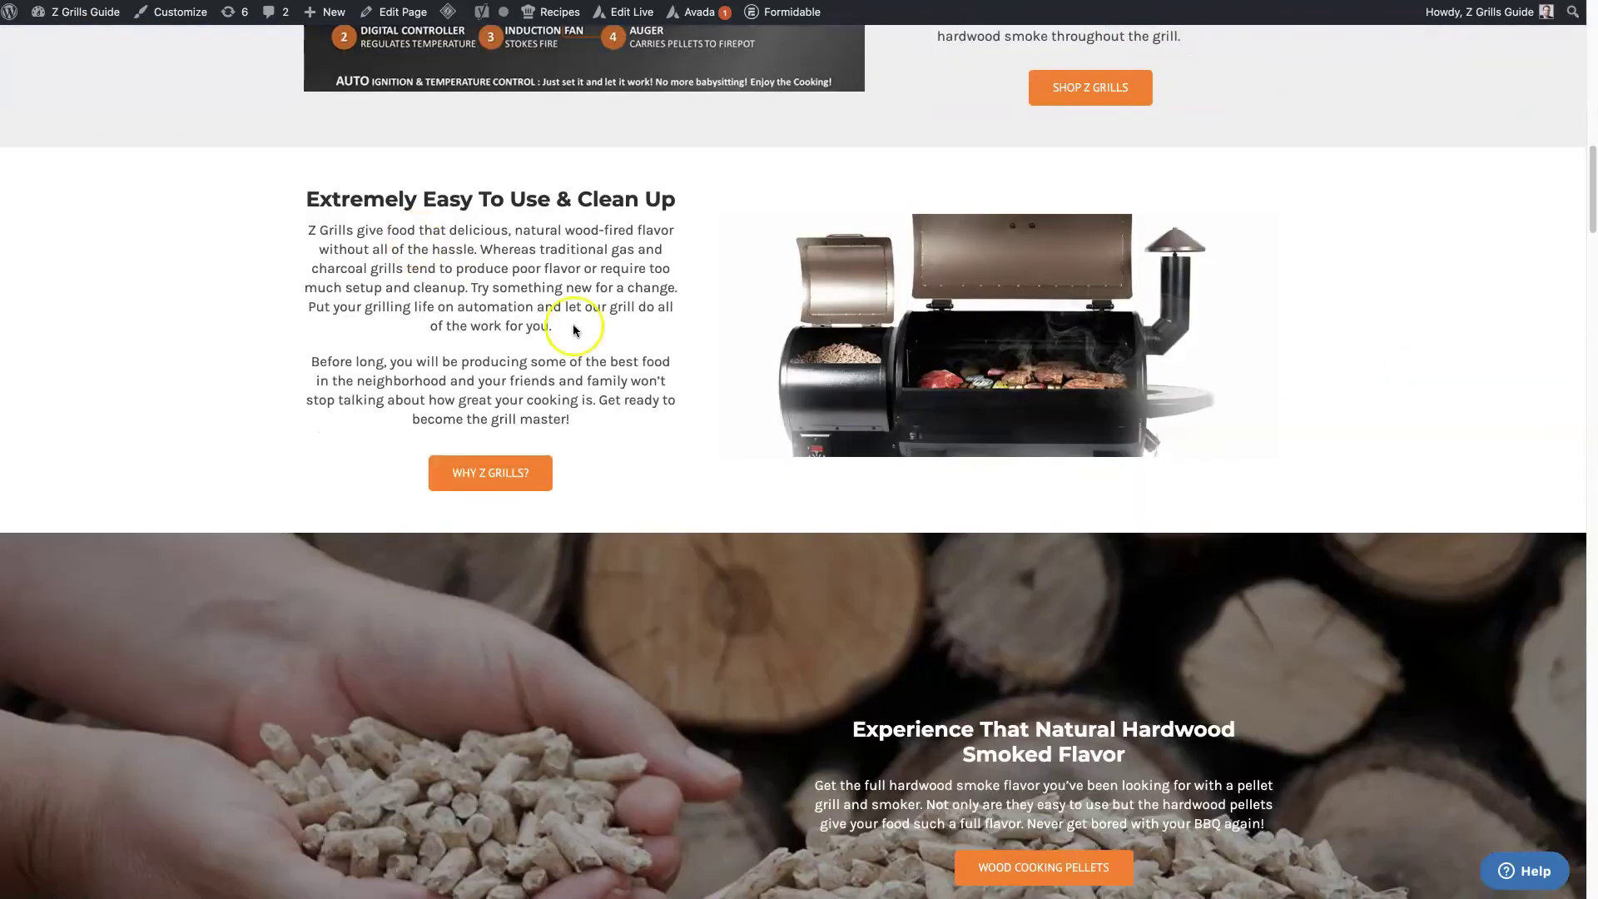
{"action": "scroll", "coordinate": [573, 295], "scroll_direction": "down", "scroll_amount": 15}
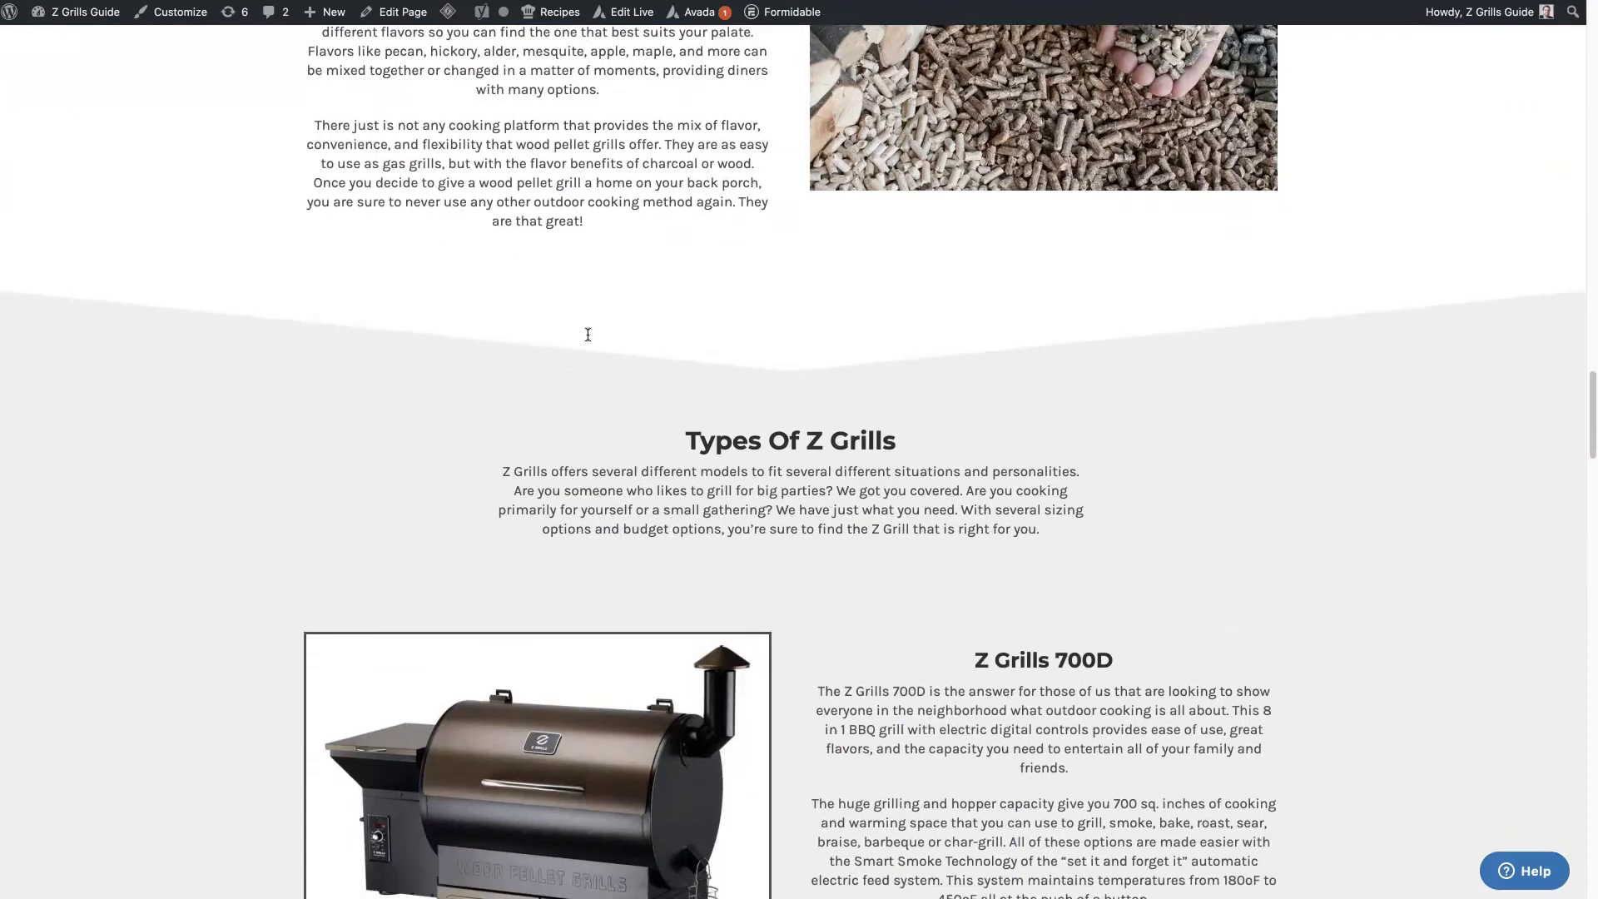
{"action": "scroll", "coordinate": [588, 334], "scroll_direction": "up", "scroll_amount": 5}
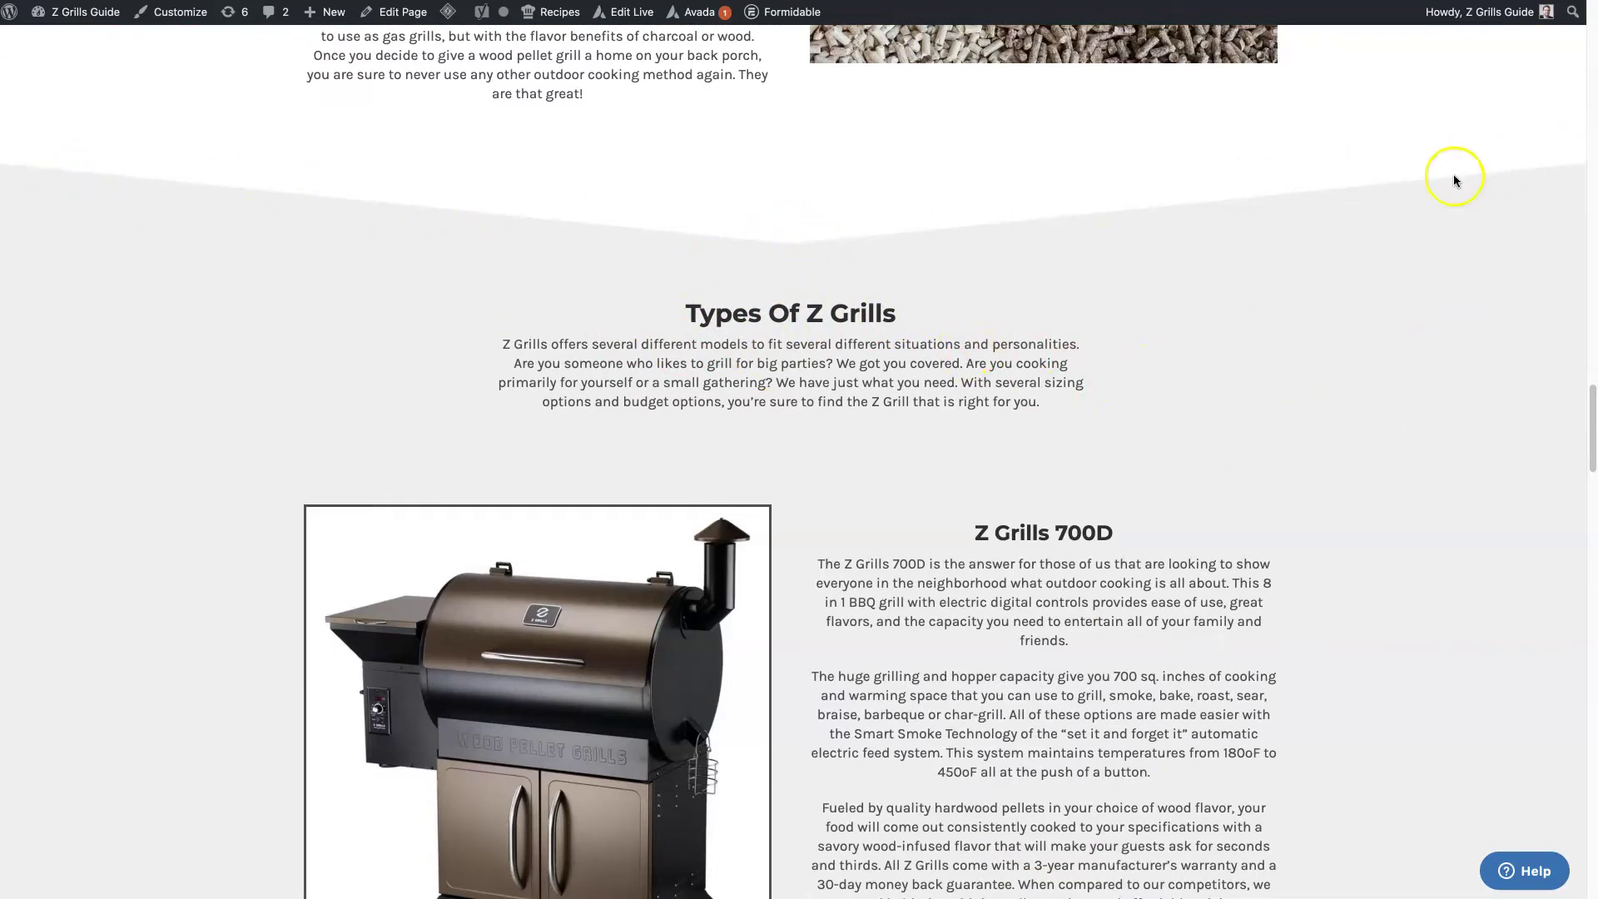
{"action": "scroll", "coordinate": [901, 321], "scroll_direction": "up", "scroll_amount": 20}
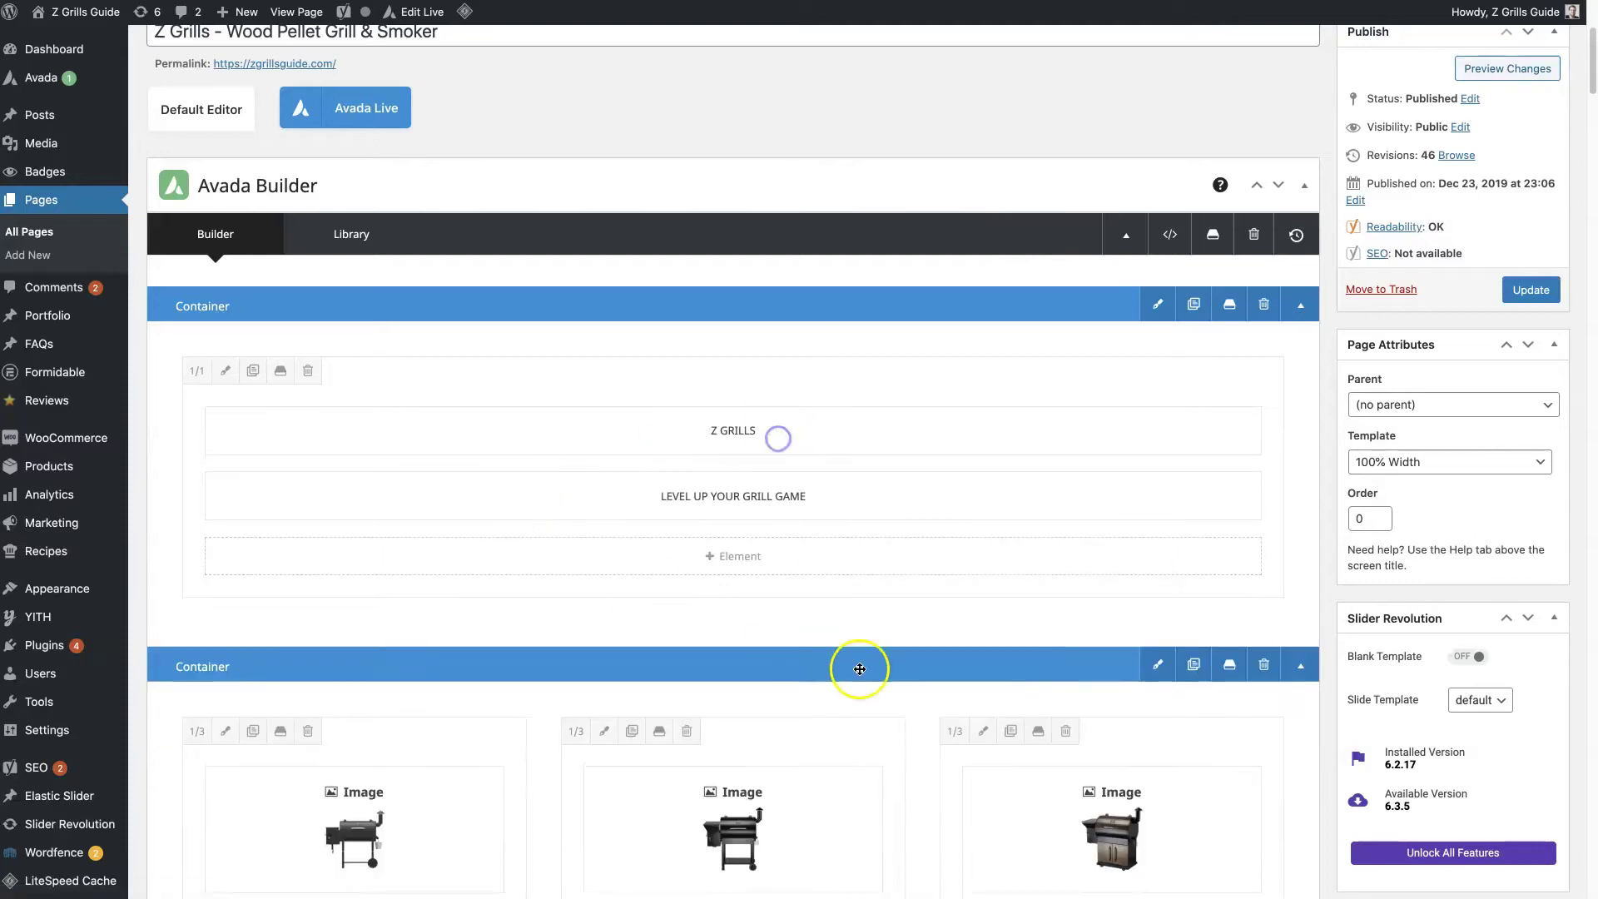
Scroll down to the three grill columns and the first column's + Element button.
{"action": "scroll", "coordinate": [939, 473], "scroll_direction": "down", "scroll_amount": 1}
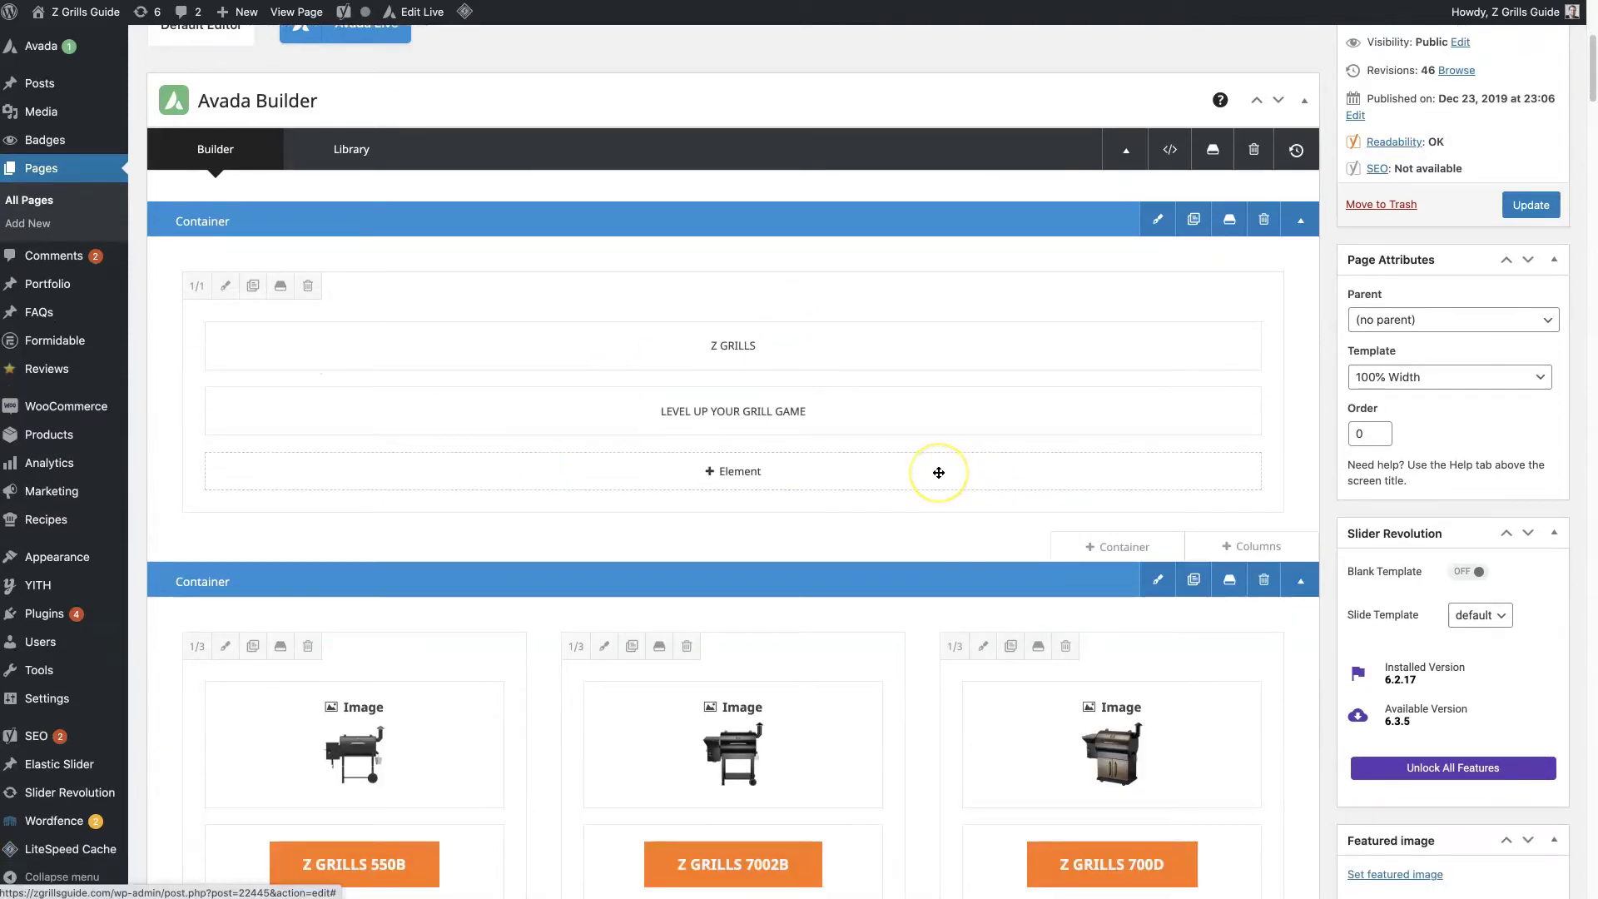
{"action": "scroll", "coordinate": [939, 472], "scroll_direction": "down", "scroll_amount": 4}
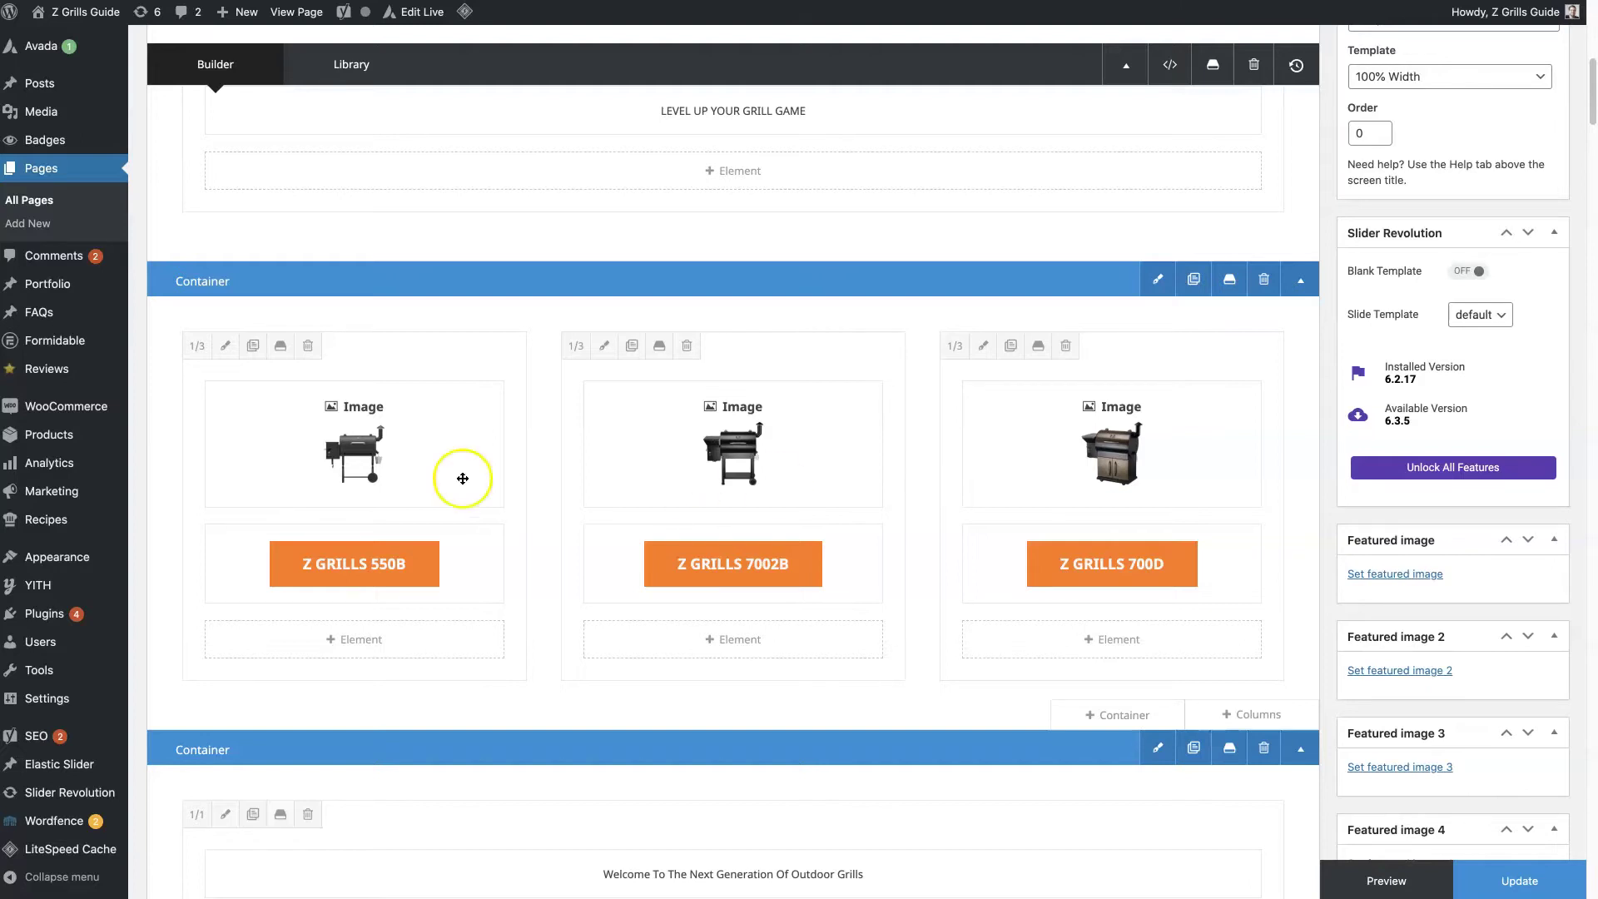
{"action": "mouse_move", "coordinate": [385, 491]}
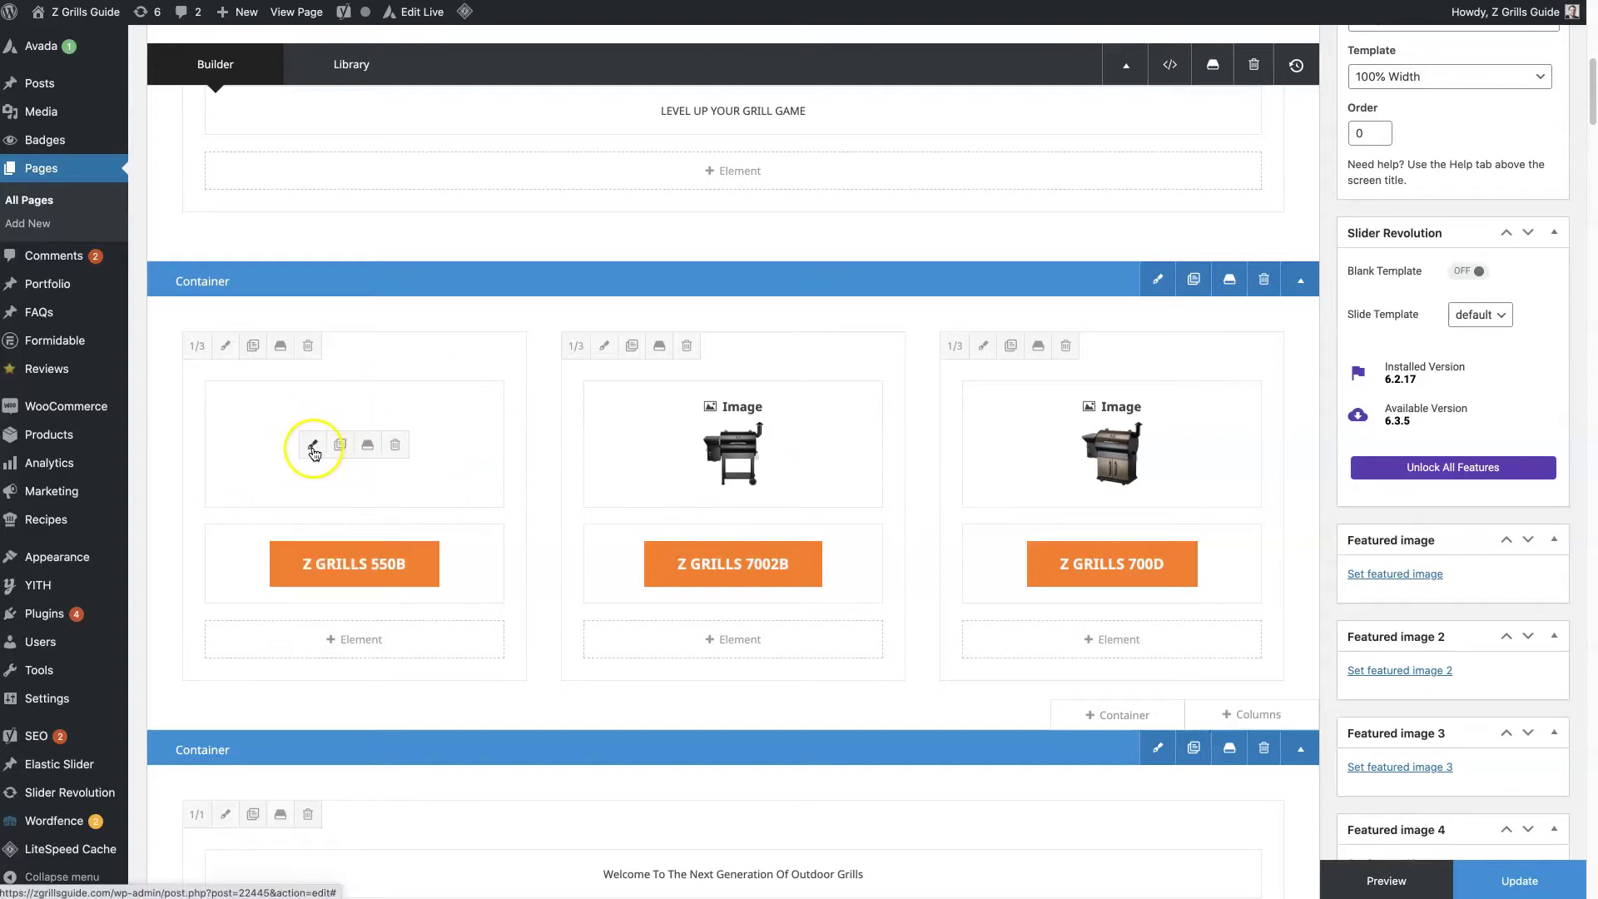
Add an Image element via an 'imag' search and insert a black pellet grill photo from the Media Library.
{"action": "left_click", "coordinate": [333, 639]}
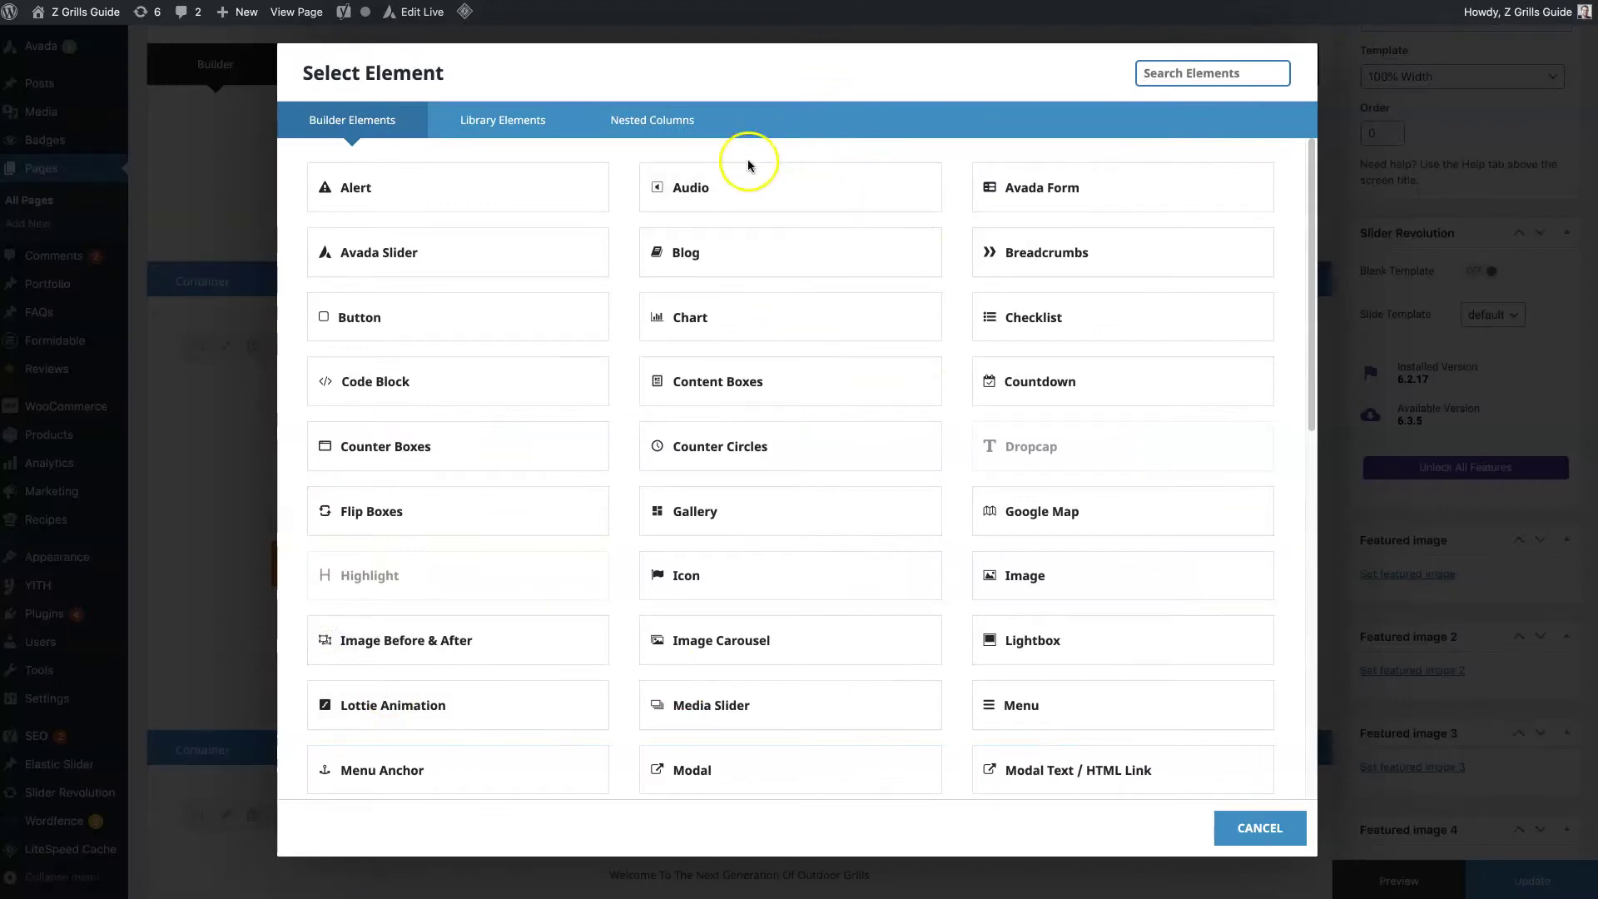
{"action": "type", "text": "imag"}
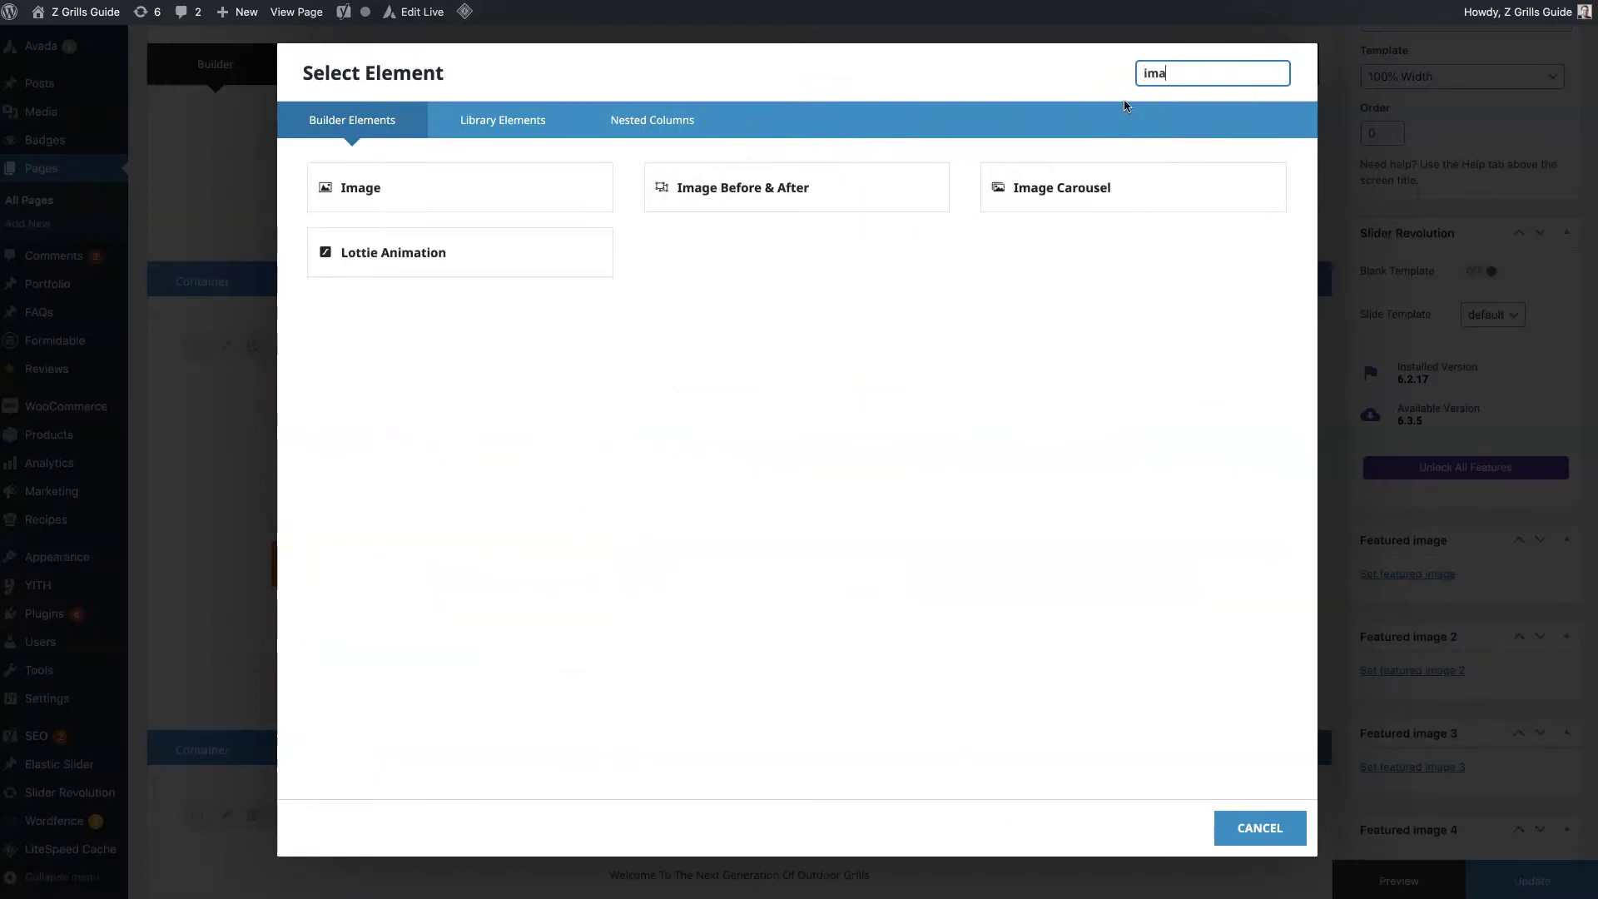
{"action": "left_click", "coordinate": [453, 208]}
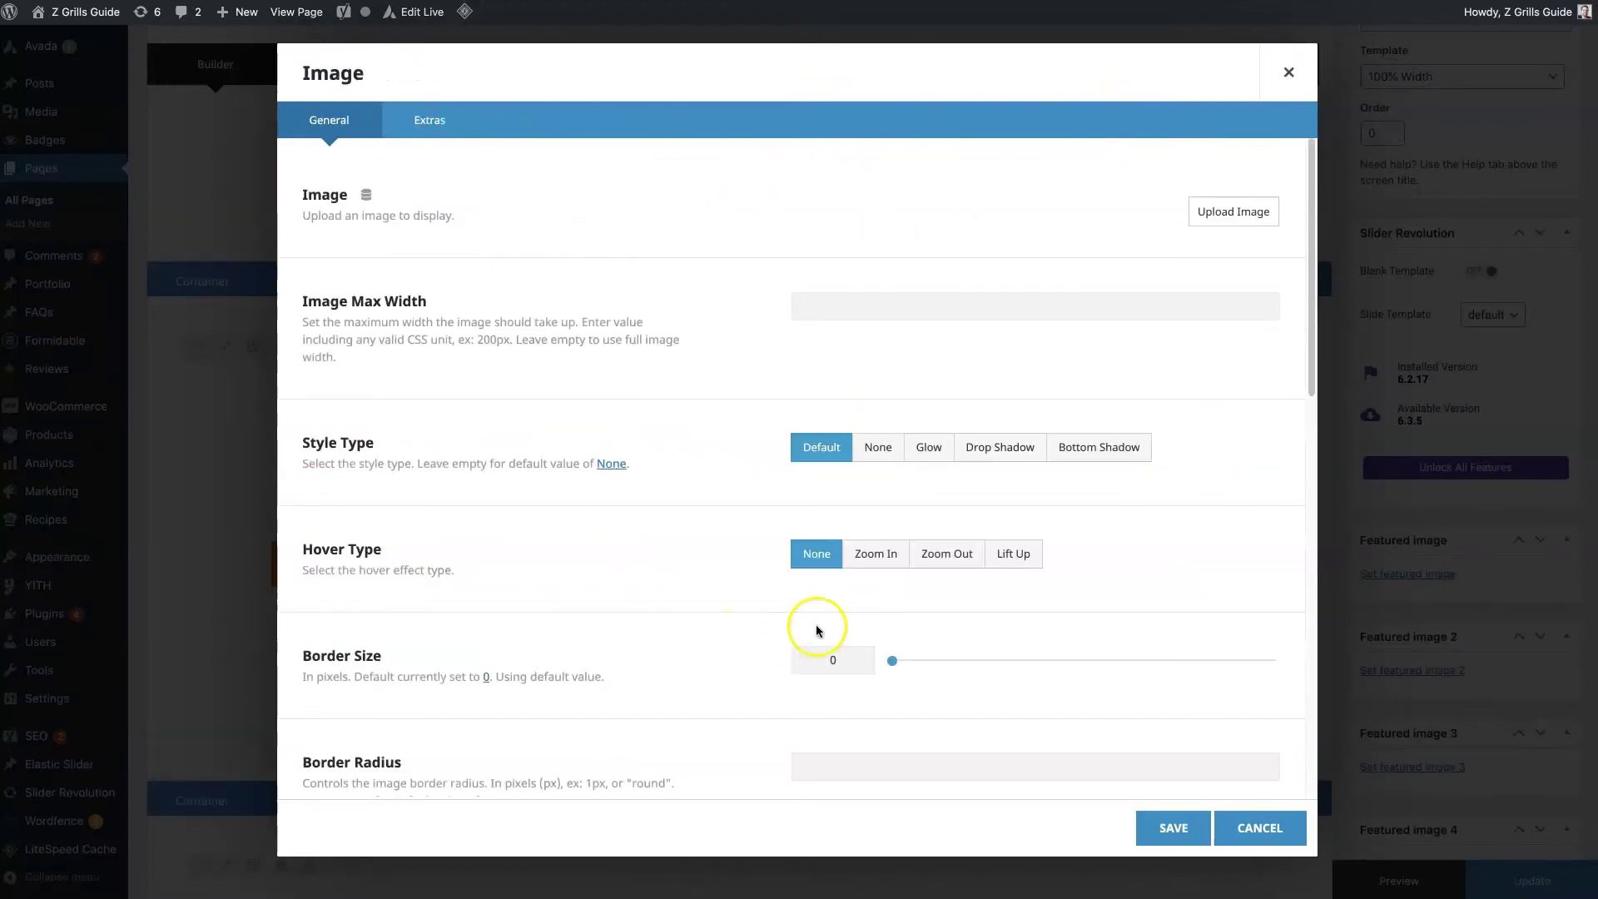
{"action": "left_click", "coordinate": [1217, 218]}
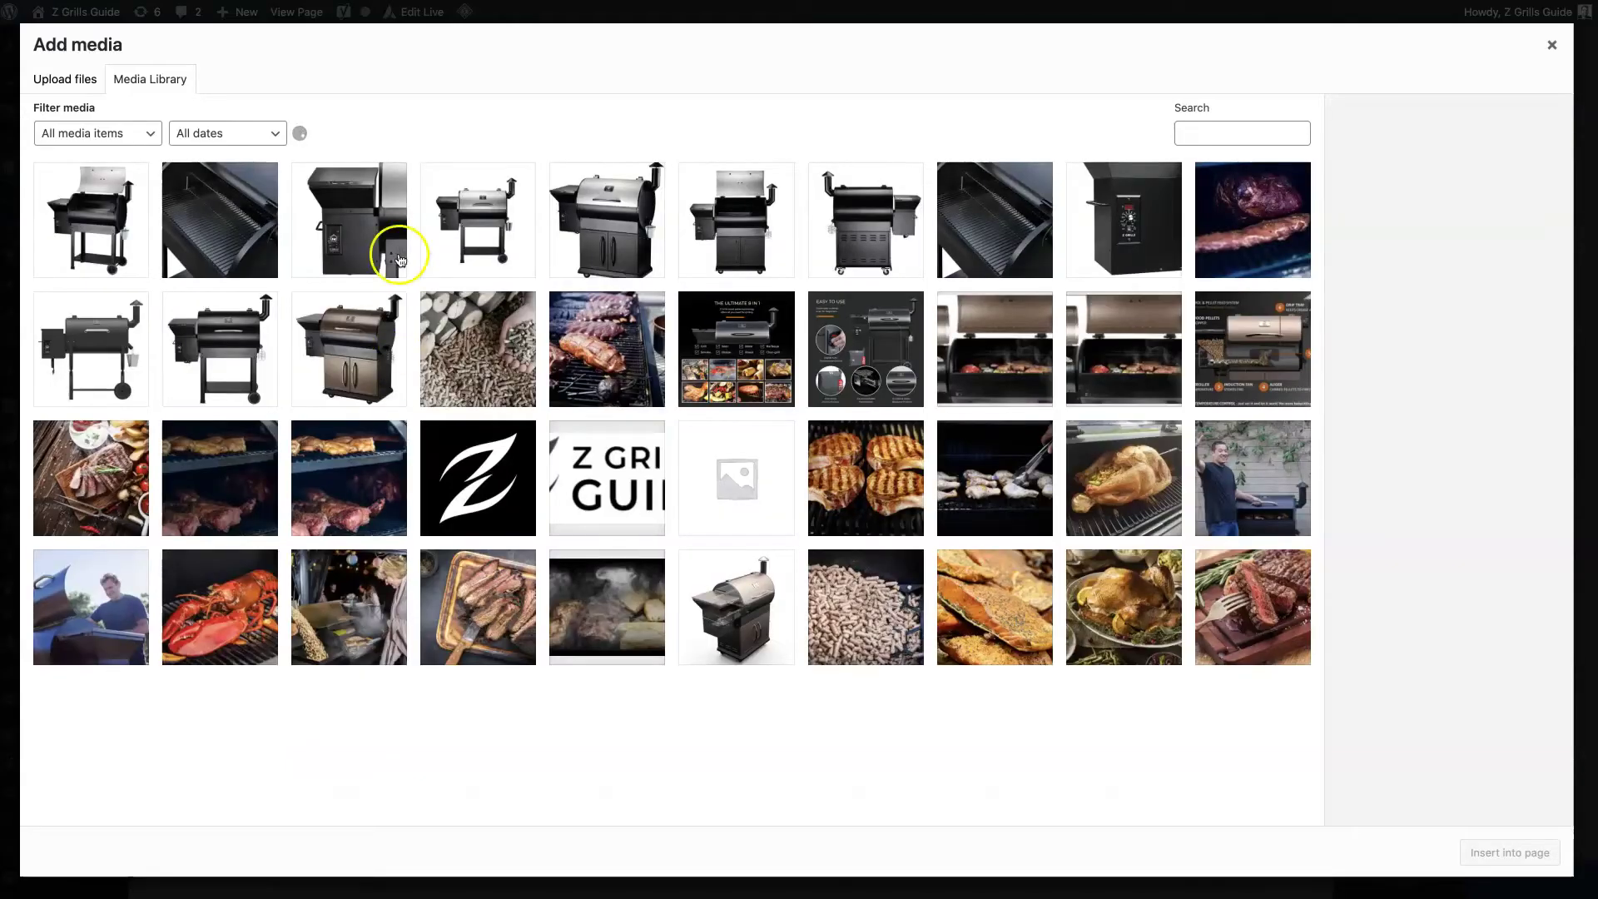
{"action": "left_click", "coordinate": [397, 241]}
{"action": "left_click", "coordinate": [1512, 854]}
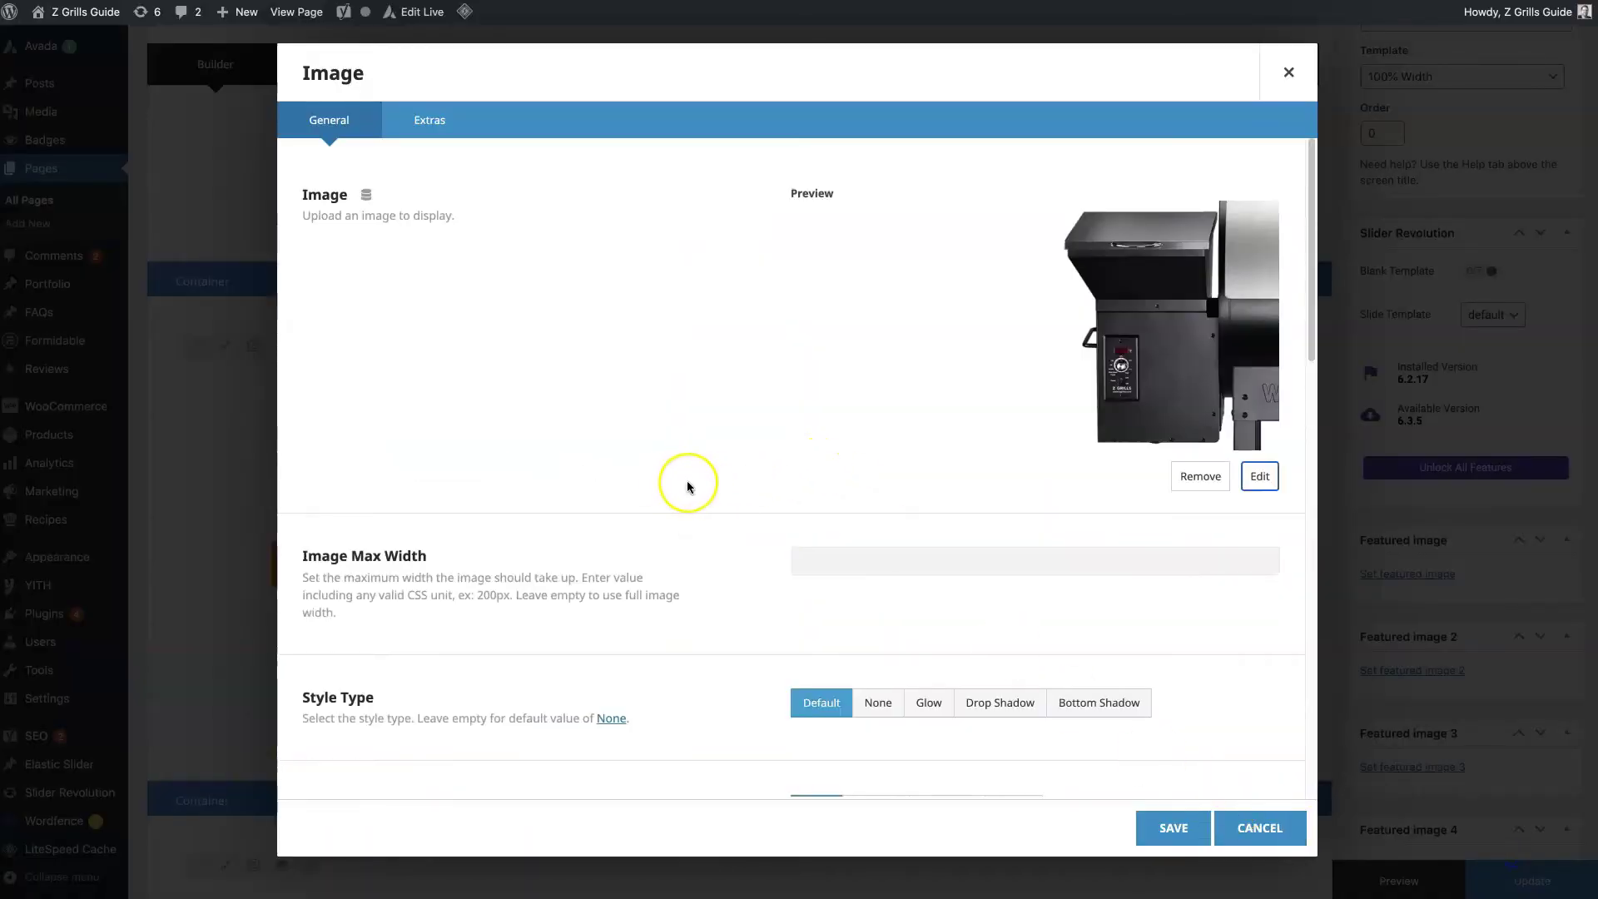
Set the grill image's Align to Center and Border Size to 6, then start picking a border colour.
{"action": "scroll", "coordinate": [684, 482], "scroll_direction": "down", "scroll_amount": 6}
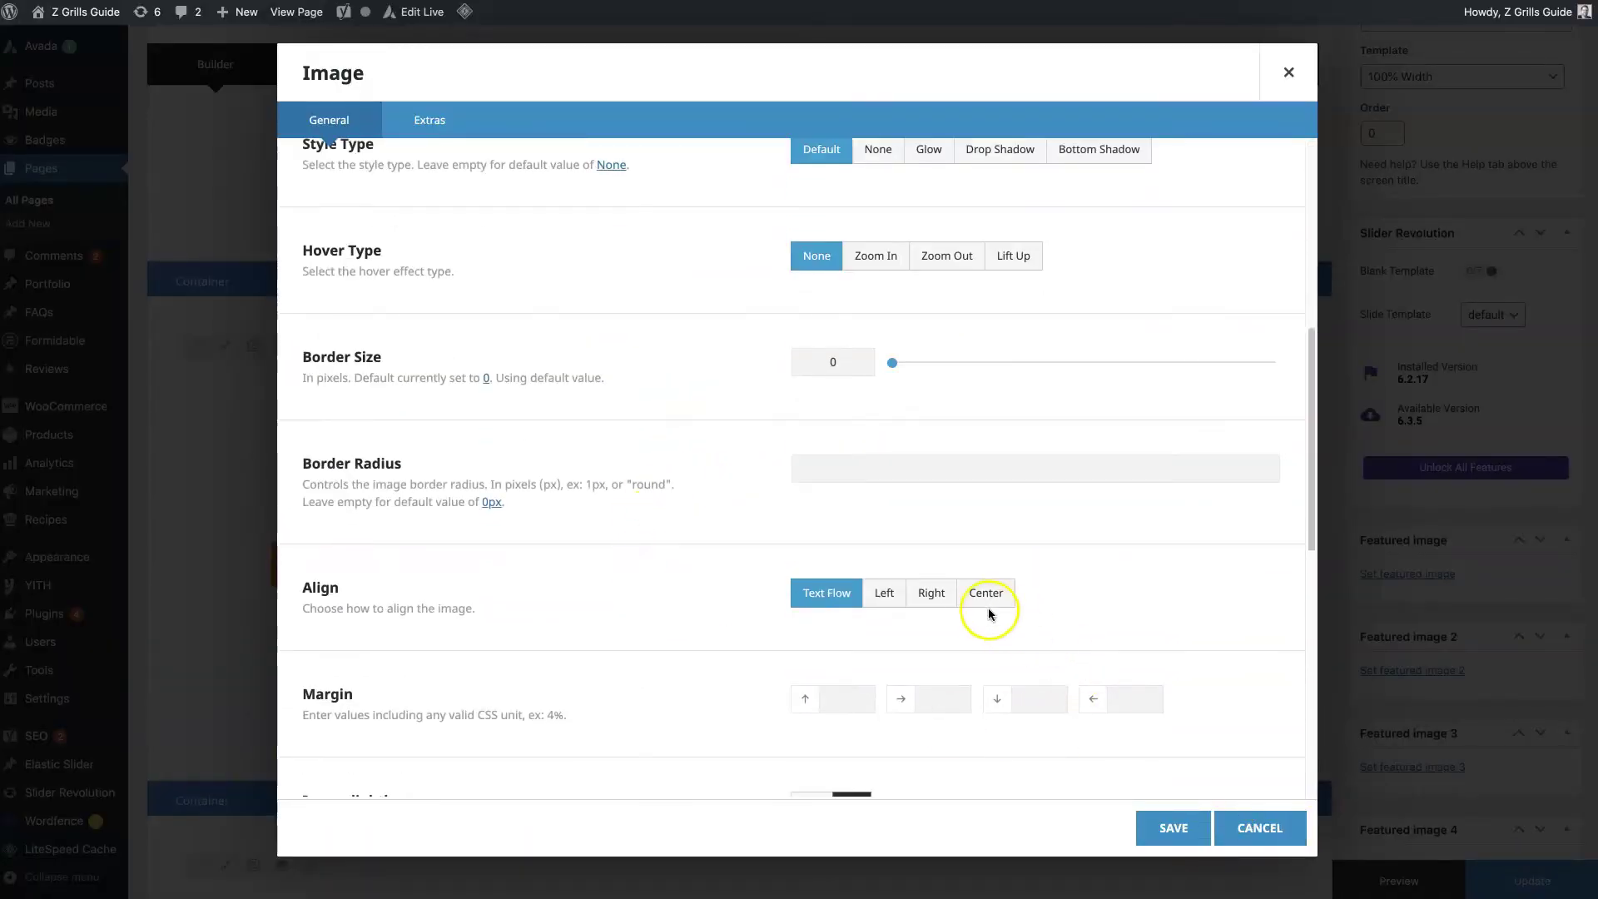
{"action": "left_click", "coordinate": [986, 594]}
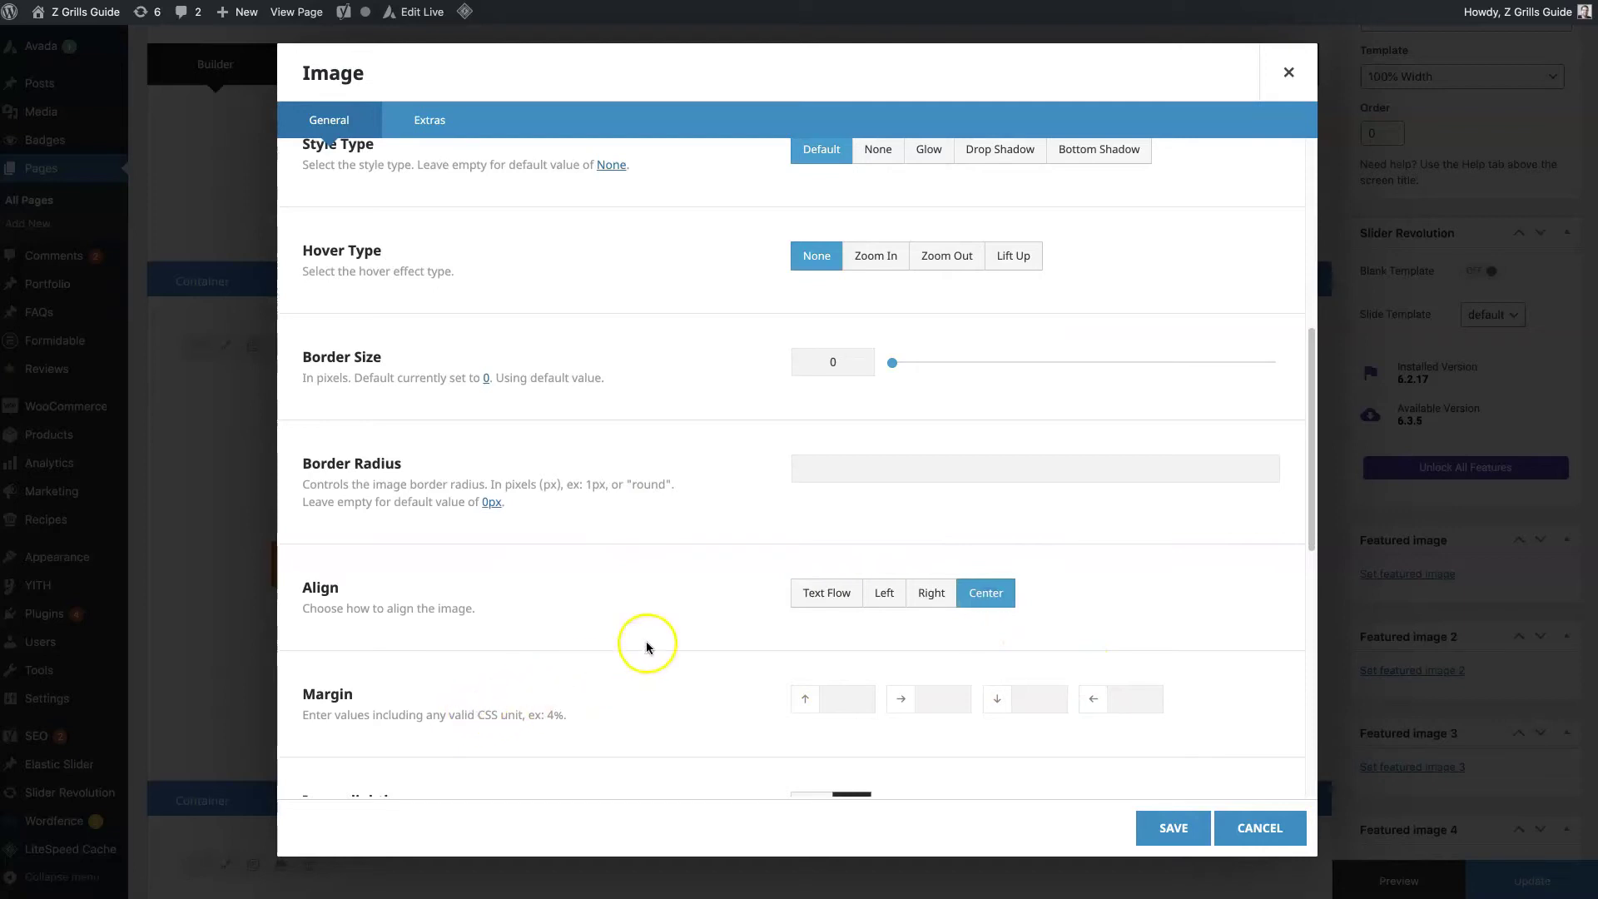
{"action": "left_click_drag", "start_coordinate": [892, 362], "coordinate": [938, 373]}
{"action": "left_click", "coordinate": [799, 343]}
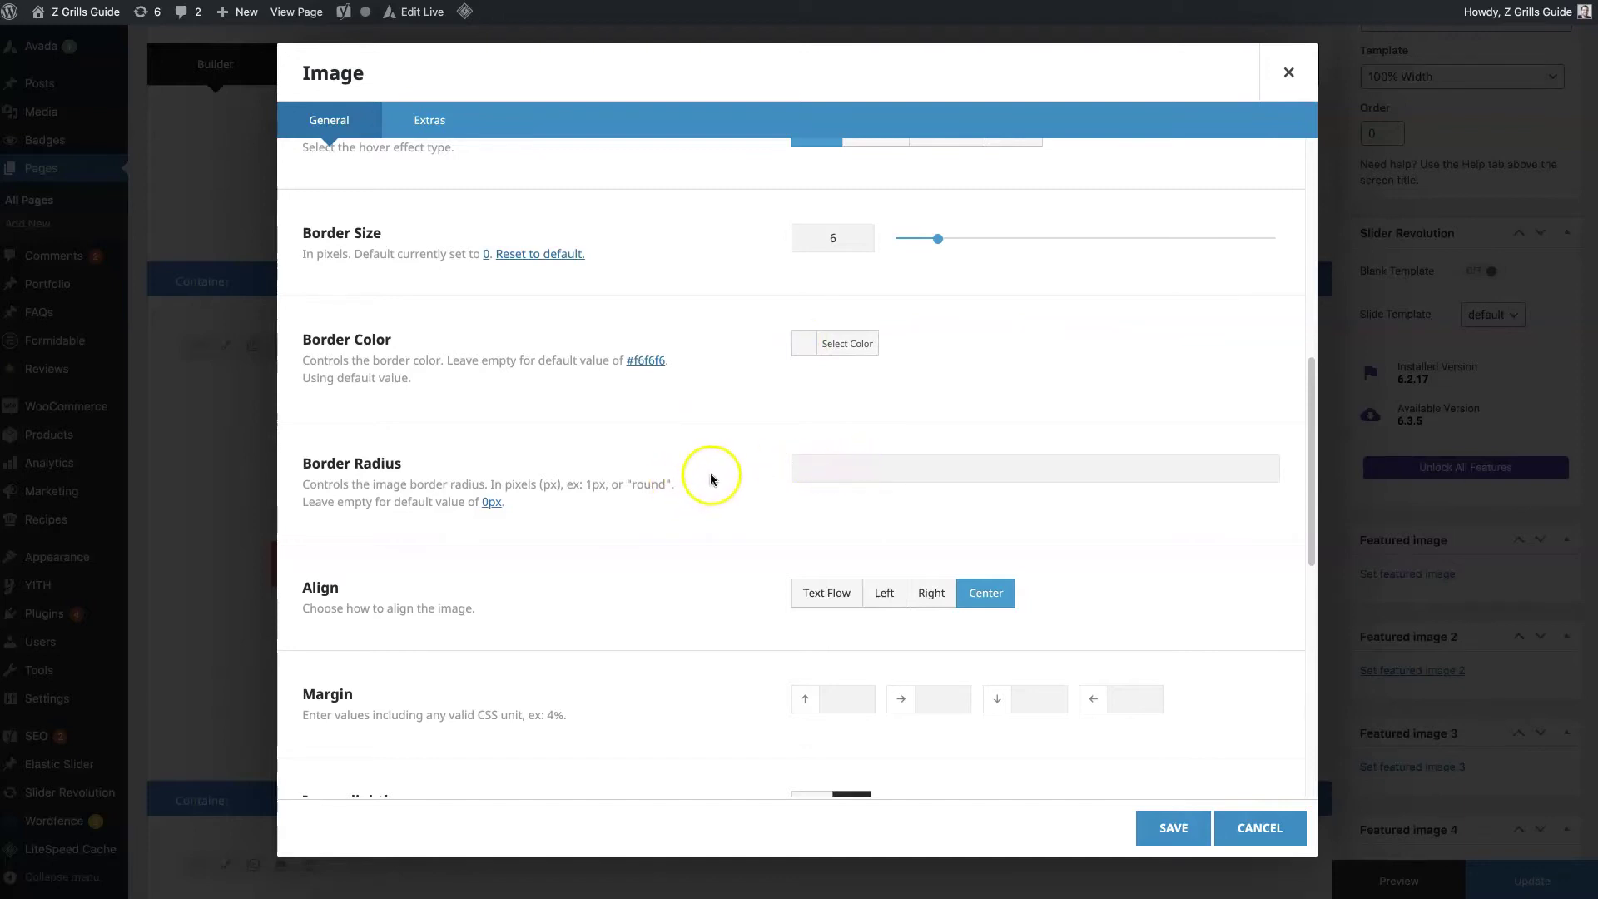
{"action": "scroll", "coordinate": [724, 472], "scroll_direction": "down", "scroll_amount": 4}
{"action": "scroll", "coordinate": [724, 471], "scroll_direction": "down", "scroll_amount": 1}
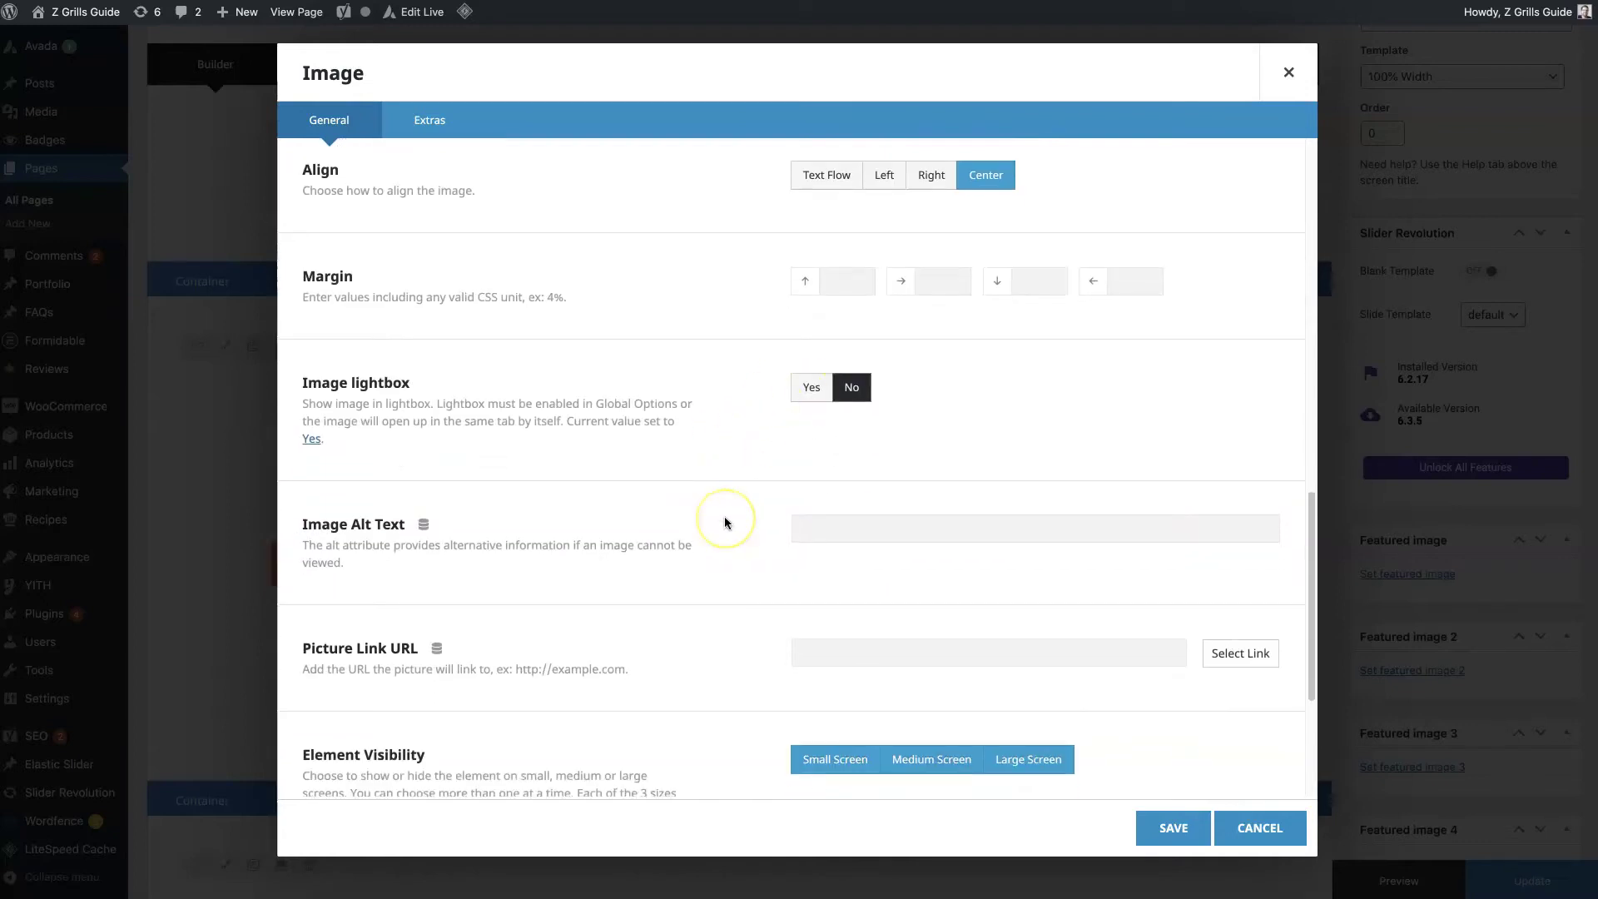
{"action": "scroll", "coordinate": [724, 516], "scroll_direction": "down", "scroll_amount": 3}
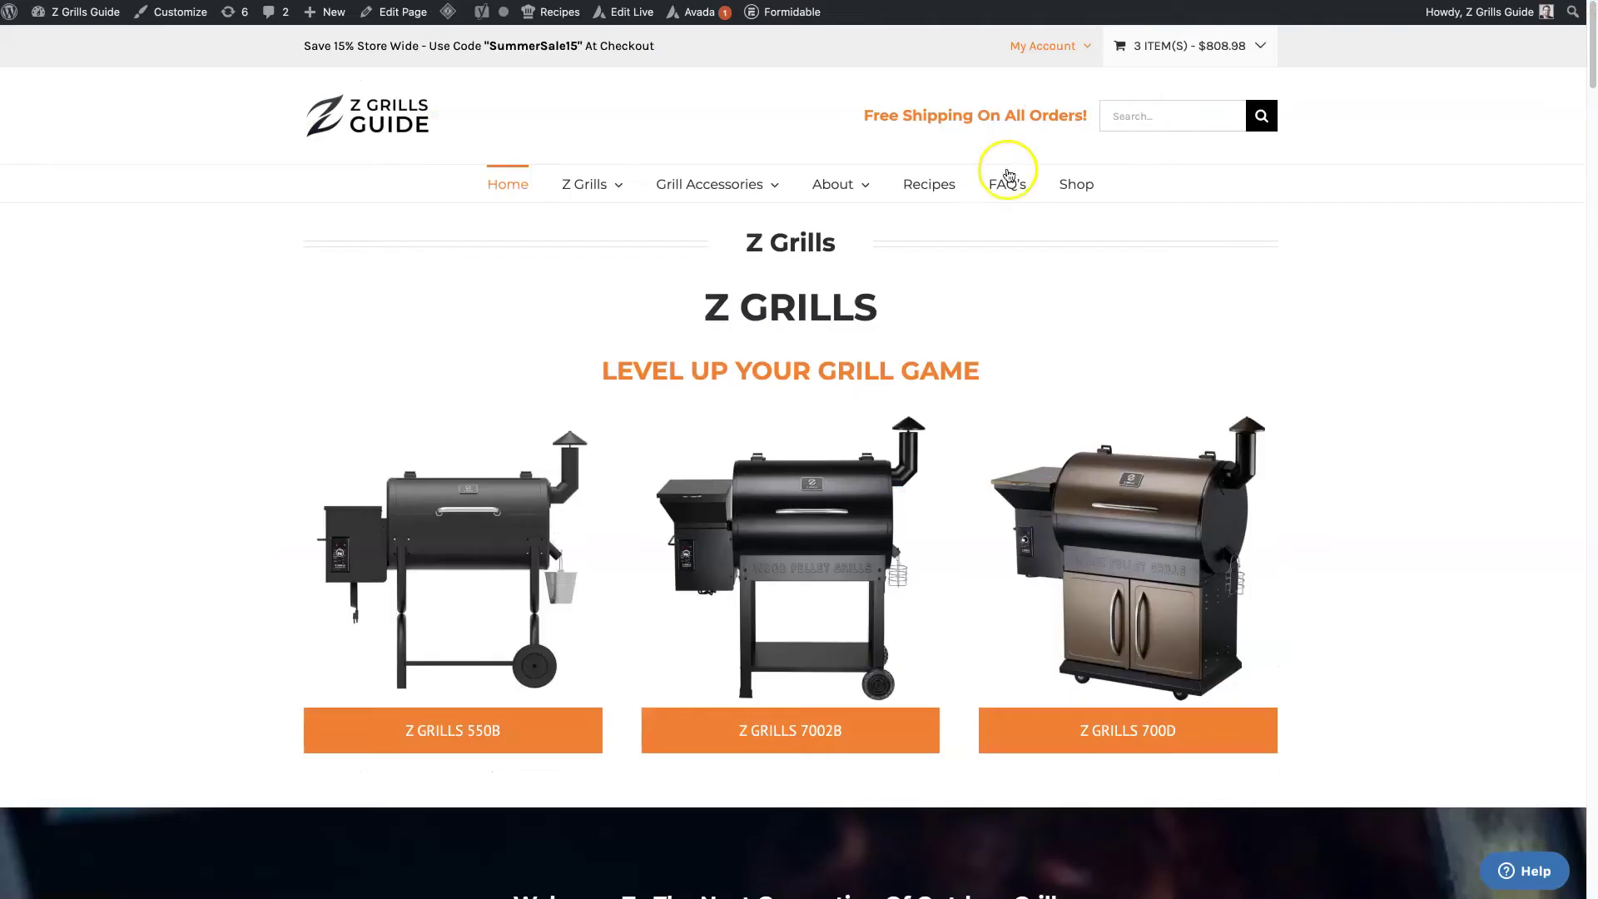
{"action": "scroll", "coordinate": [1003, 453], "scroll_direction": "down", "scroll_amount": 1}
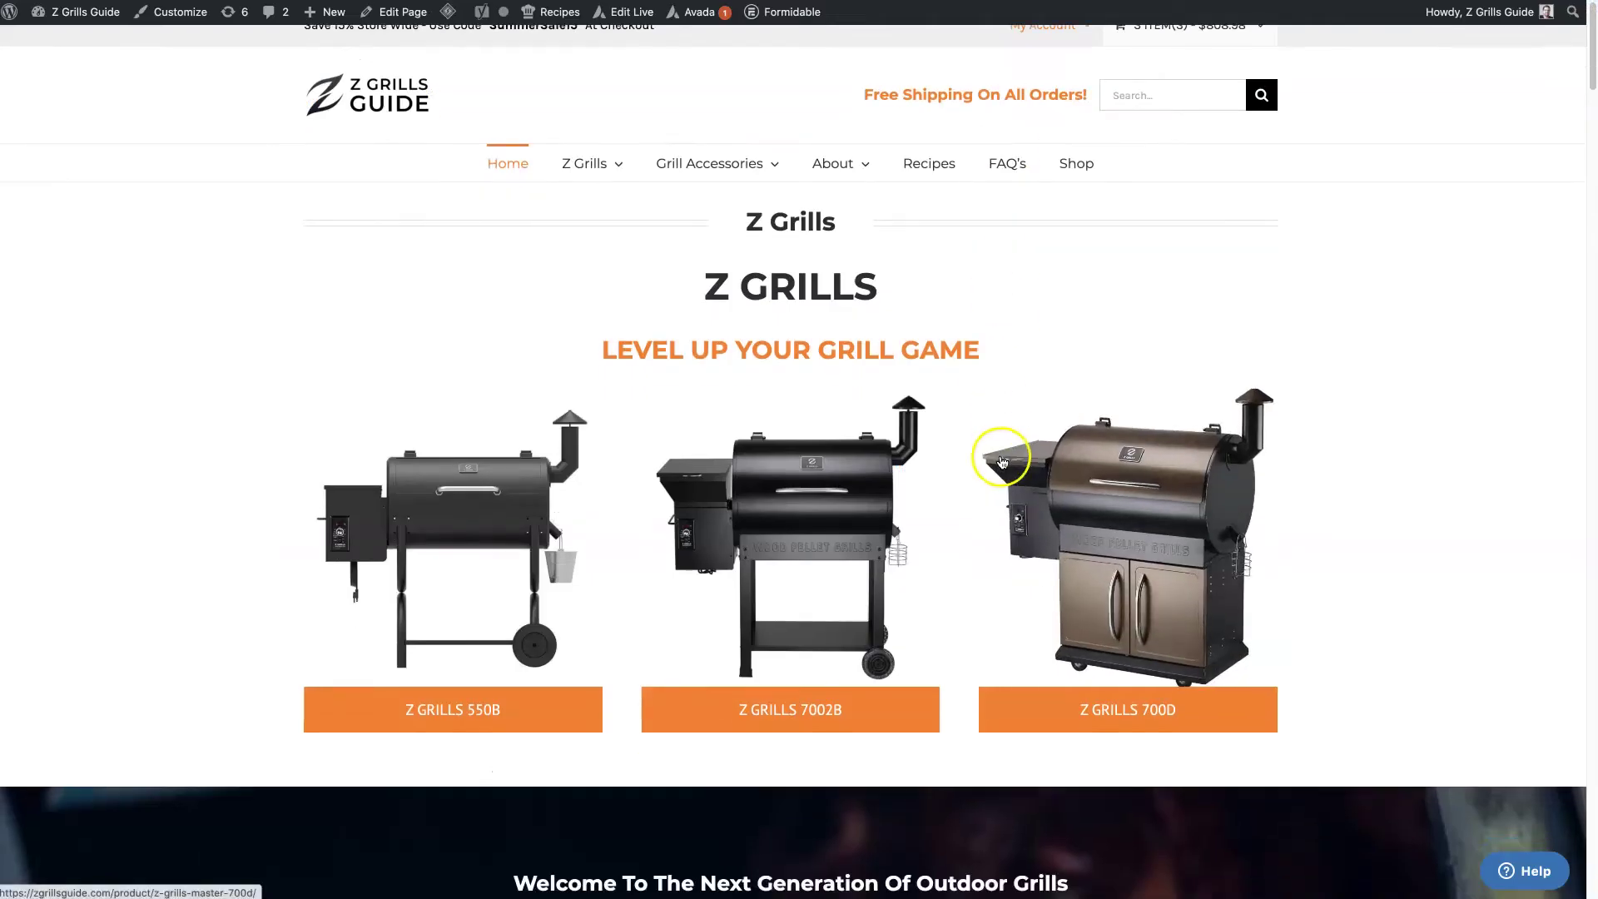
Open the 550B grill picture's product page from the live homepage, then go back to the homepage.
{"action": "right_click", "coordinate": [499, 541]}
{"action": "left_click", "coordinate": [520, 543]}
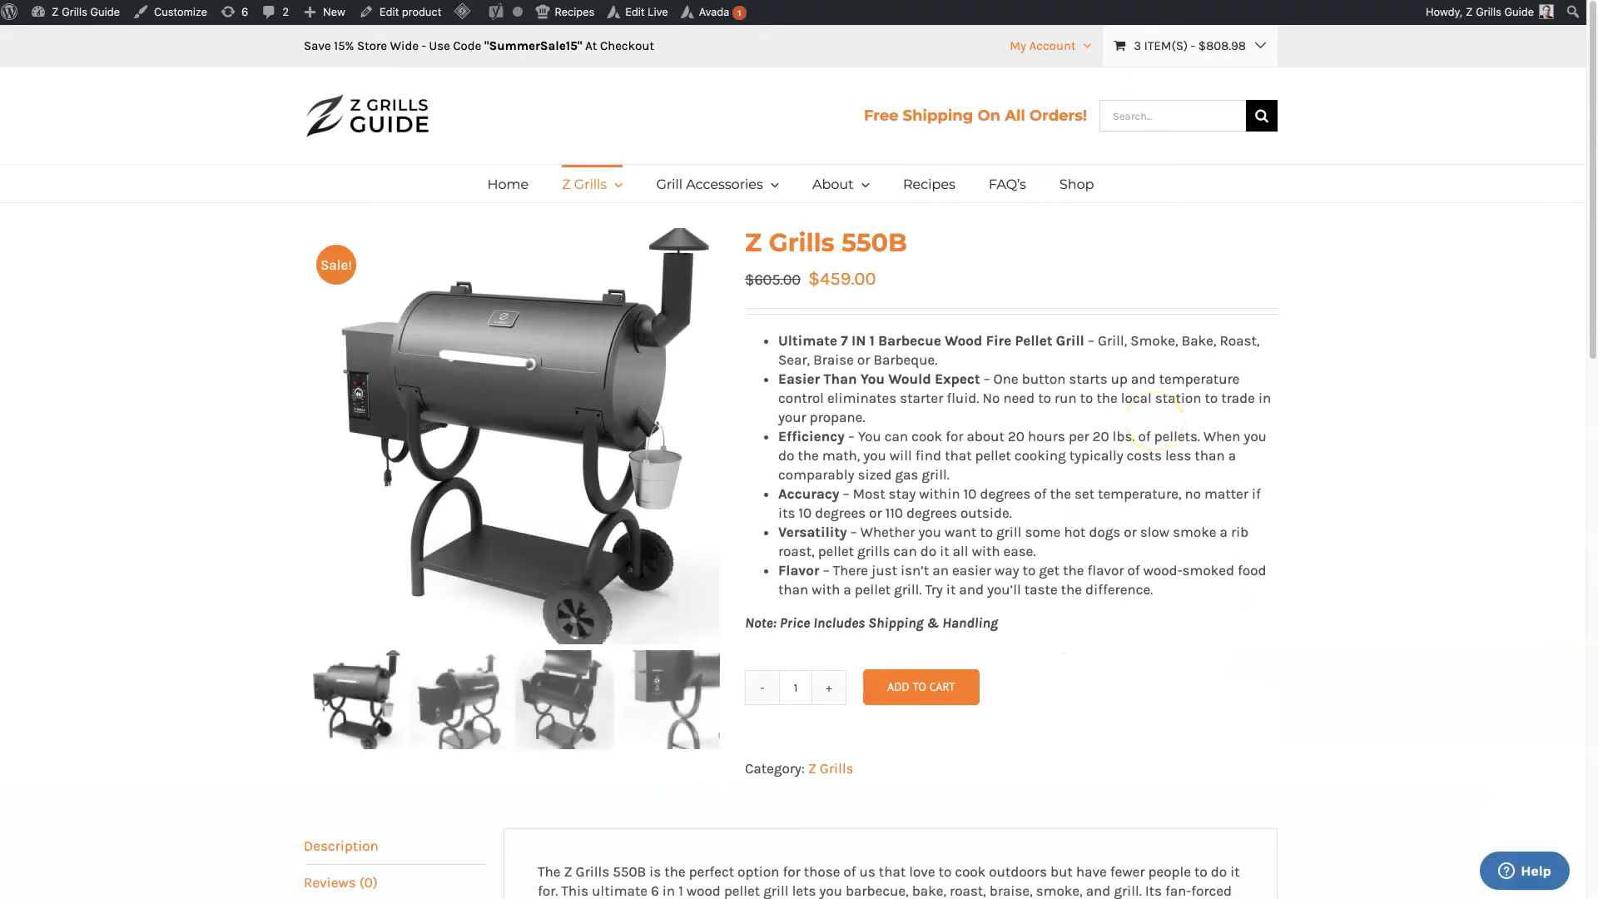
{"action": "key", "text": "super+bracketleft"}
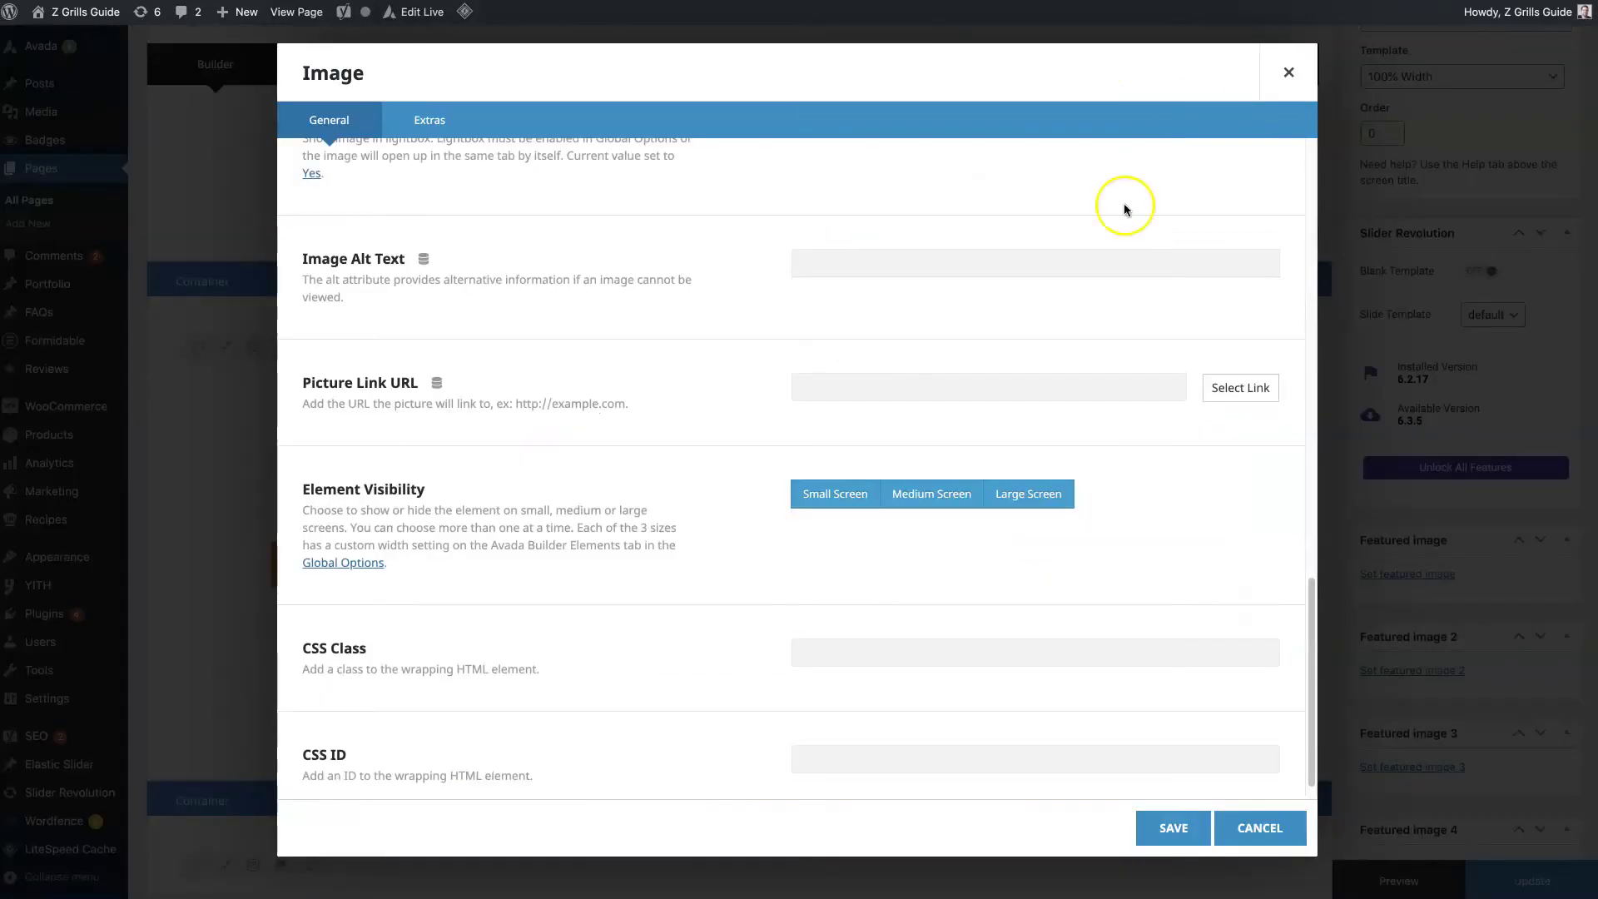
{"action": "scroll", "coordinate": [700, 418], "scroll_direction": "up", "scroll_amount": 4}
{"action": "scroll", "coordinate": [701, 419], "scroll_direction": "up", "scroll_amount": 10}
{"action": "scroll", "coordinate": [701, 419], "scroll_direction": "down", "scroll_amount": 4}
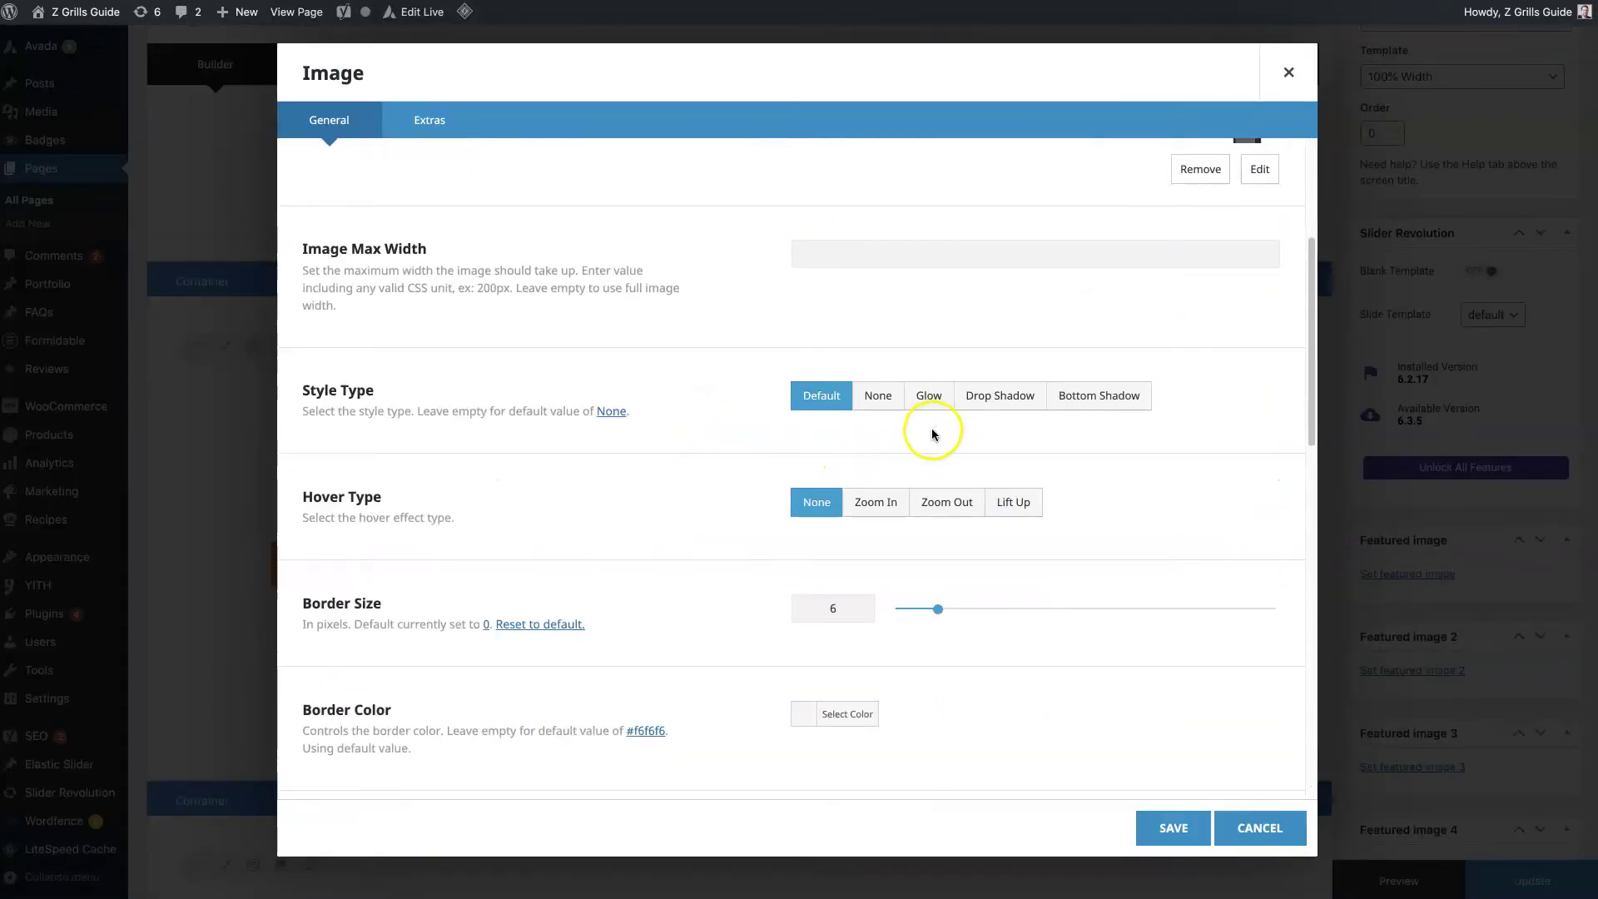
Preview the Zoom In, Lift Up and Zoom Out hover effects on the grill image, then set Hover Type to None.
{"action": "left_click_drag", "start_coordinate": [261, 499], "coordinate": [298, 497]}
{"action": "left_click", "coordinate": [868, 512]}
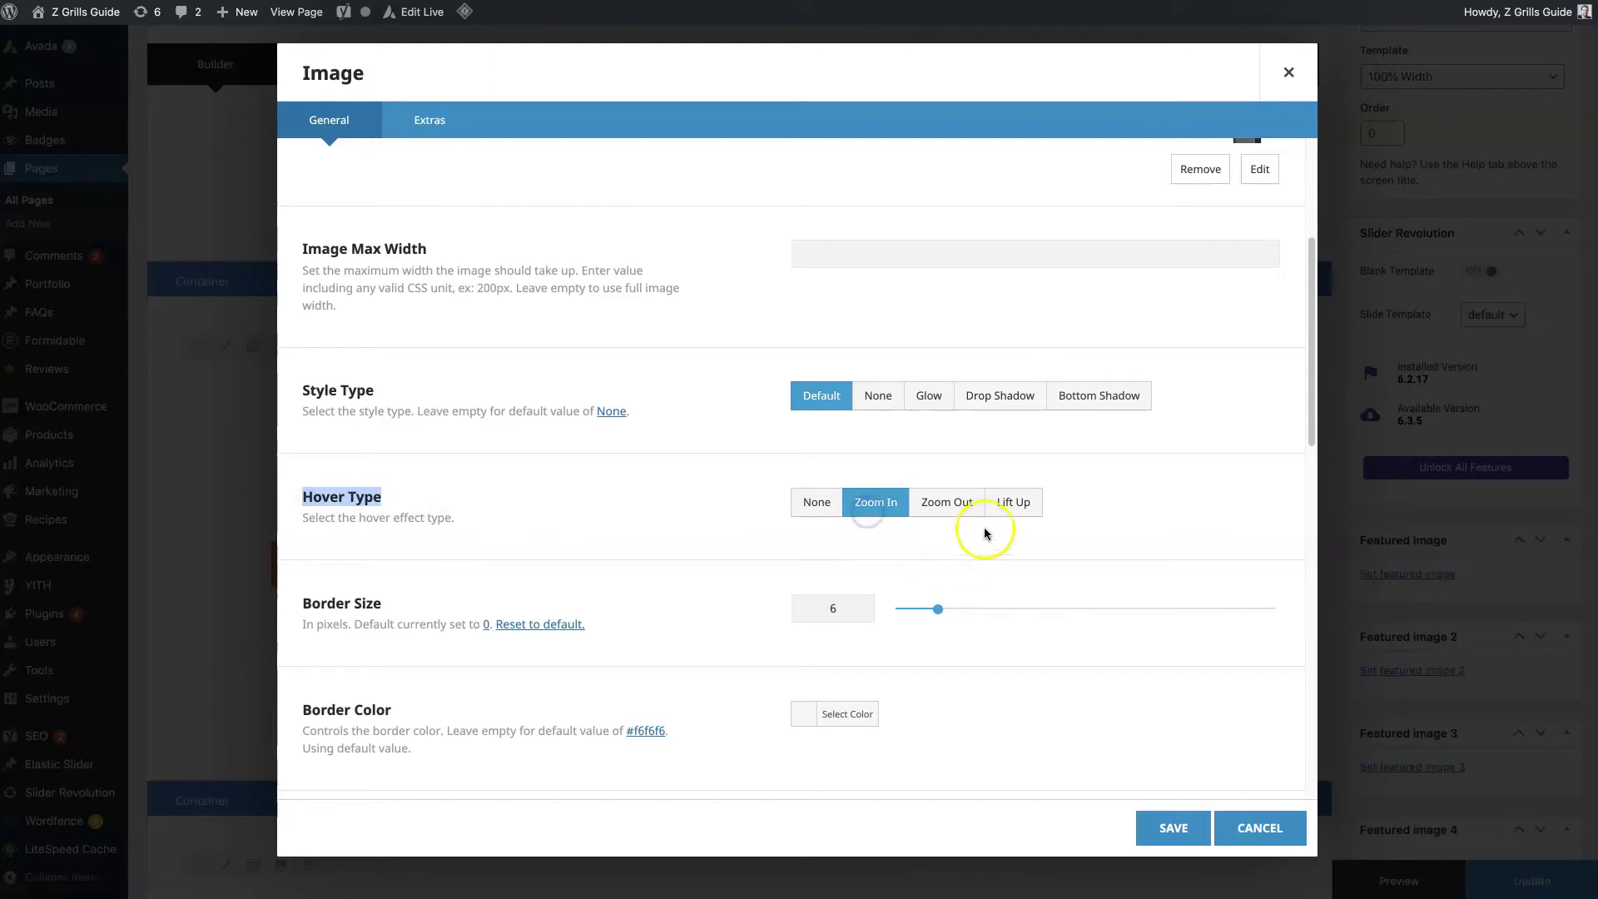
{"action": "left_click", "coordinate": [1013, 502]}
{"action": "left_click", "coordinate": [941, 503]}
{"action": "left_click", "coordinate": [814, 501]}
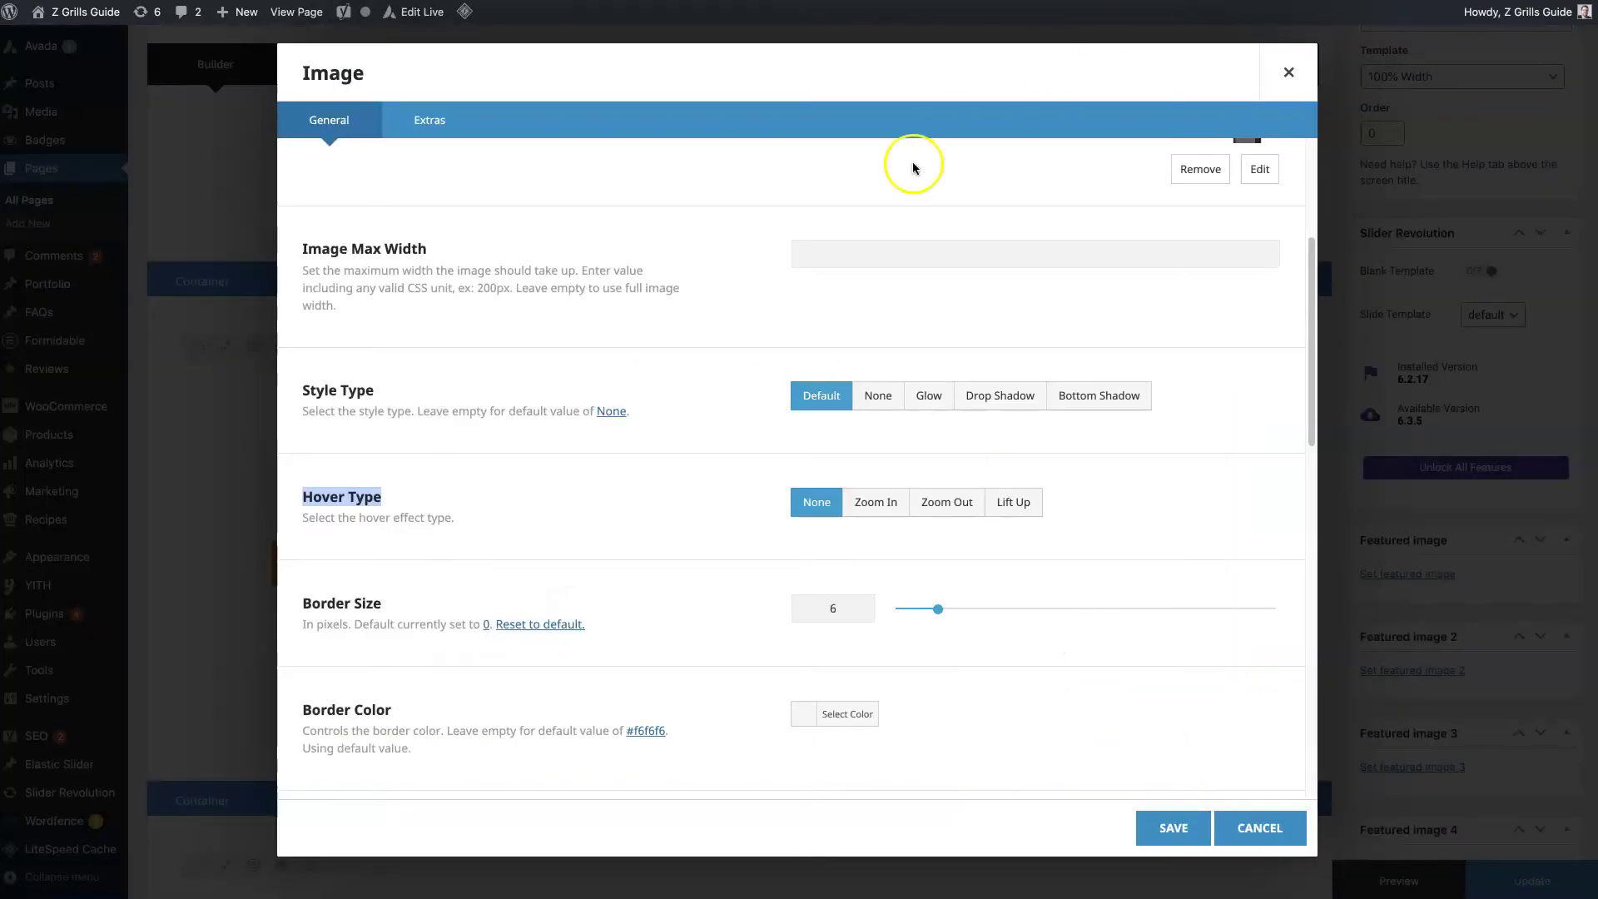
Scroll through the remaining image options and bring up the Extras animation and filter settings.
{"action": "left_click", "coordinate": [649, 462]}
{"action": "scroll", "coordinate": [717, 524], "scroll_direction": "down", "scroll_amount": 1}
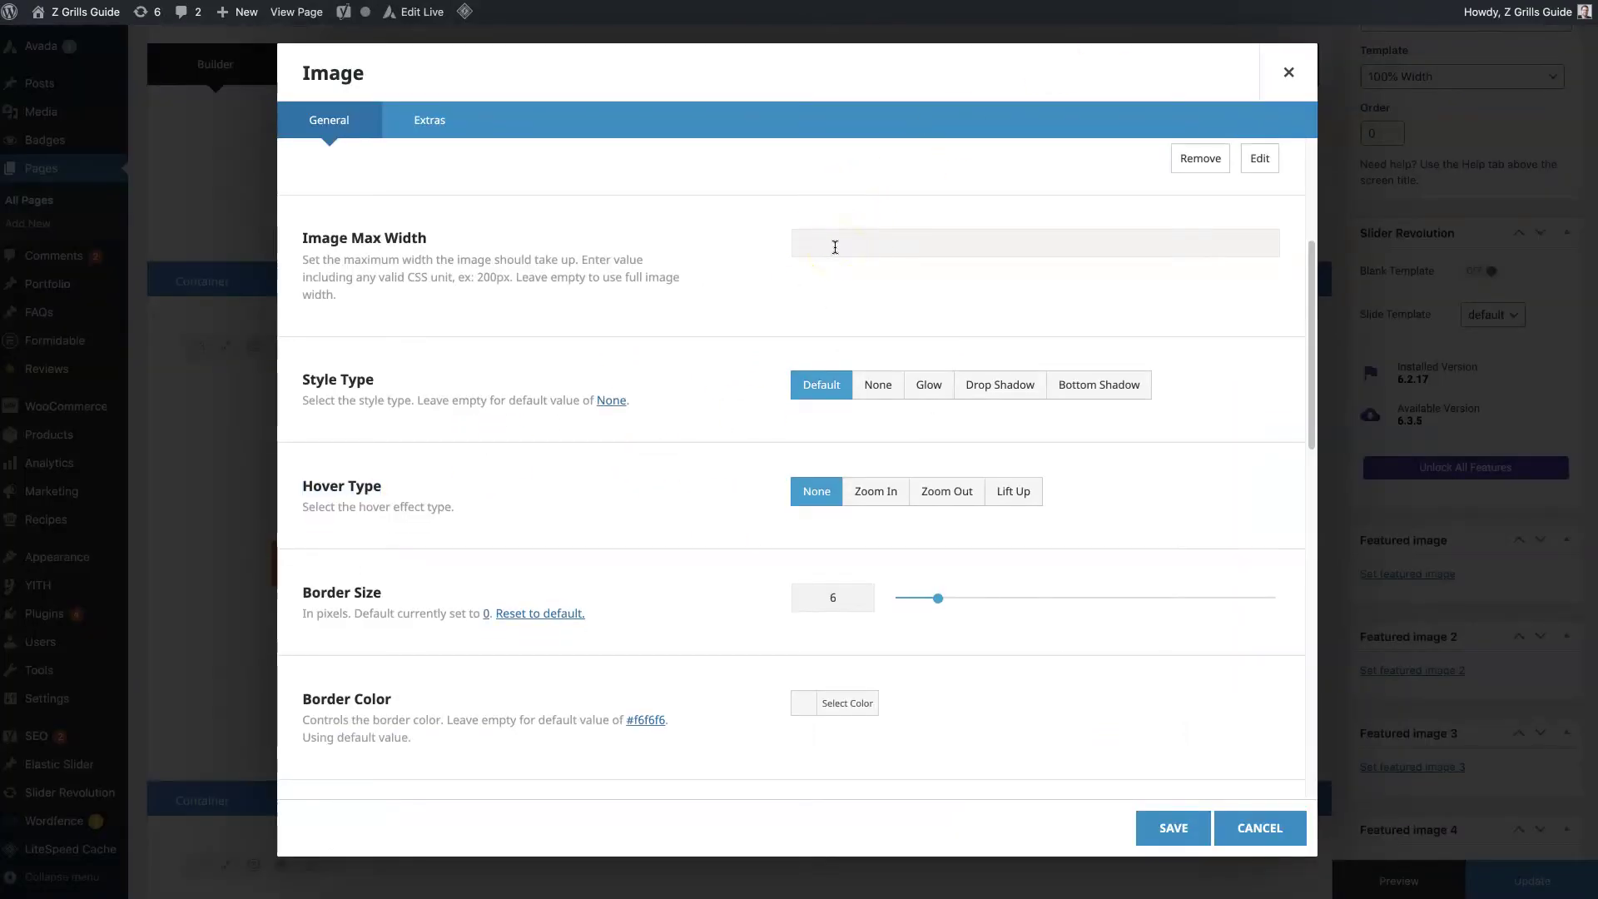
{"action": "scroll", "coordinate": [681, 378], "scroll_direction": "down", "scroll_amount": 7}
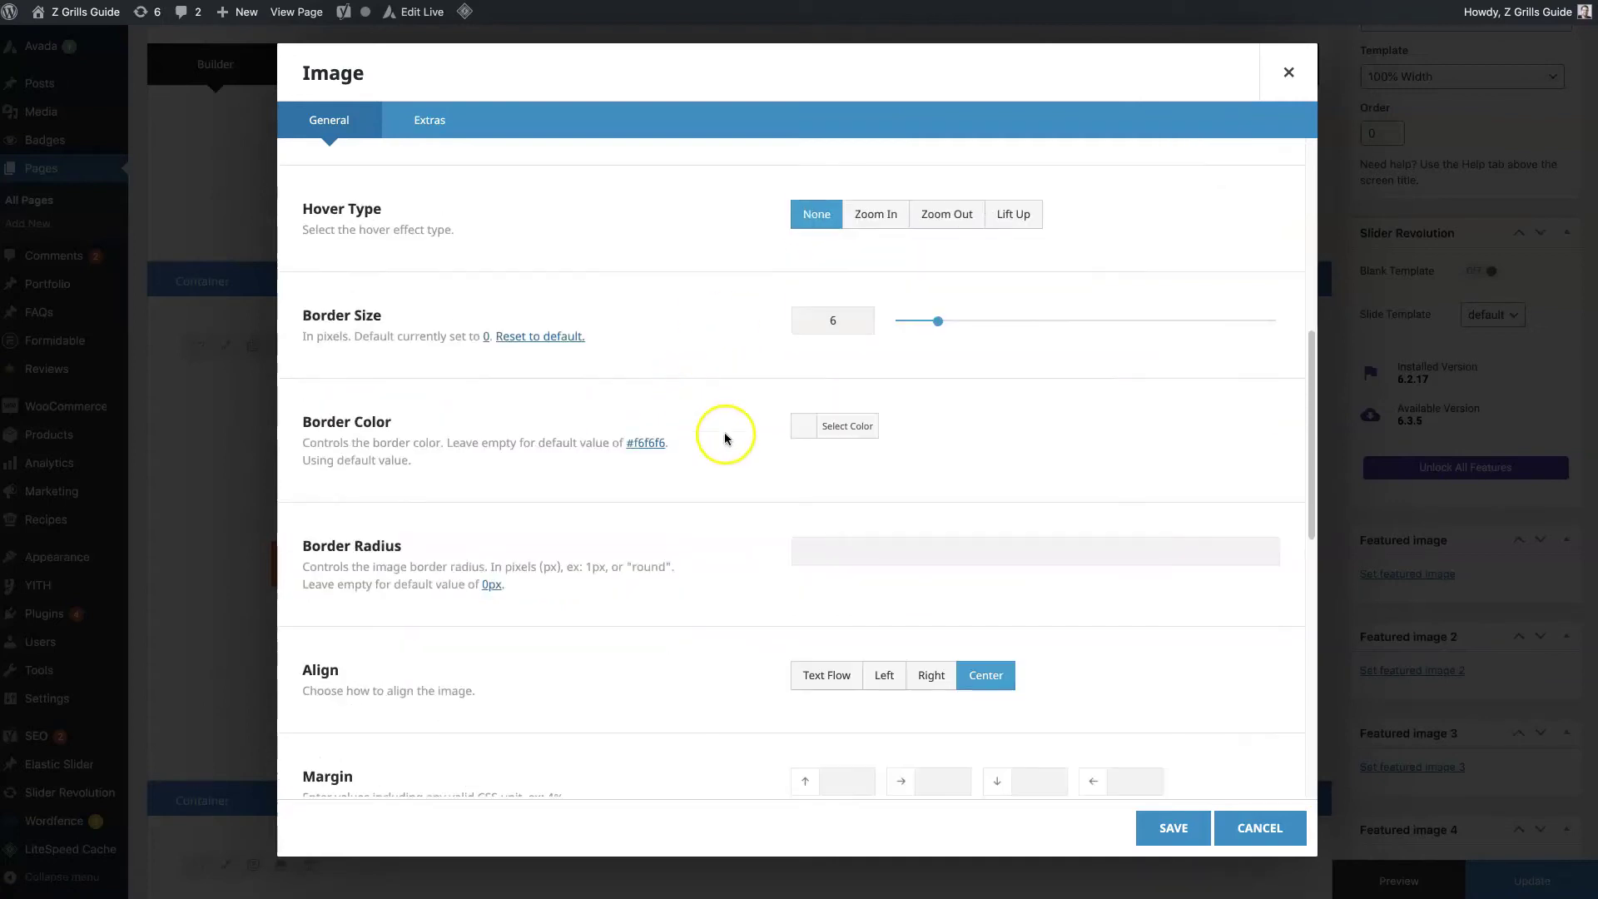
{"action": "scroll", "coordinate": [735, 454], "scroll_direction": "down", "scroll_amount": 5}
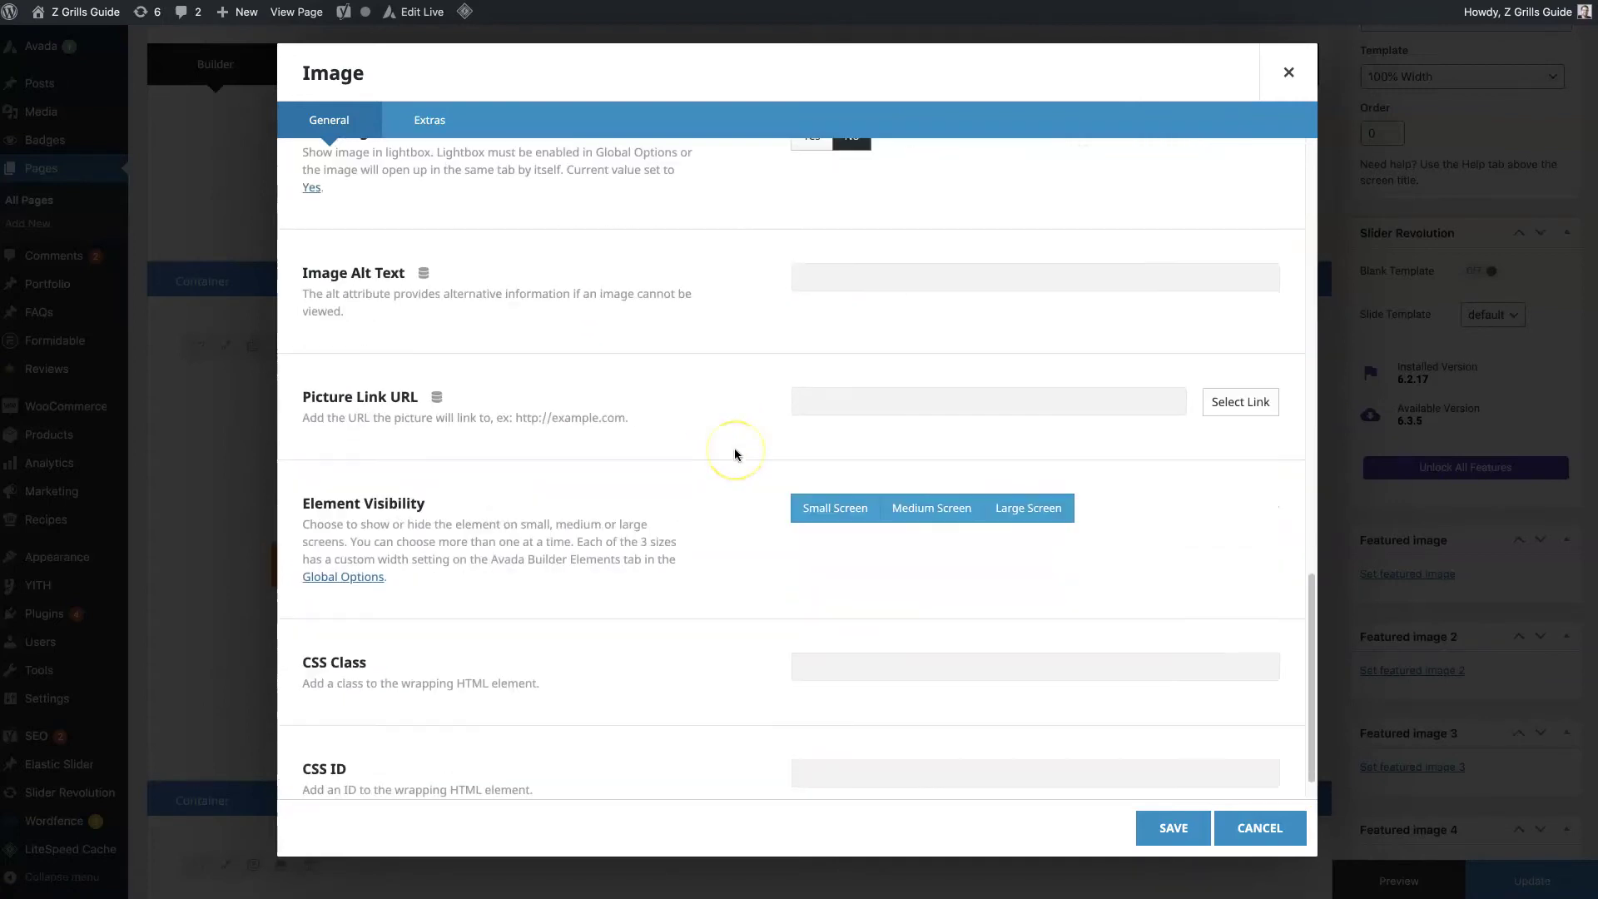
{"action": "scroll", "coordinate": [734, 454], "scroll_direction": "up", "scroll_amount": 15}
{"action": "left_click", "coordinate": [429, 120]}
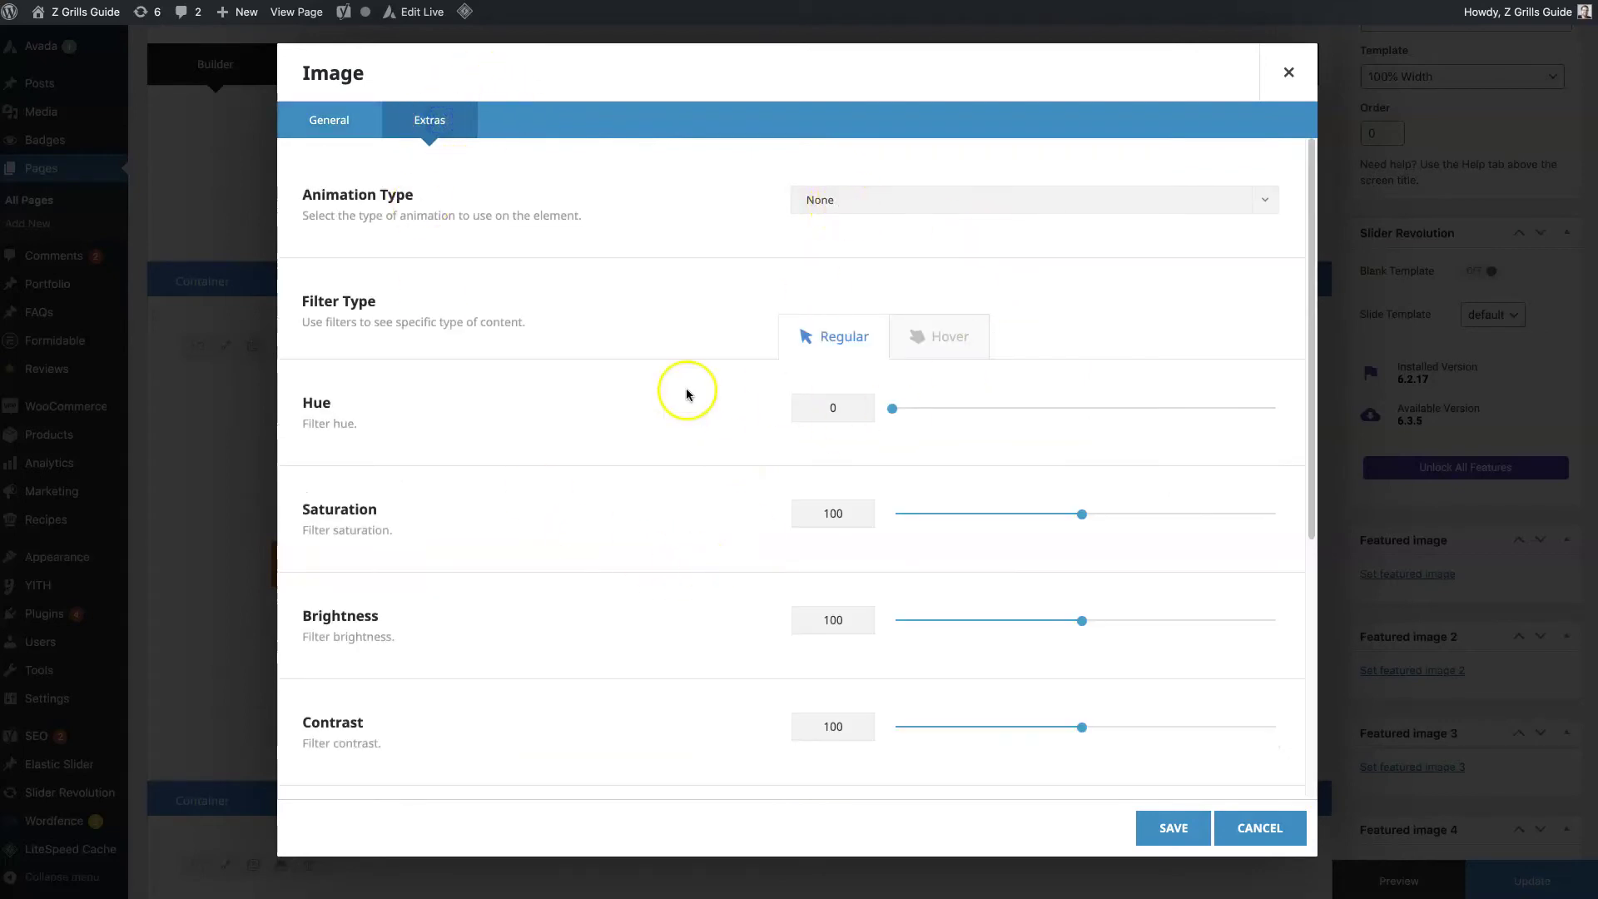
Check the animation type list and keep the image's animation at None.
{"action": "scroll", "coordinate": [681, 517], "scroll_direction": "down", "scroll_amount": 2}
{"action": "scroll", "coordinate": [683, 519], "scroll_direction": "up", "scroll_amount": 2}
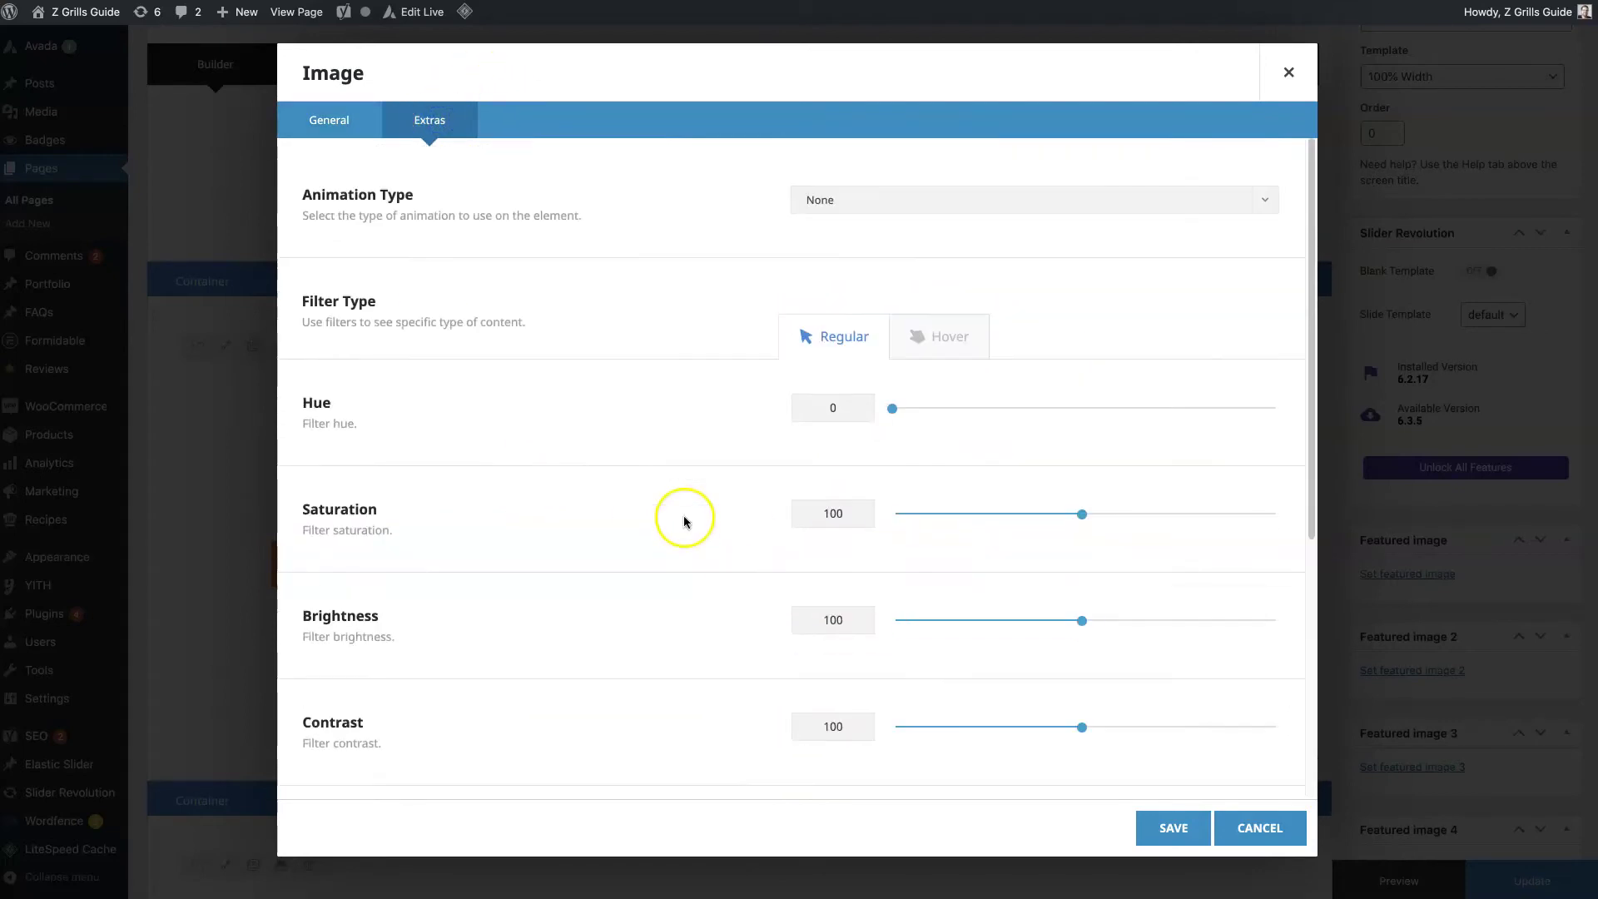
{"action": "left_click", "coordinate": [868, 204]}
{"action": "left_click", "coordinate": [673, 254]}
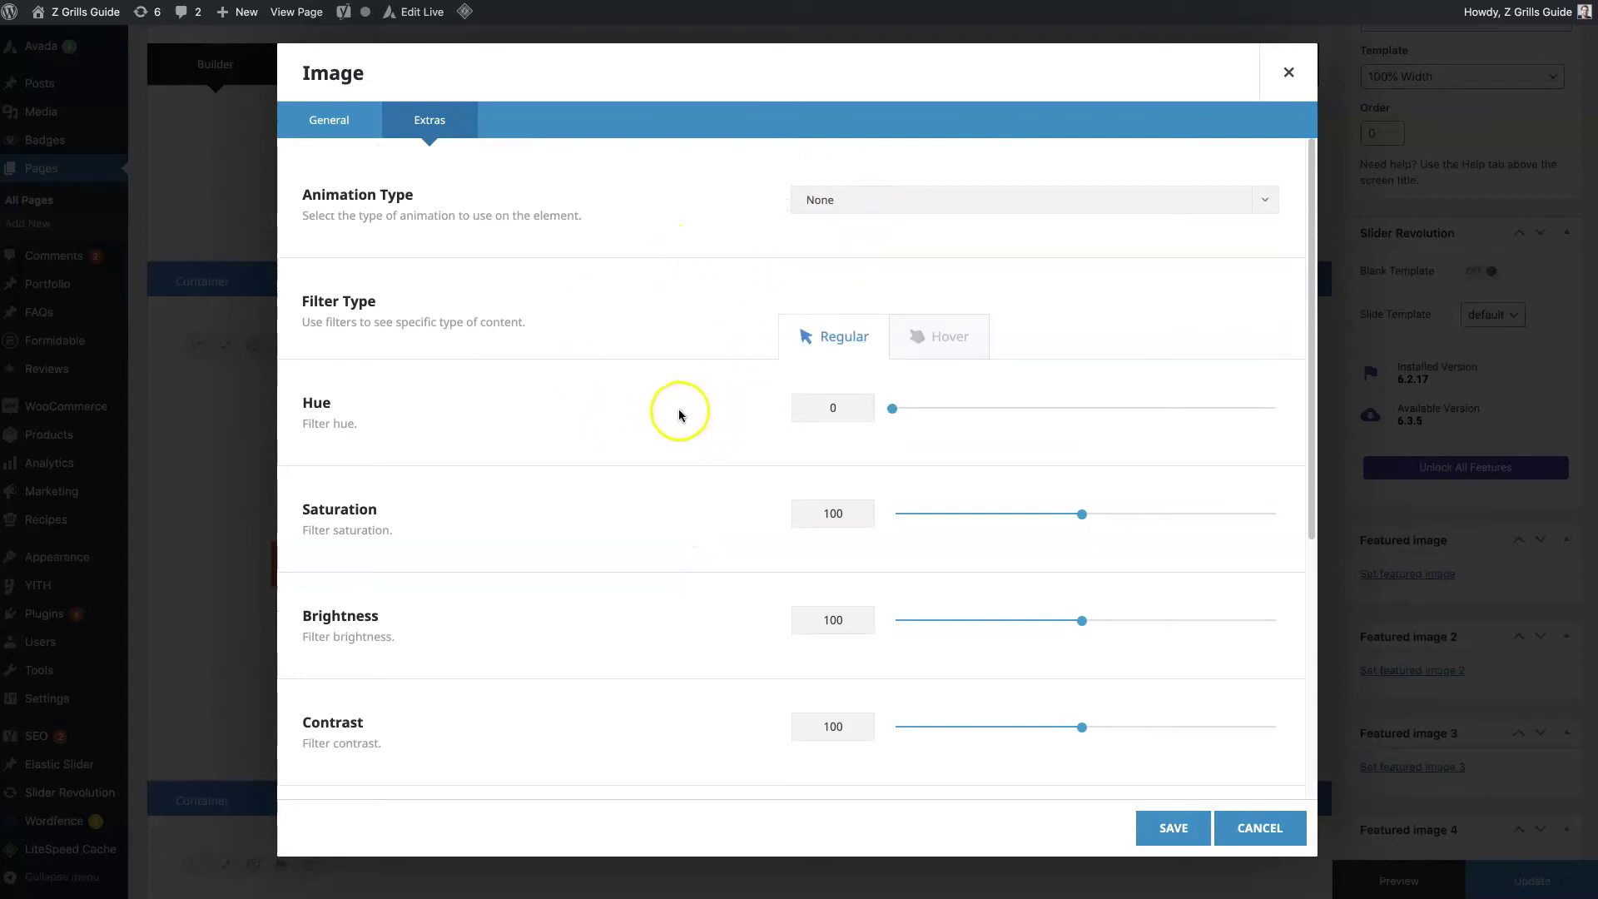
Review the default filter values, then go back to General to confirm Border Size 6.
{"action": "scroll", "coordinate": [677, 408], "scroll_direction": "down", "scroll_amount": 1}
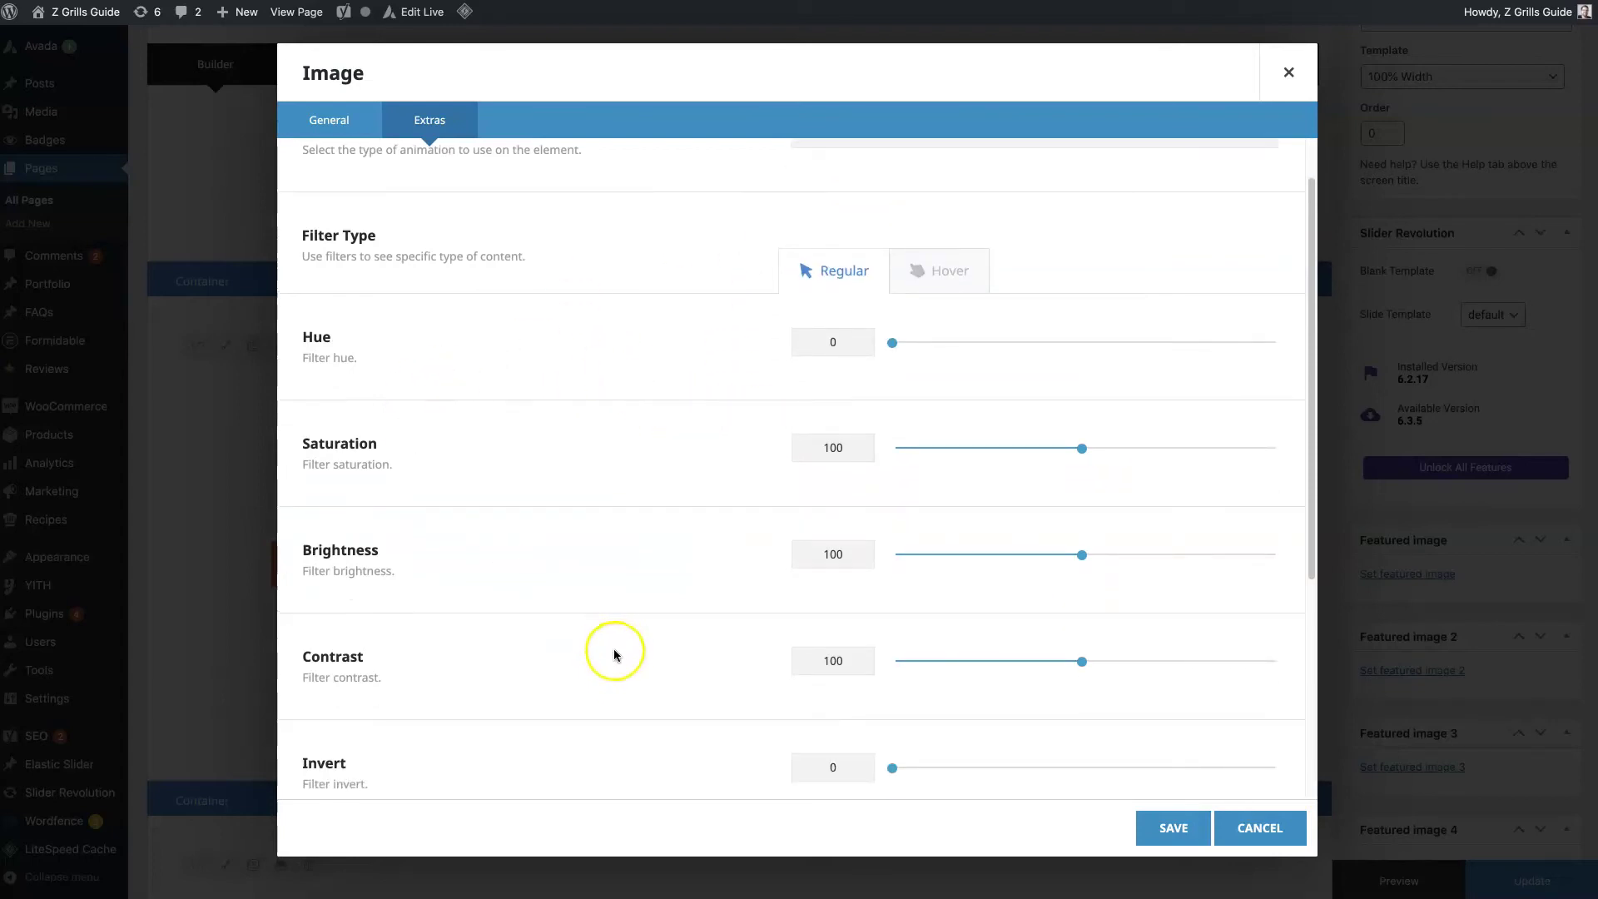
{"action": "scroll", "coordinate": [613, 647], "scroll_direction": "down", "scroll_amount": 5}
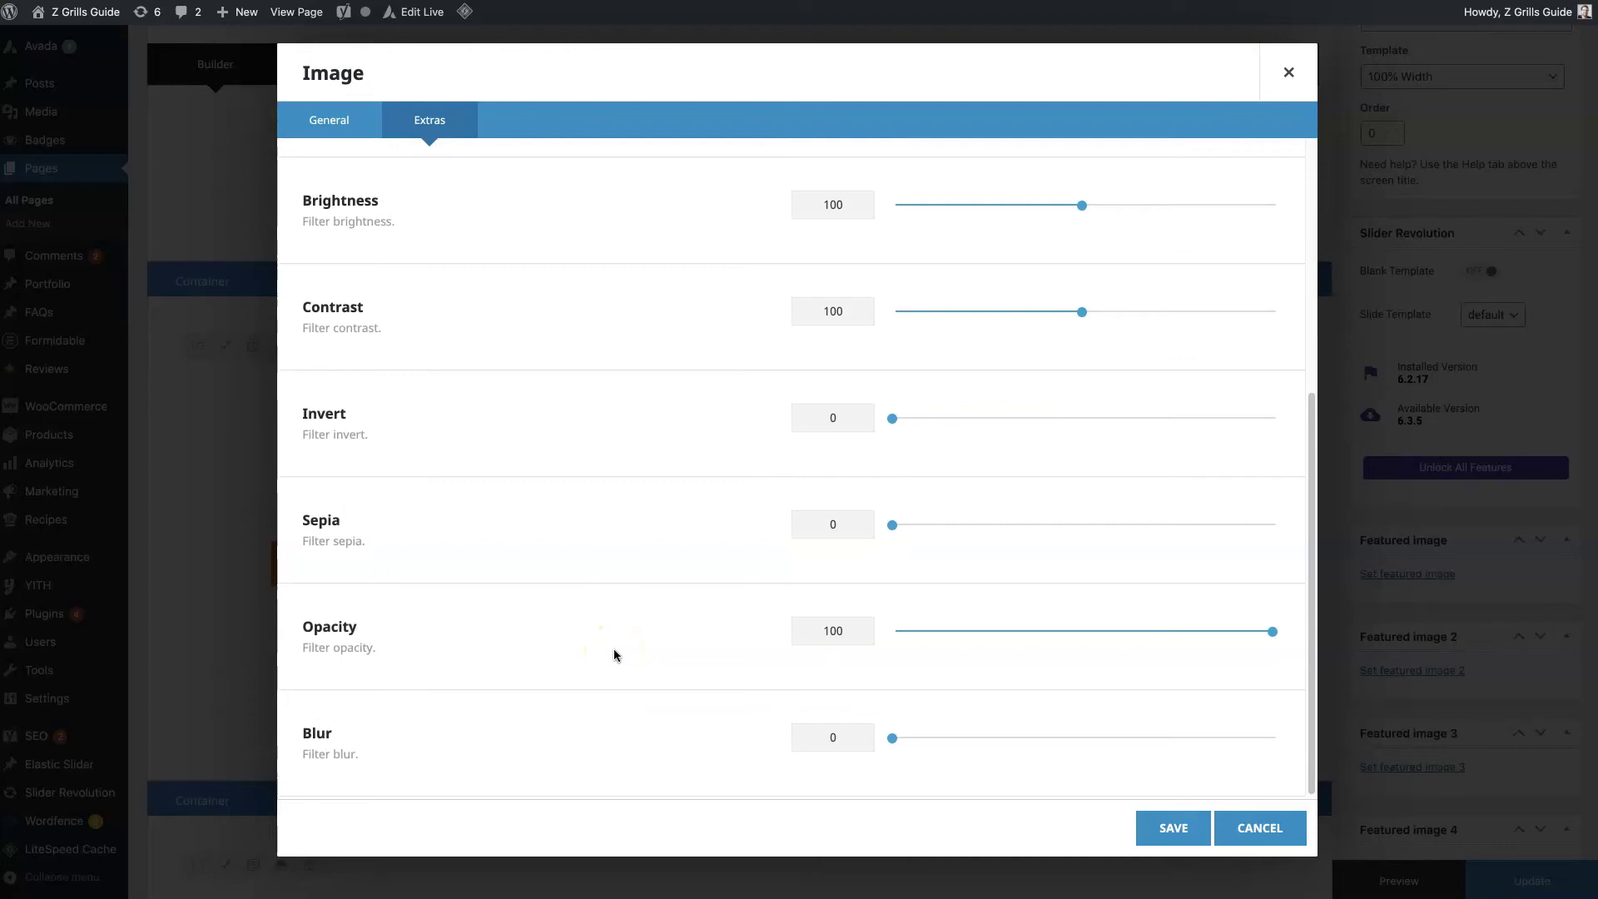
{"action": "scroll", "coordinate": [707, 582], "scroll_direction": "up", "scroll_amount": 6}
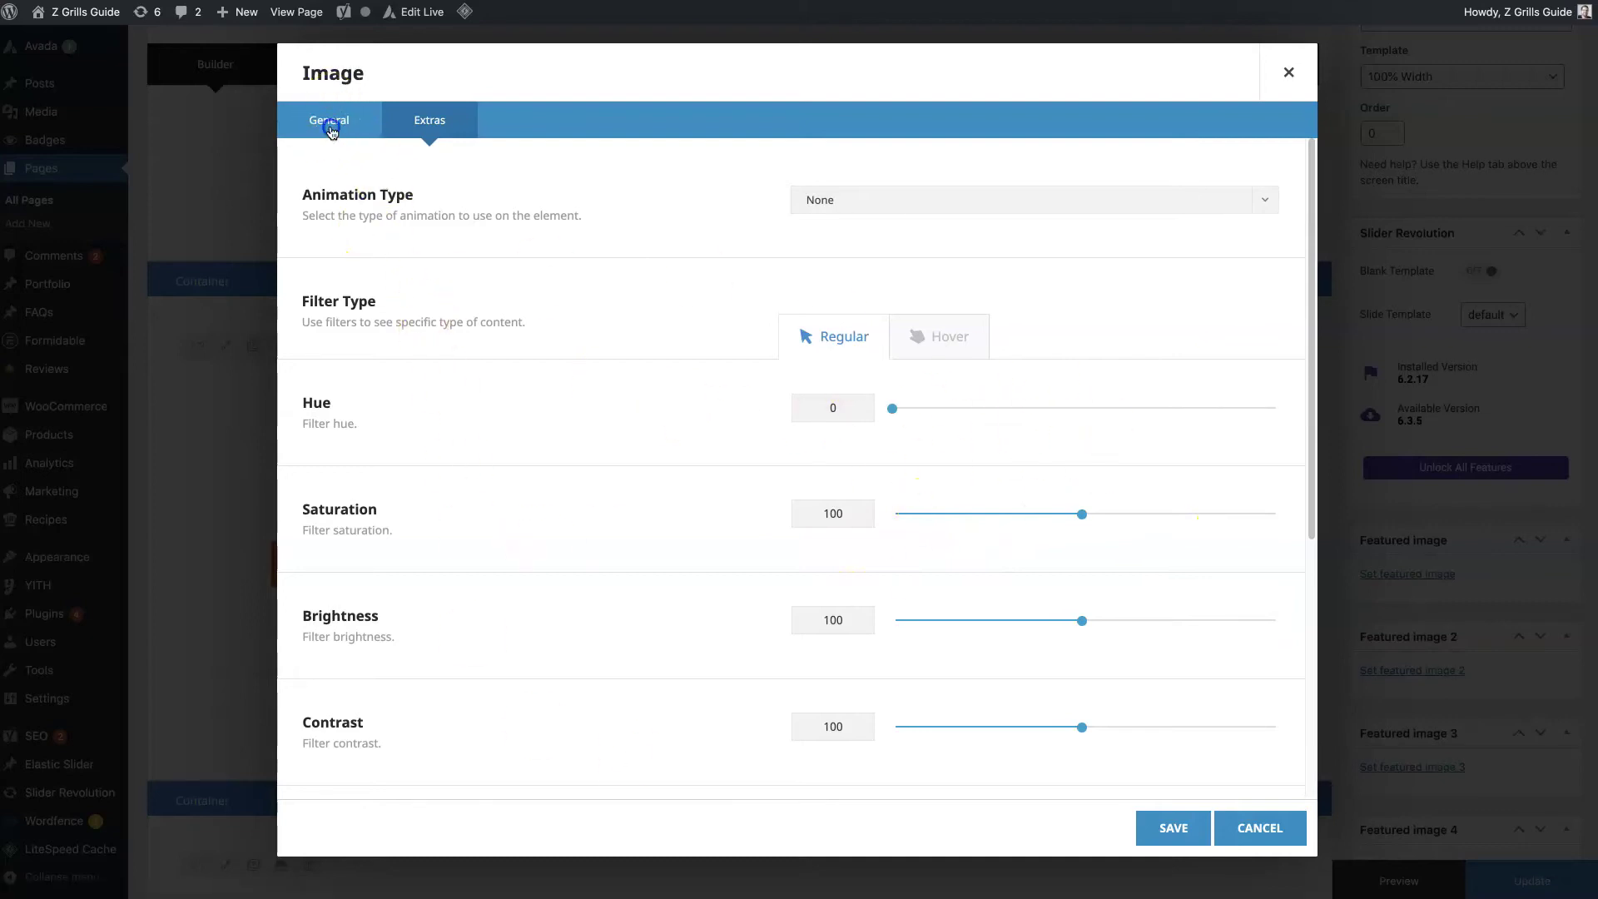
{"action": "left_click", "coordinate": [330, 132]}
{"action": "scroll", "coordinate": [625, 543], "scroll_direction": "down", "scroll_amount": 9}
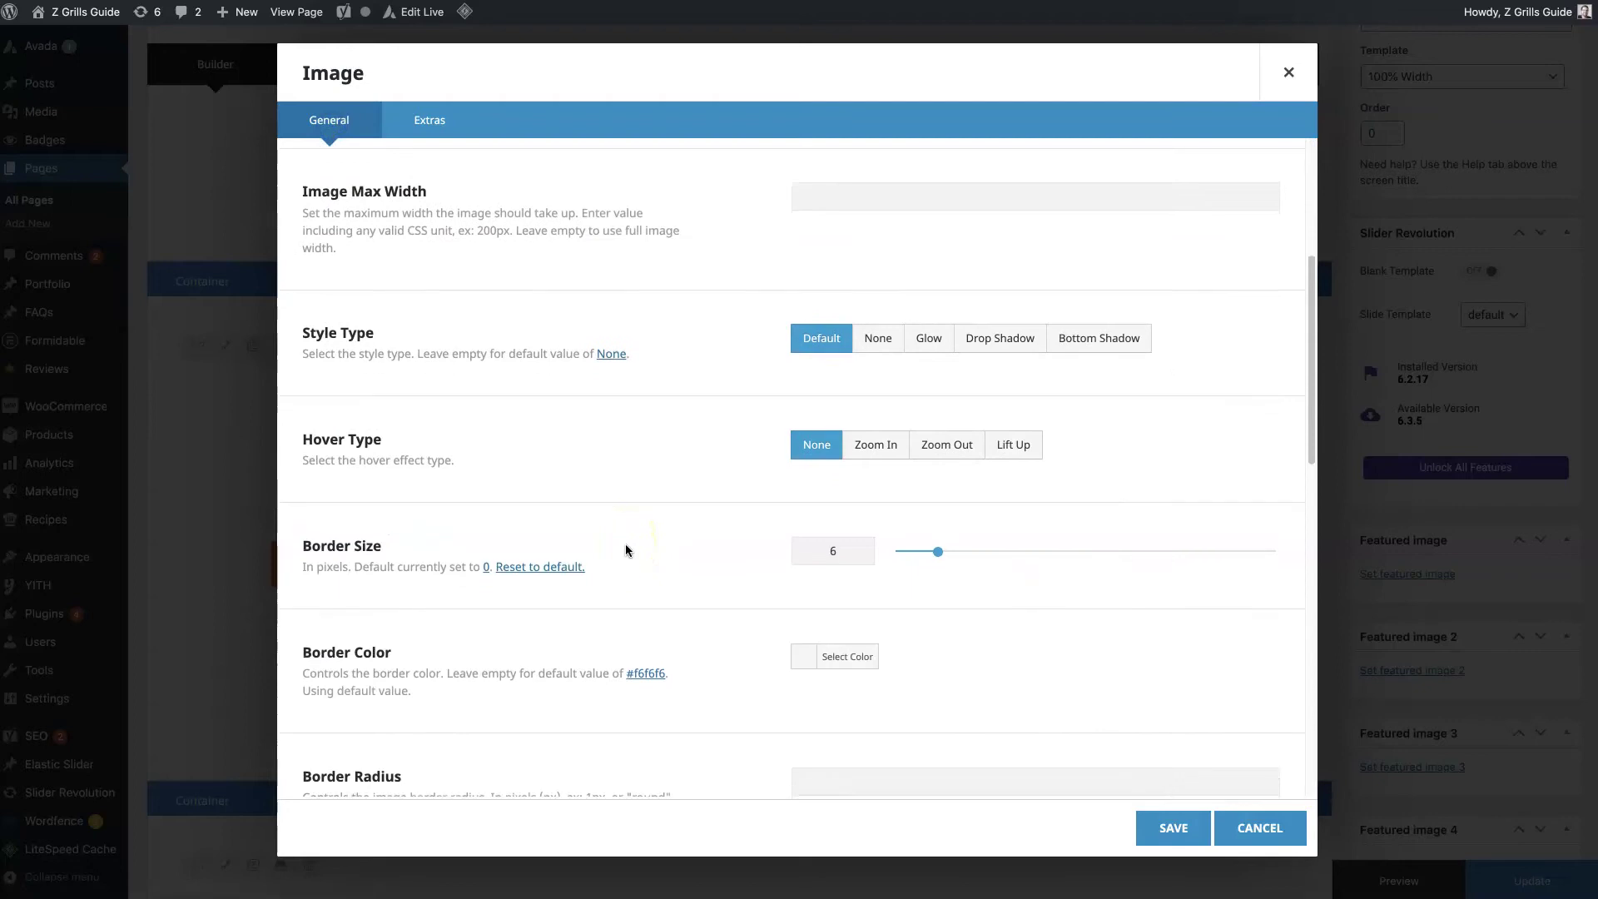
{"action": "scroll", "coordinate": [626, 548], "scroll_direction": "down", "scroll_amount": 8}
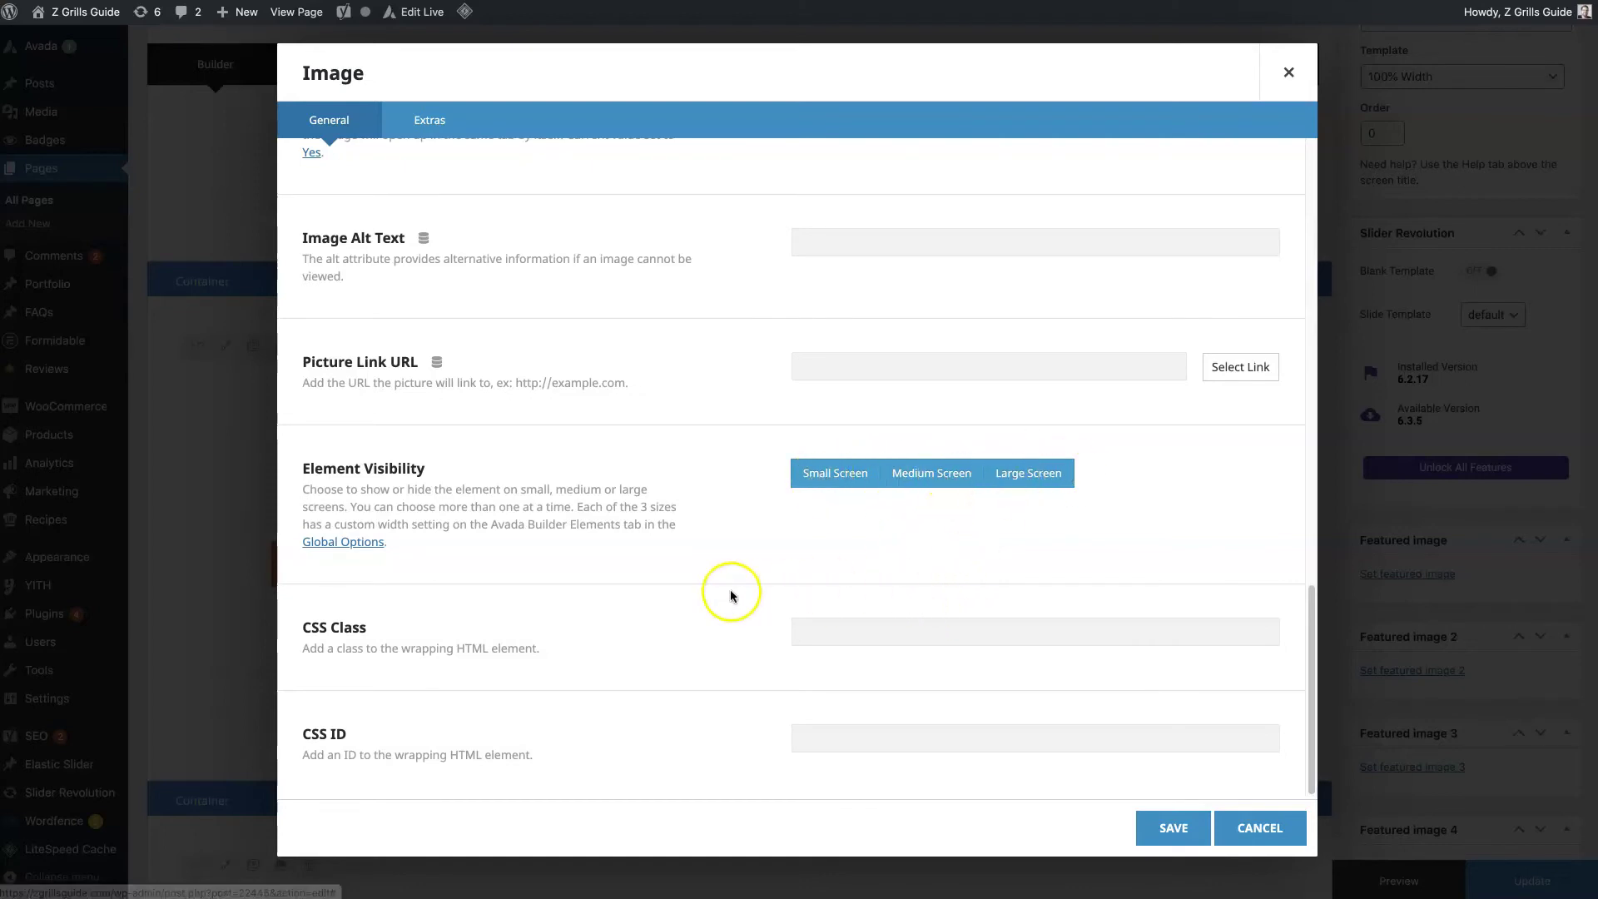
Save the grill image, delete the extra image from column one, and start adding an element there.
{"action": "left_click", "coordinate": [1169, 827]}
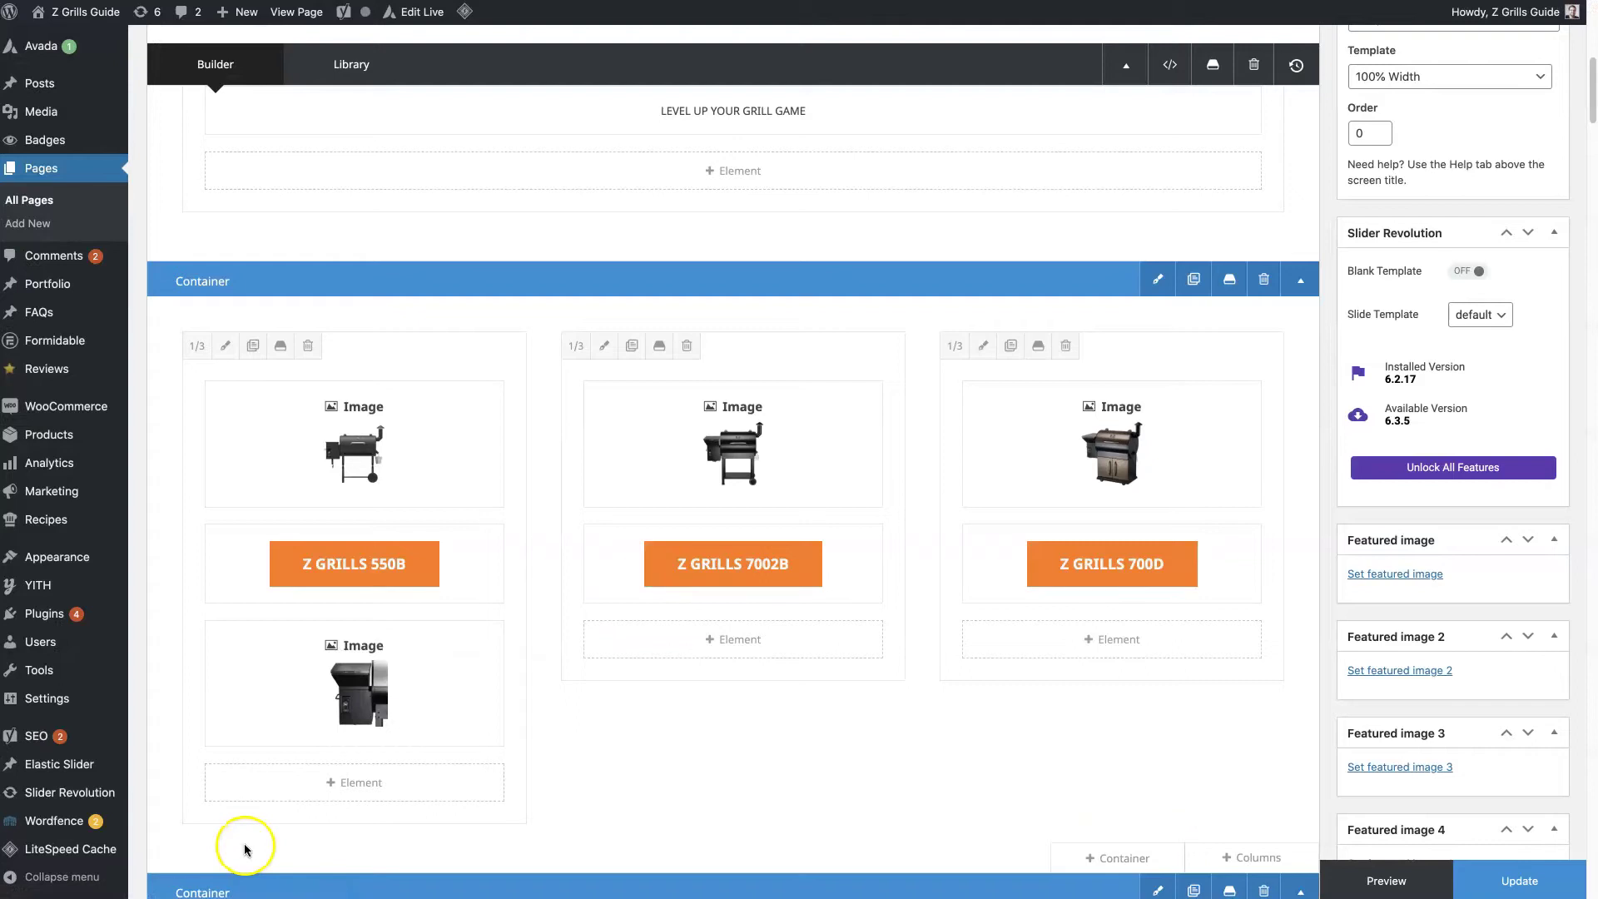
{"action": "left_click", "coordinate": [403, 683]}
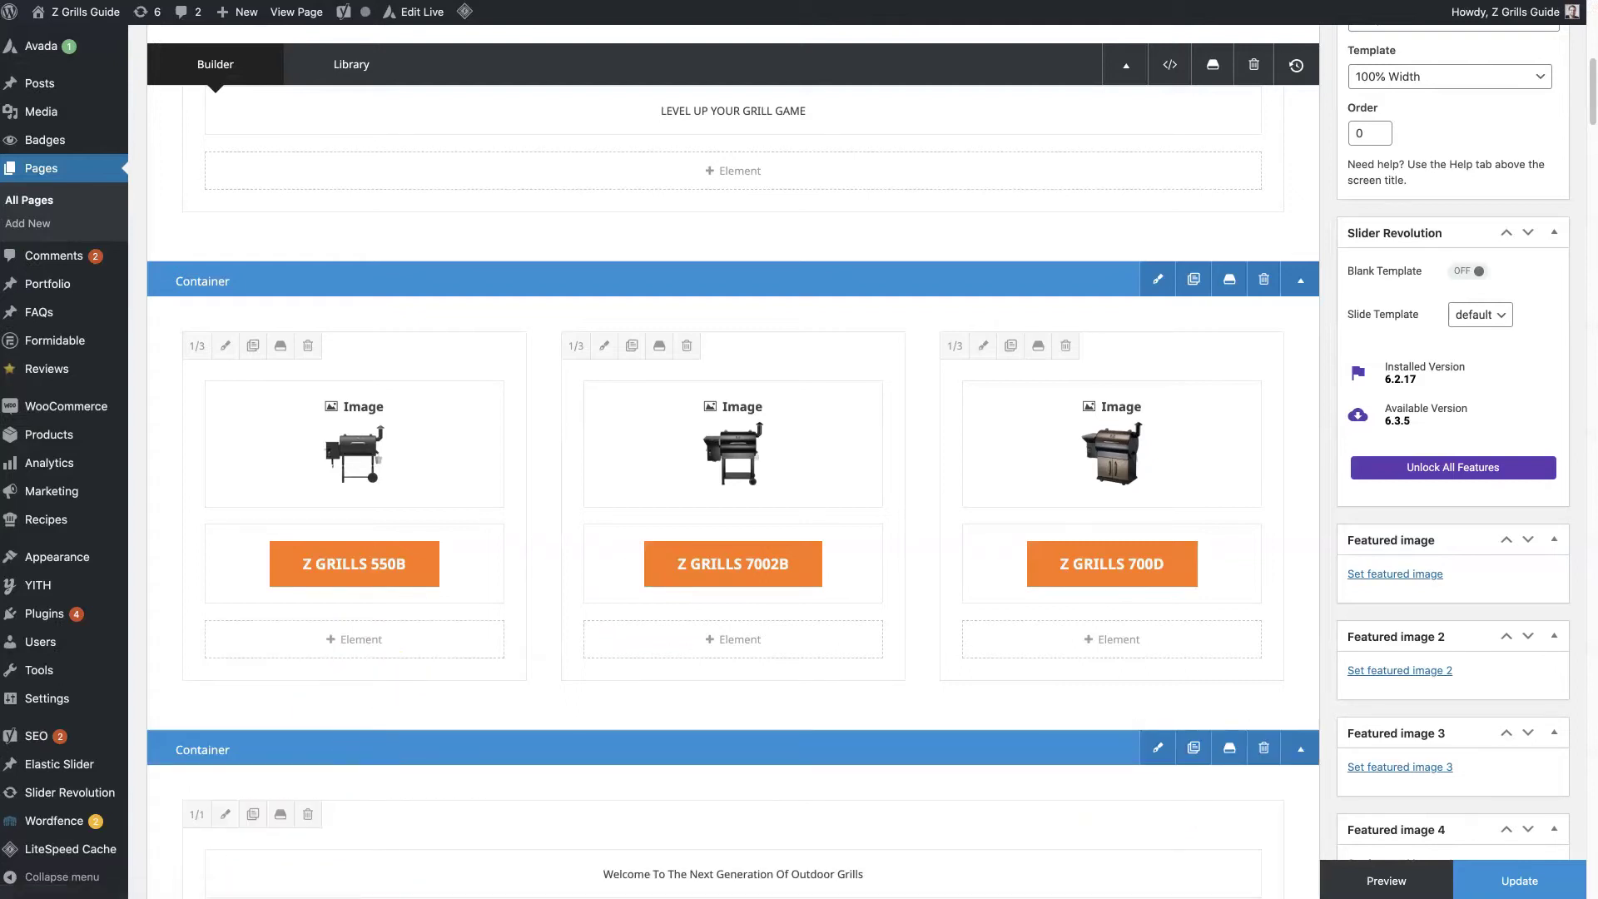
{"action": "scroll", "coordinate": [528, 510], "scroll_direction": "down", "scroll_amount": 1}
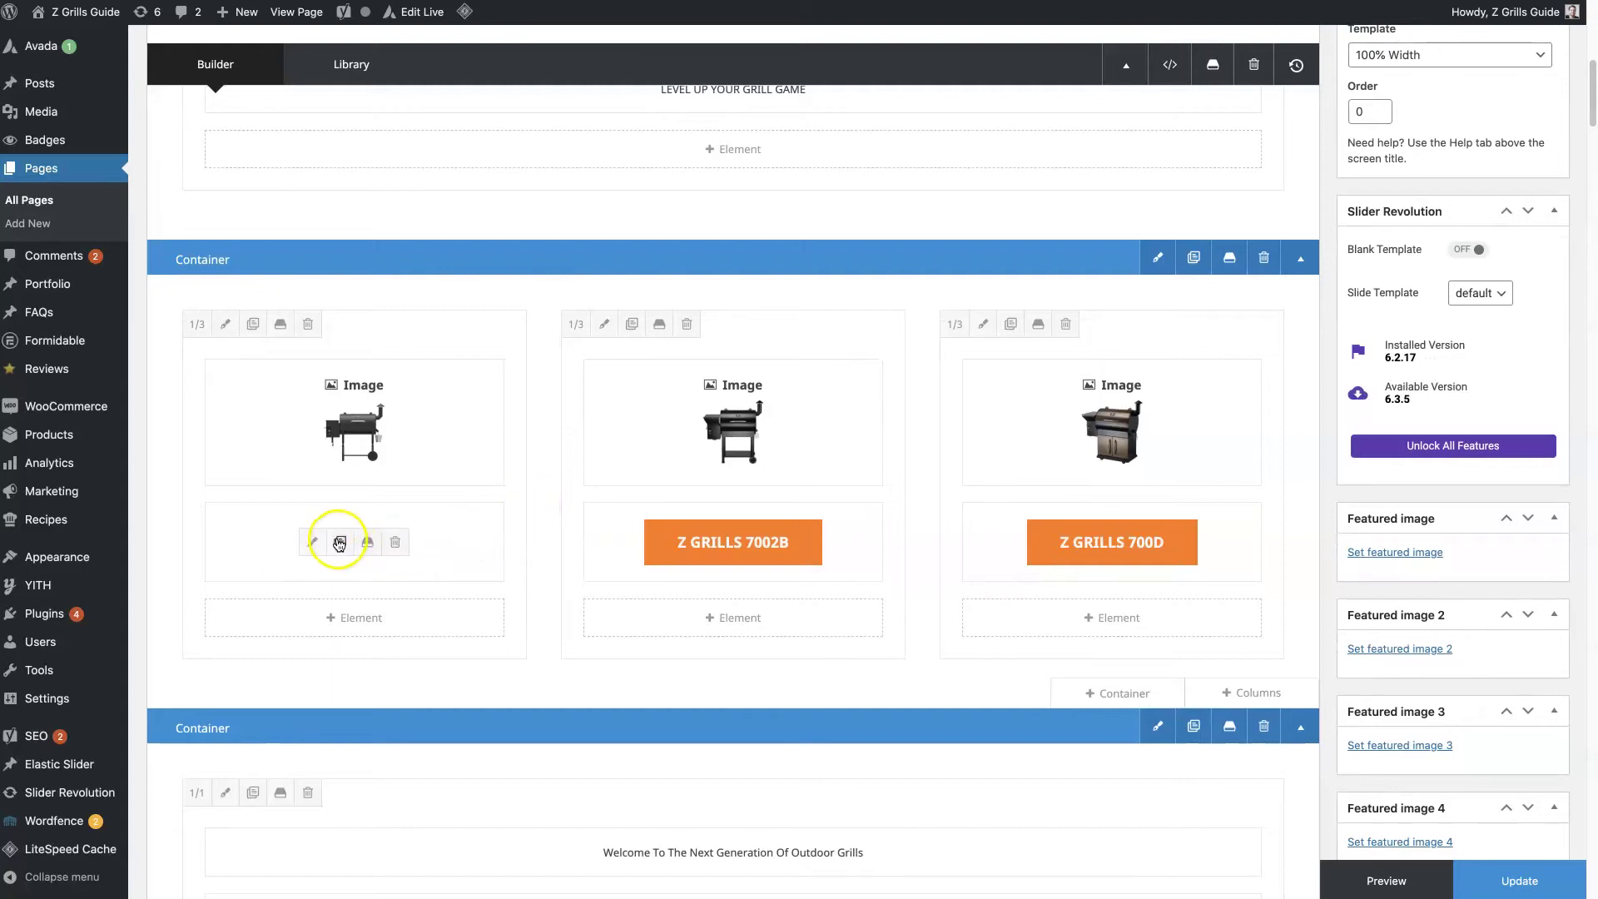
{"action": "left_click", "coordinate": [417, 617]}
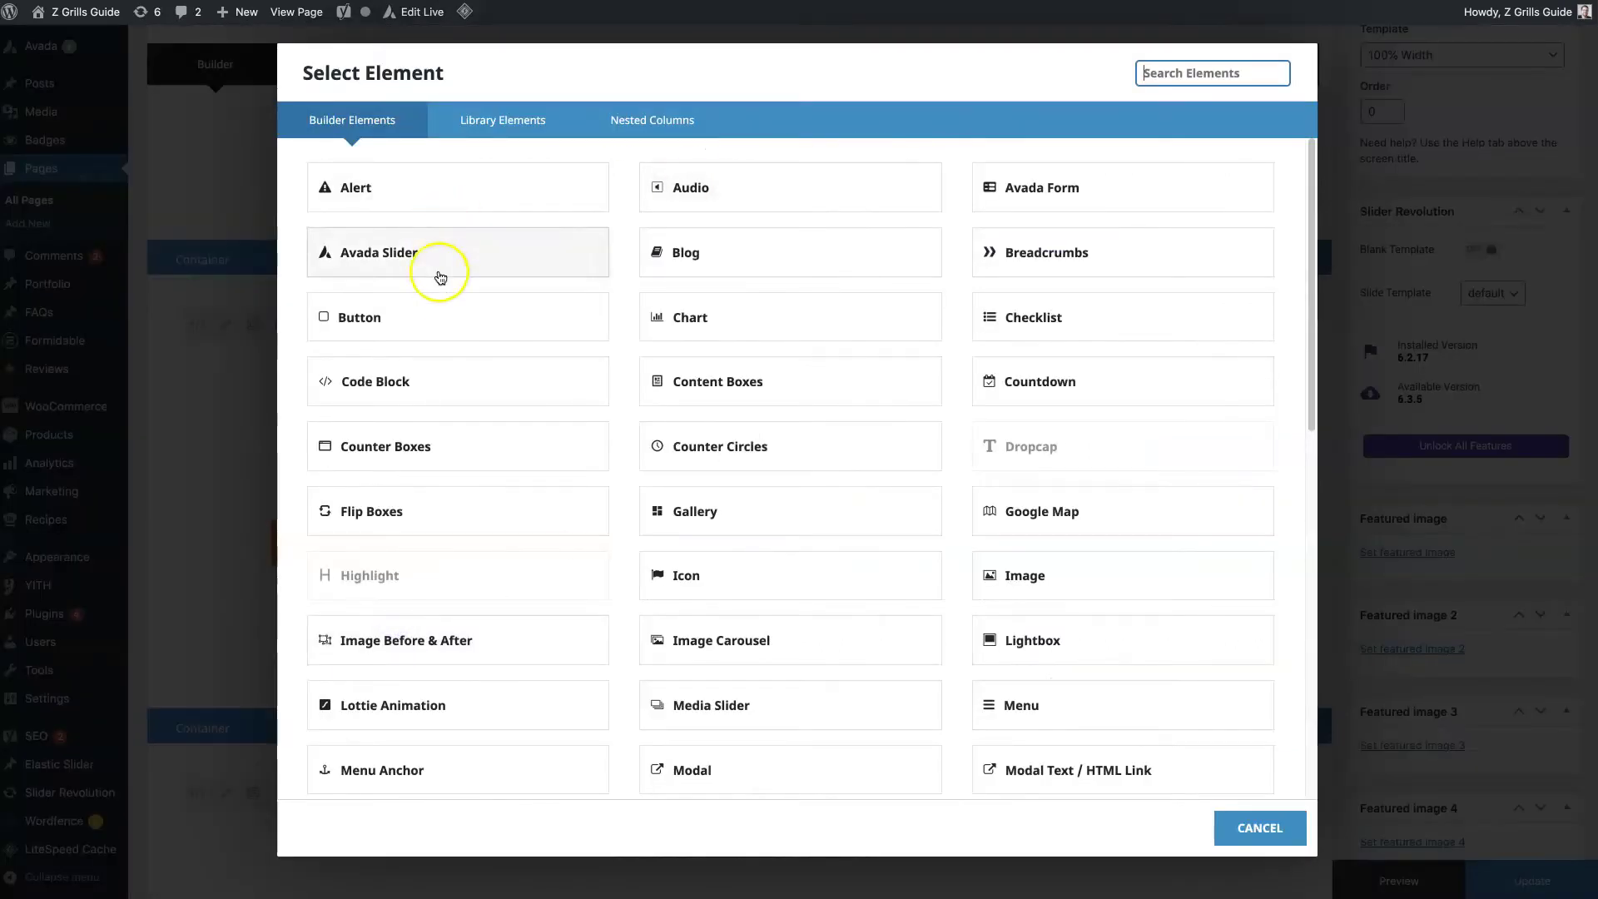
Add a Button element to the first column and look over its placeholder text.
{"action": "left_click", "coordinate": [438, 312]}
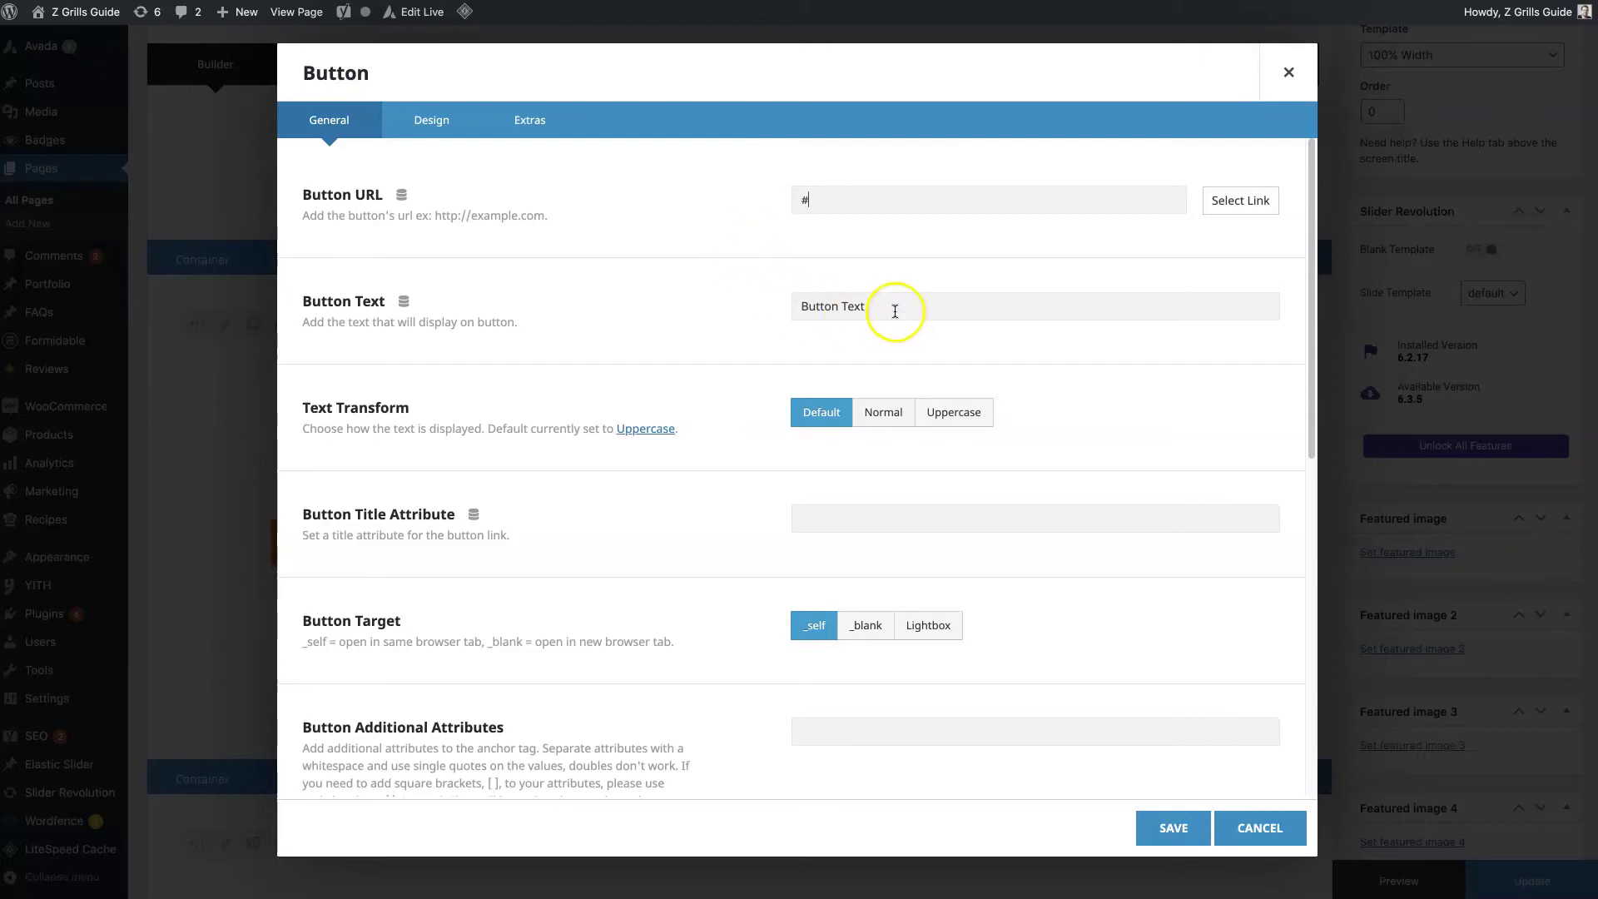
{"action": "left_click_drag", "start_coordinate": [888, 311], "coordinate": [657, 292]}
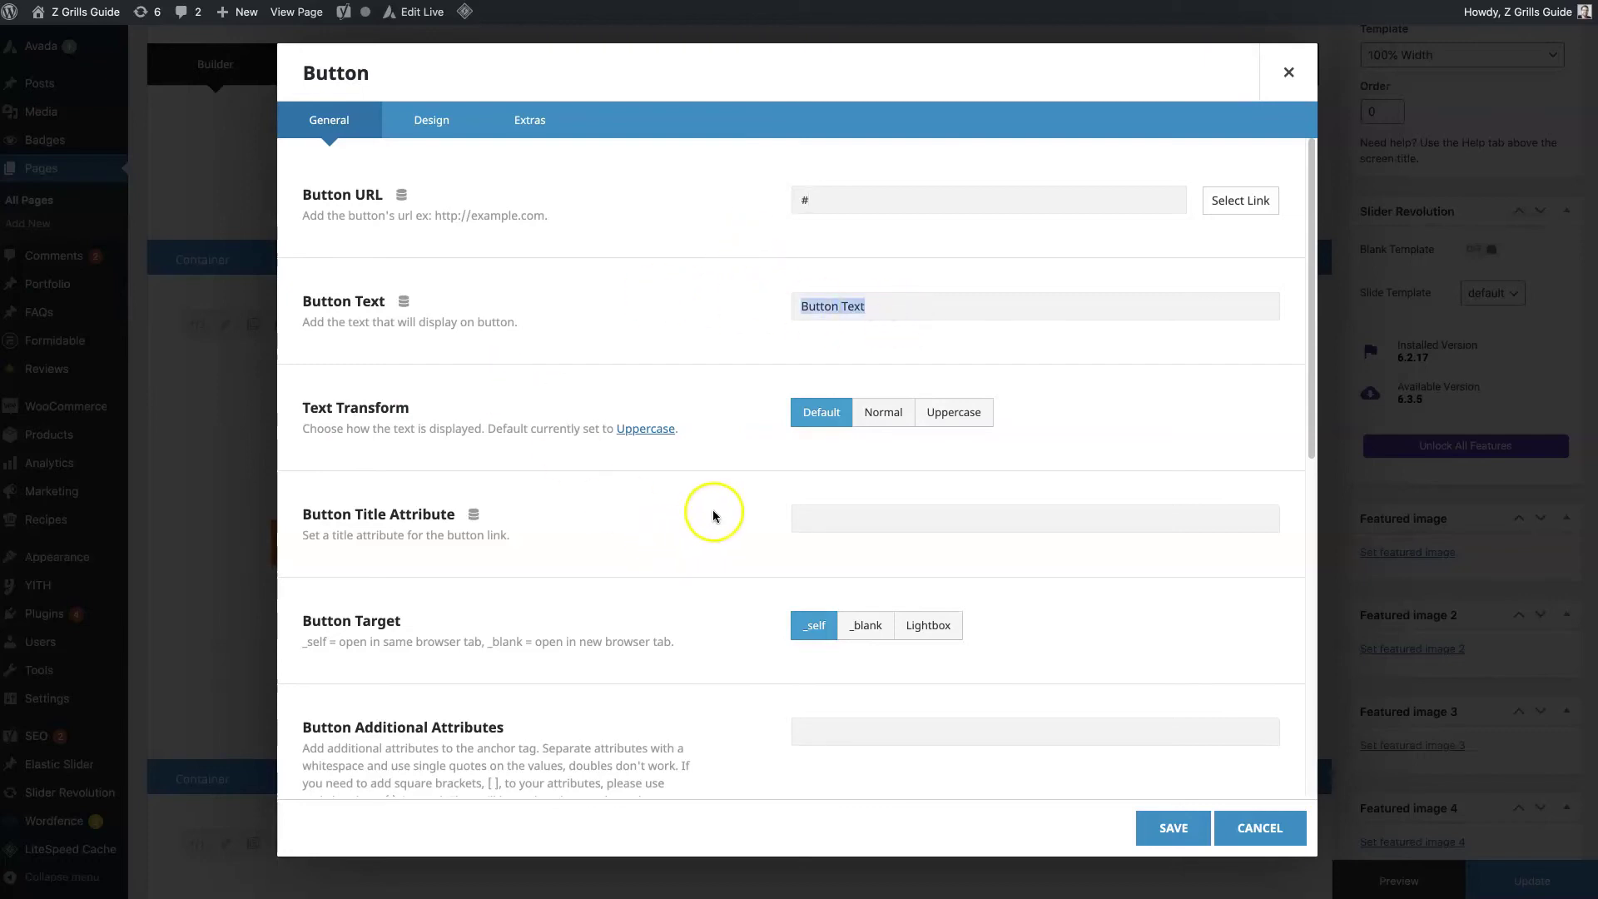
{"action": "left_click", "coordinate": [714, 570]}
{"action": "scroll", "coordinate": [731, 591], "scroll_direction": "down", "scroll_amount": 3}
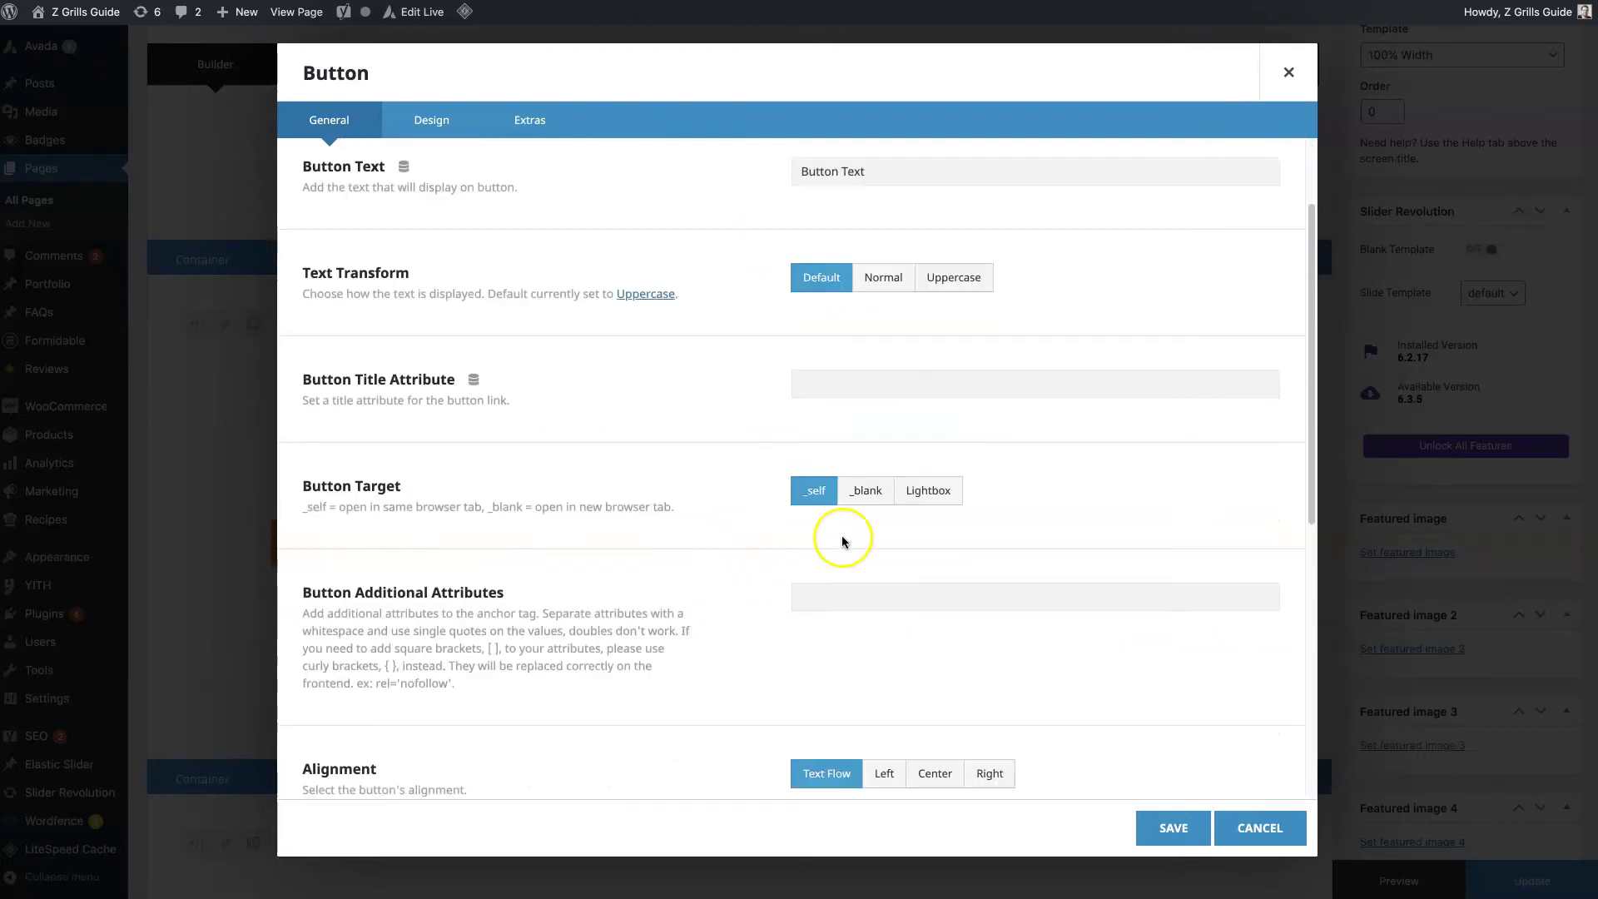
Try Button Target _blank and Lightbox, settle on _self, and view the Design settings.
{"action": "left_click", "coordinate": [867, 493]}
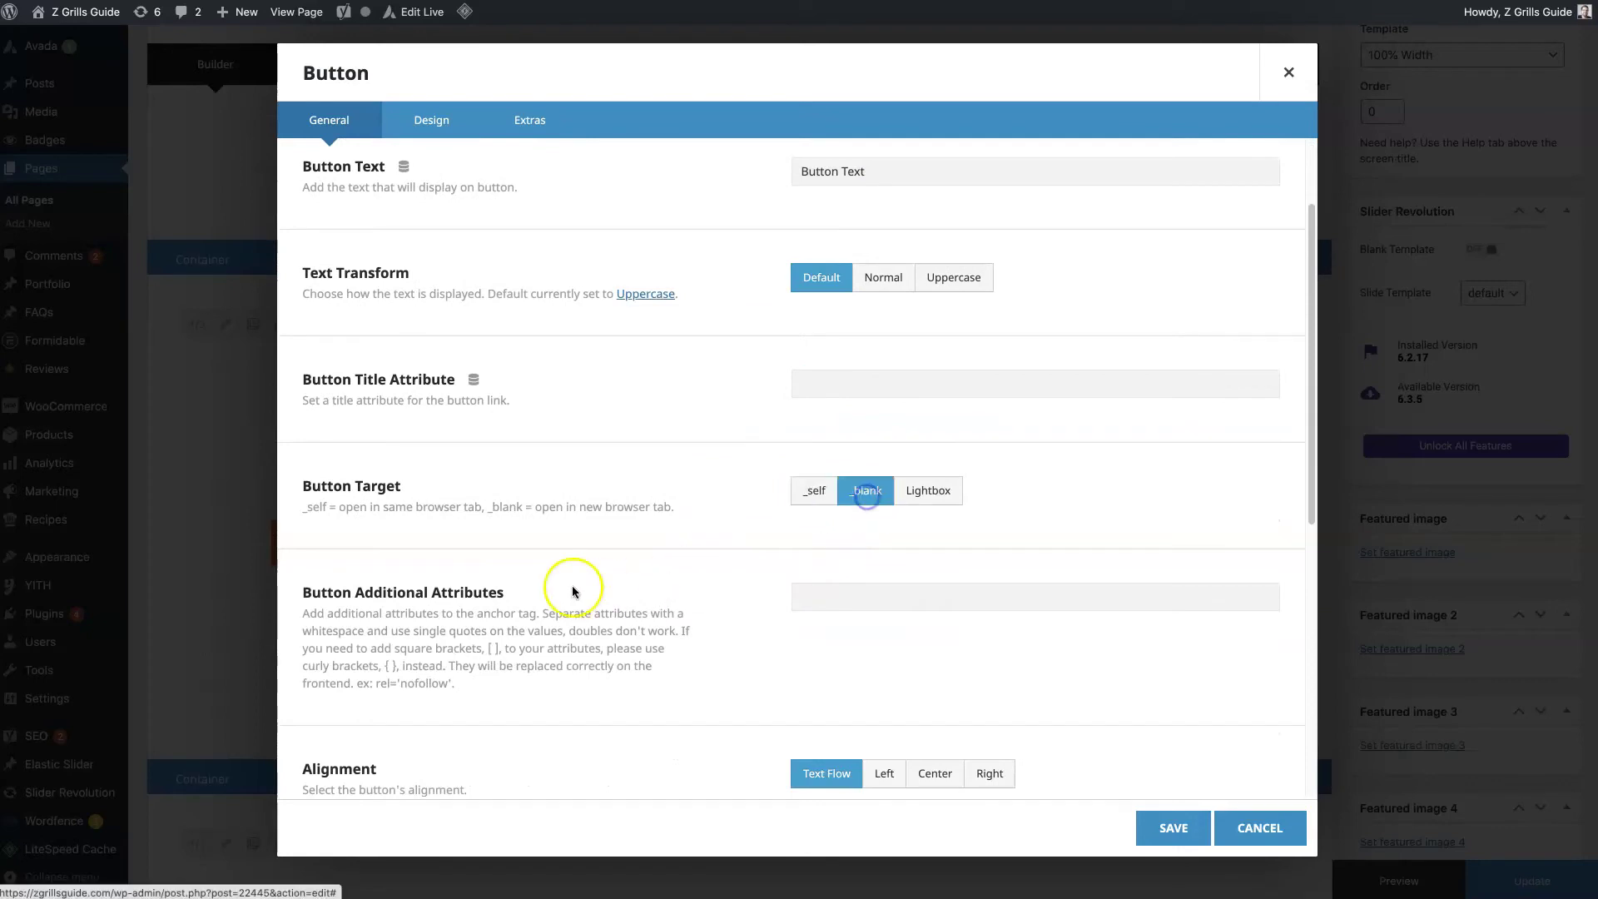
{"action": "left_click", "coordinate": [943, 492]}
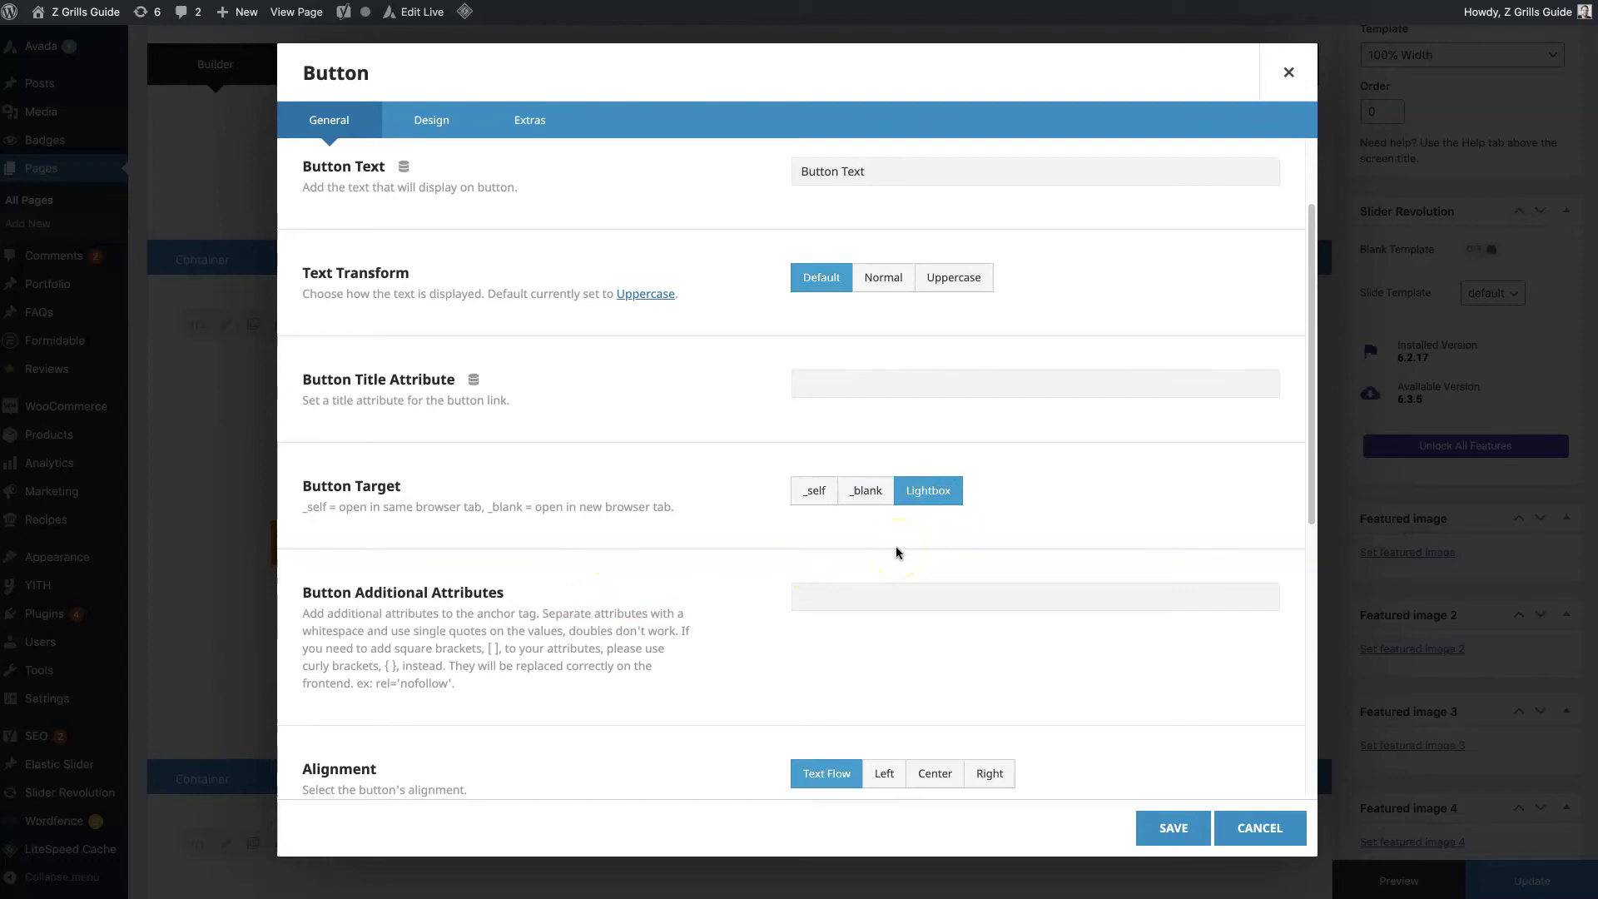
{"action": "left_click", "coordinate": [821, 507]}
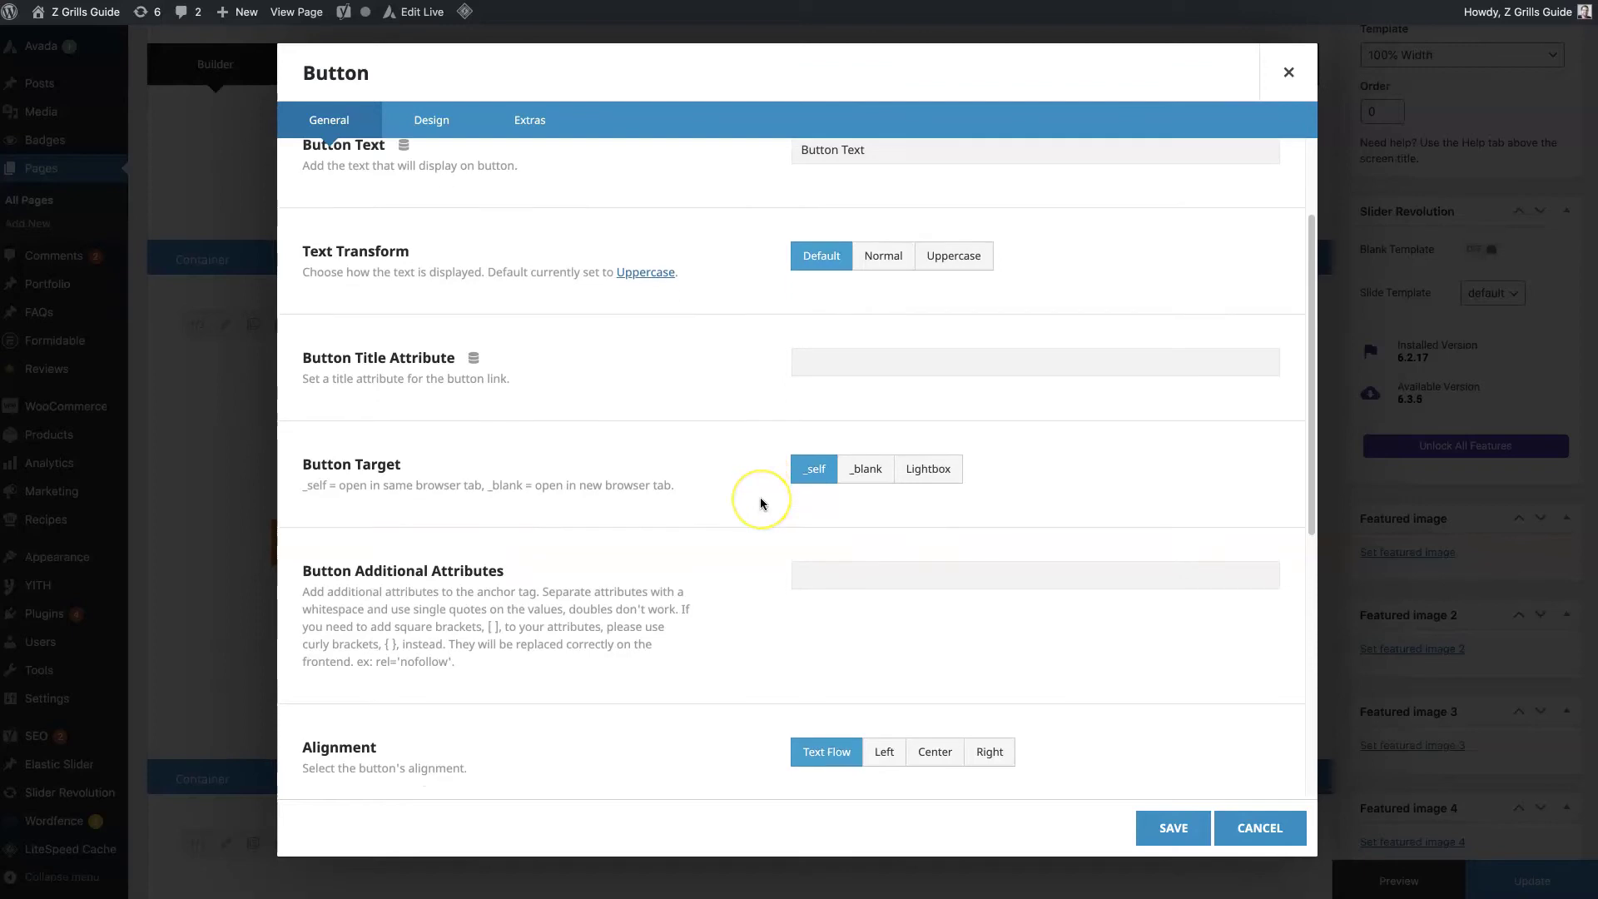
{"action": "scroll", "coordinate": [760, 504], "scroll_direction": "down", "scroll_amount": 5}
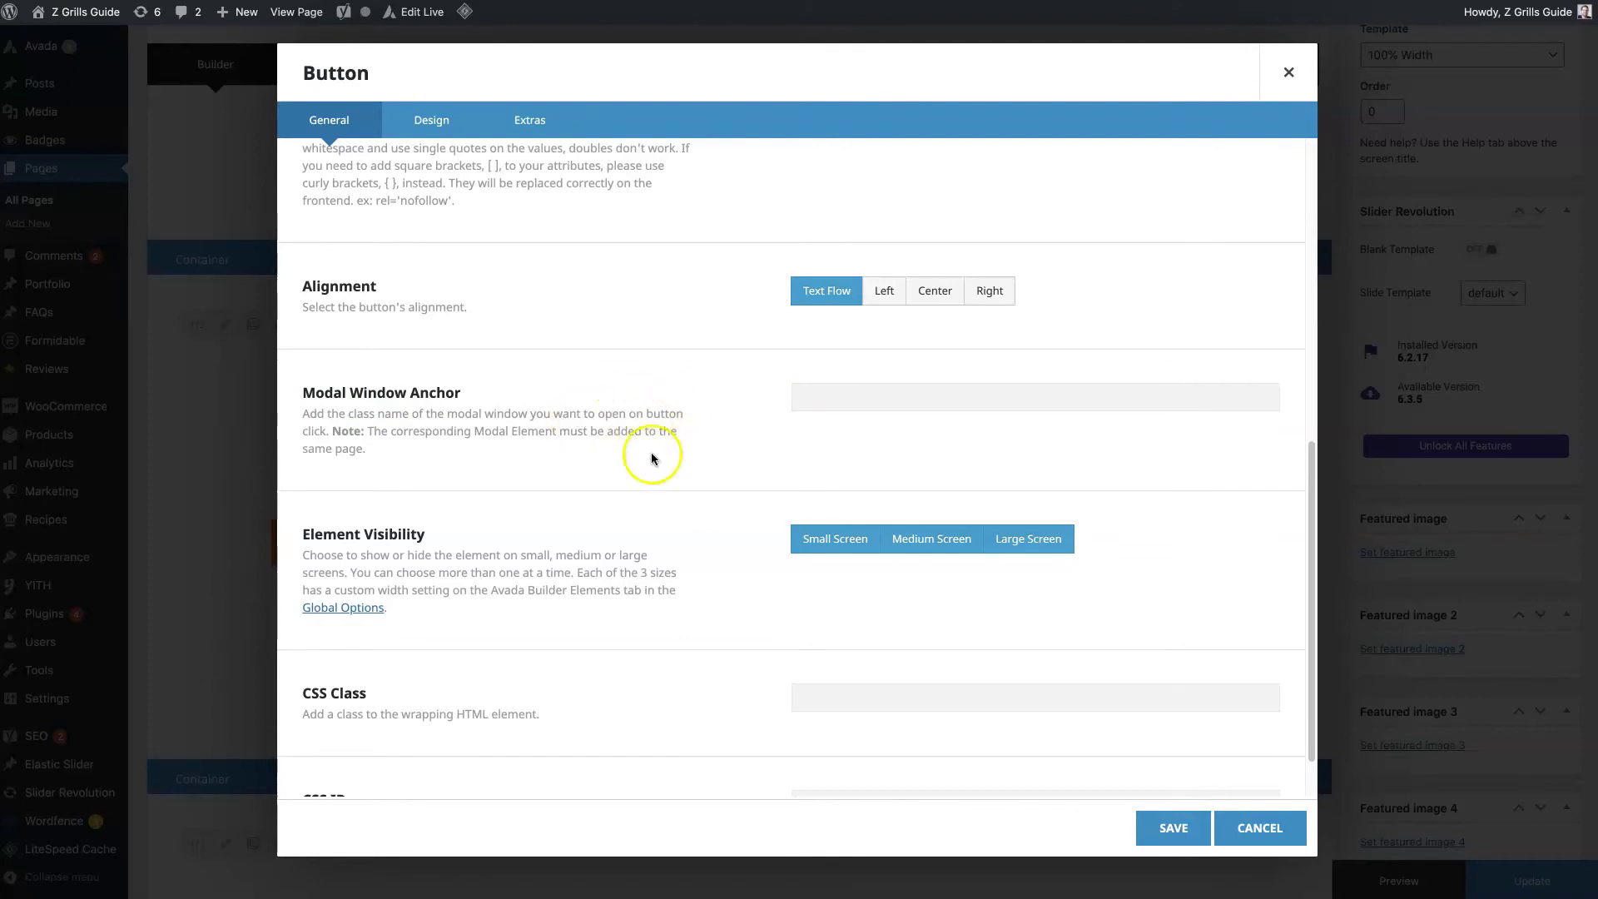
{"action": "scroll", "coordinate": [652, 491], "scroll_direction": "down", "scroll_amount": 1}
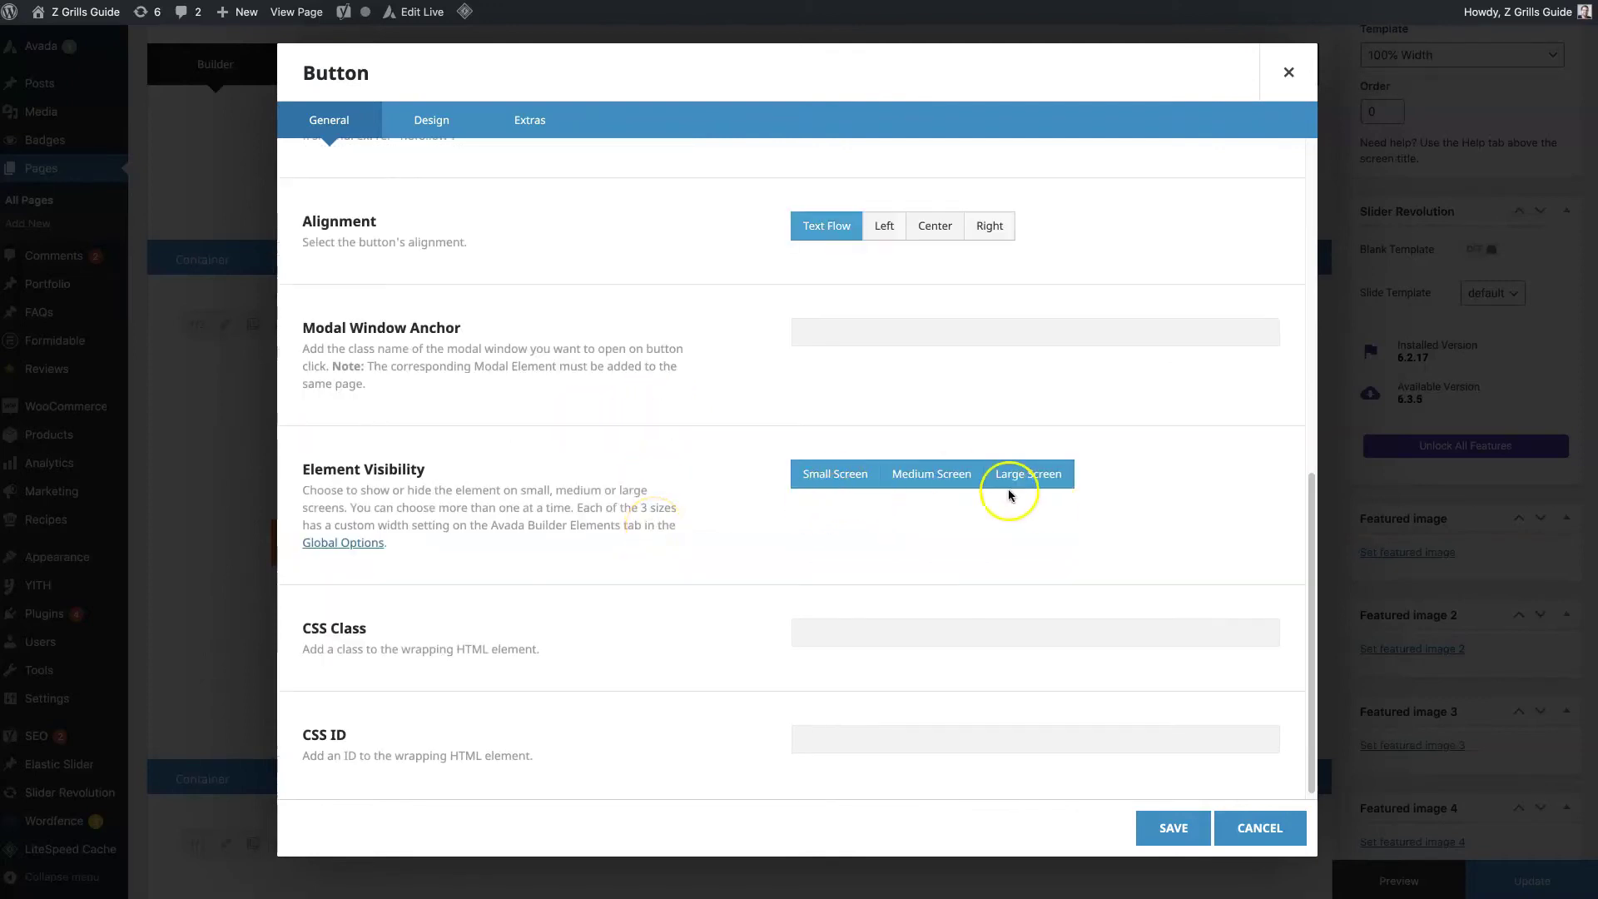
{"action": "scroll", "coordinate": [666, 489], "scroll_direction": "up", "scroll_amount": 10}
{"action": "left_click", "coordinate": [441, 122]}
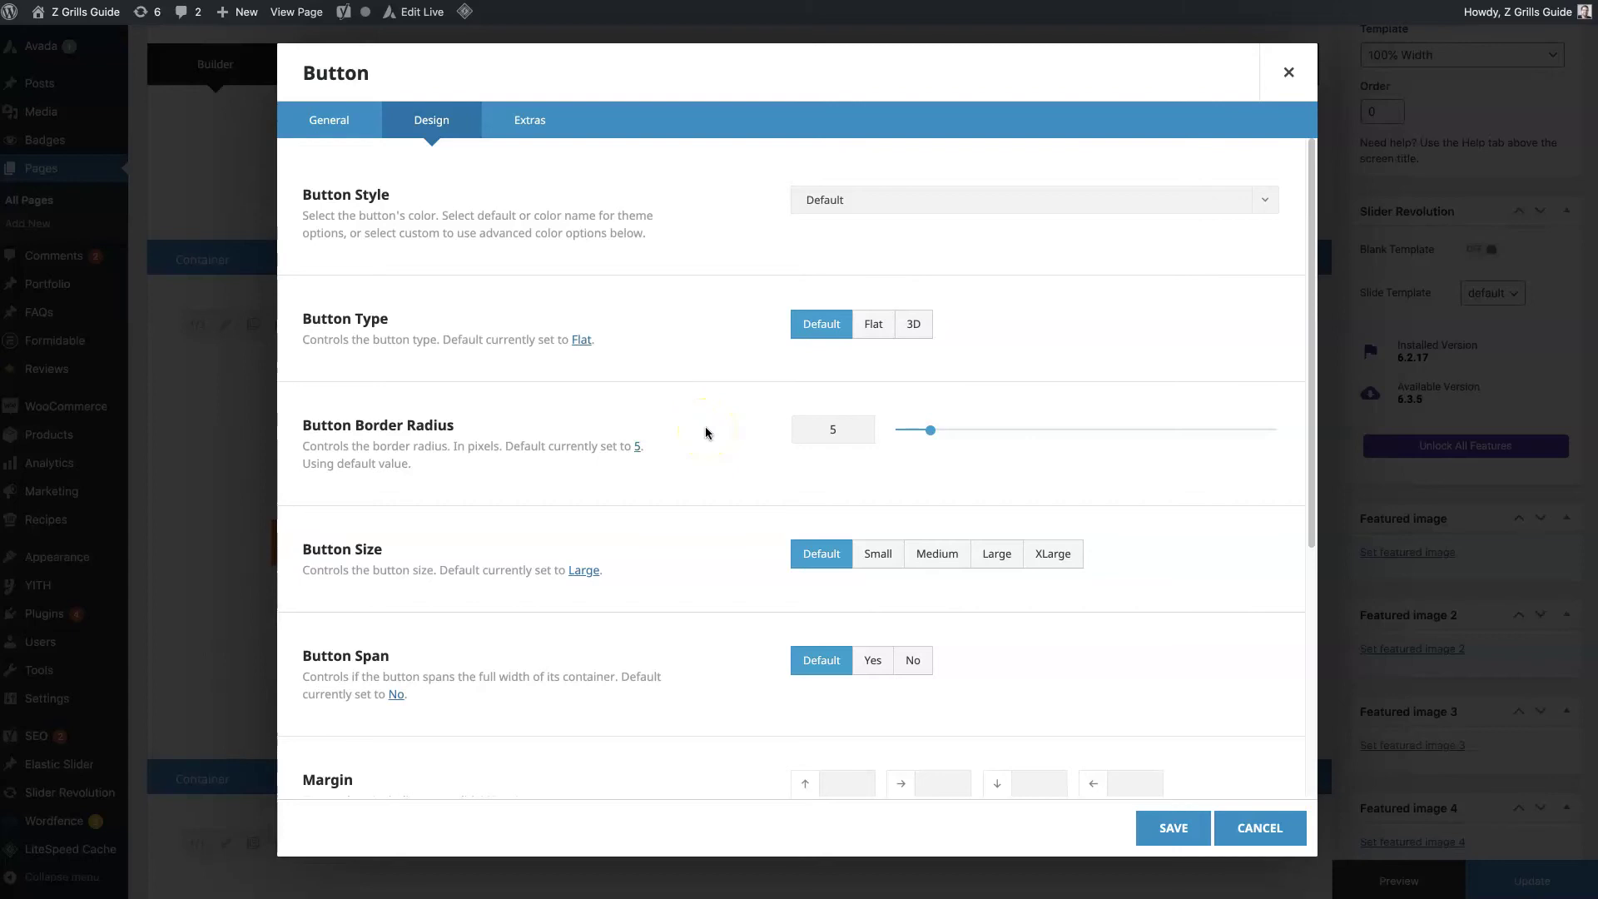
Set the new button's size to XLarge and Button Span to Yes for full column width.
{"action": "scroll", "coordinate": [699, 436], "scroll_direction": "down", "scroll_amount": 1}
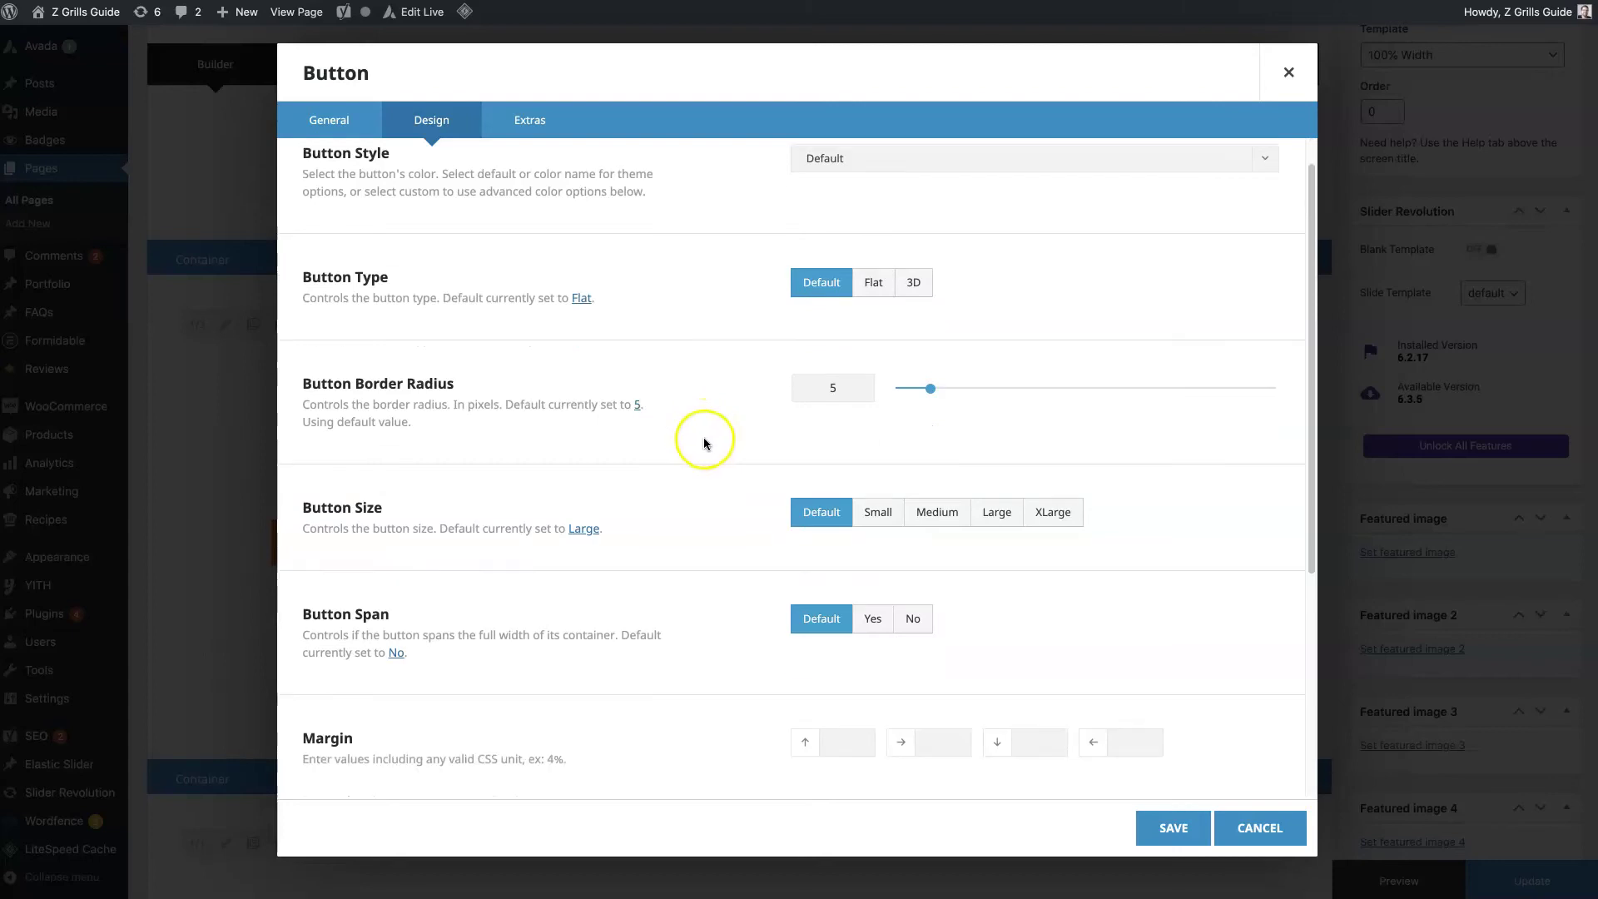
{"action": "left_click", "coordinate": [878, 511]}
{"action": "left_click", "coordinate": [1053, 512]}
{"action": "scroll", "coordinate": [710, 599], "scroll_direction": "down", "scroll_amount": 3}
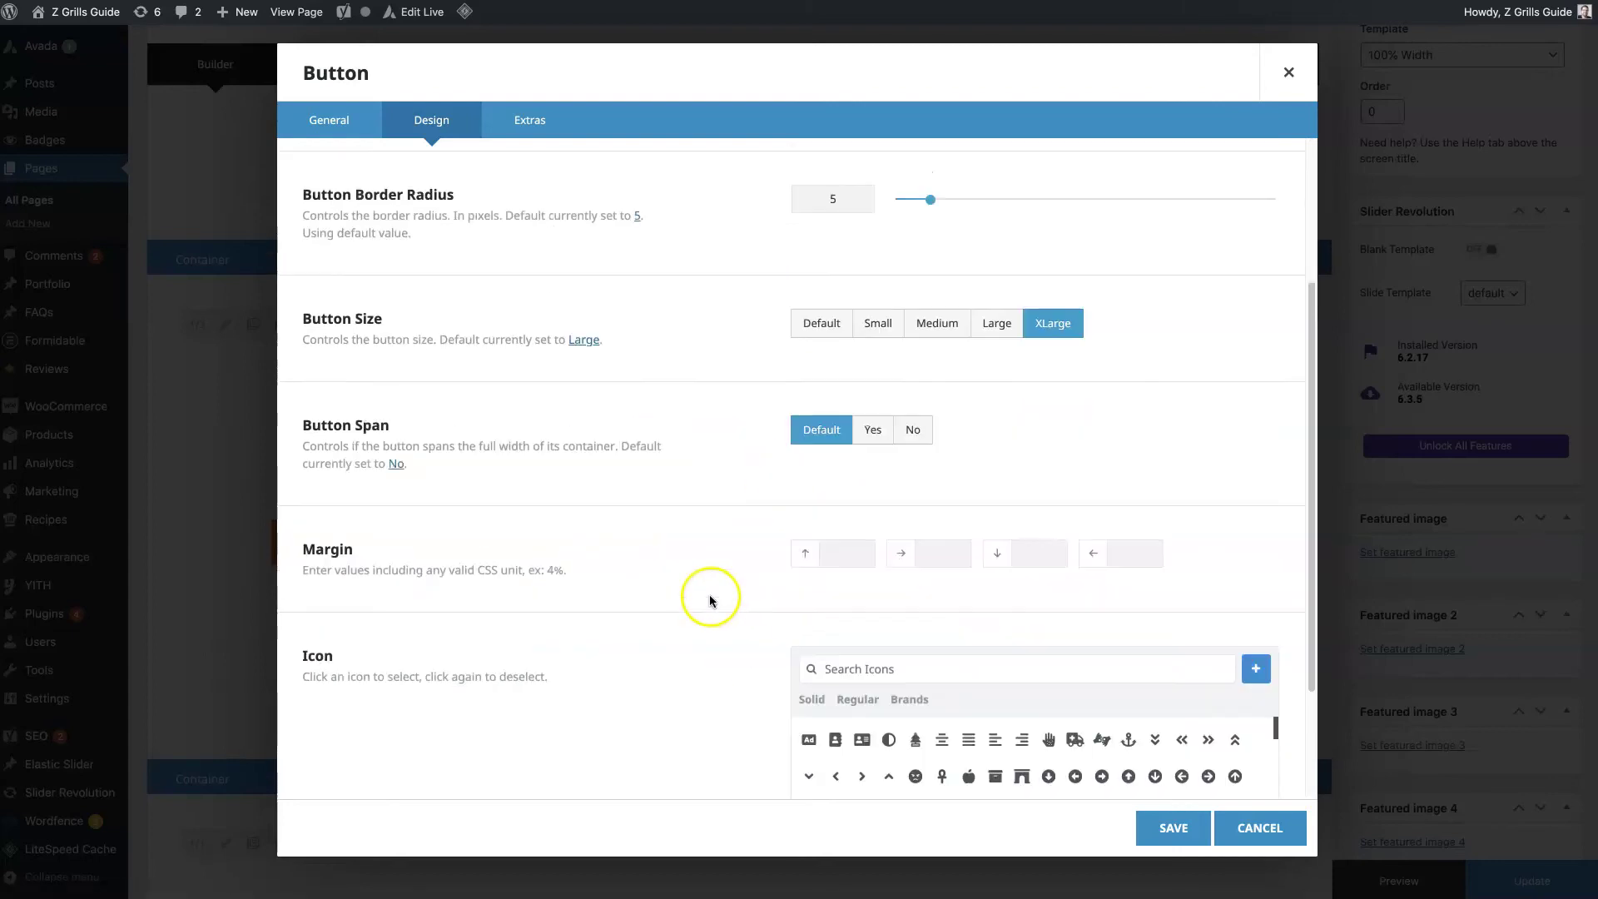
{"action": "left_click", "coordinate": [872, 430]}
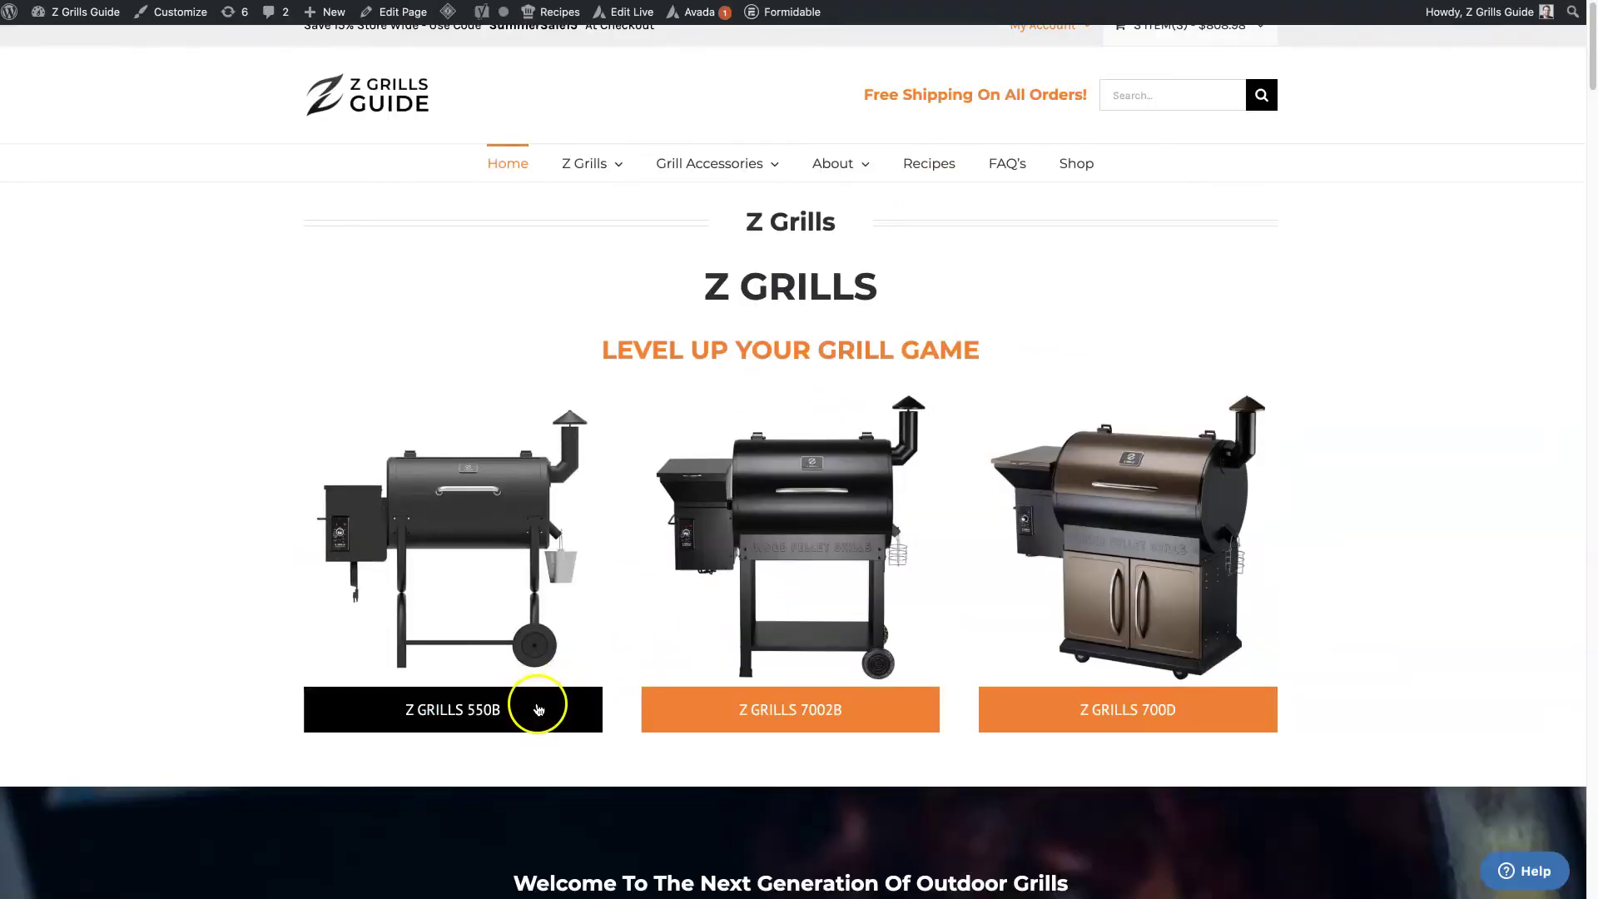
{"action": "scroll", "coordinate": [540, 700], "scroll_direction": "down", "scroll_amount": 2}
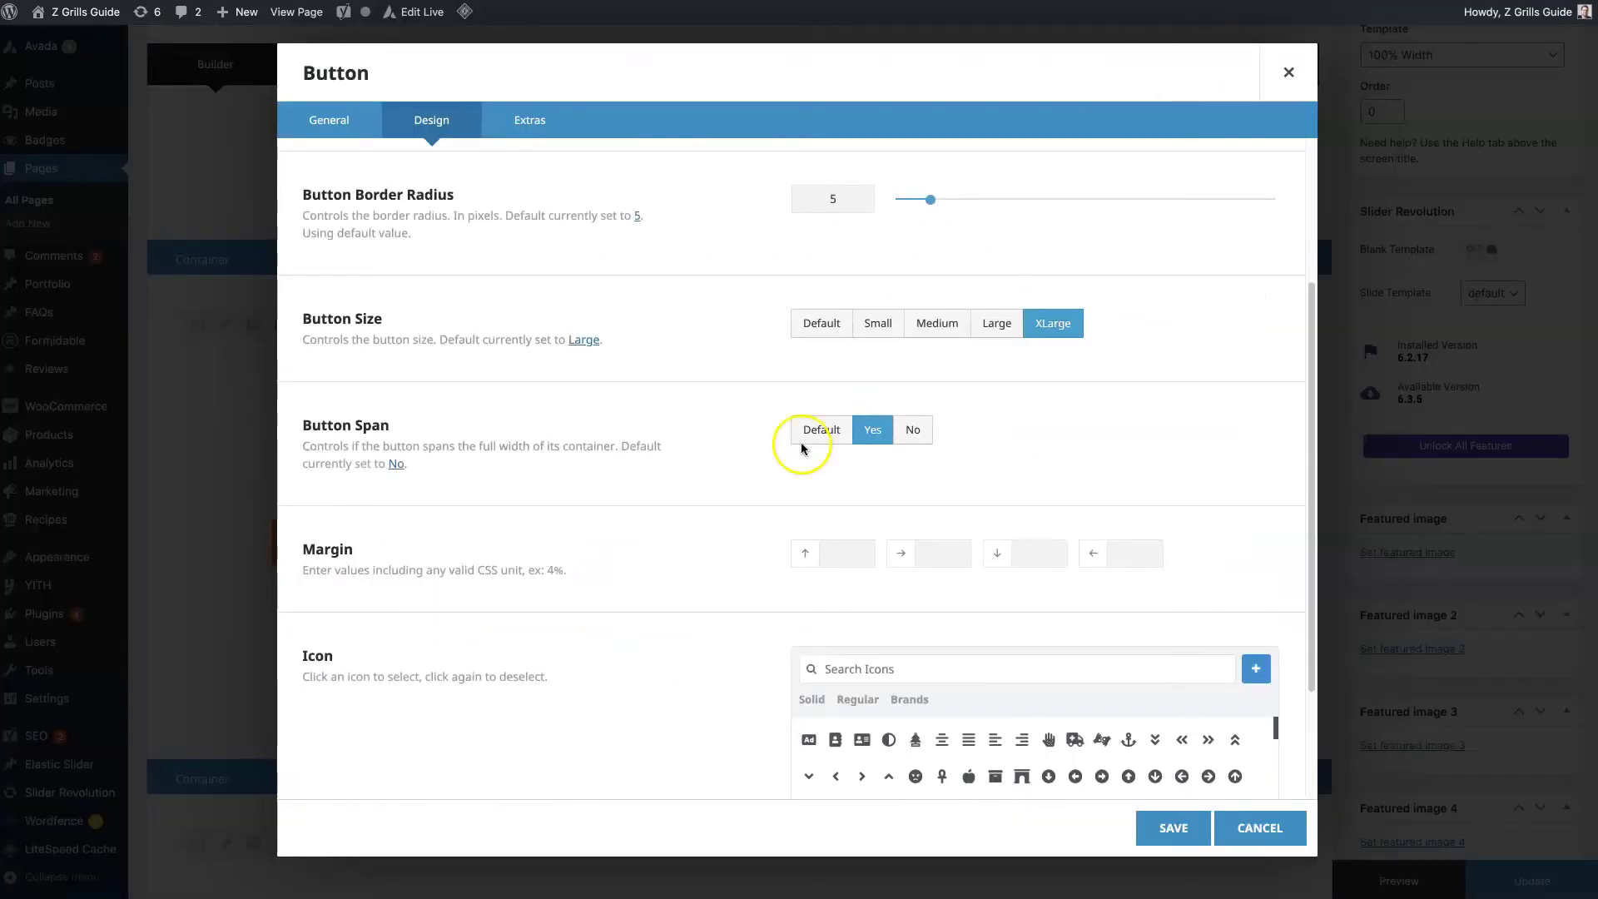
Give the button a right-arrow icon and save it.
{"action": "scroll", "coordinate": [720, 495], "scroll_direction": "down", "scroll_amount": 2}
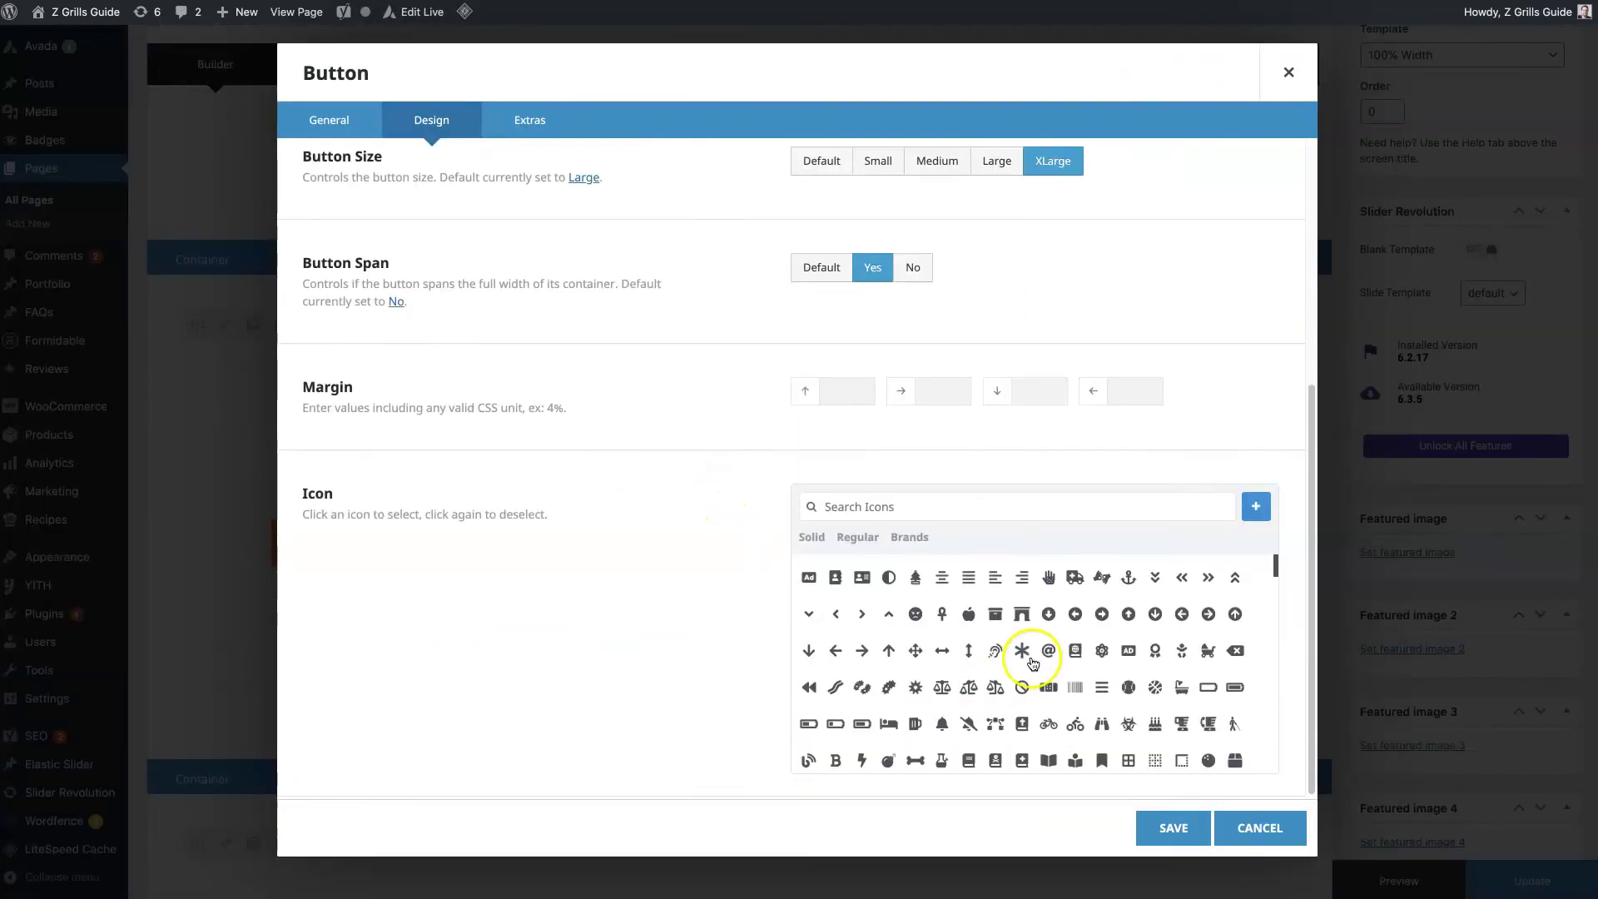
{"action": "scroll", "coordinate": [1026, 664], "scroll_direction": "down", "scroll_amount": 1}
{"action": "left_click", "coordinate": [857, 630]}
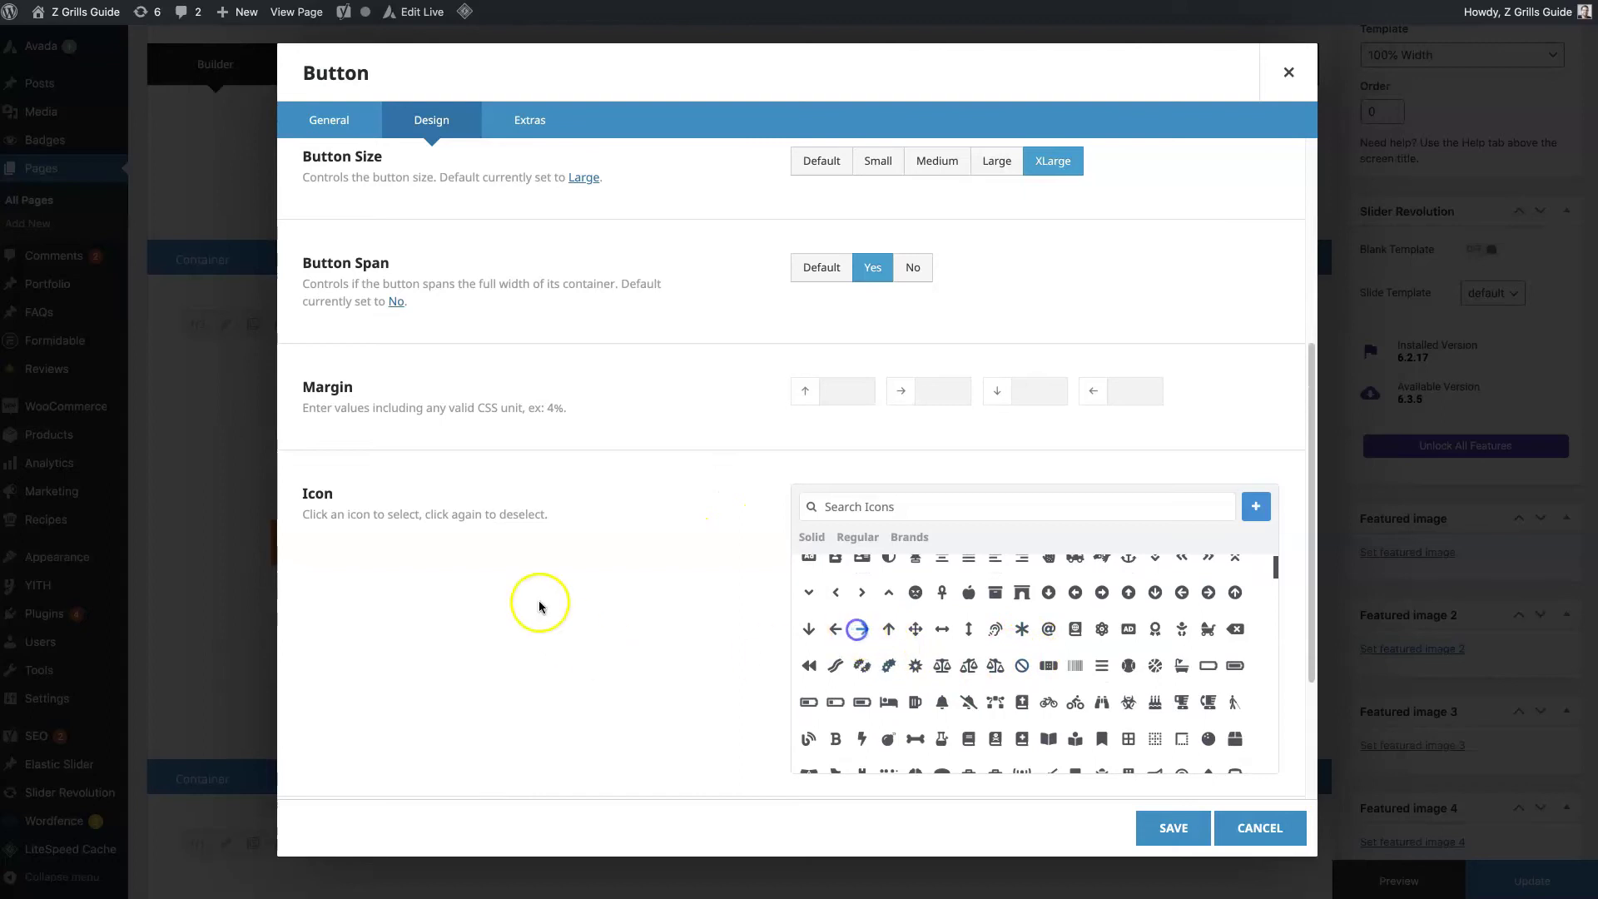
{"action": "left_click", "coordinate": [1189, 827]}
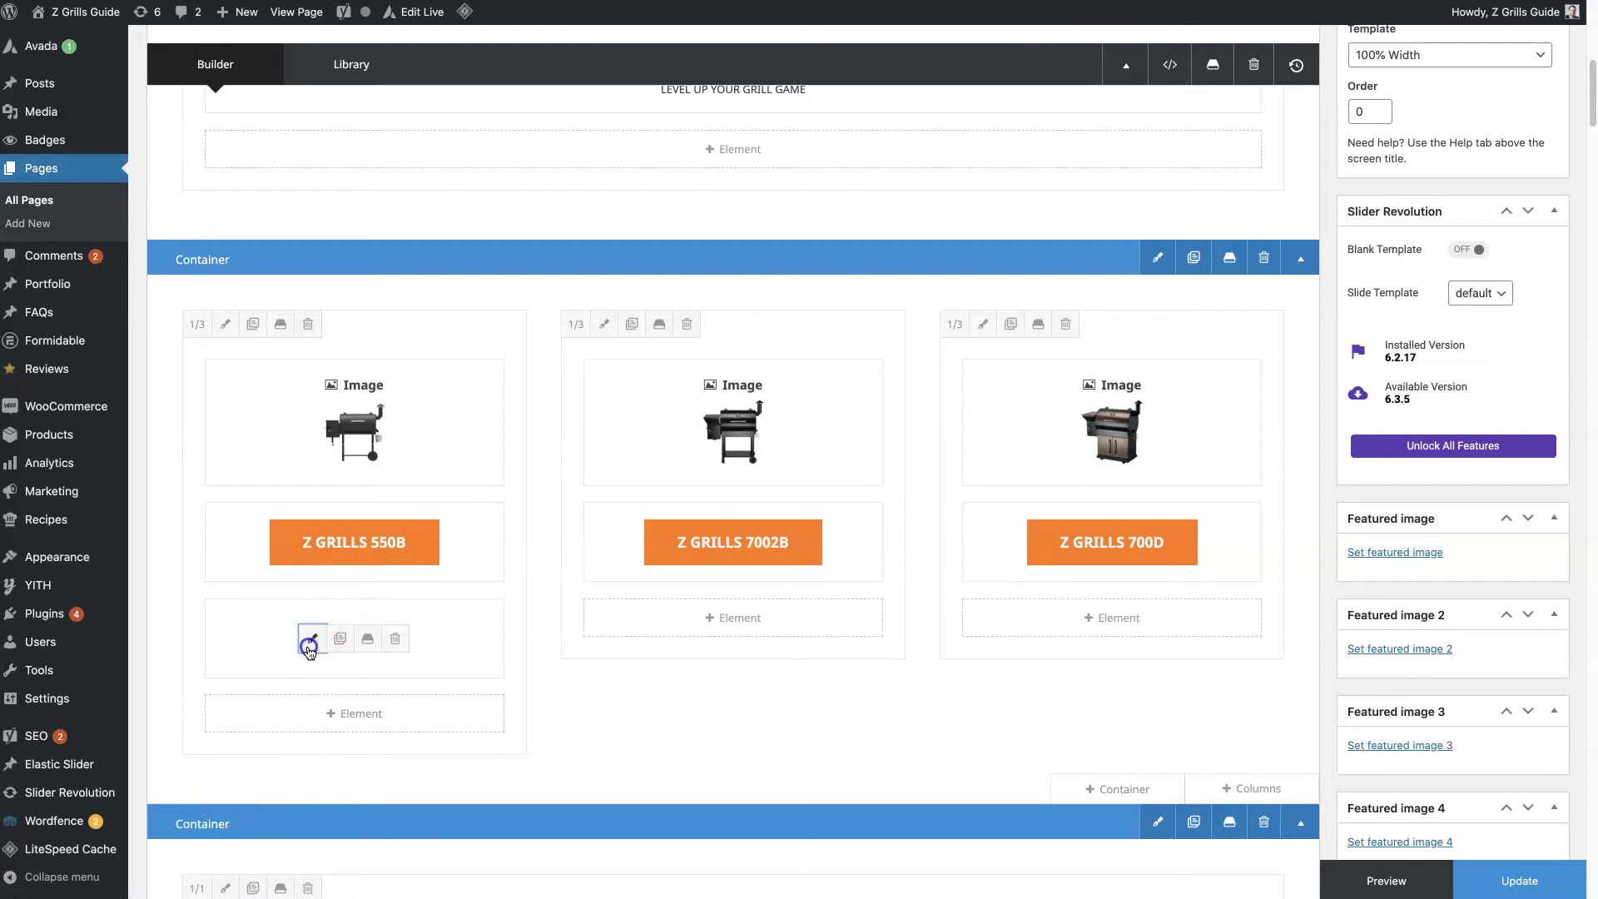
Reopen the button, set Icon Position to Right, and save the change.
{"action": "left_click", "coordinate": [308, 642]}
{"action": "scroll", "coordinate": [725, 505], "scroll_direction": "down", "scroll_amount": 5}
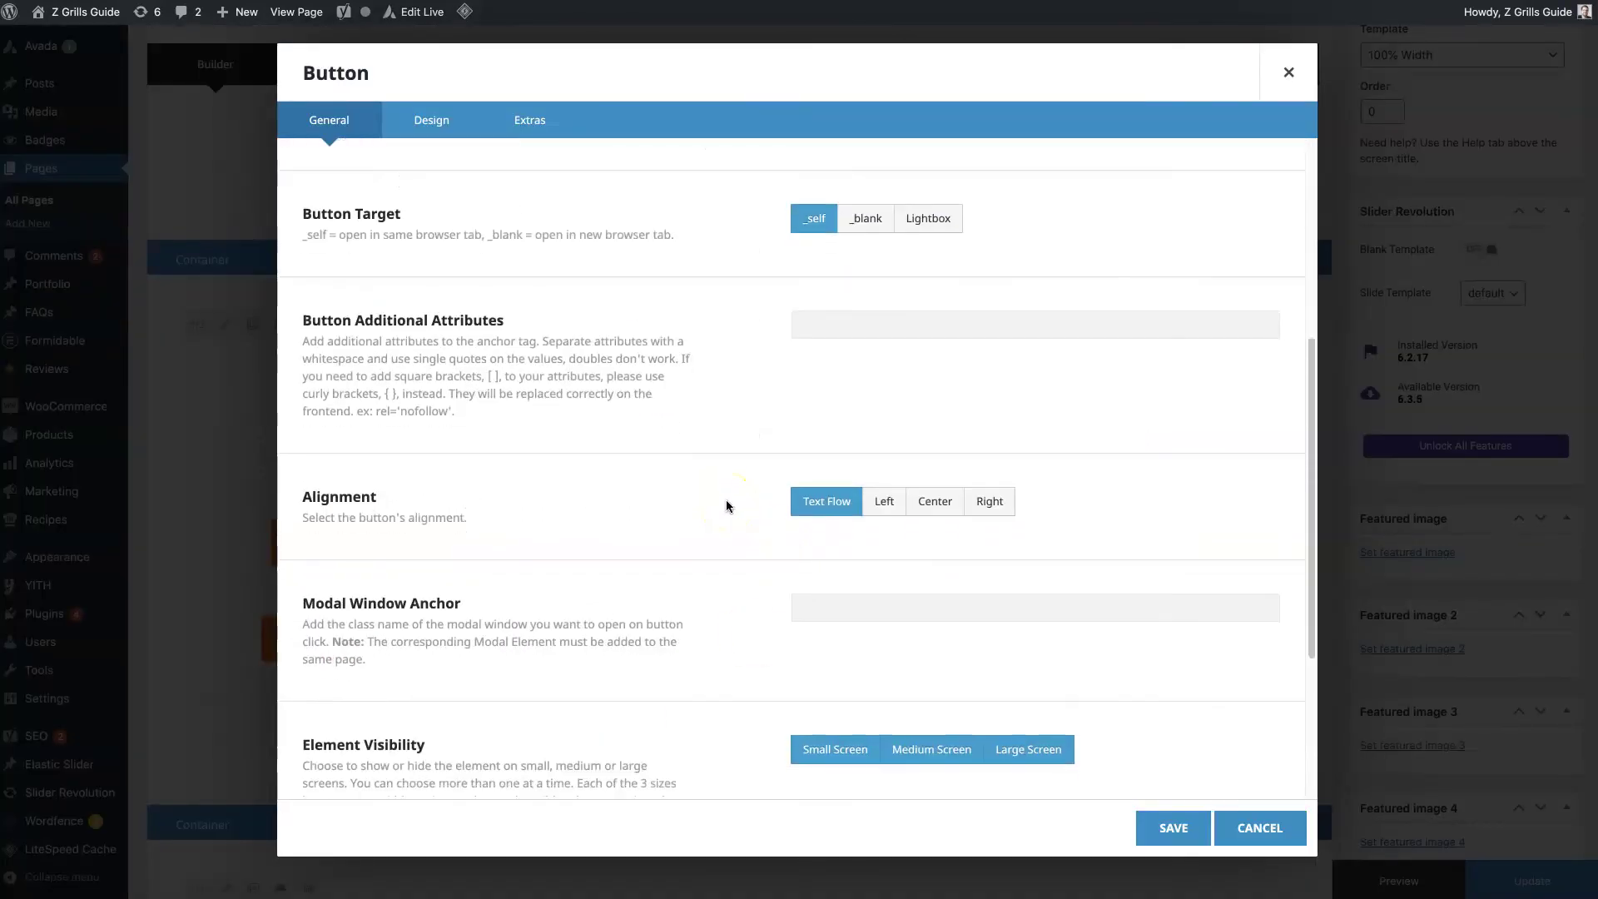
{"action": "left_click", "coordinate": [423, 122]}
{"action": "scroll", "coordinate": [715, 597], "scroll_direction": "down", "scroll_amount": 5}
{"action": "scroll", "coordinate": [720, 607], "scroll_direction": "down", "scroll_amount": 3}
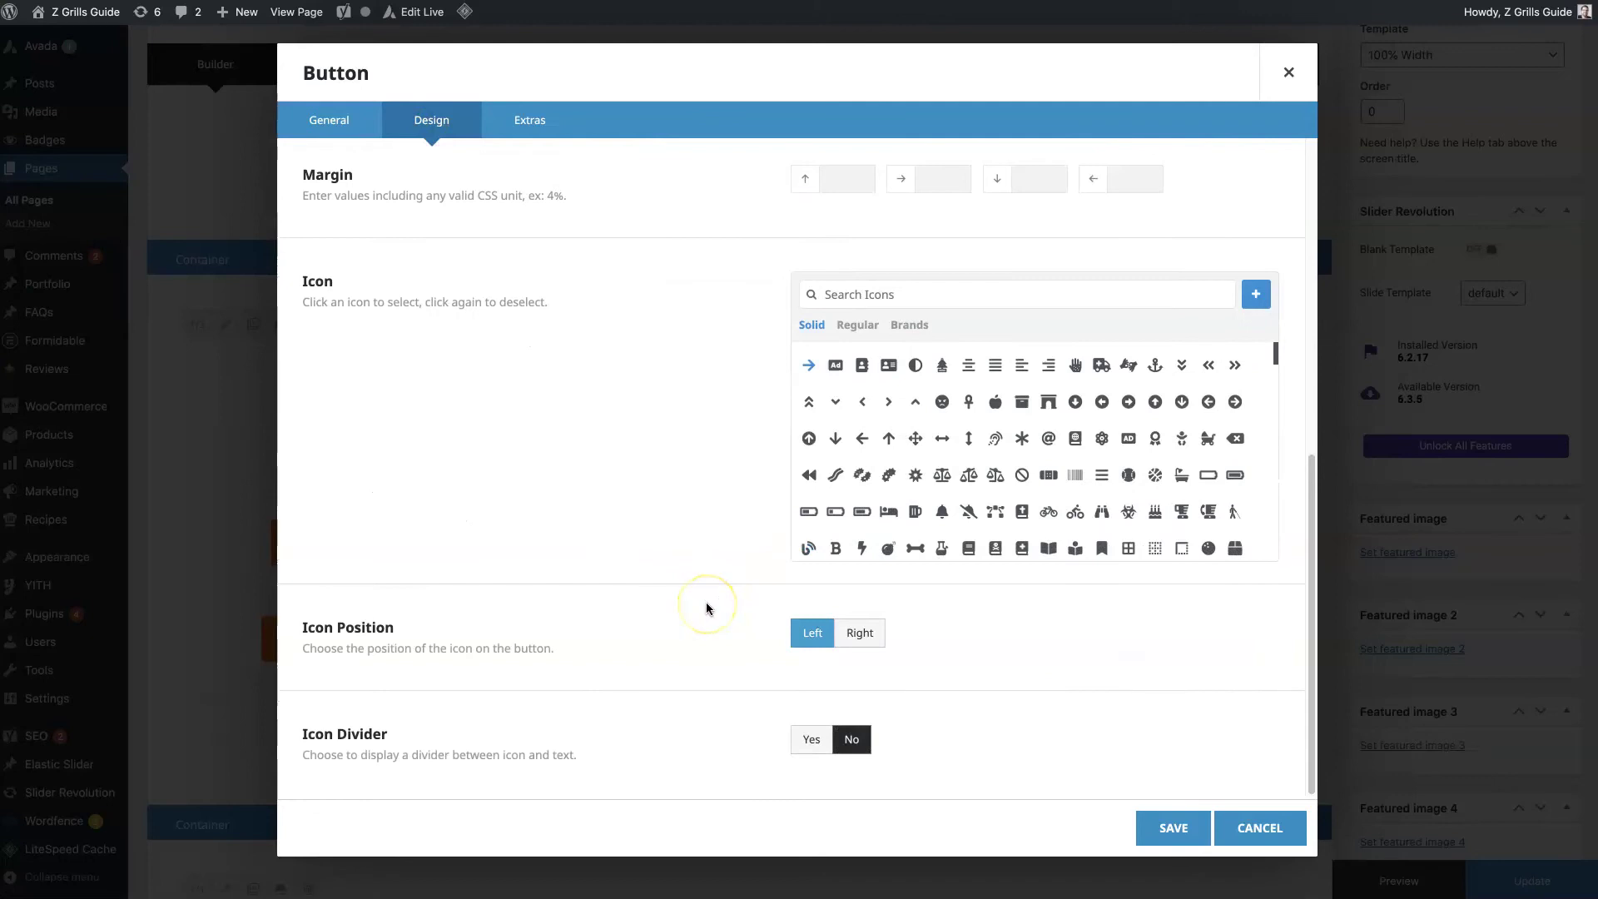
{"action": "left_click", "coordinate": [859, 634]}
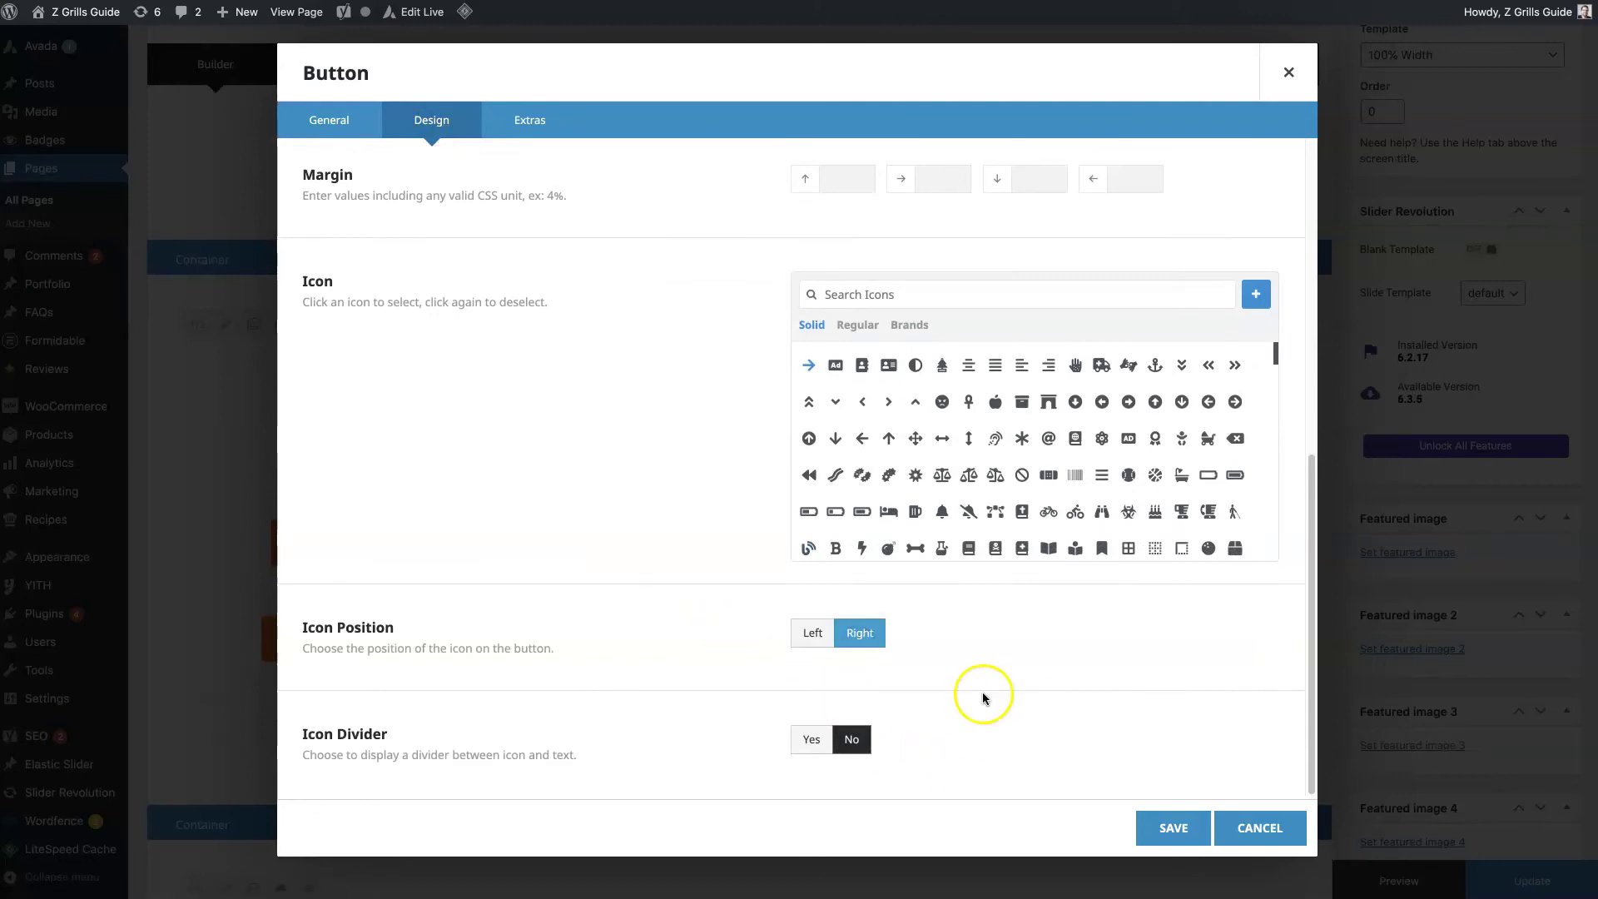
{"action": "left_click", "coordinate": [1162, 820]}
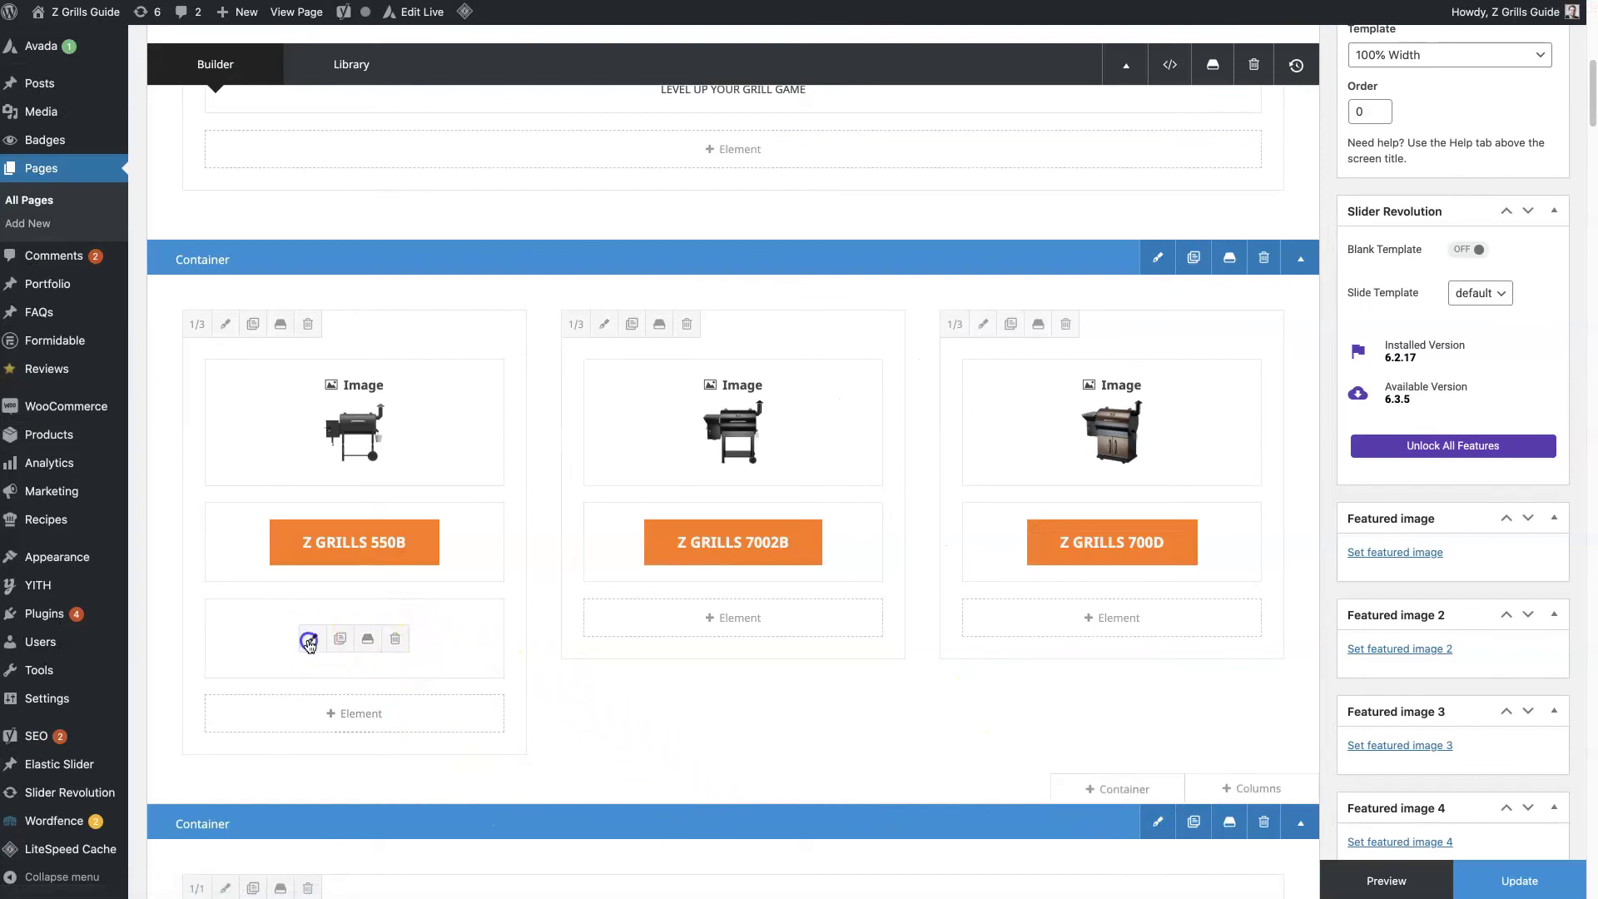
Reopen the button, confirm Animation Type stays None, and cancel without saving.
{"action": "left_click", "coordinate": [309, 642]}
{"action": "left_click", "coordinate": [525, 124]}
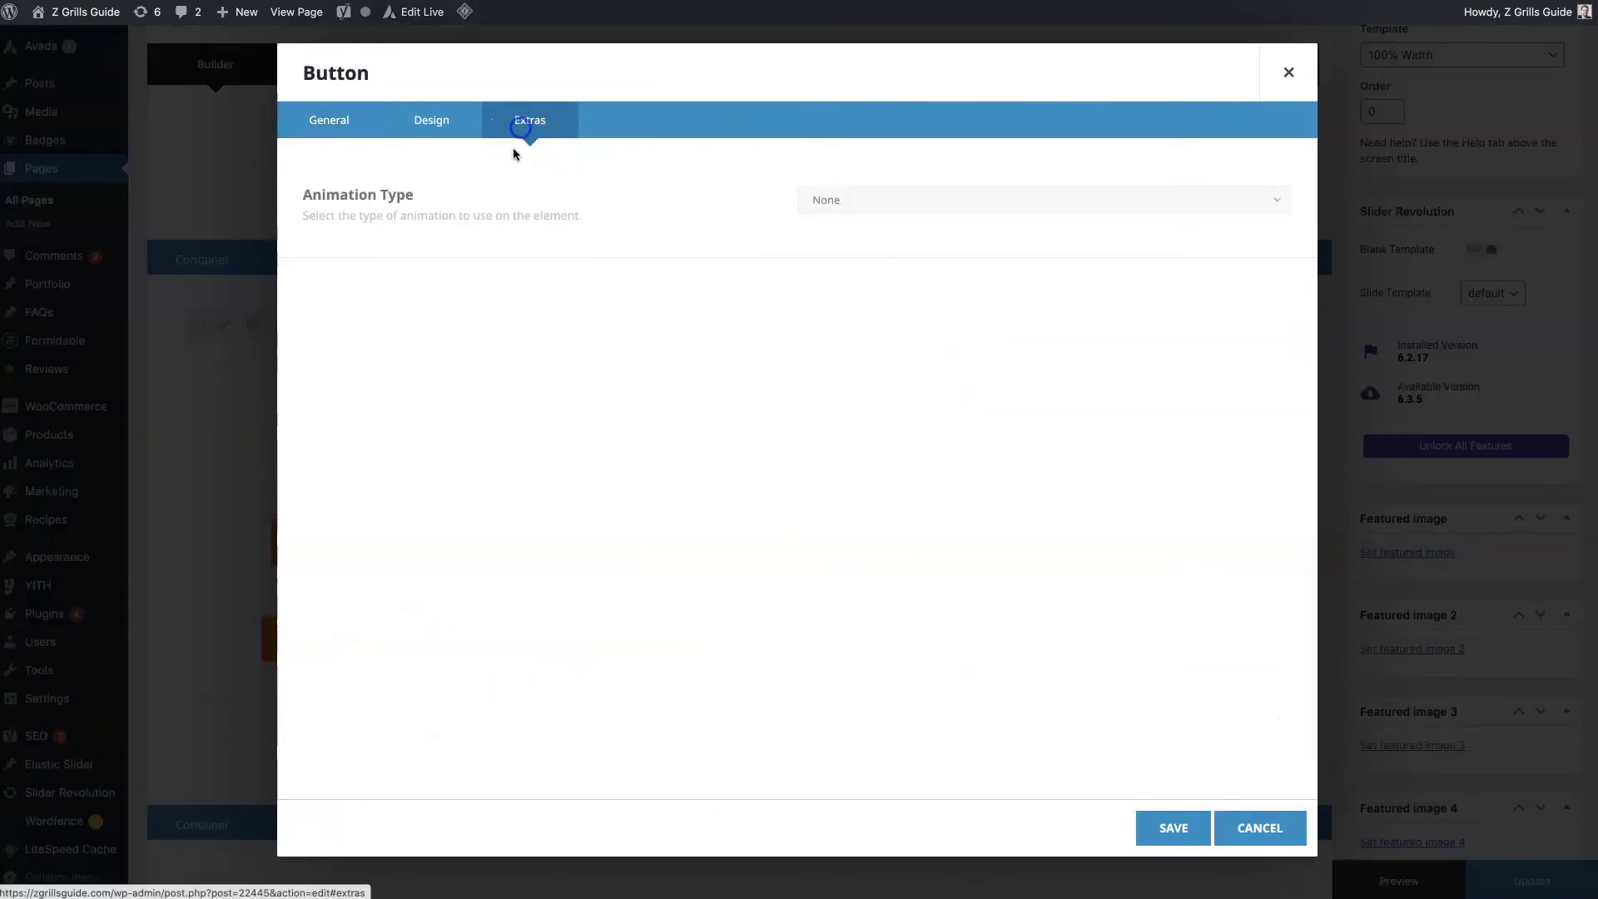
{"action": "left_click", "coordinate": [858, 204]}
{"action": "left_click", "coordinate": [721, 219]}
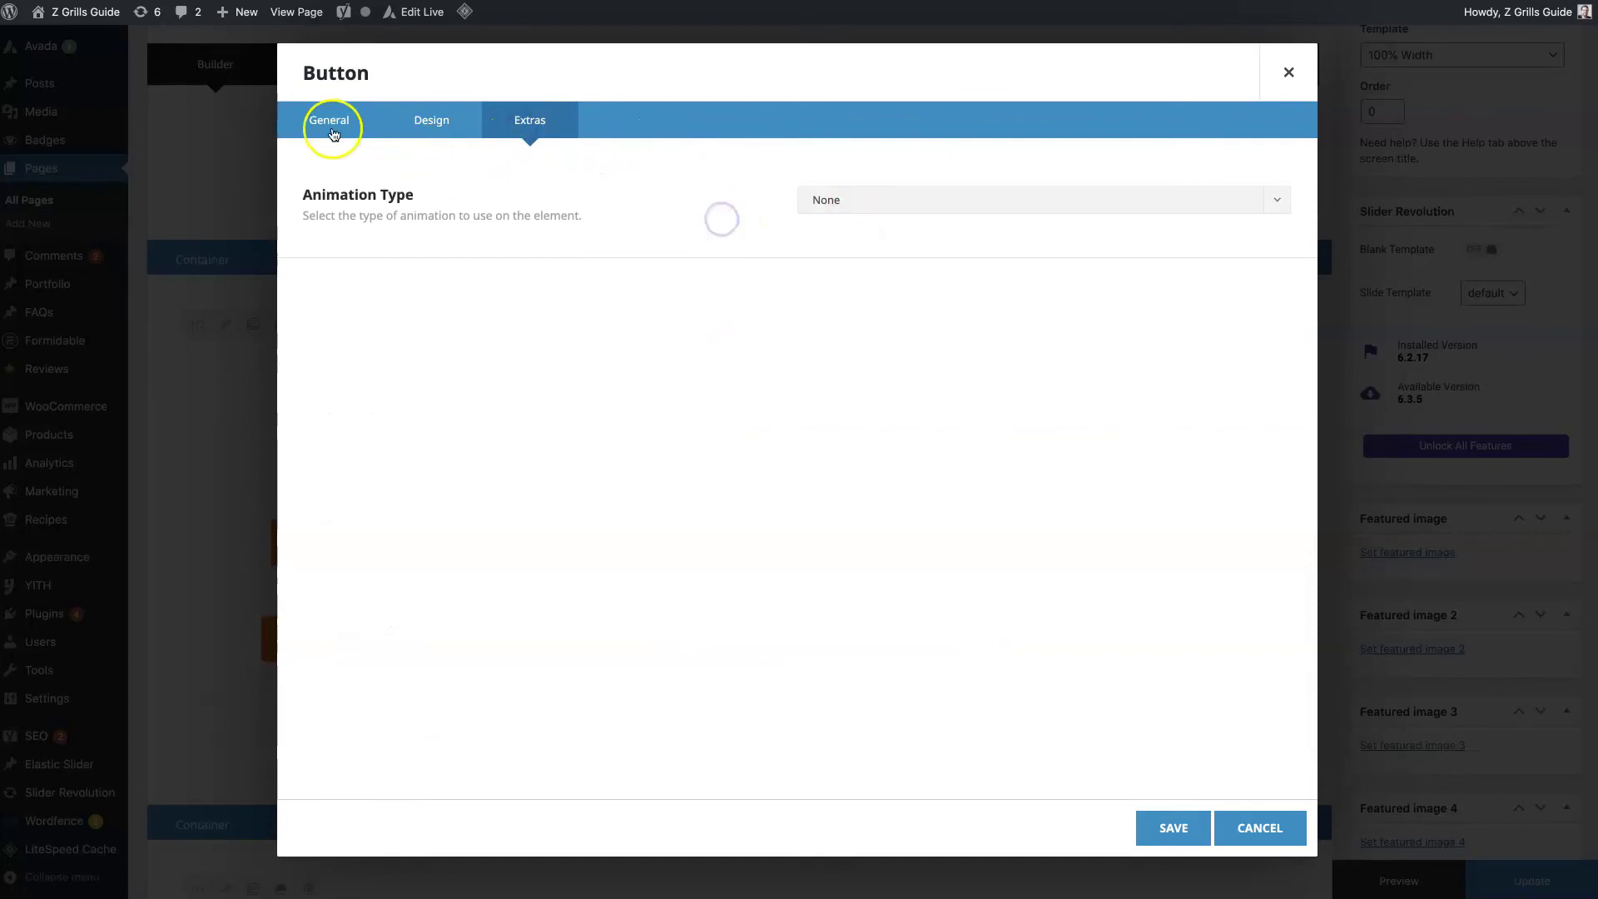
{"action": "left_click", "coordinate": [333, 131]}
{"action": "left_click", "coordinate": [1228, 834]}
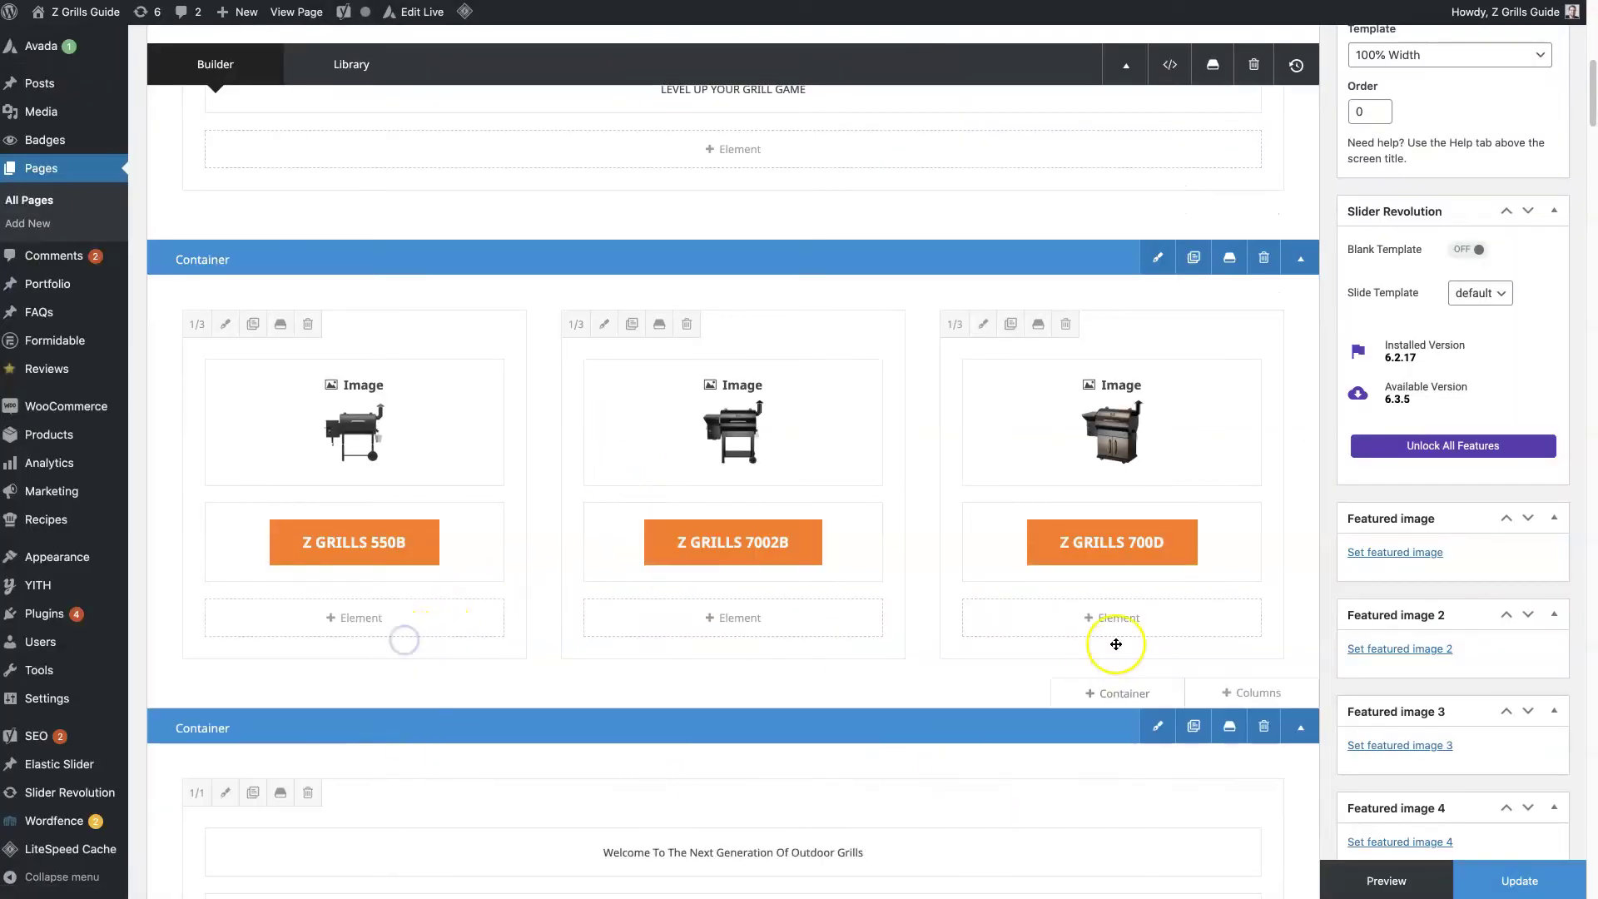
{"action": "scroll", "coordinate": [1112, 631], "scroll_direction": "down", "scroll_amount": 5}
{"action": "scroll", "coordinate": [1115, 641], "scroll_direction": "up", "scroll_amount": 1}
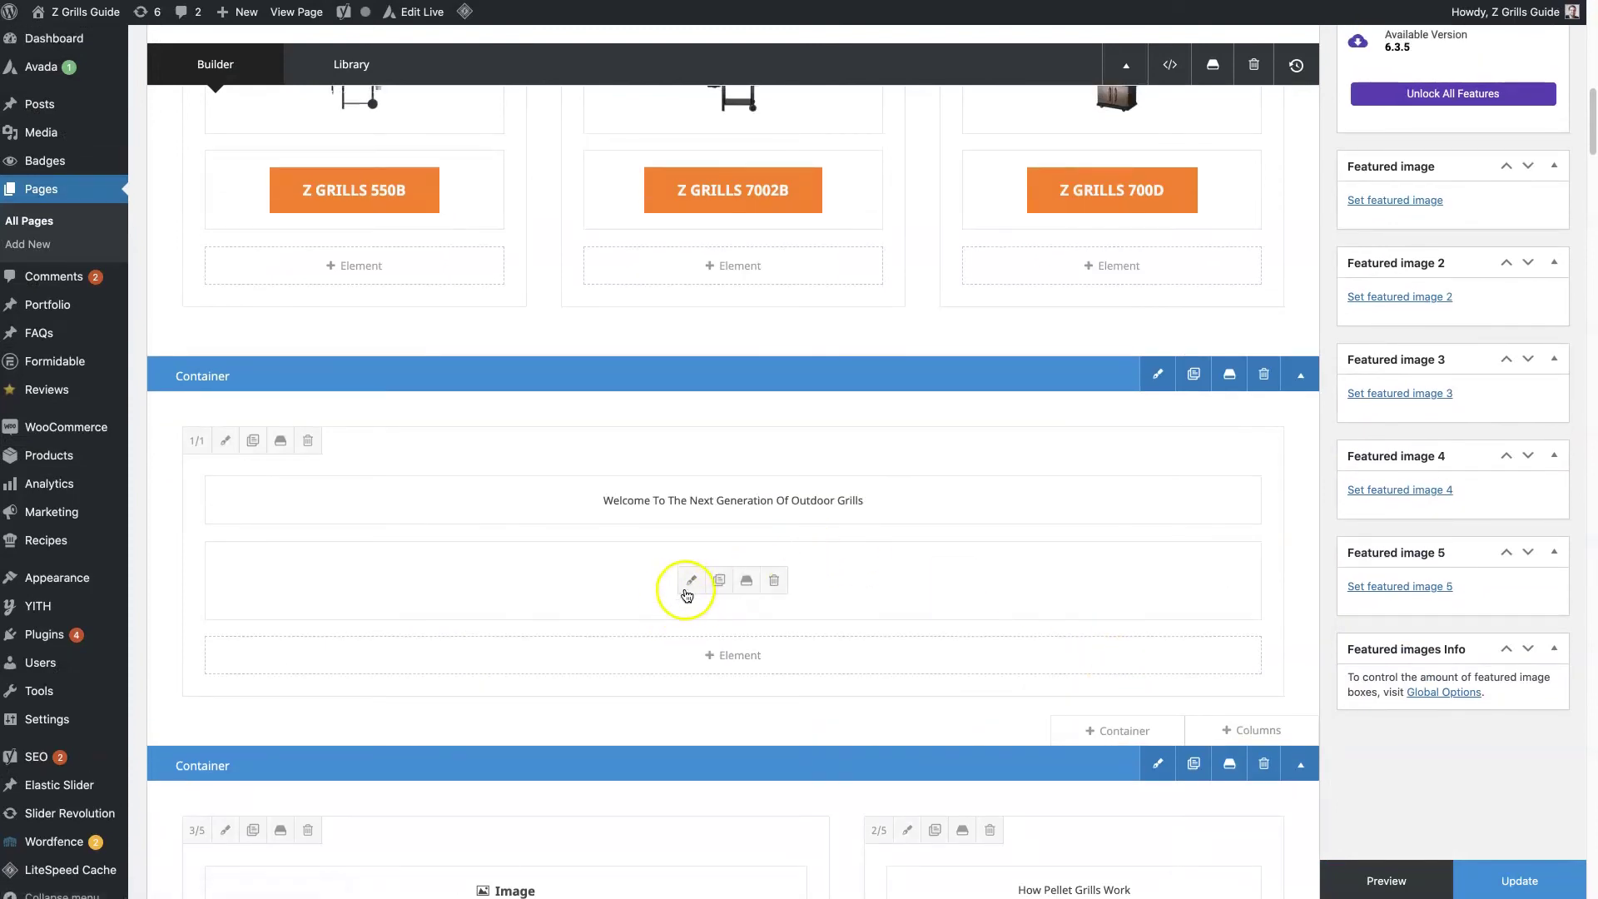
{"action": "left_click", "coordinate": [686, 578]}
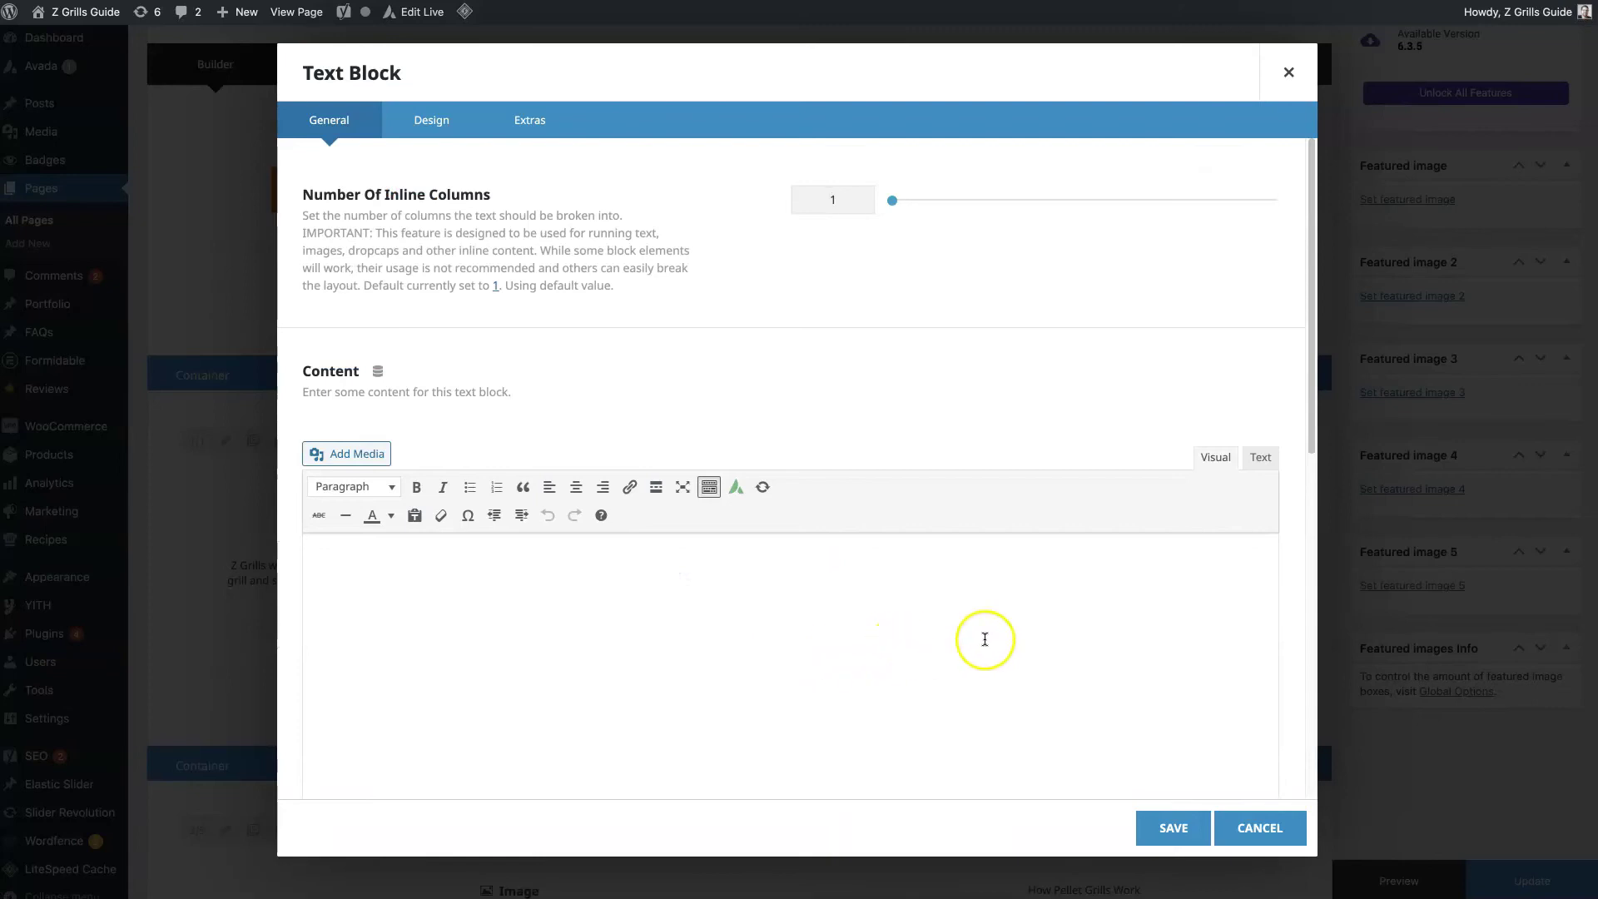
{"action": "left_click_drag", "start_coordinate": [1125, 593], "coordinate": [249, 485]}
{"action": "left_click", "coordinate": [1051, 745]}
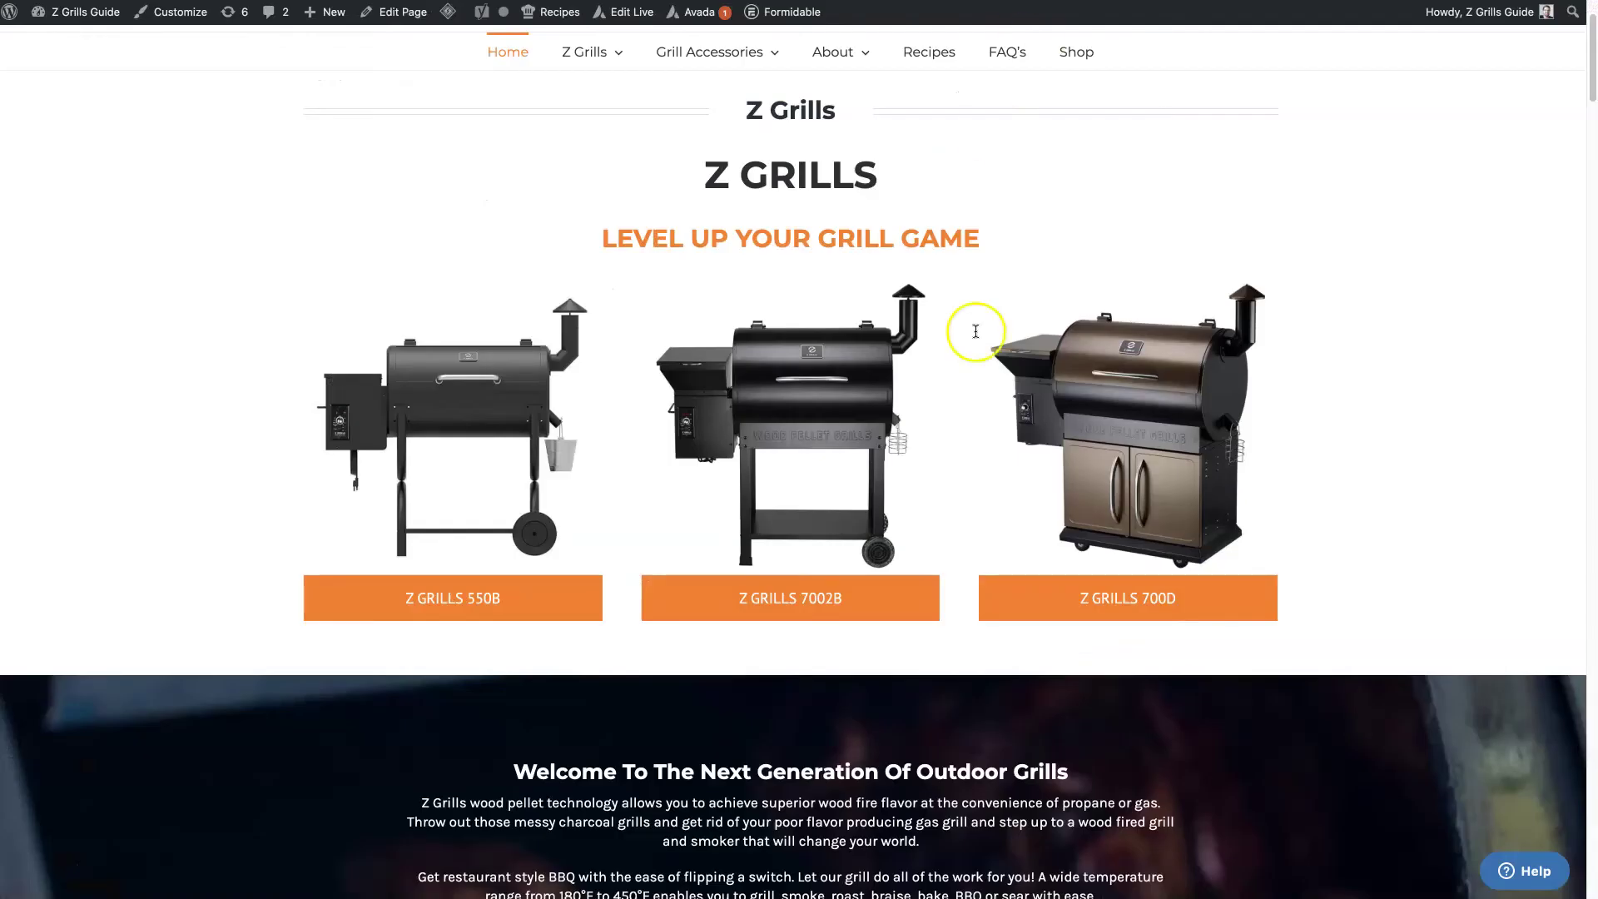
{"action": "scroll", "coordinate": [970, 328], "scroll_direction": "down", "scroll_amount": 5}
{"action": "left_click_drag", "start_coordinate": [418, 396], "coordinate": [1120, 491]}
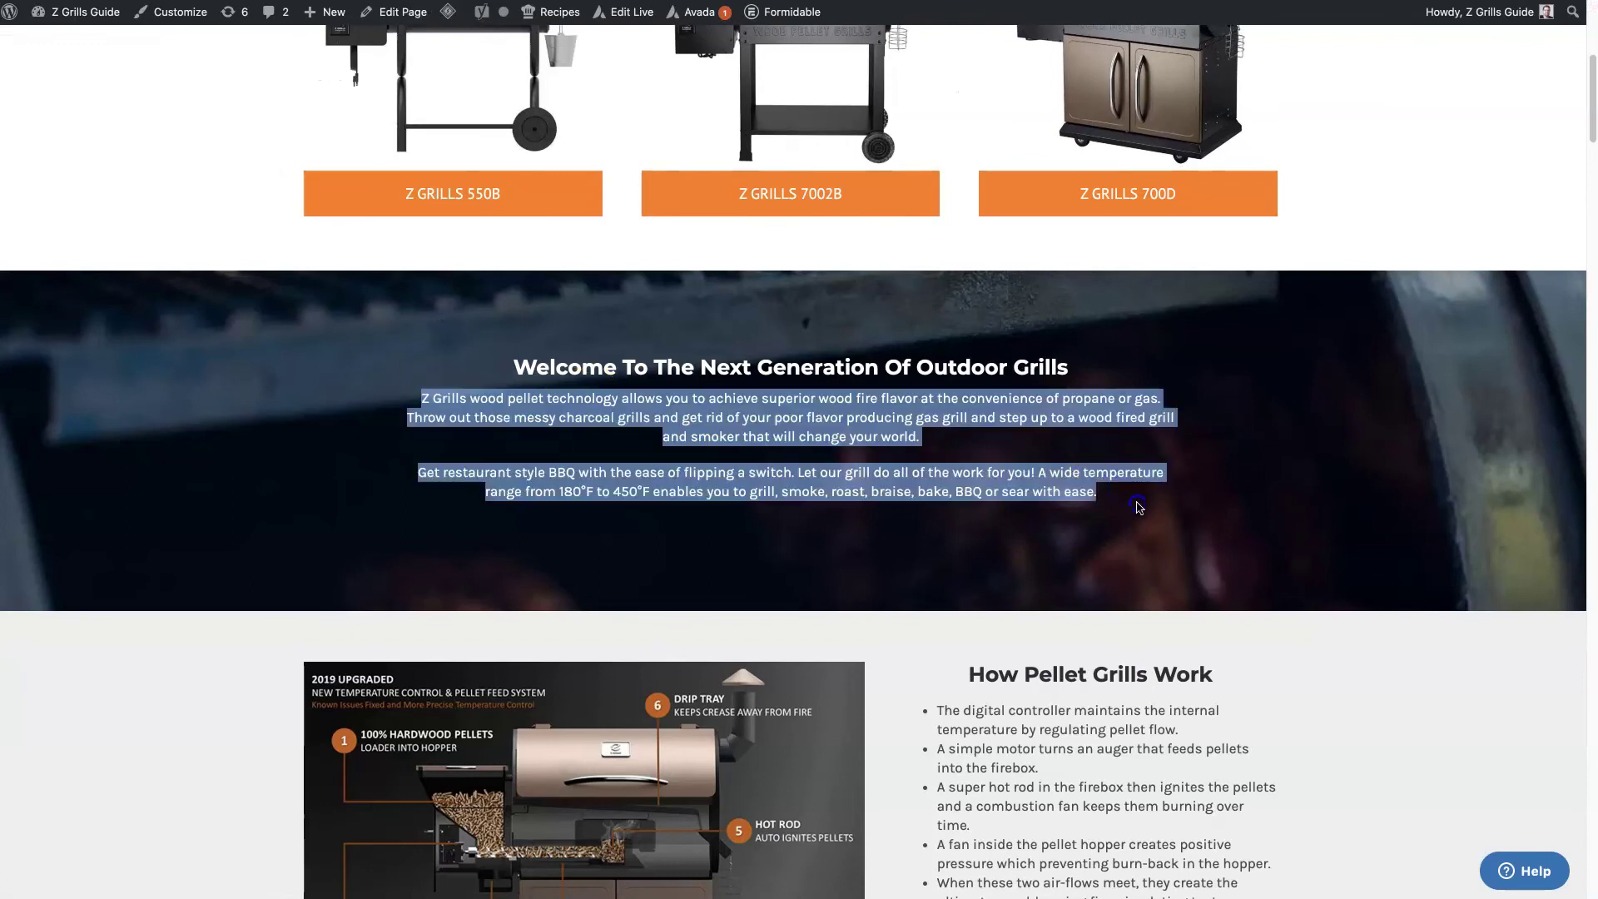
{"action": "left_click", "coordinate": [1187, 363]}
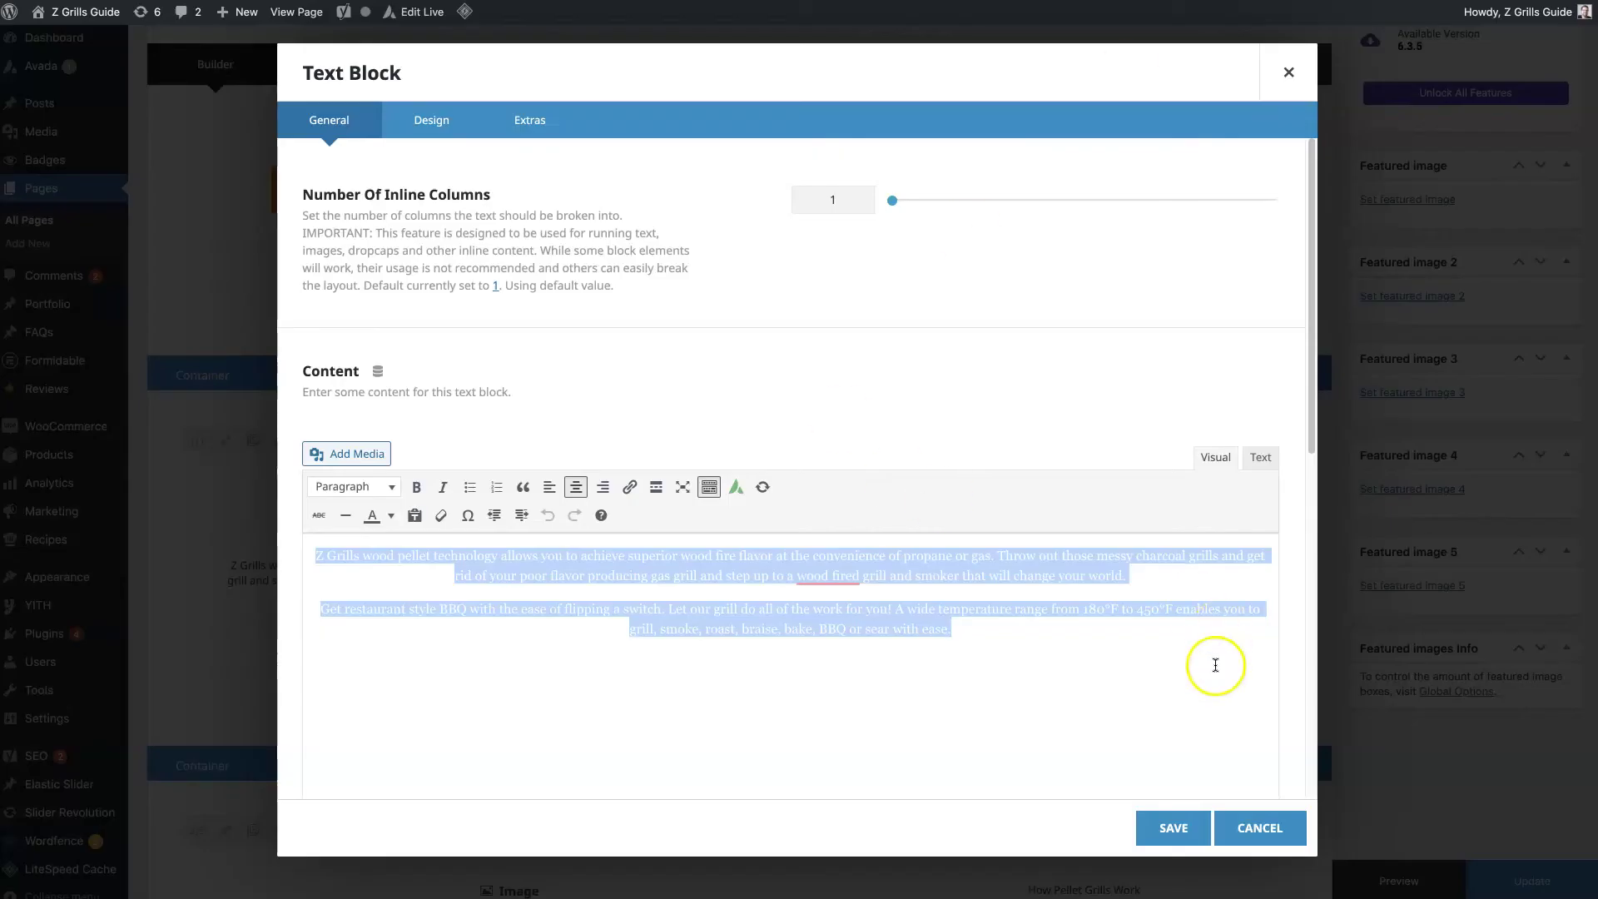
{"action": "left_click", "coordinate": [1259, 827]}
{"action": "scroll", "coordinate": [993, 649], "scroll_direction": "down", "scroll_amount": 4}
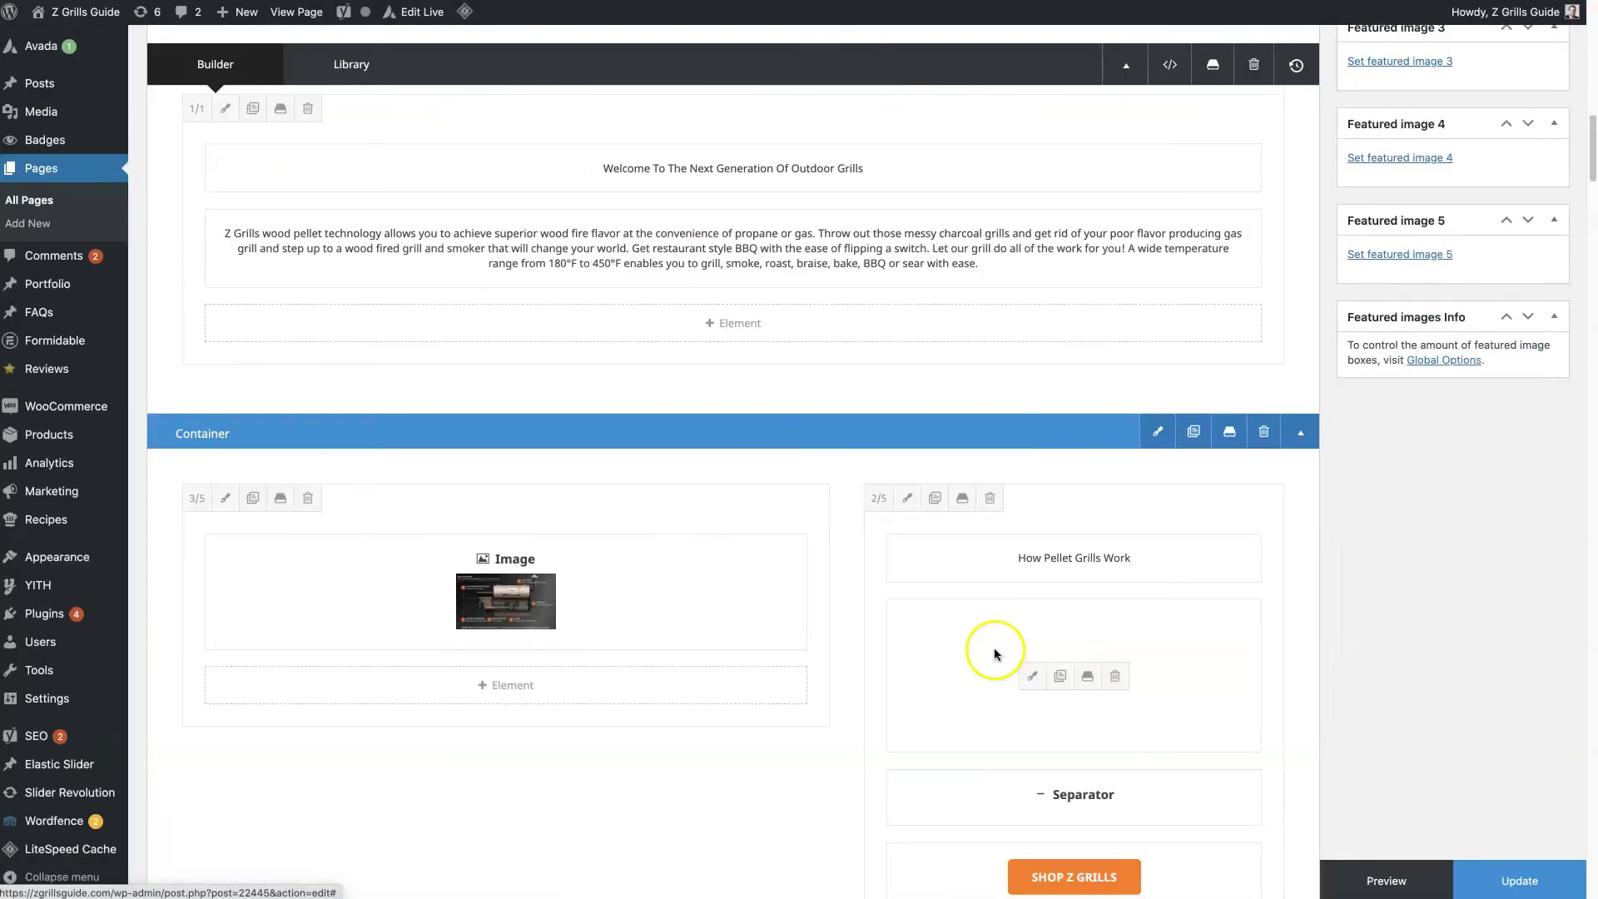
{"action": "left_click", "coordinate": [1035, 677]}
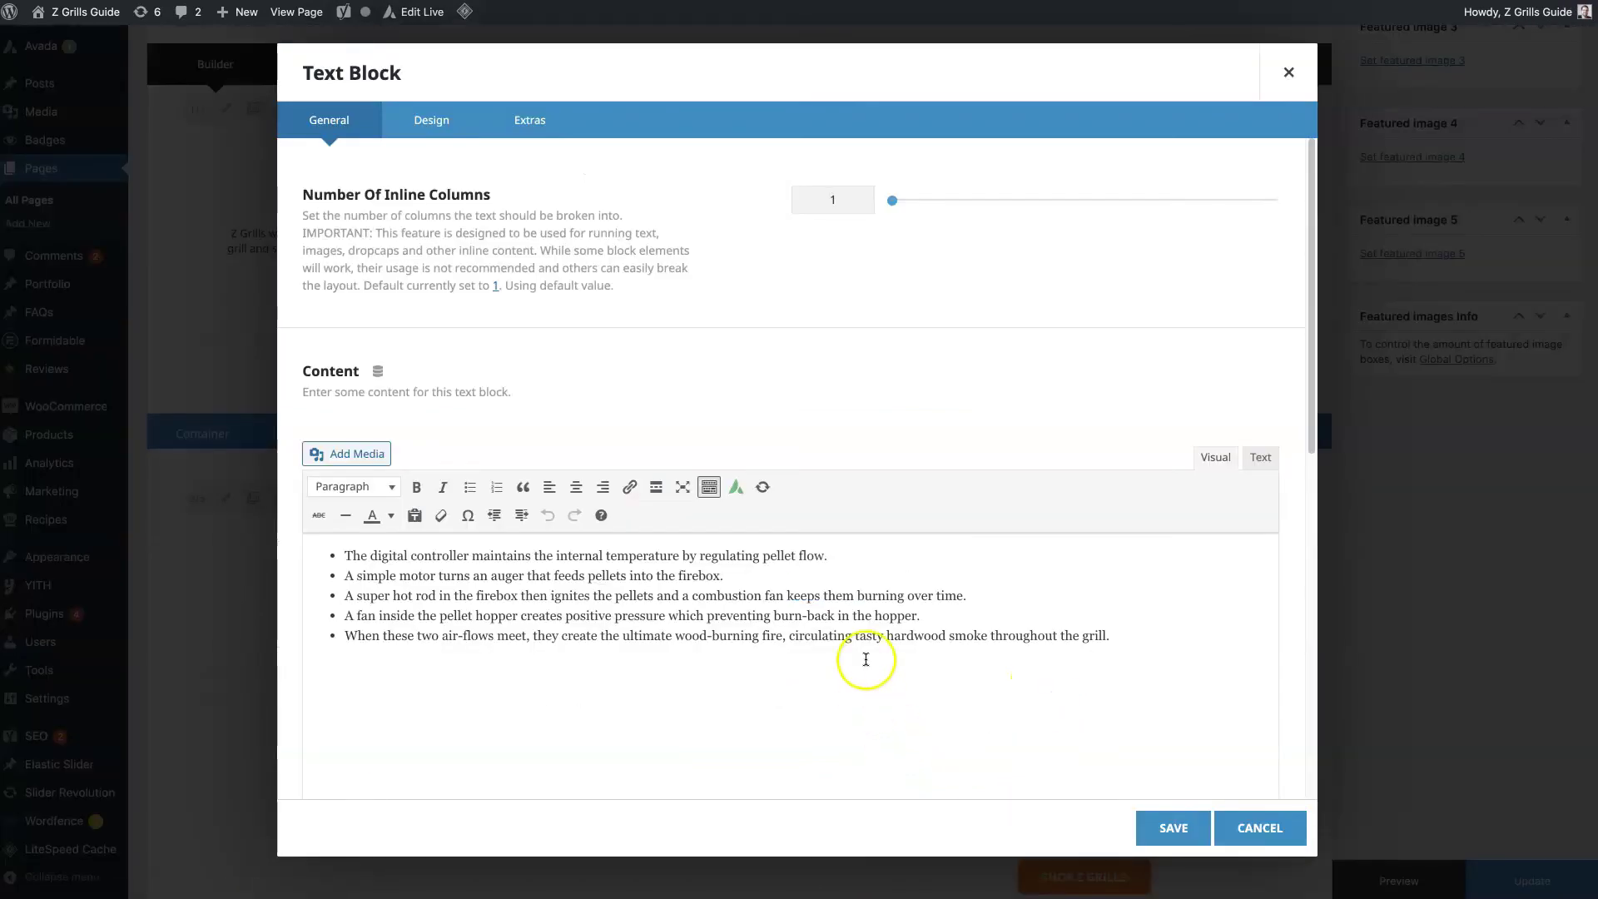
{"action": "scroll", "coordinate": [1133, 638], "scroll_direction": "down", "scroll_amount": 6}
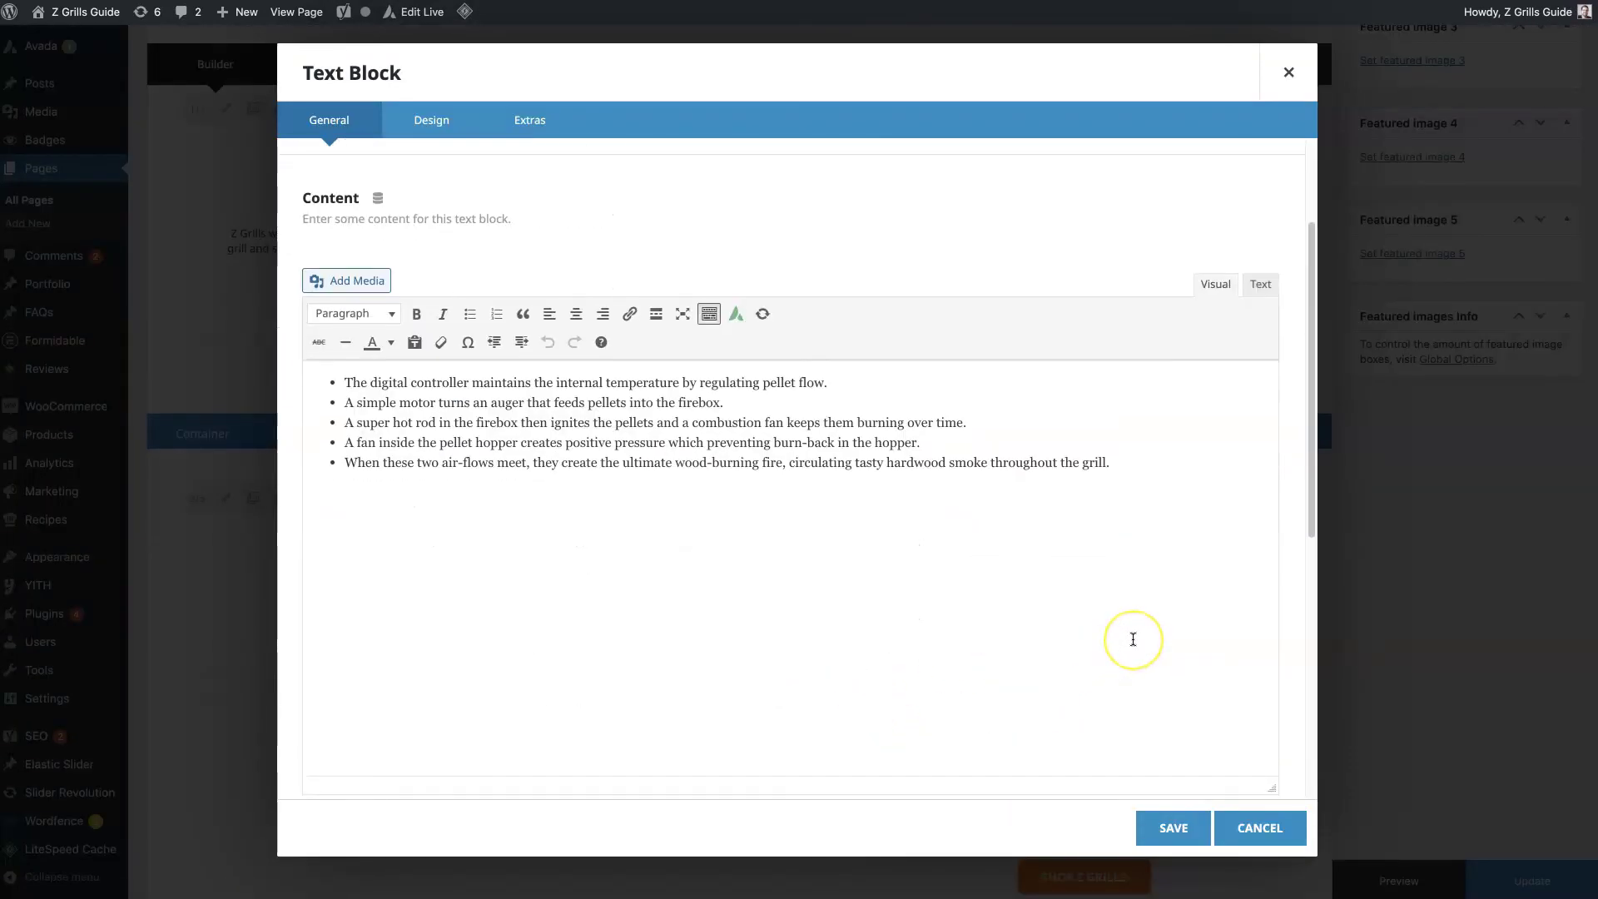
{"action": "scroll", "coordinate": [1133, 638], "scroll_direction": "down", "scroll_amount": 2}
{"action": "scroll", "coordinate": [1132, 638], "scroll_direction": "up", "scroll_amount": 10}
{"action": "left_click", "coordinate": [430, 123]}
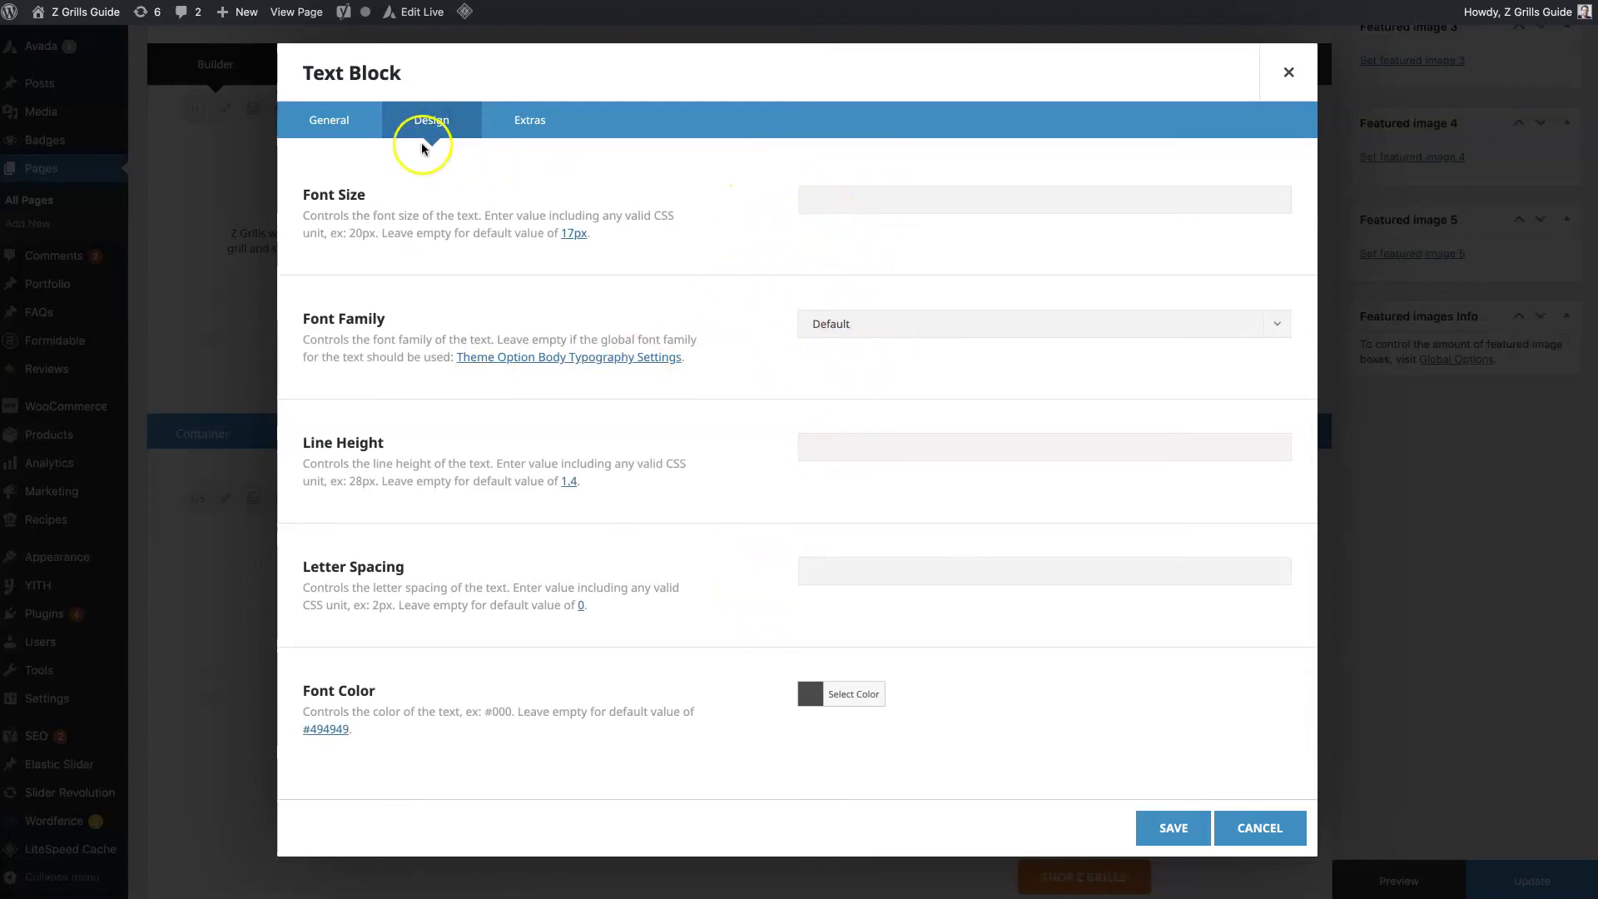
{"action": "left_click", "coordinate": [329, 119]}
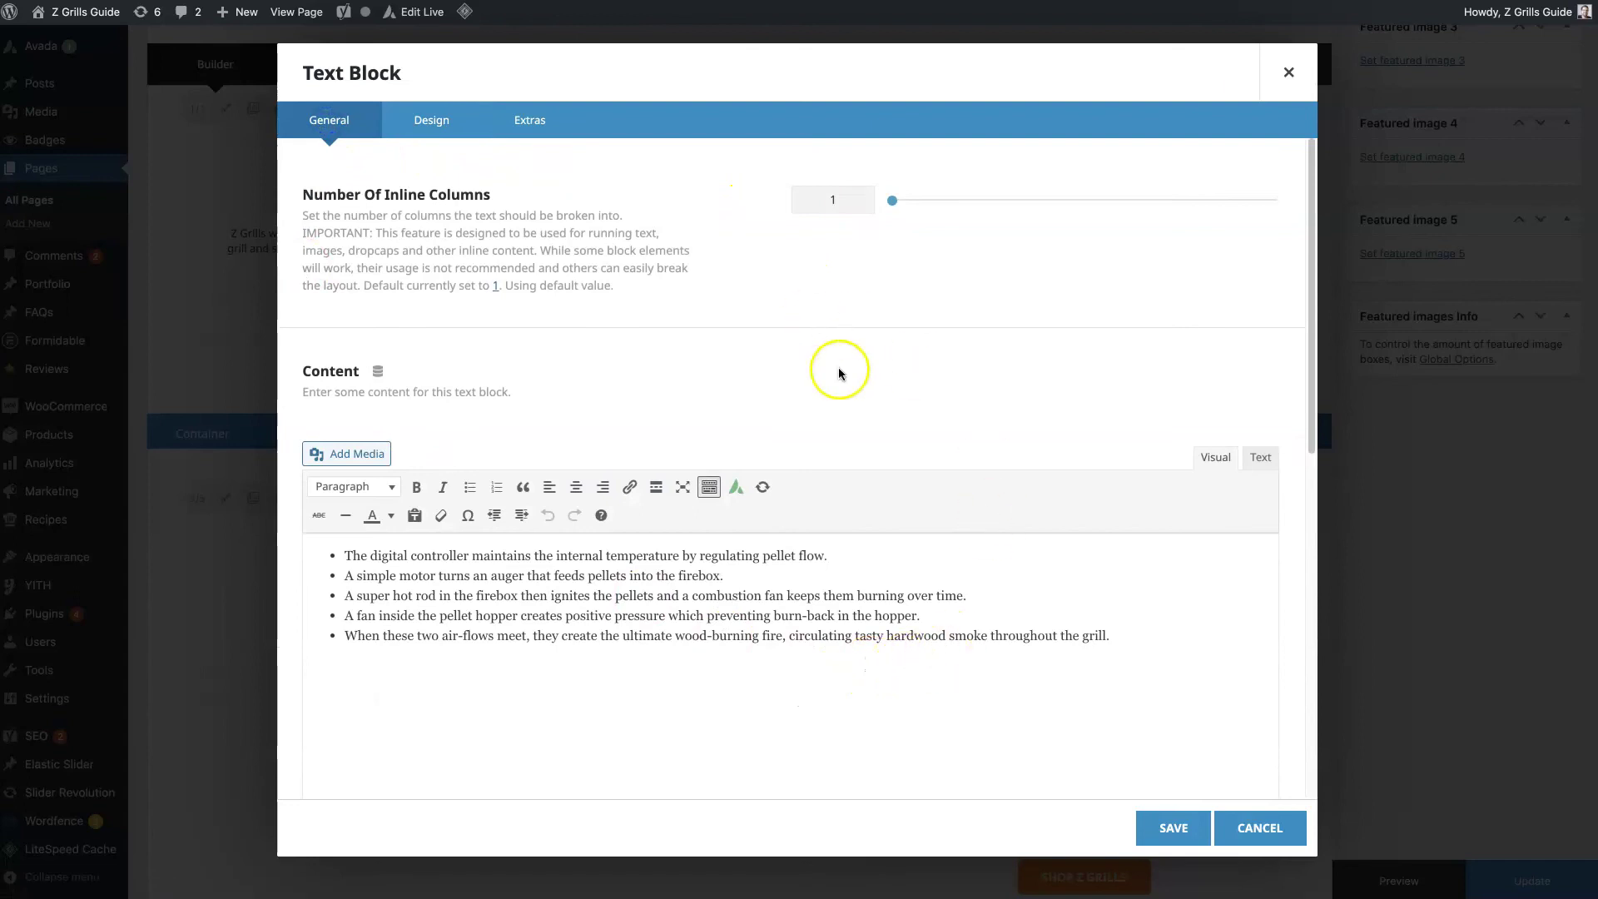
{"action": "left_click", "coordinate": [1240, 828]}
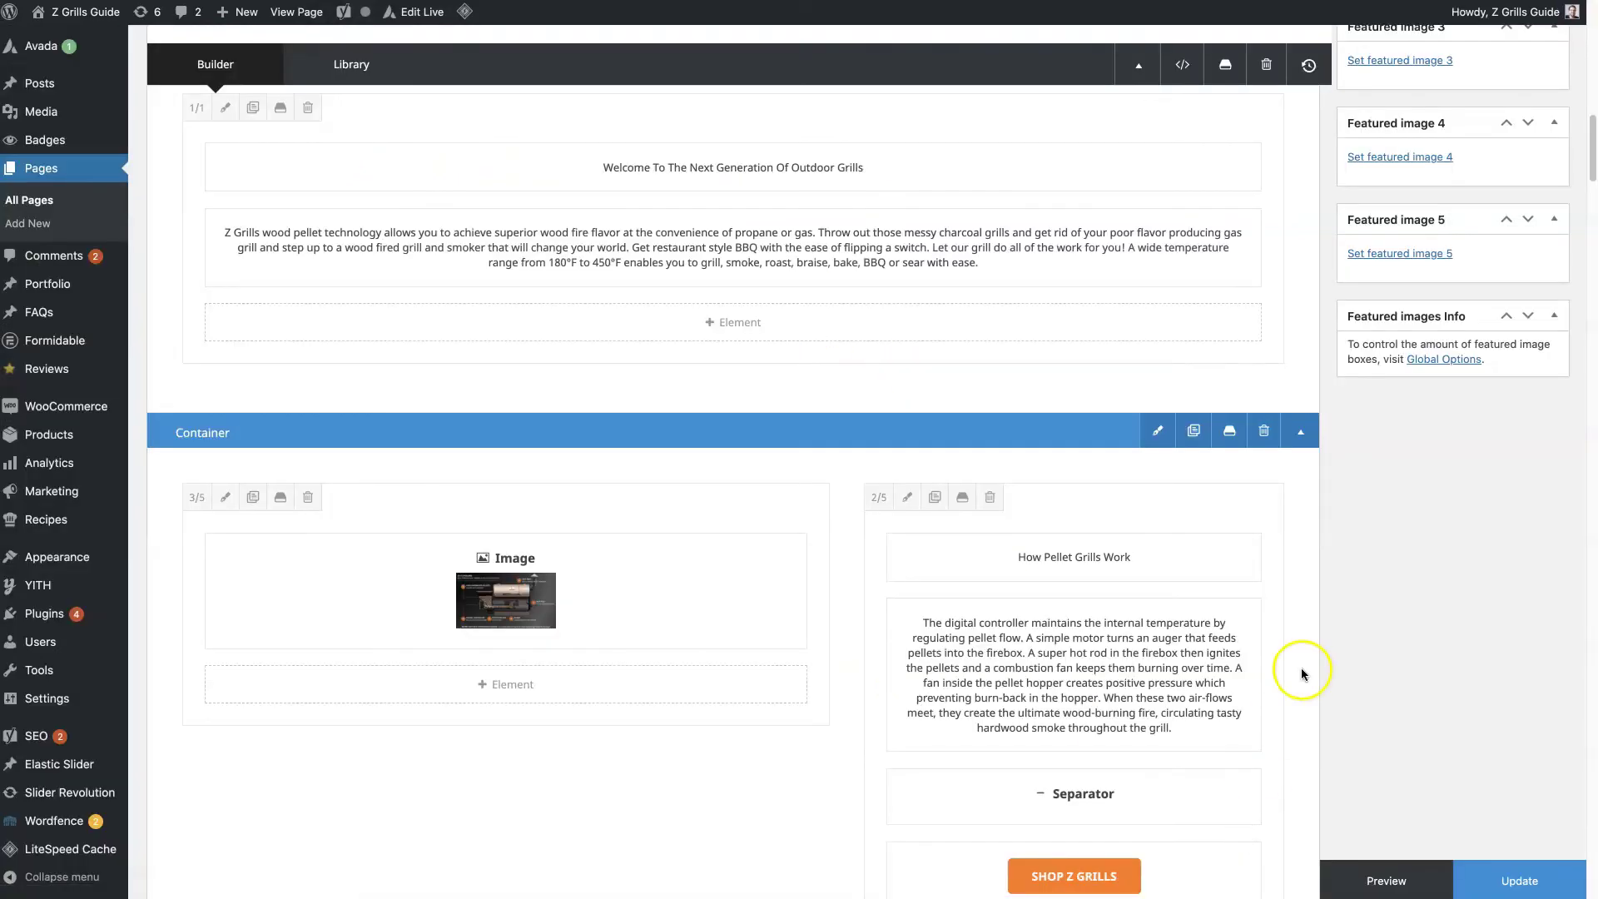
Scroll to the newsletter container and inspect the form Code Block's shortcode without changing it.
{"action": "scroll", "coordinate": [1303, 672], "scroll_direction": "down", "scroll_amount": 9}
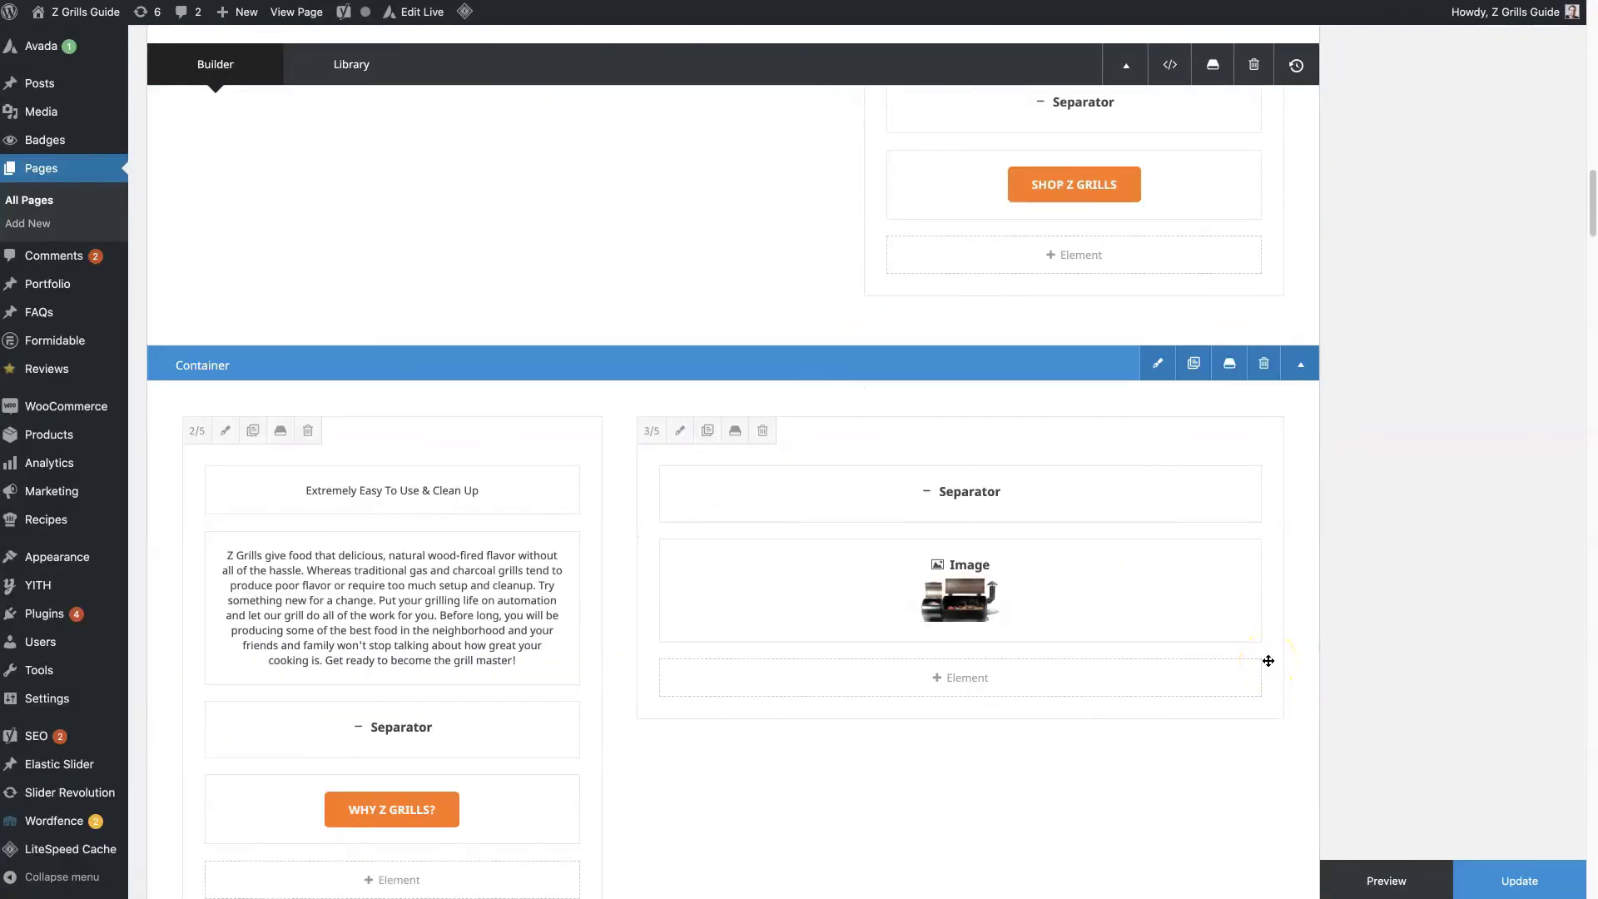
{"action": "scroll", "coordinate": [1268, 660], "scroll_direction": "down", "scroll_amount": 20}
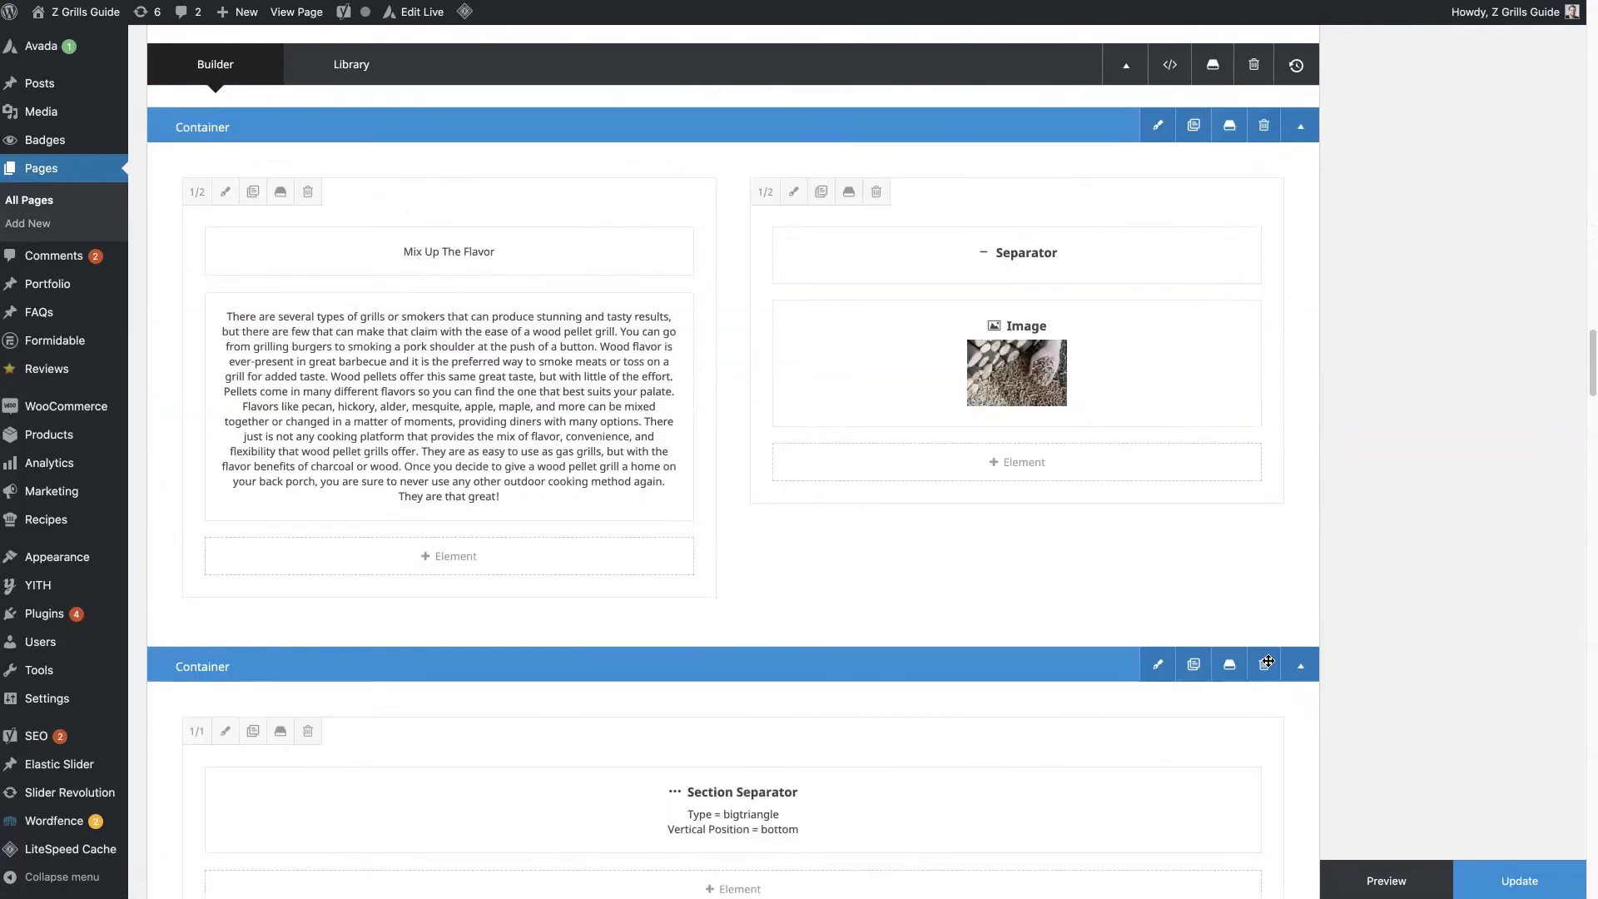
{"action": "scroll", "coordinate": [1267, 660], "scroll_direction": "down", "scroll_amount": 20}
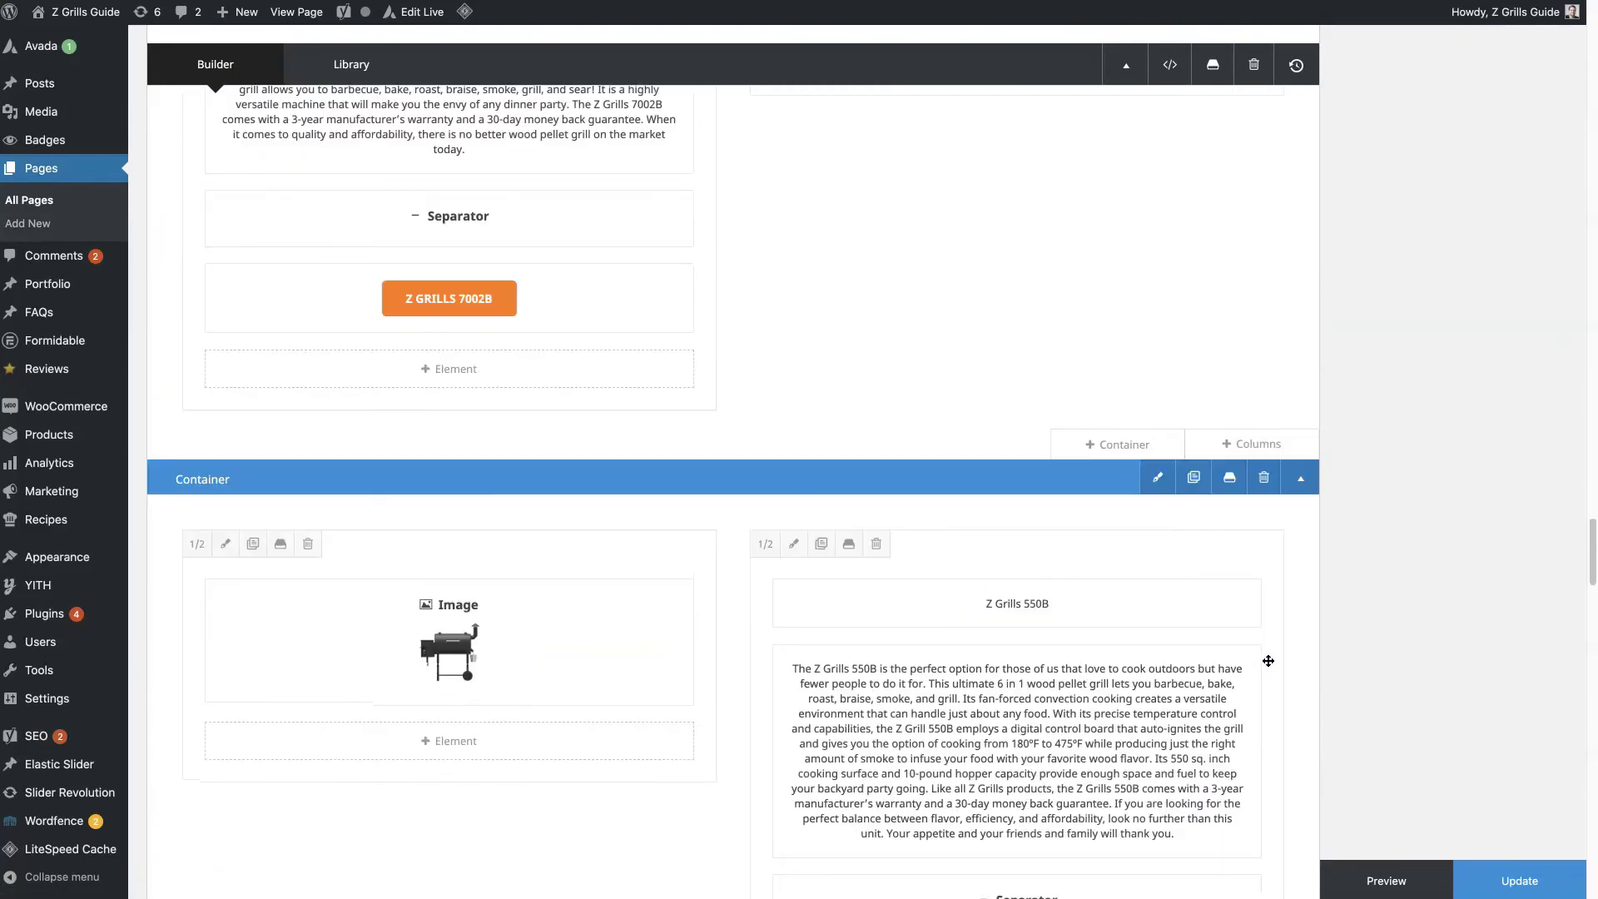
{"action": "scroll", "coordinate": [1268, 660], "scroll_direction": "down", "scroll_amount": 10}
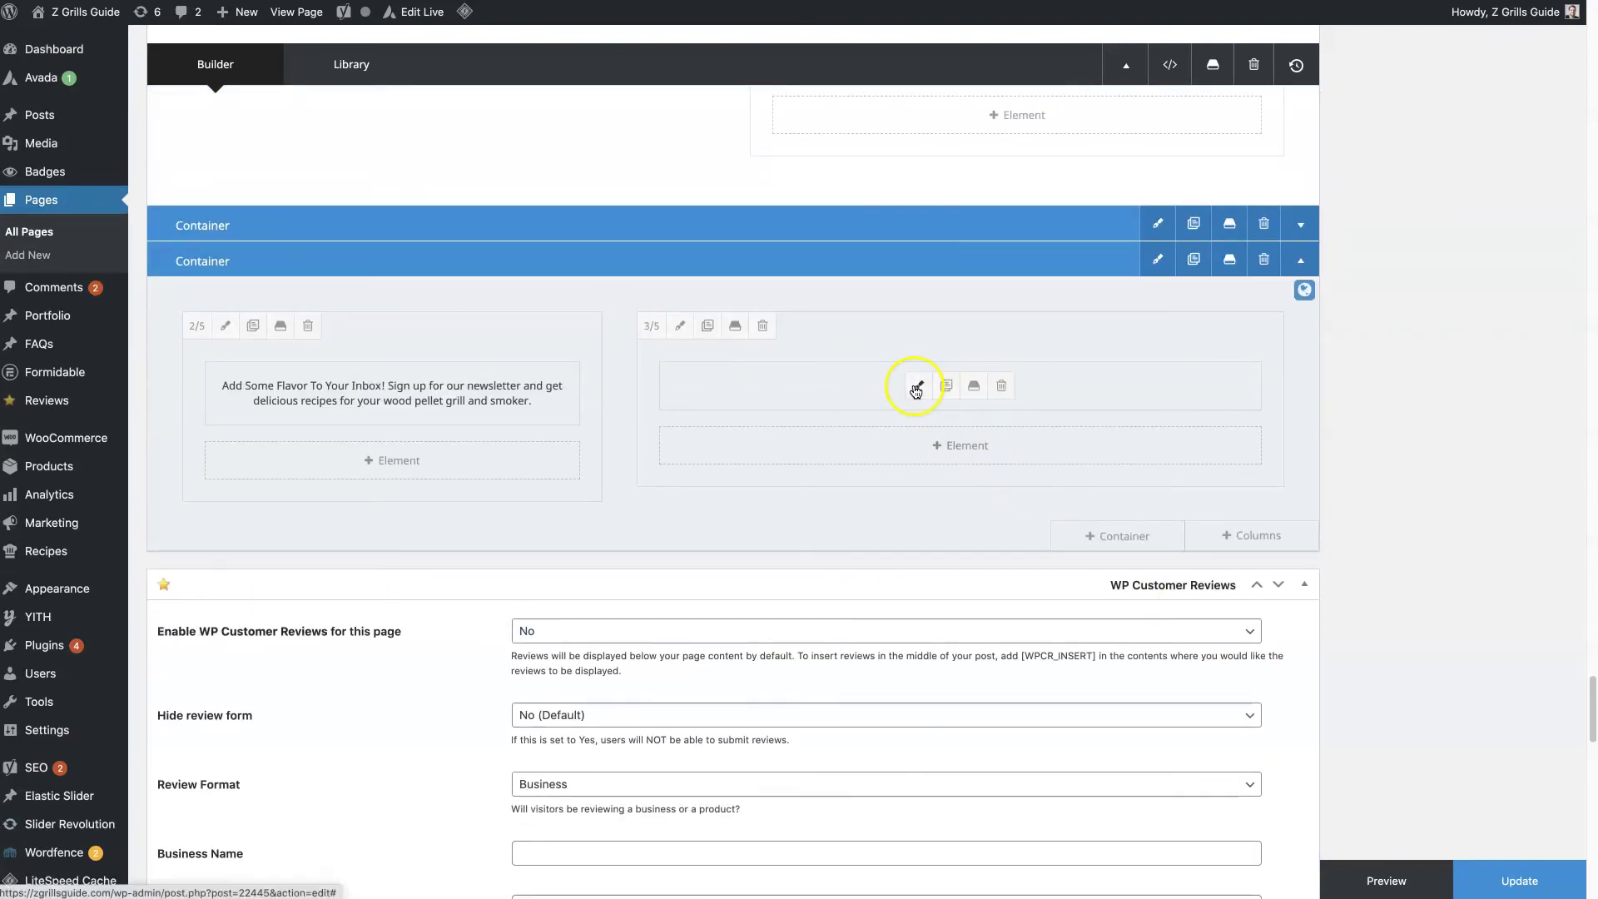
{"action": "left_click", "coordinate": [915, 387]}
{"action": "left_click_drag", "start_coordinate": [954, 159], "coordinate": [737, 135]}
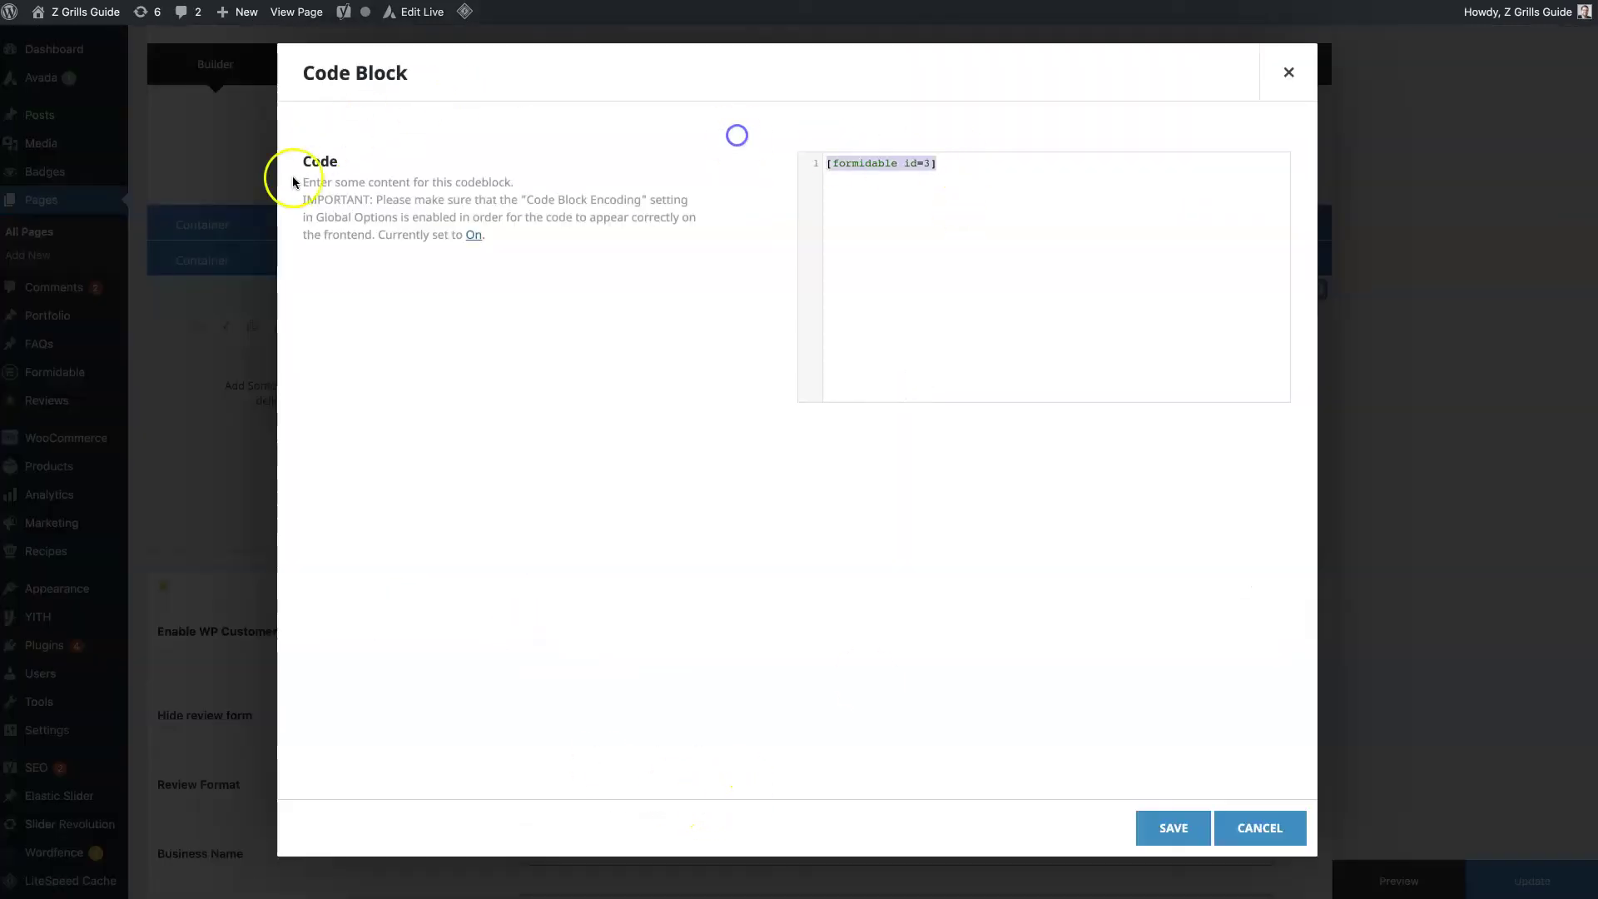
{"action": "left_click", "coordinate": [1288, 73]}
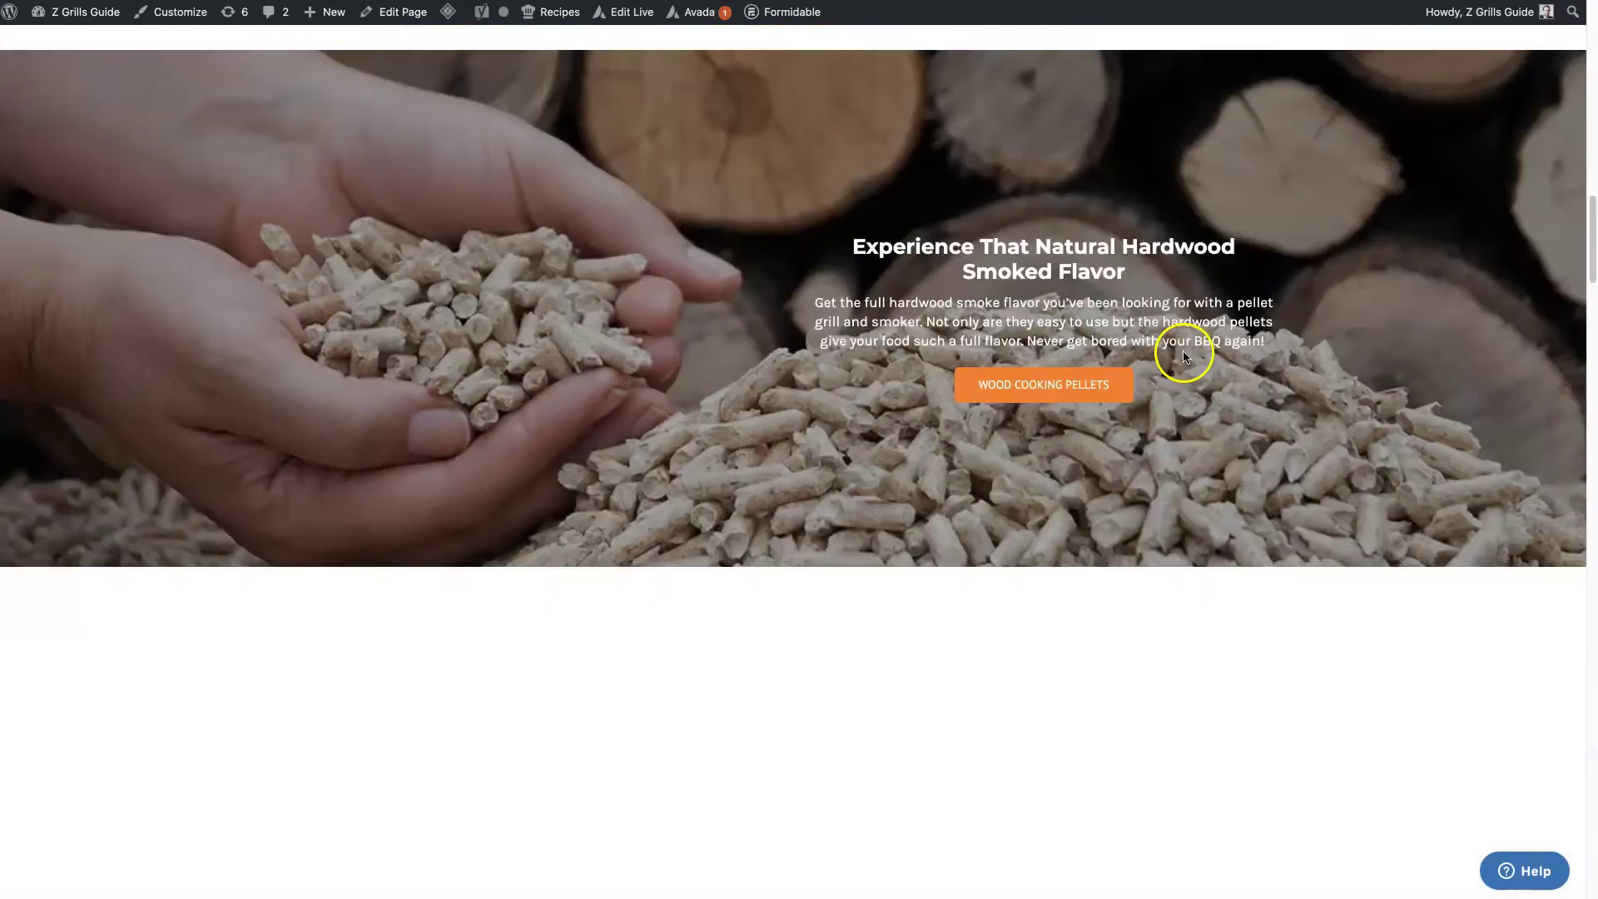
{"action": "scroll", "coordinate": [1188, 349], "scroll_direction": "down", "scroll_amount": 15}
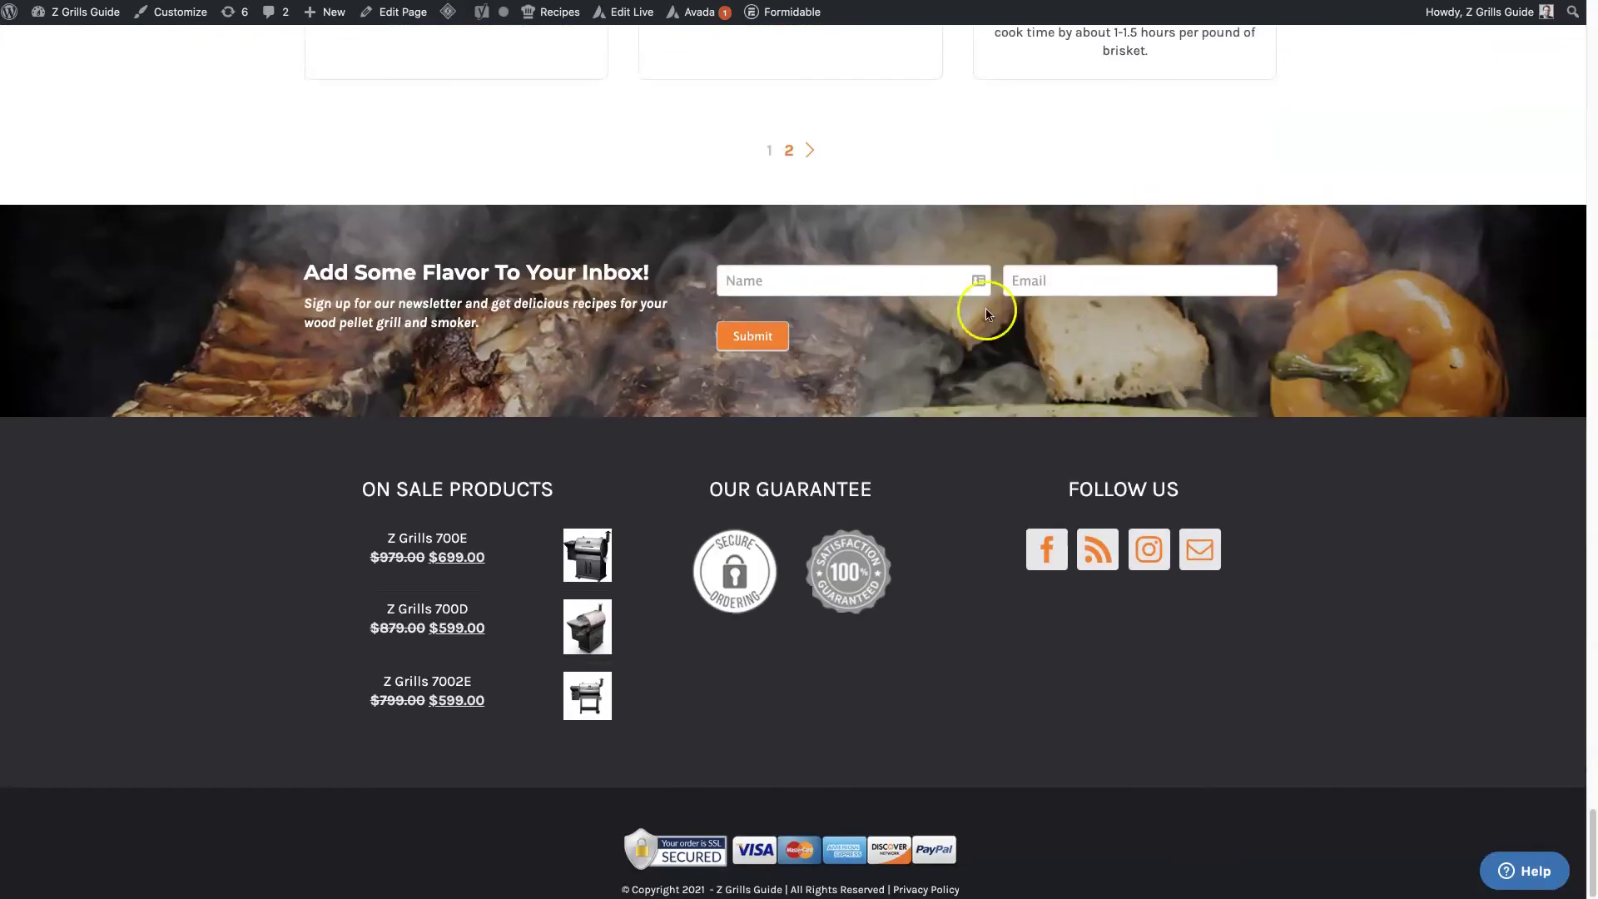
{"action": "left_click_drag", "start_coordinate": [700, 256], "coordinate": [891, 379]}
{"action": "left_click", "coordinate": [1046, 403]}
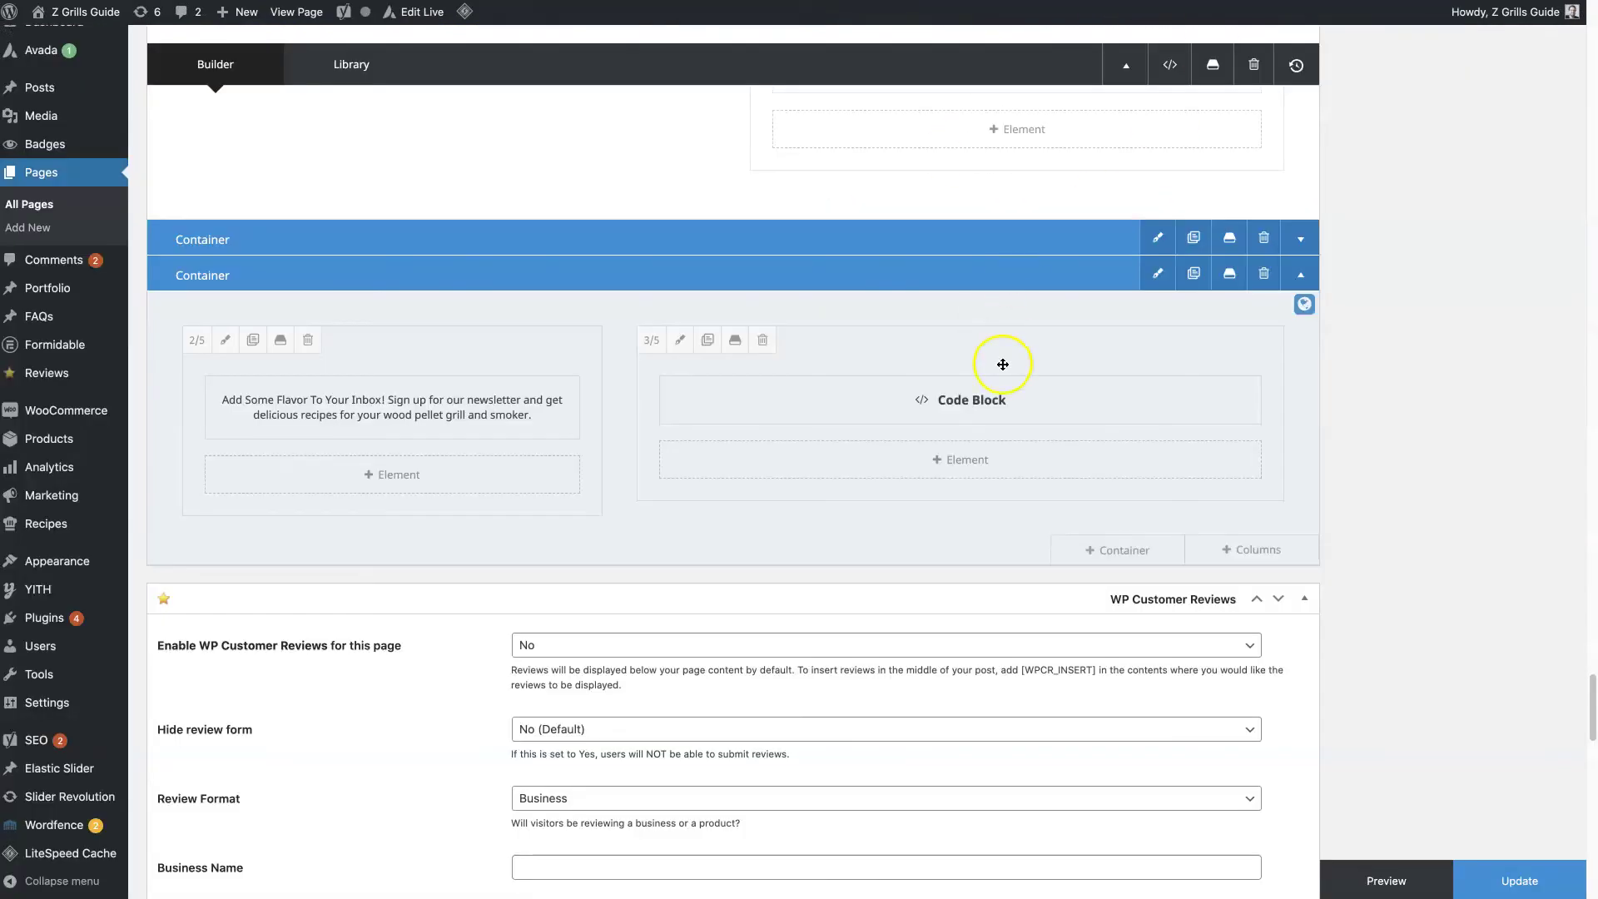
Add an empty Code Block below the form in the right column and save it.
{"action": "left_click", "coordinate": [961, 459]}
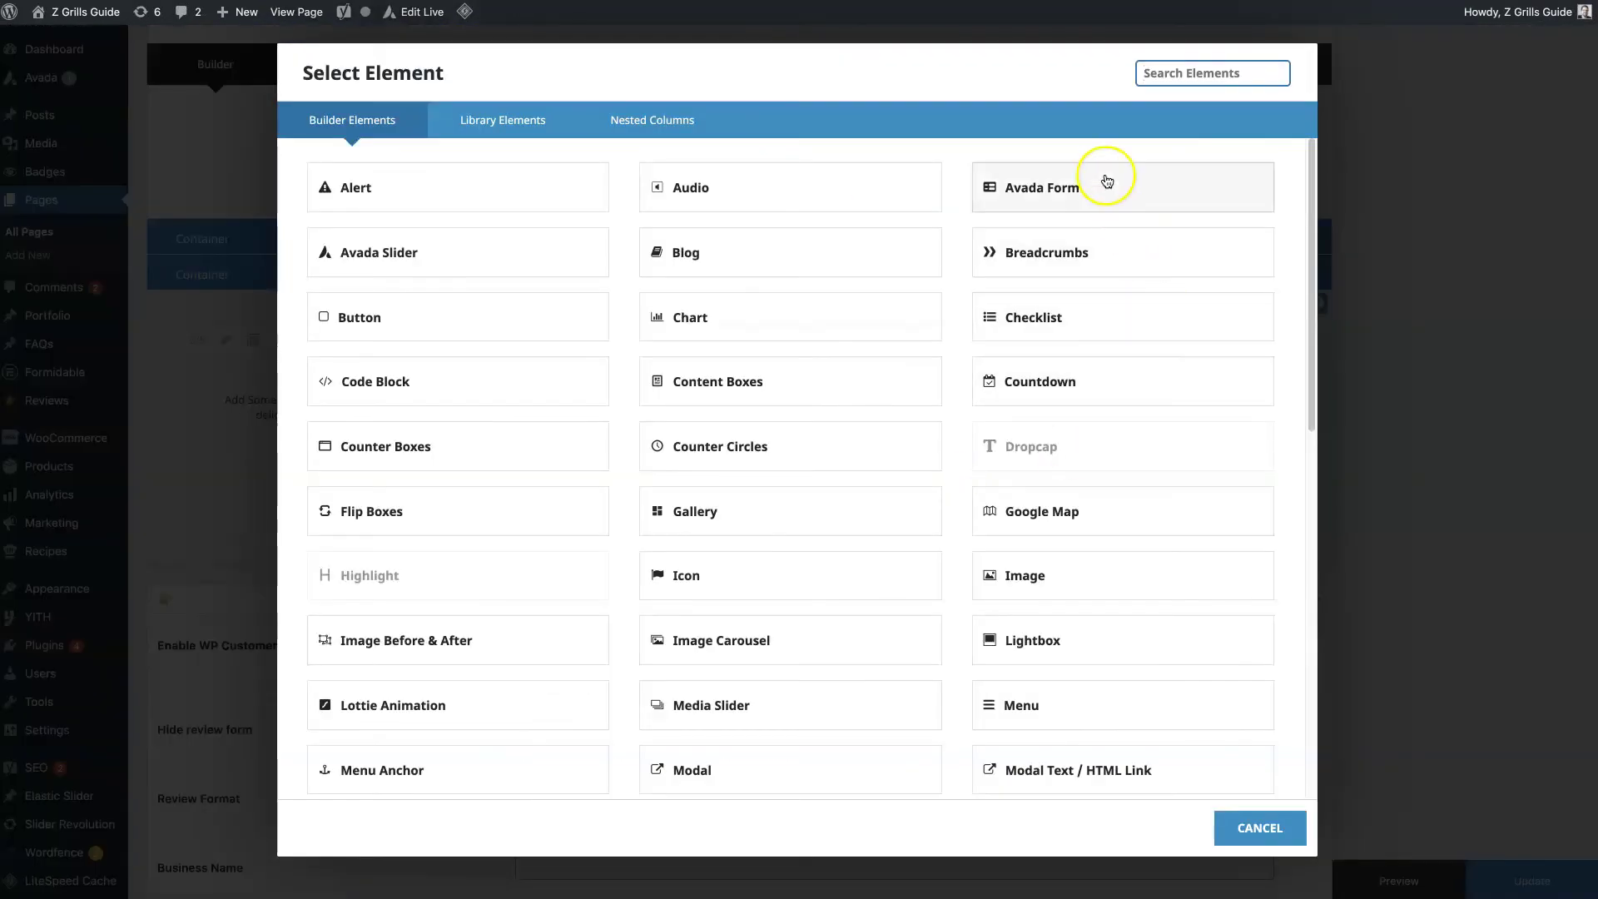
{"action": "left_click", "coordinate": [376, 382]}
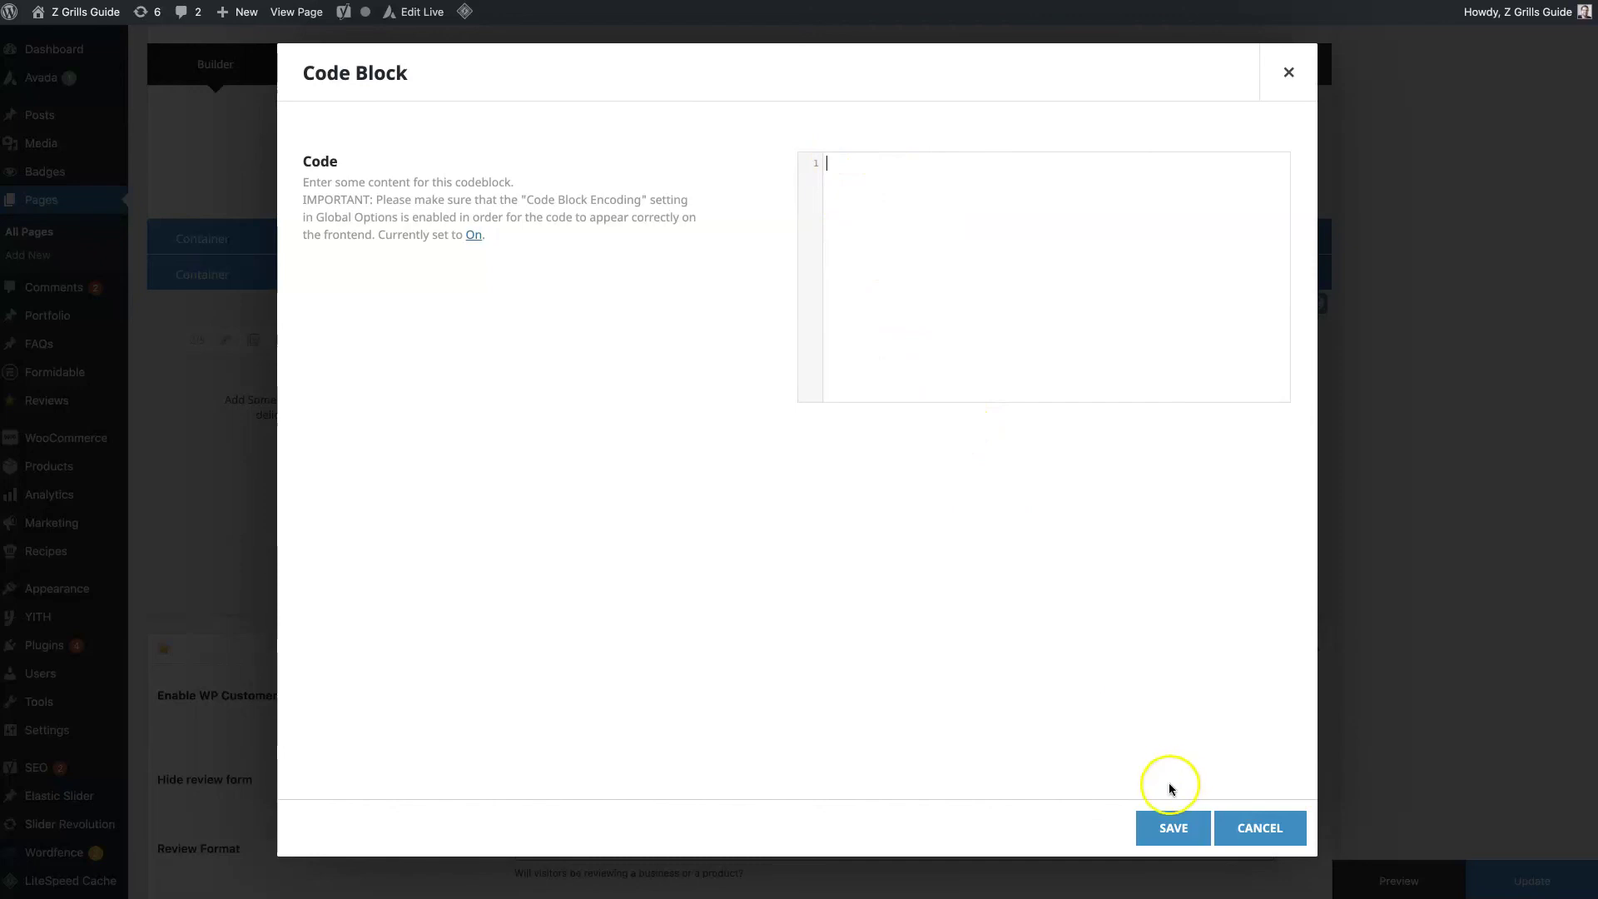
{"action": "left_click", "coordinate": [1173, 824]}
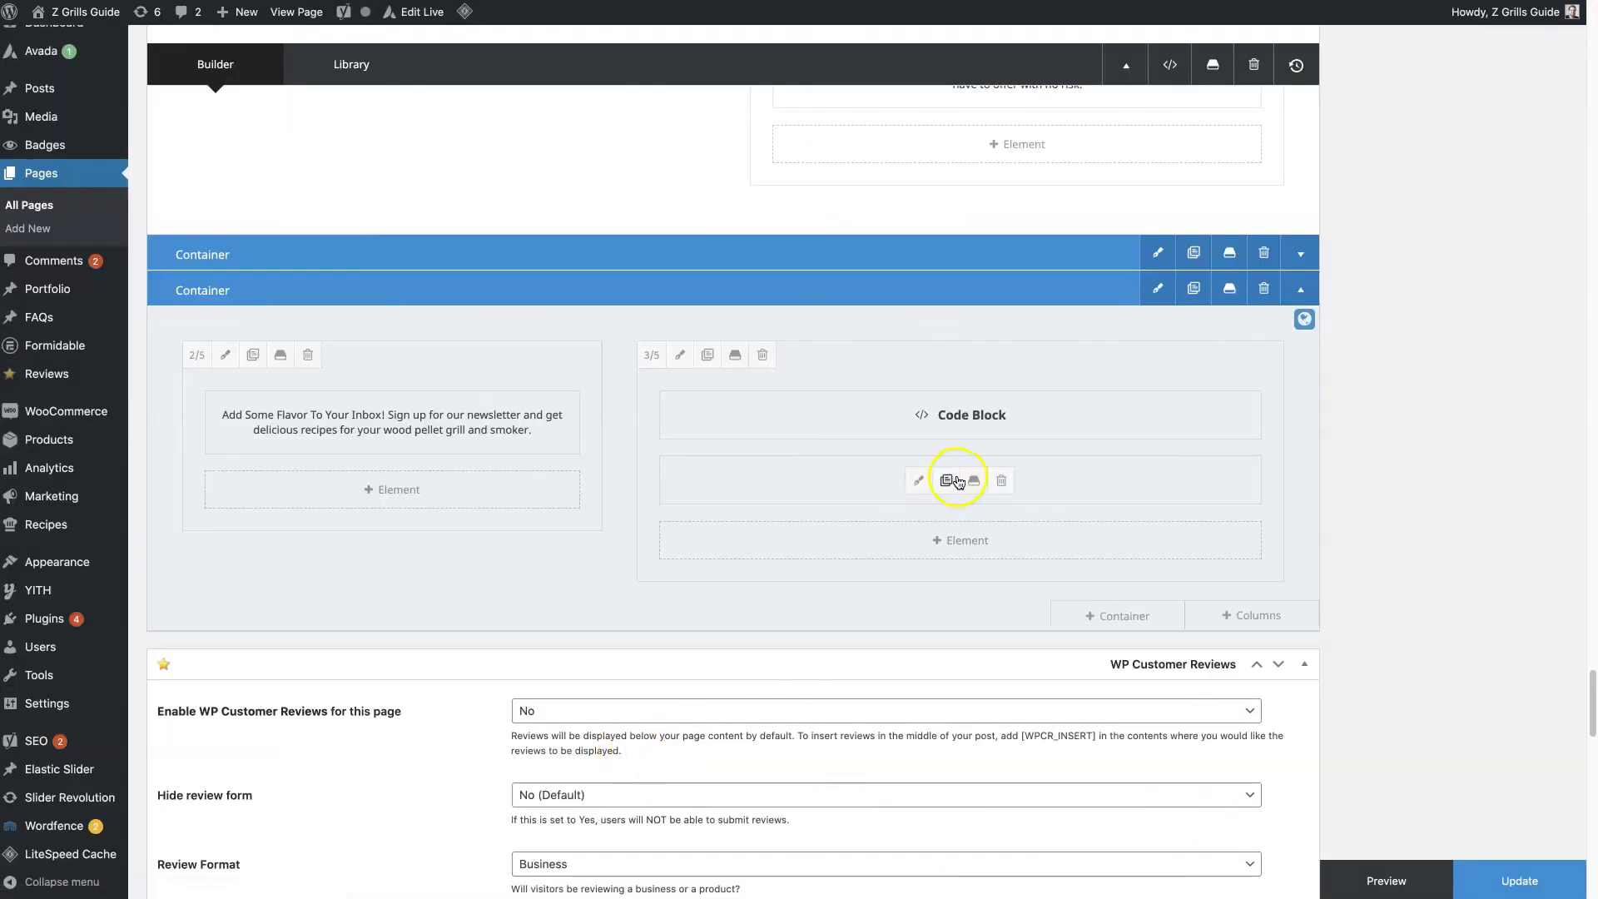
Delete the empty element sitting below the newsletter form's Code Block.
{"action": "left_click", "coordinate": [1004, 480]}
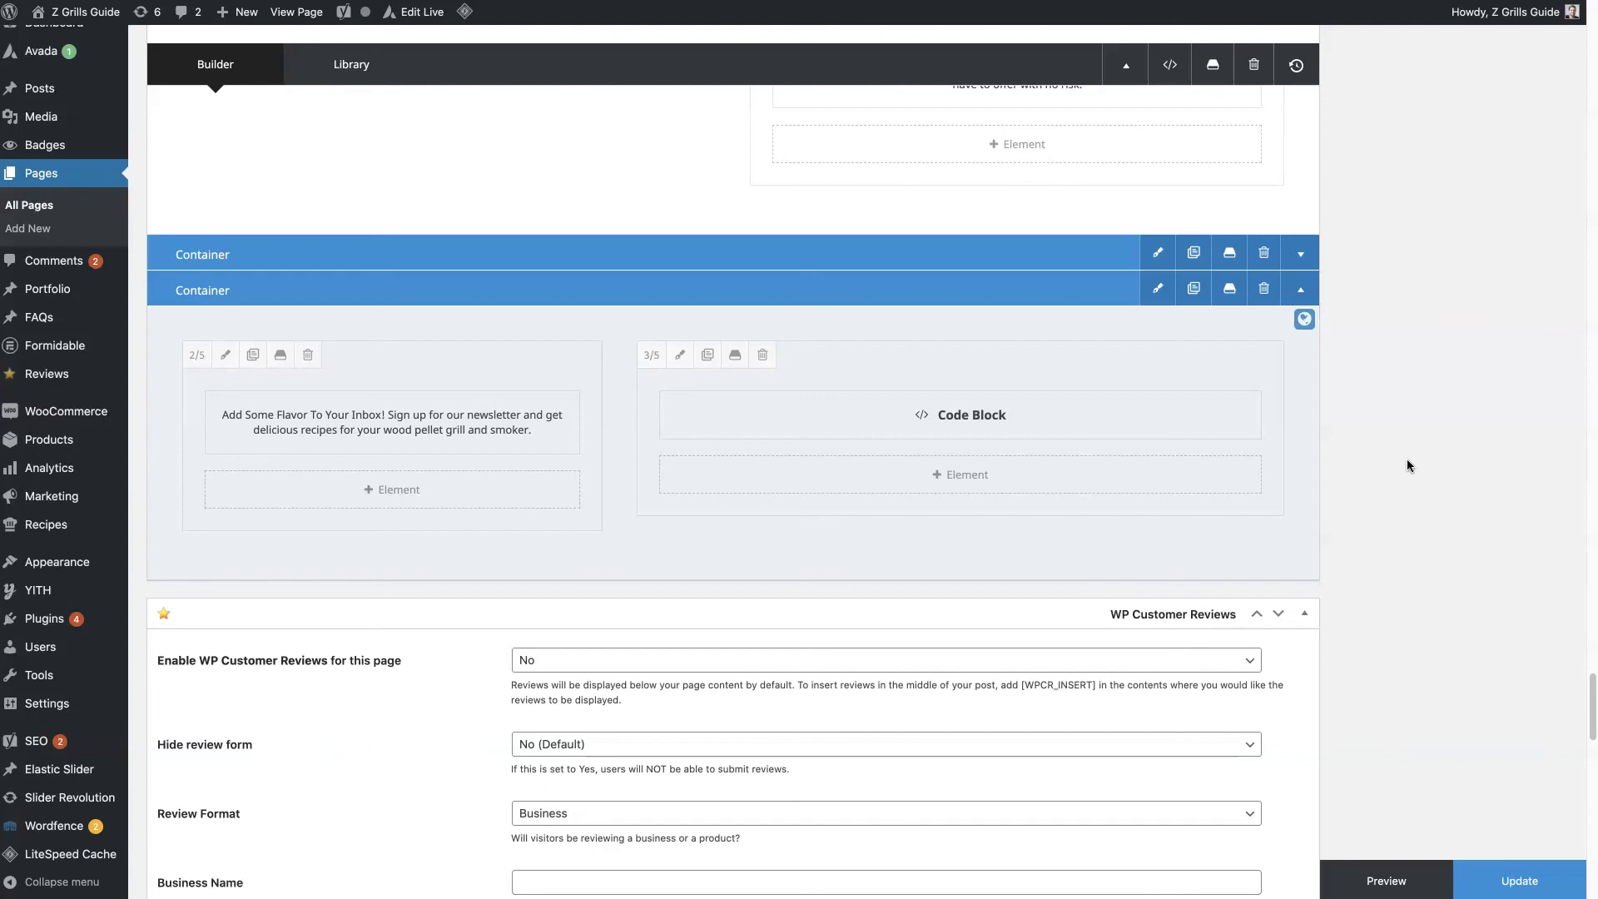
{"action": "scroll", "coordinate": [1389, 477], "scroll_direction": "up", "scroll_amount": 20}
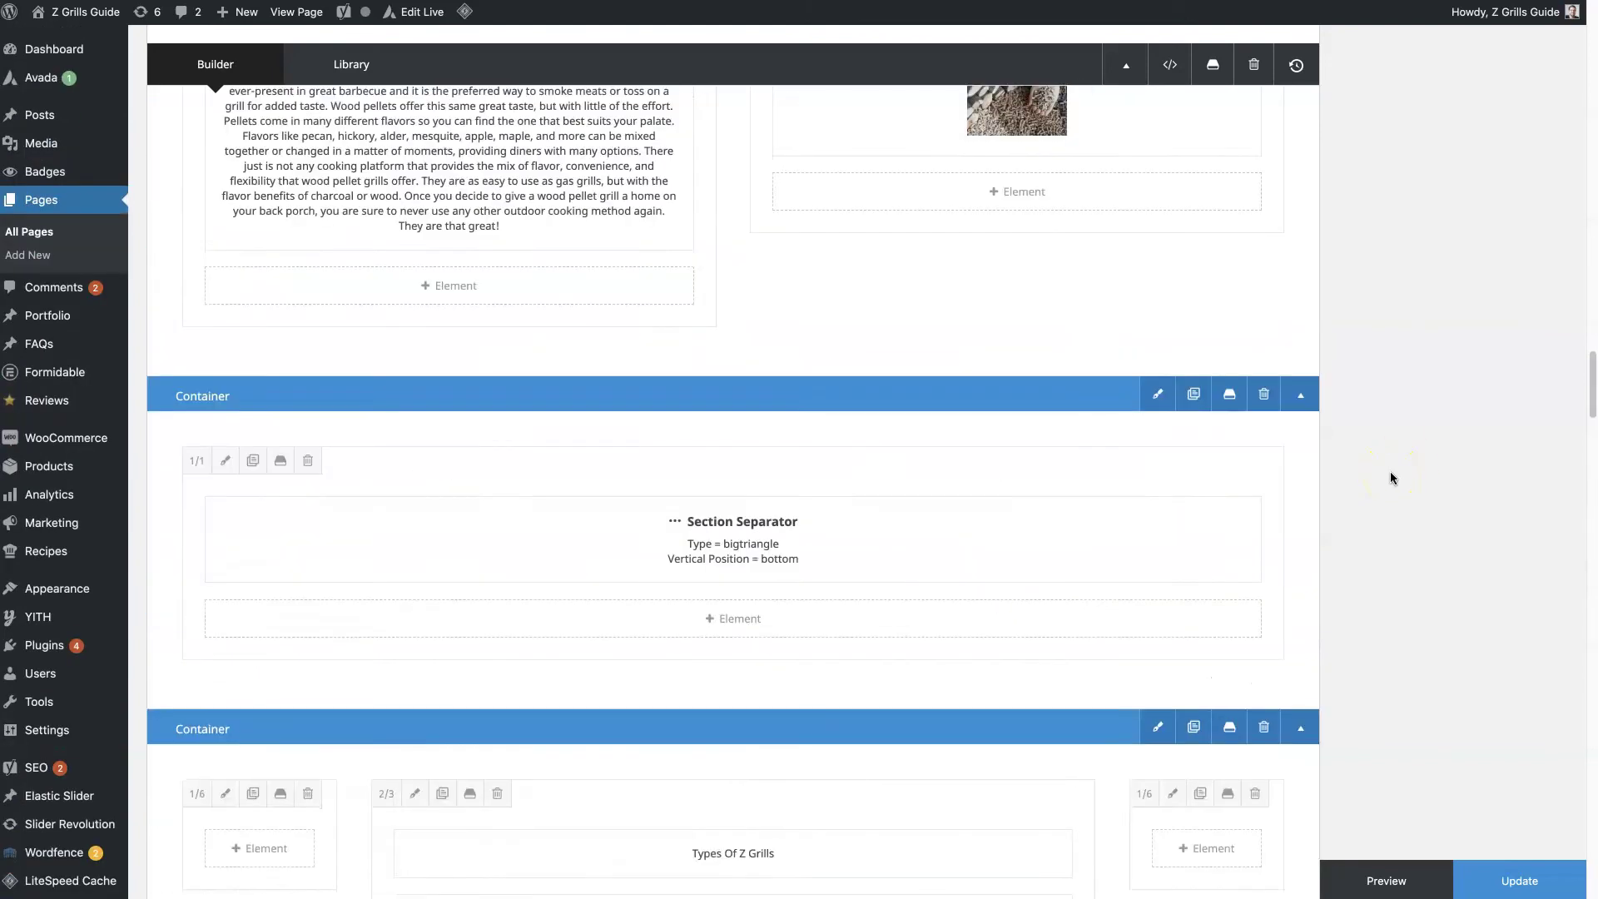
{"action": "scroll", "coordinate": [1049, 421], "scroll_direction": "down", "scroll_amount": 1}
{"action": "scroll", "coordinate": [1048, 422], "scroll_direction": "up", "scroll_amount": 1}
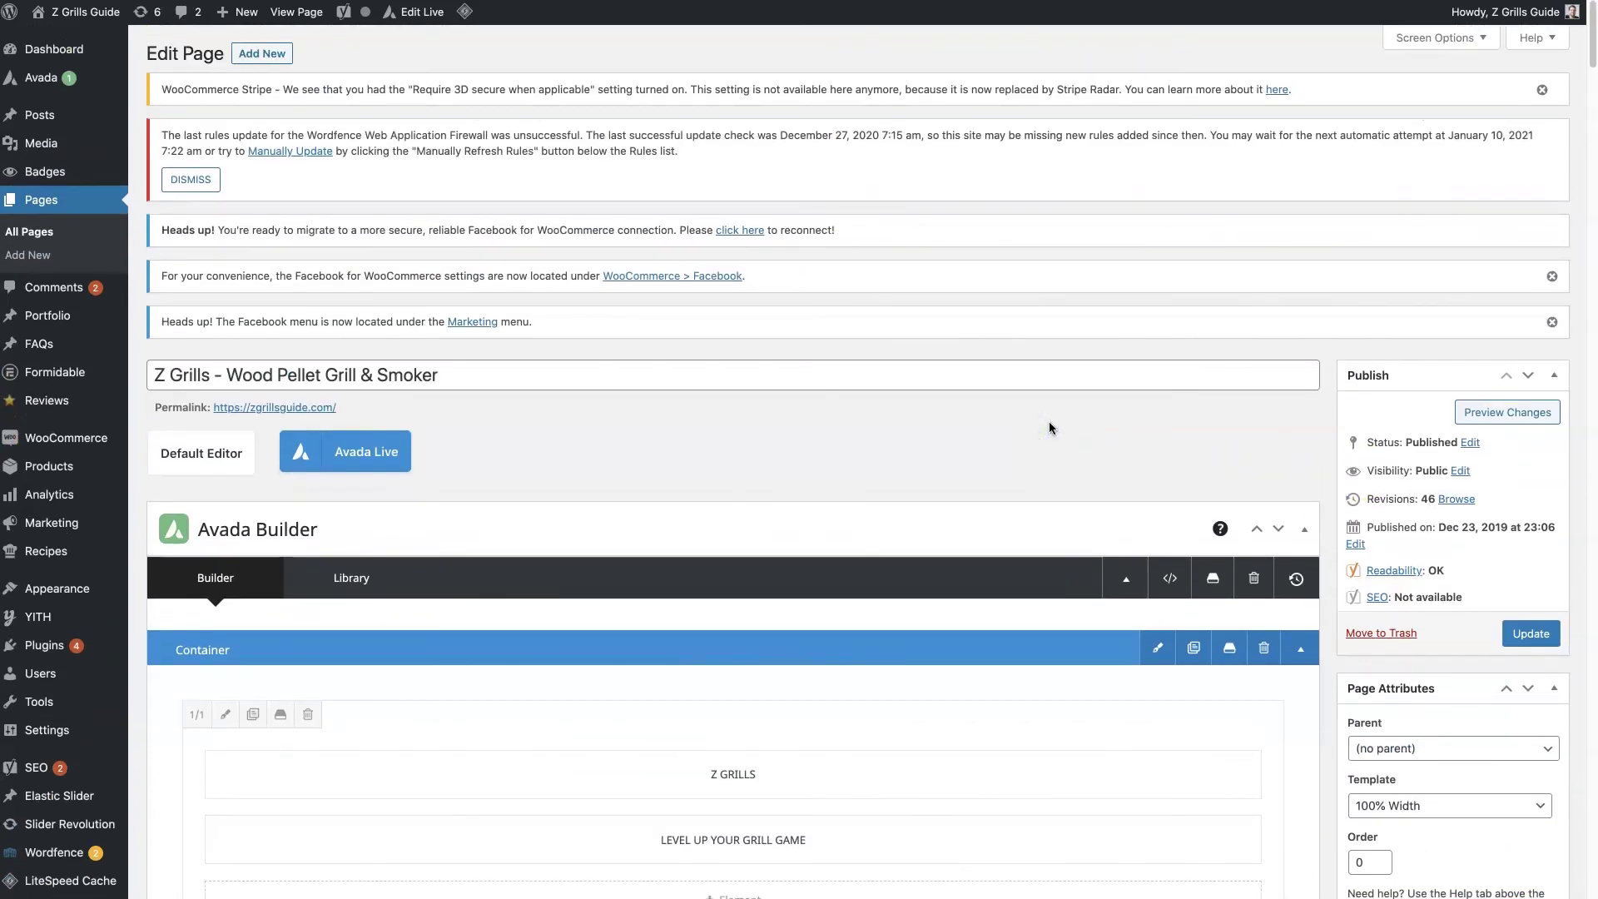
{"action": "scroll", "coordinate": [1048, 421], "scroll_direction": "down", "scroll_amount": 6}
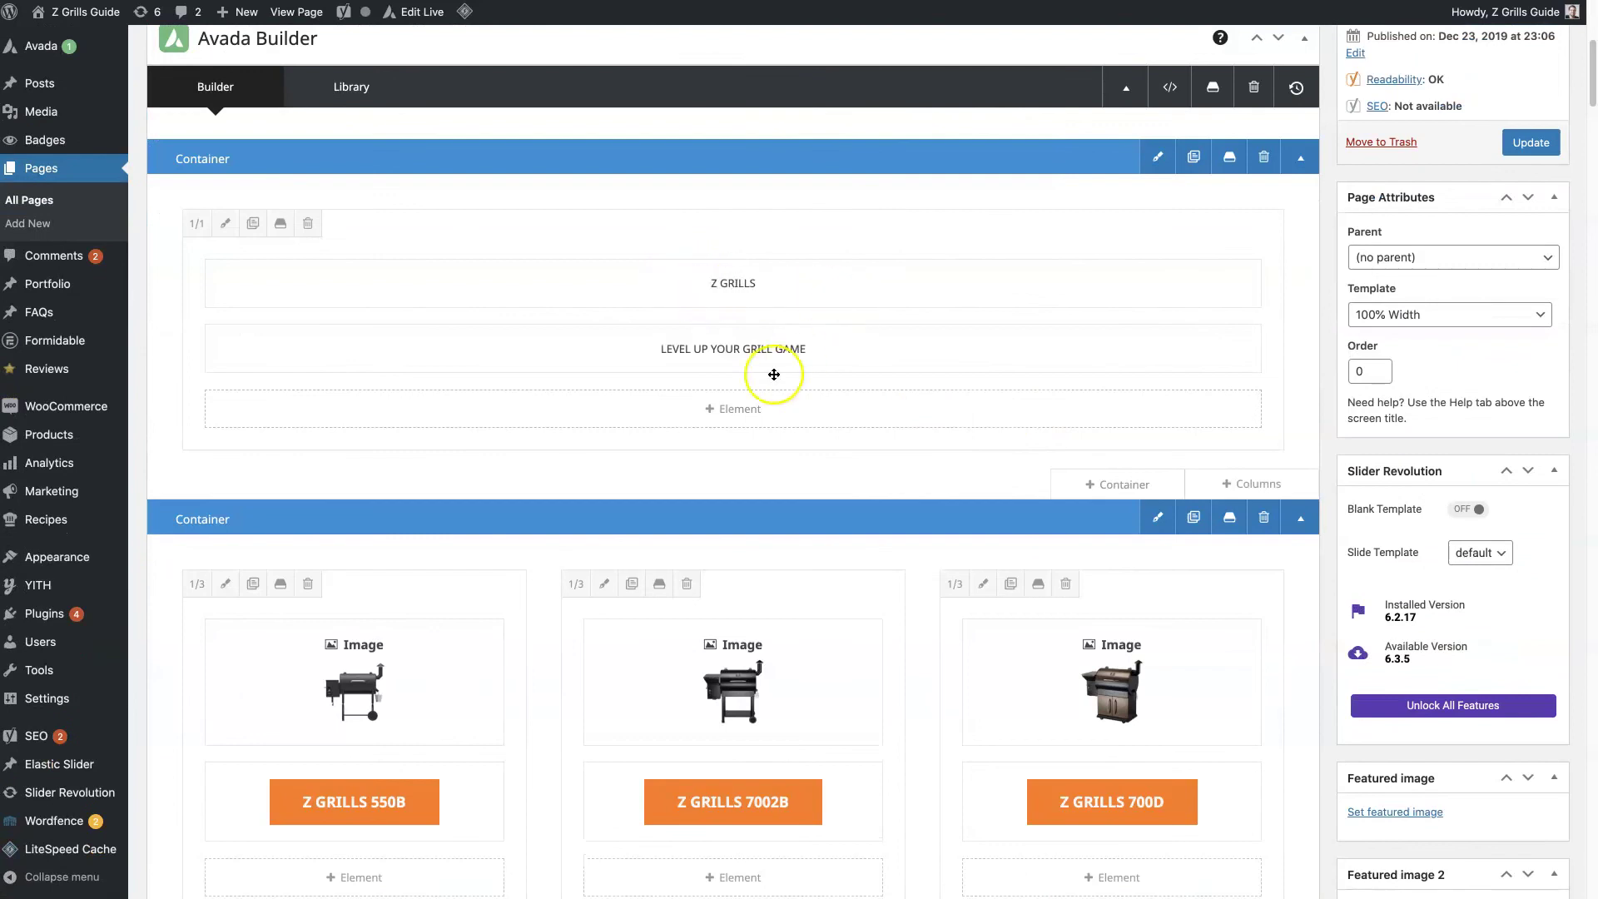